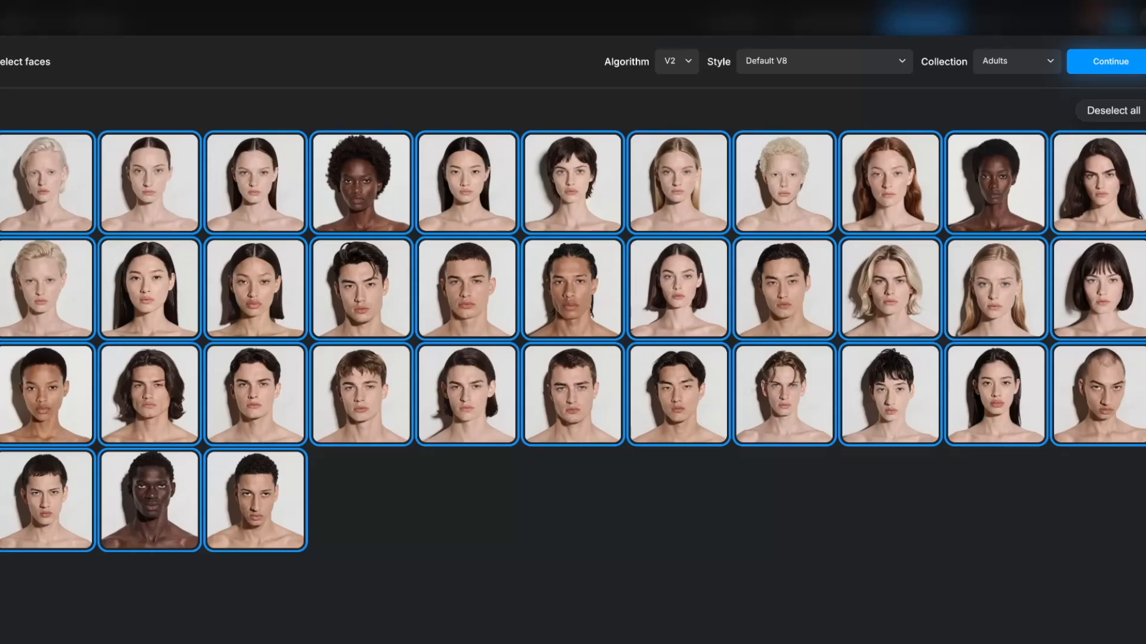
# Step: Preview the faces in the Default V7 style, return to Default V8 and check the Collection options
pyautogui.click(863, 82)
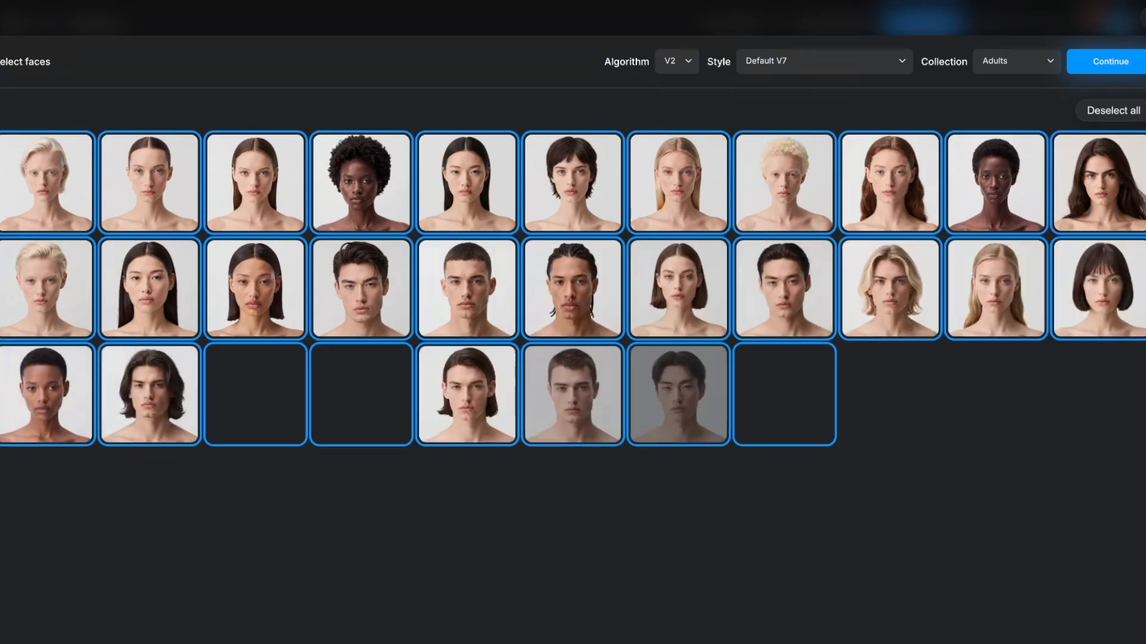
pyautogui.click(826, 120)
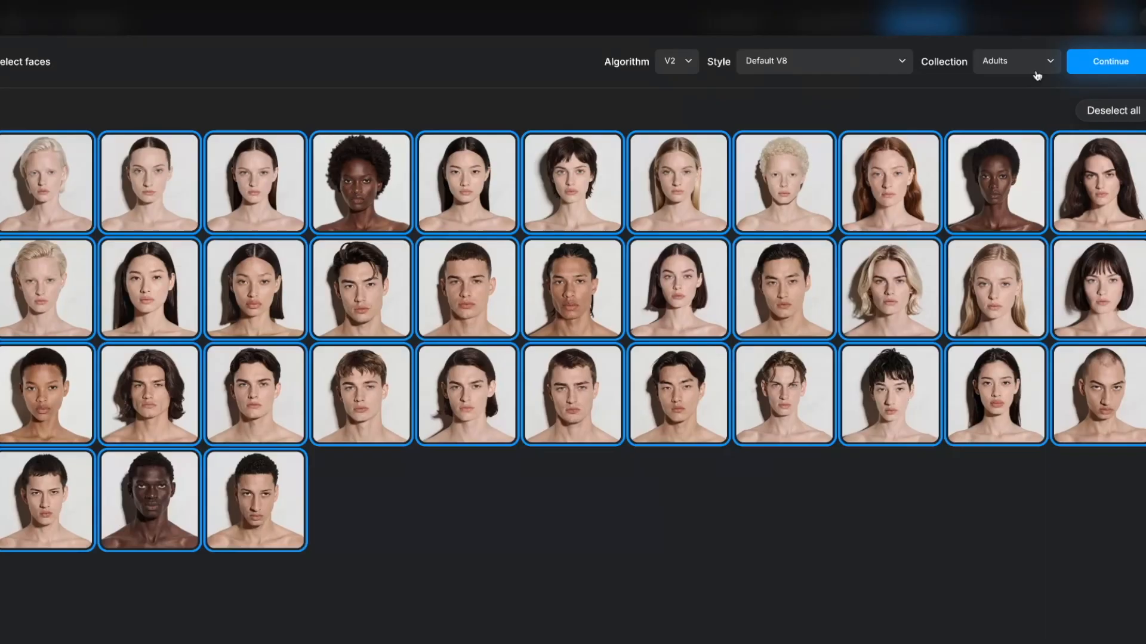
pyautogui.click(1036, 70)
pyautogui.click(1040, 73)
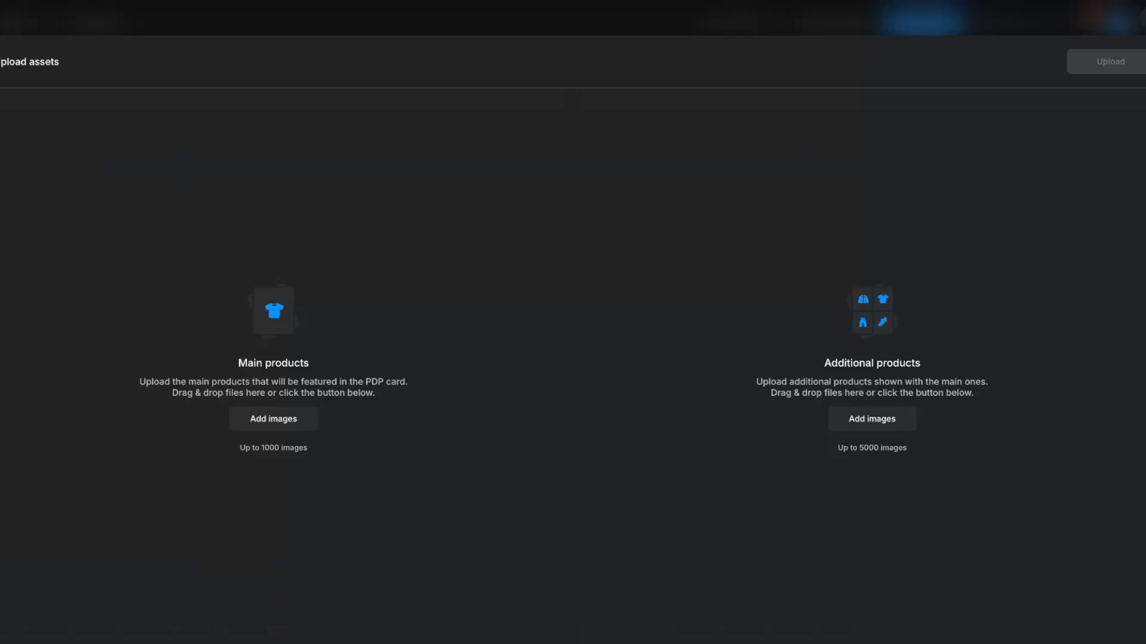
# Step: Add two batches of garment images to Main products and look through the added items
pyautogui.moveTo(716, 370); pyautogui.dragTo(273, 370)
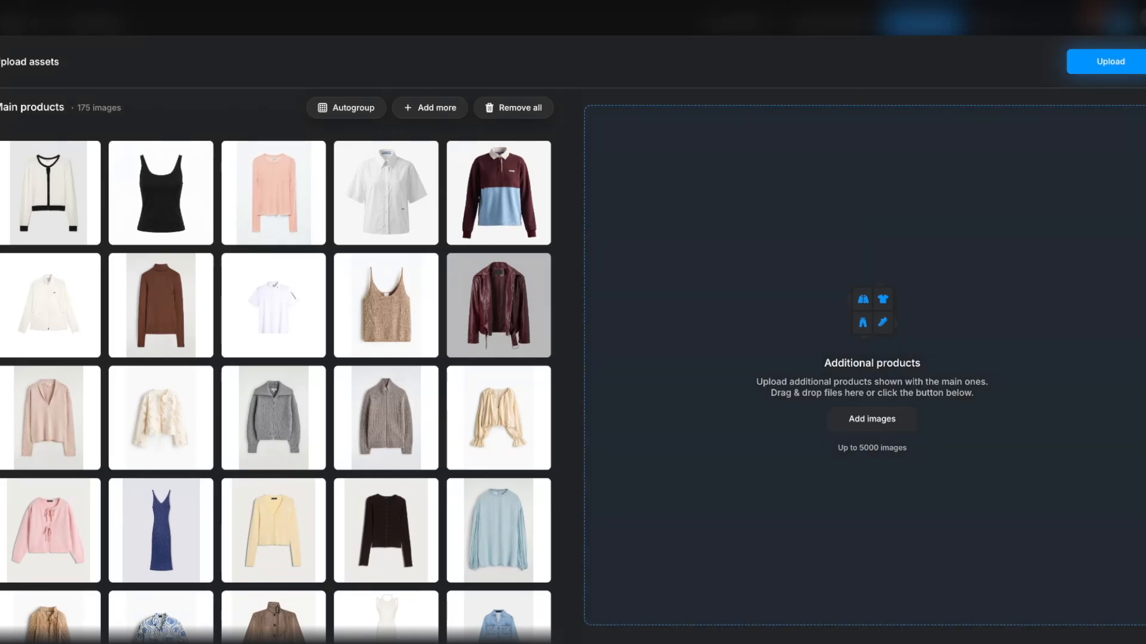
pyautogui.moveTo(872, 365); pyautogui.dragTo(275, 364)
pyautogui.scroll(-15, 275, 367)
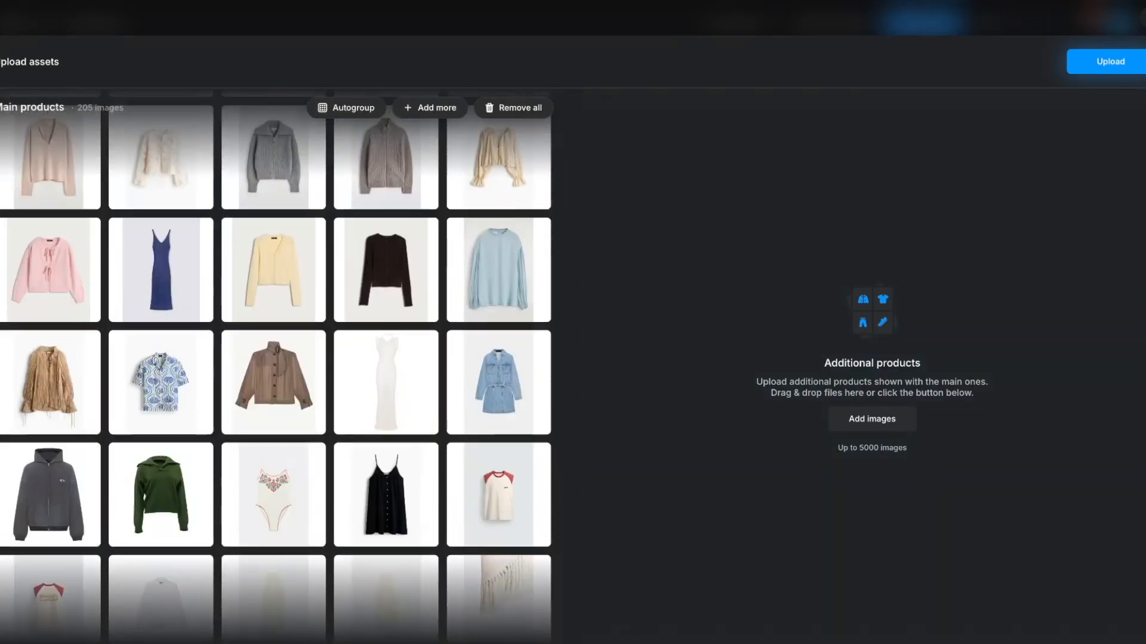
pyautogui.scroll(-15, 276, 367)
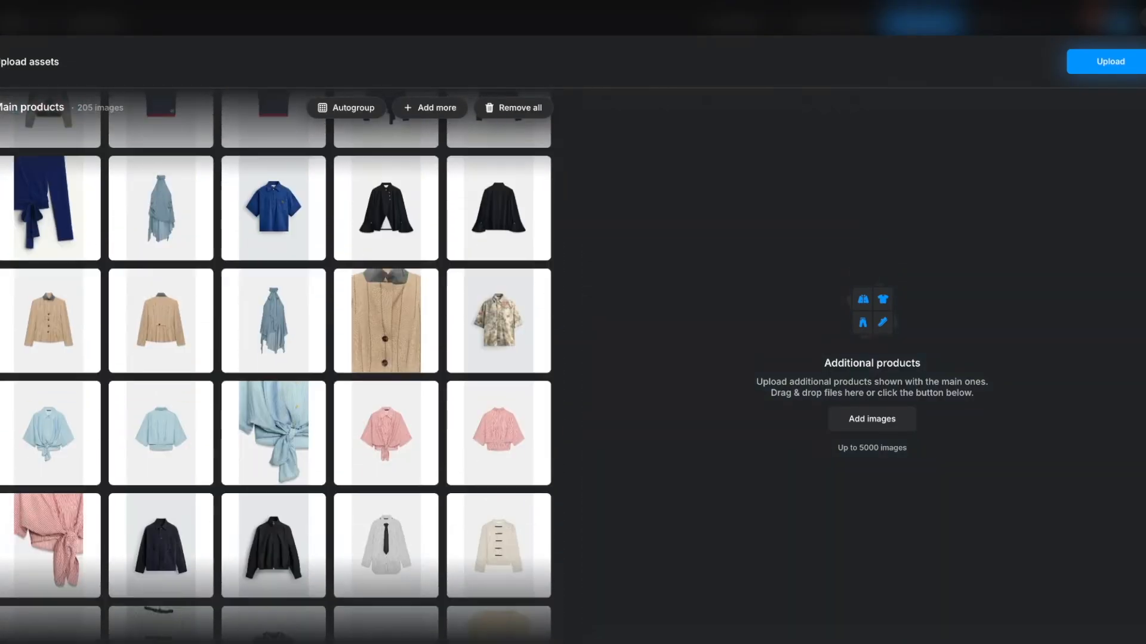
pyautogui.scroll(-15, 275, 367)
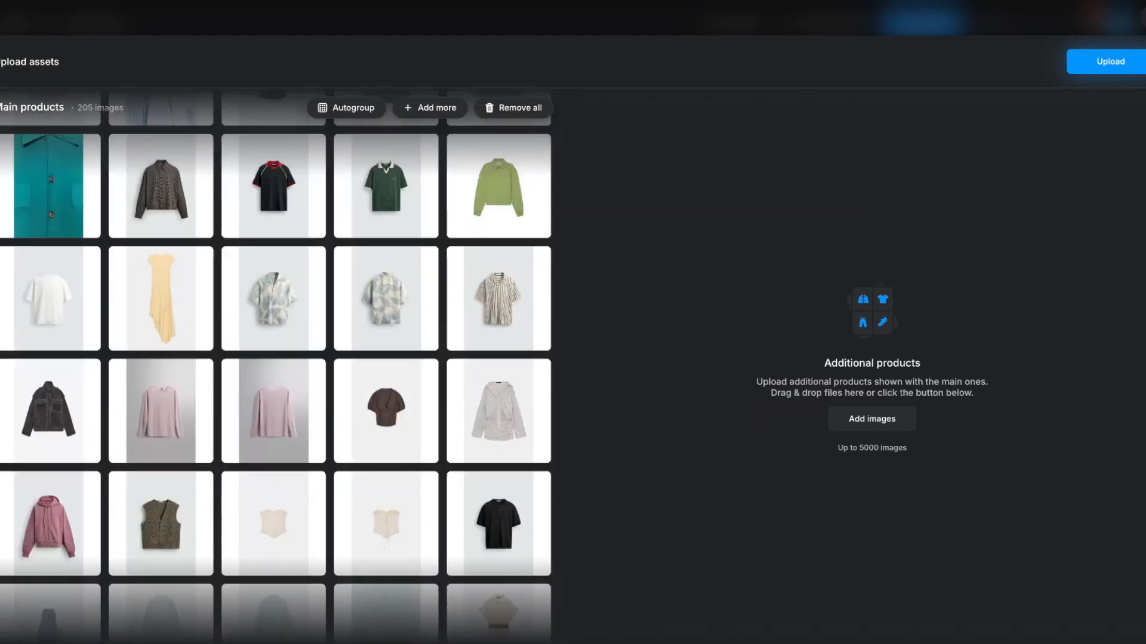
pyautogui.scroll(1, 275, 367)
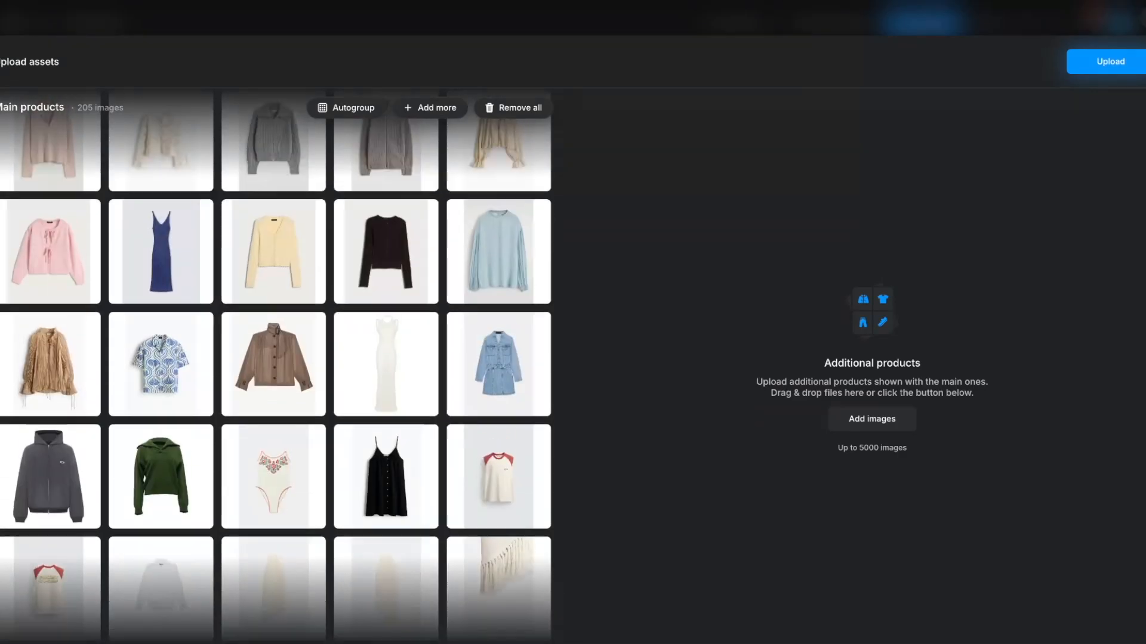
# Step: Add four batches of images, starting with trousers and skirts, to Additional products
pyautogui.moveTo(276, 367); pyautogui.dragTo(872, 367)
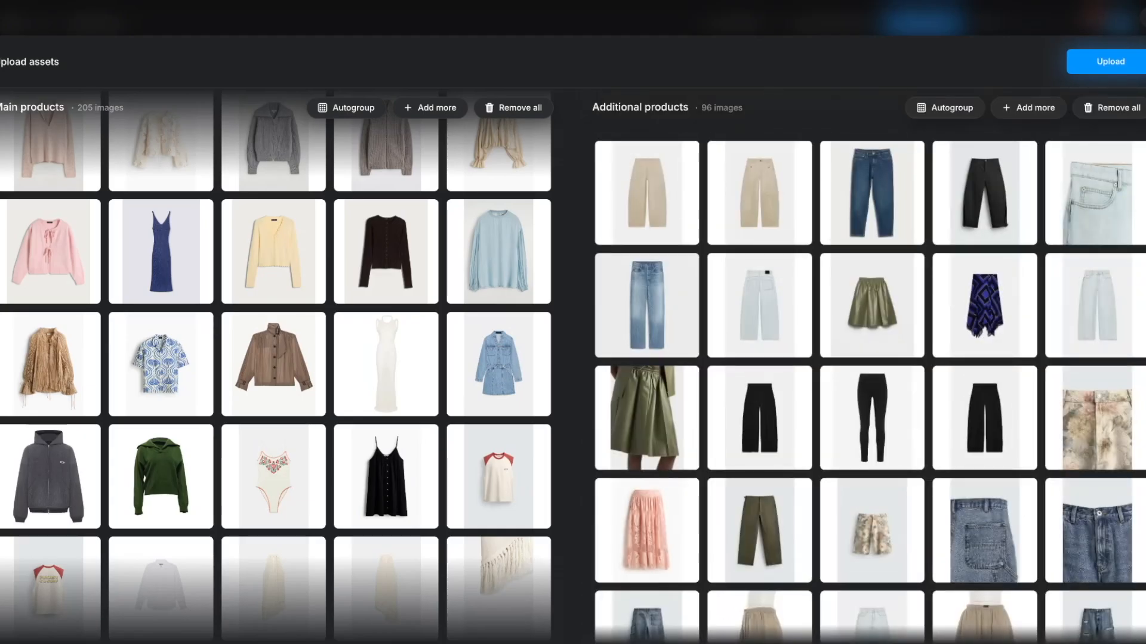
pyautogui.moveTo(872, 367); pyautogui.dragTo(872, 367)
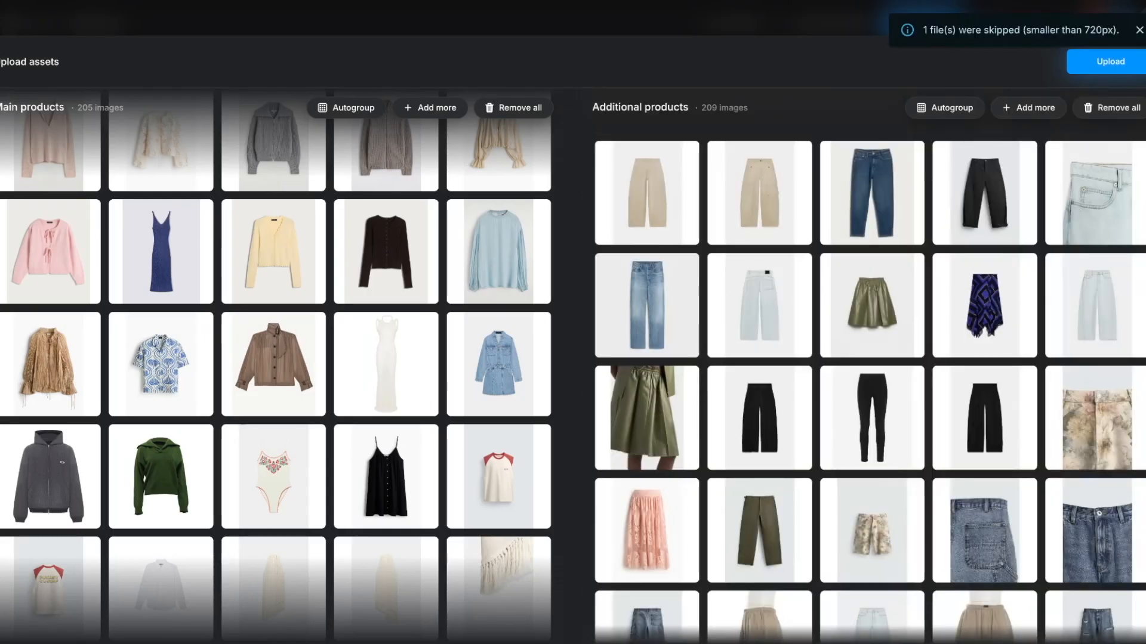
pyautogui.moveTo(872, 367); pyautogui.dragTo(872, 367)
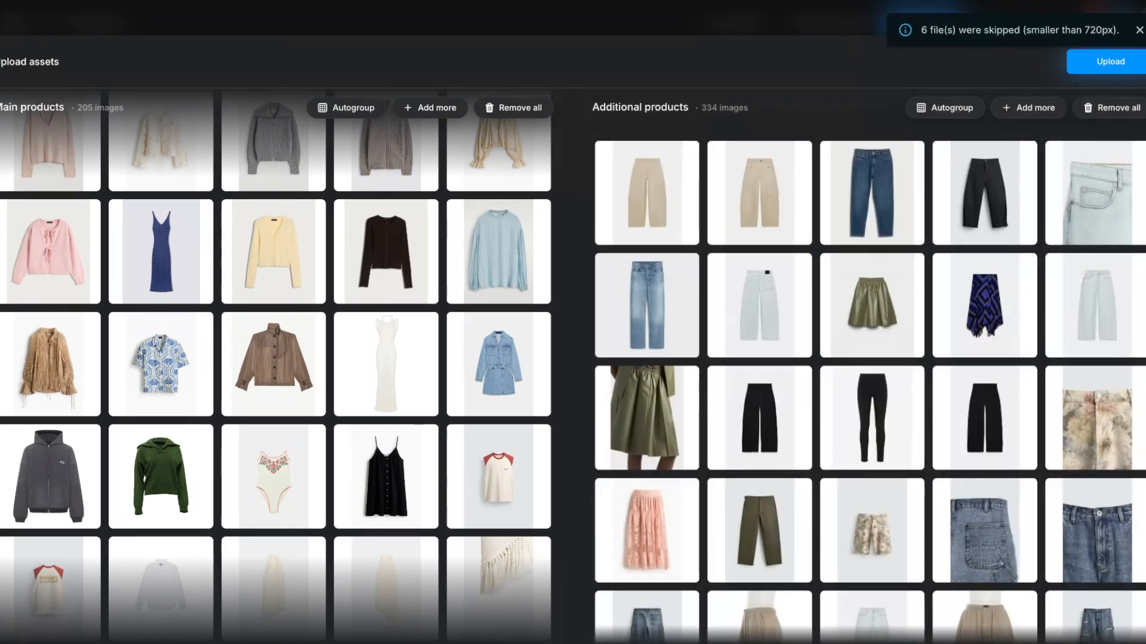
pyautogui.moveTo(1140, 322); pyautogui.dragTo(755, 314)
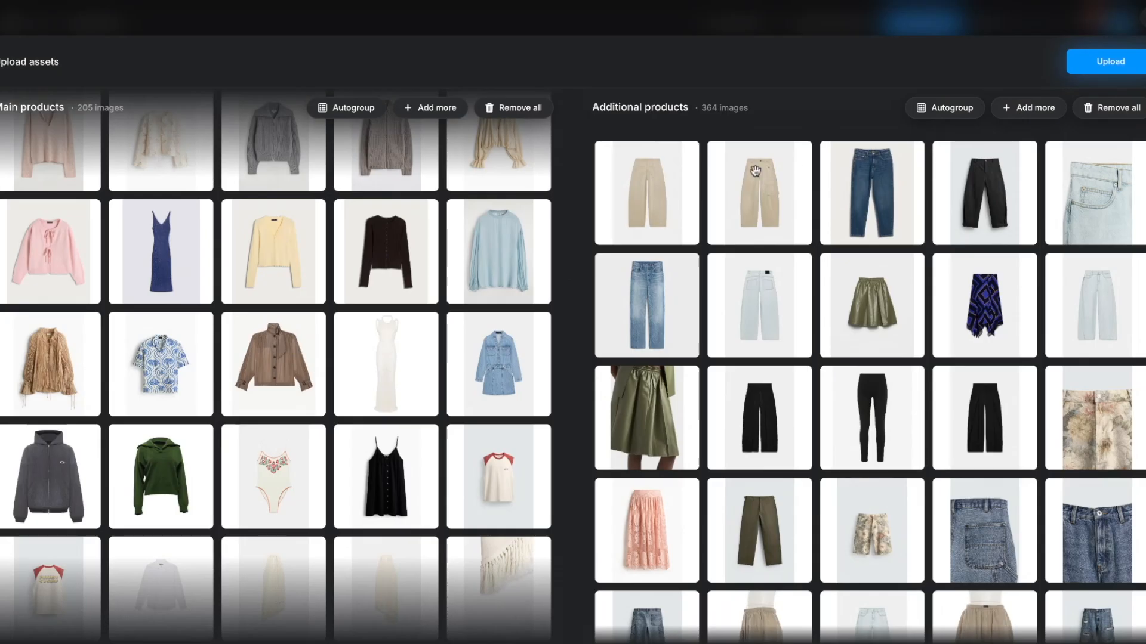
# Step: In Additional products, group the matching views of the beige trousers, light-blue jeans, green leather skirt and black wide-leg trousers
pyautogui.moveTo(744, 195); pyautogui.dragTo(754, 206)
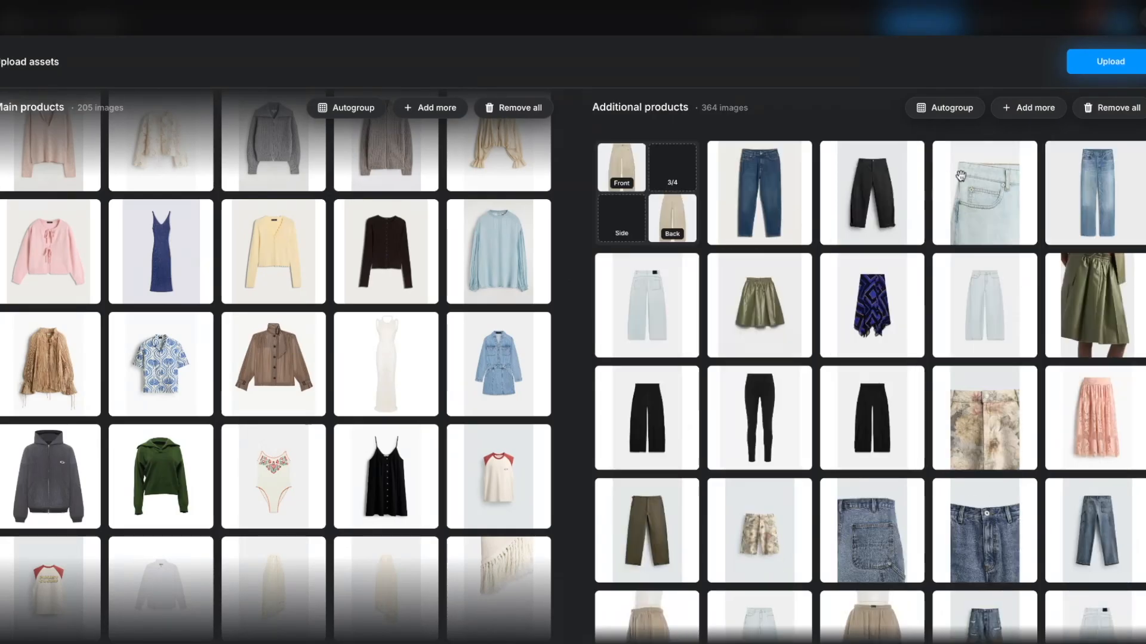
pyautogui.moveTo(635, 311); pyautogui.dragTo(986, 323)
pyautogui.moveTo(635, 299); pyautogui.dragTo(1002, 339)
pyautogui.moveTo(992, 233); pyautogui.dragTo(856, 334)
pyautogui.moveTo(893, 291); pyautogui.dragTo(1109, 197)
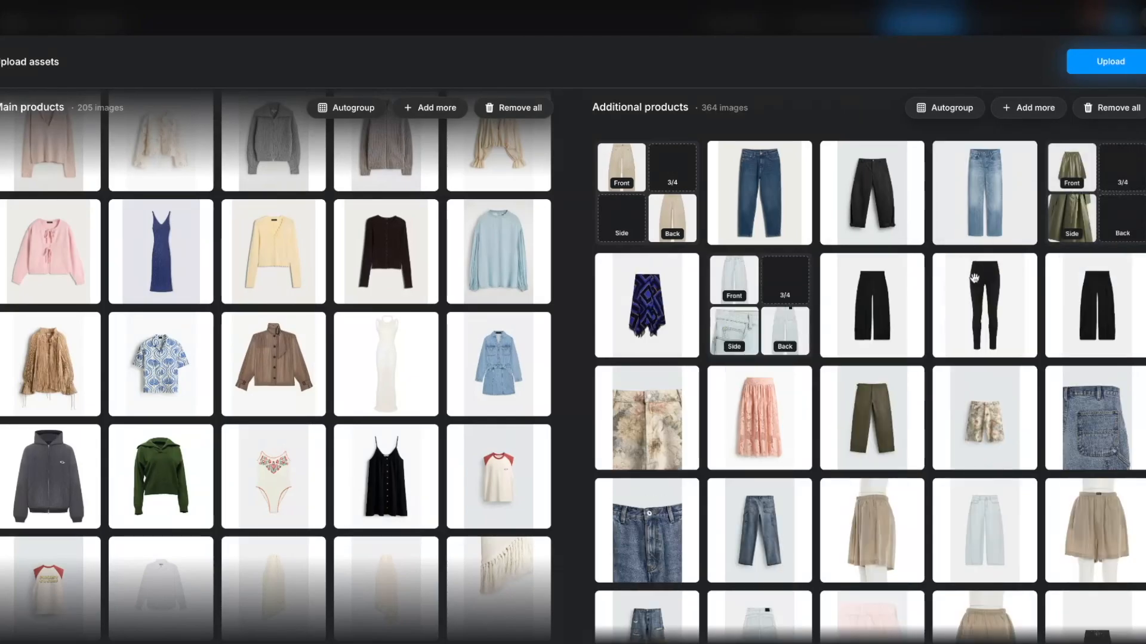
pyautogui.moveTo(889, 313); pyautogui.dragTo(1110, 322)
# Step: In Additional products, group the three beige skirt views and the front and back views of the small black bottoms
pyautogui.scroll(-3, 879, 326)
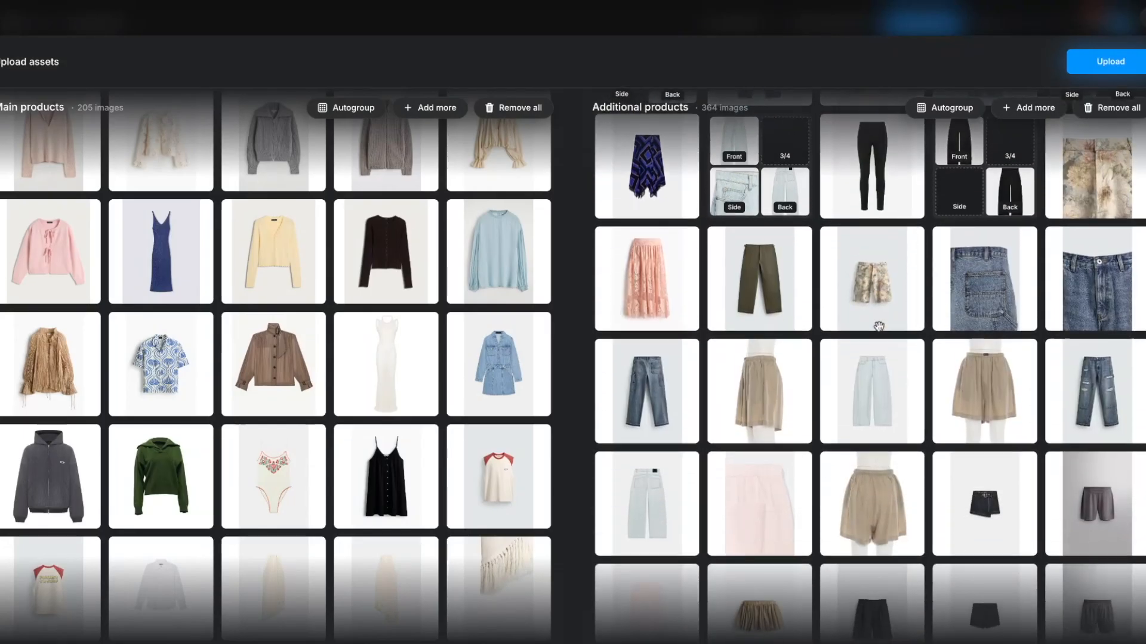
pyautogui.moveTo(757, 367); pyautogui.dragTo(1009, 346)
pyautogui.moveTo(810, 461); pyautogui.dragTo(892, 411)
pyautogui.scroll(-3, 880, 408)
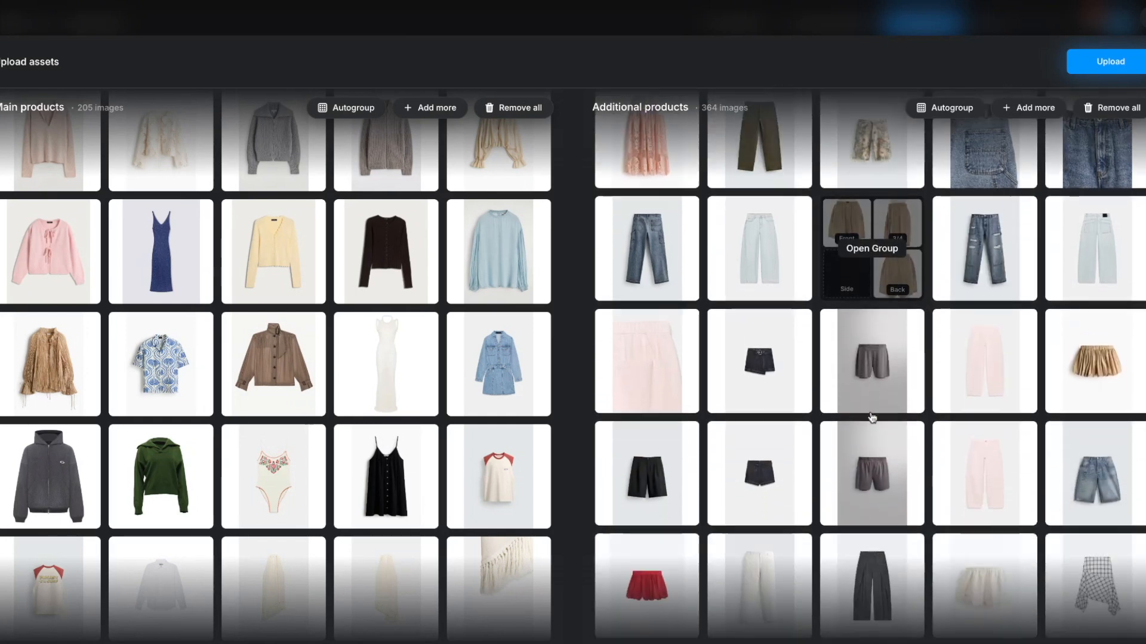
pyautogui.moveTo(759, 460); pyautogui.dragTo(764, 358)
# Step: Group the ripped blue jeans, their back view and the two denim close-ups in Additional products
pyautogui.scroll(4, 784, 370)
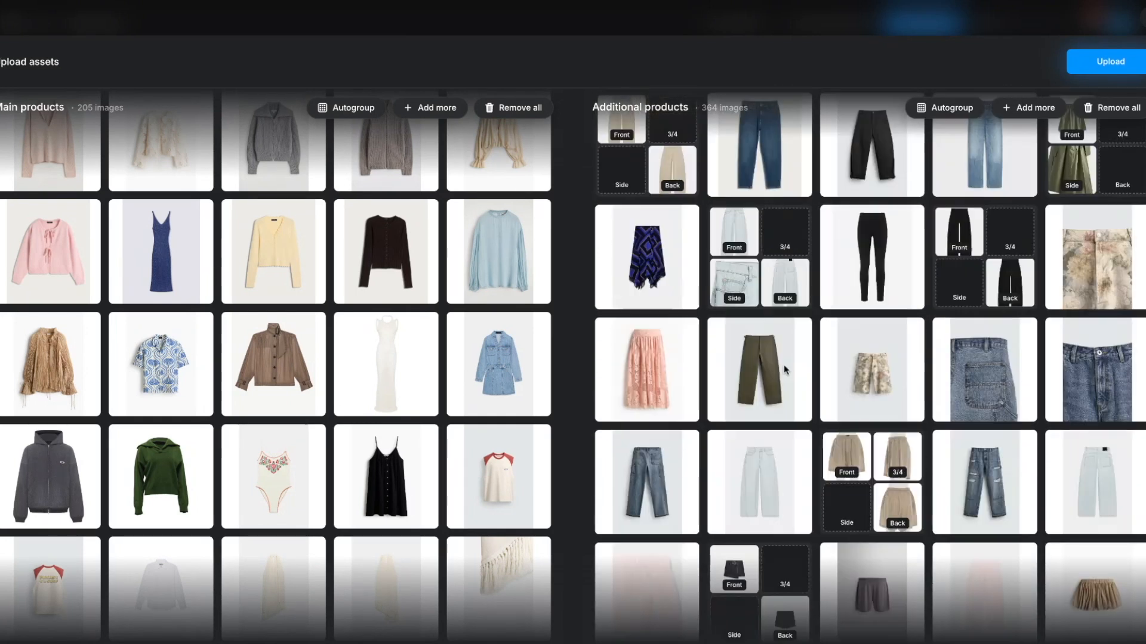
pyautogui.scroll(-1, 967, 374)
pyautogui.moveTo(995, 288); pyautogui.dragTo(1013, 429)
pyautogui.moveTo(991, 307); pyautogui.dragTo(846, 432)
pyautogui.moveTo(962, 289); pyautogui.dragTo(775, 423)
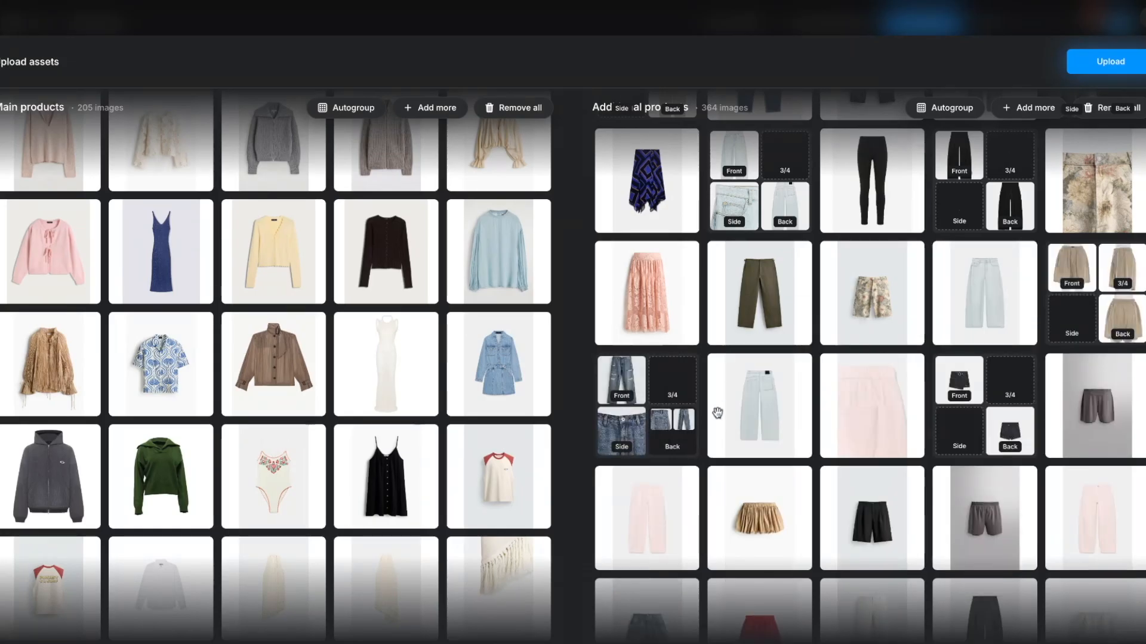
# Step: In Main products, group the three floral trouser images and the two light-blue shirt images
pyautogui.scroll(-4, 718, 413)
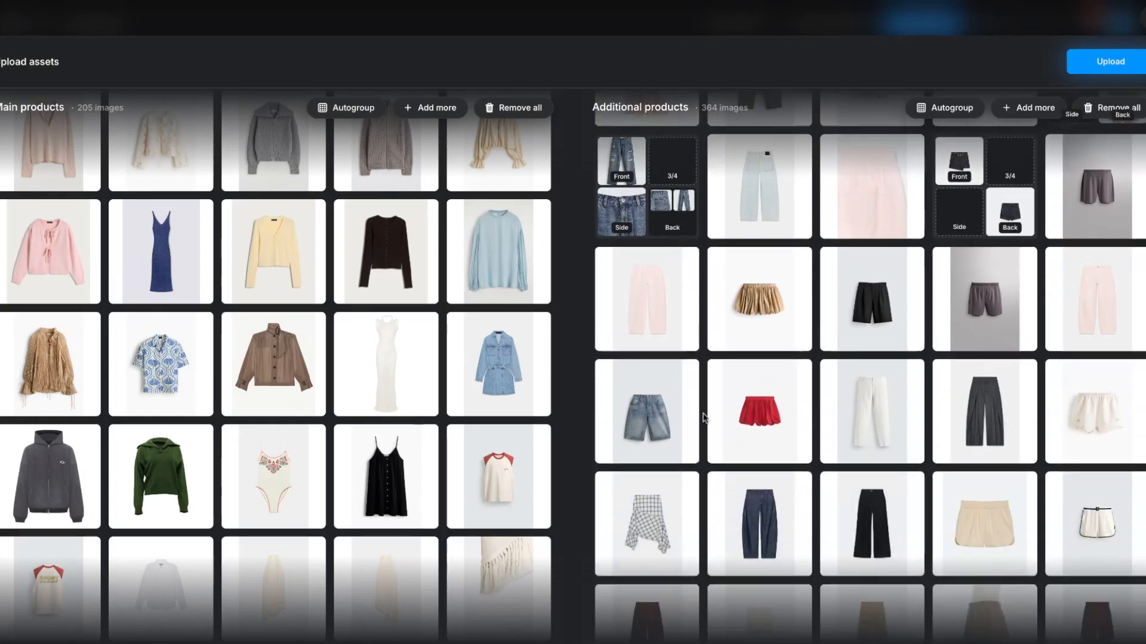
pyautogui.scroll(-1, 705, 419)
pyautogui.scroll(5, 289, 378)
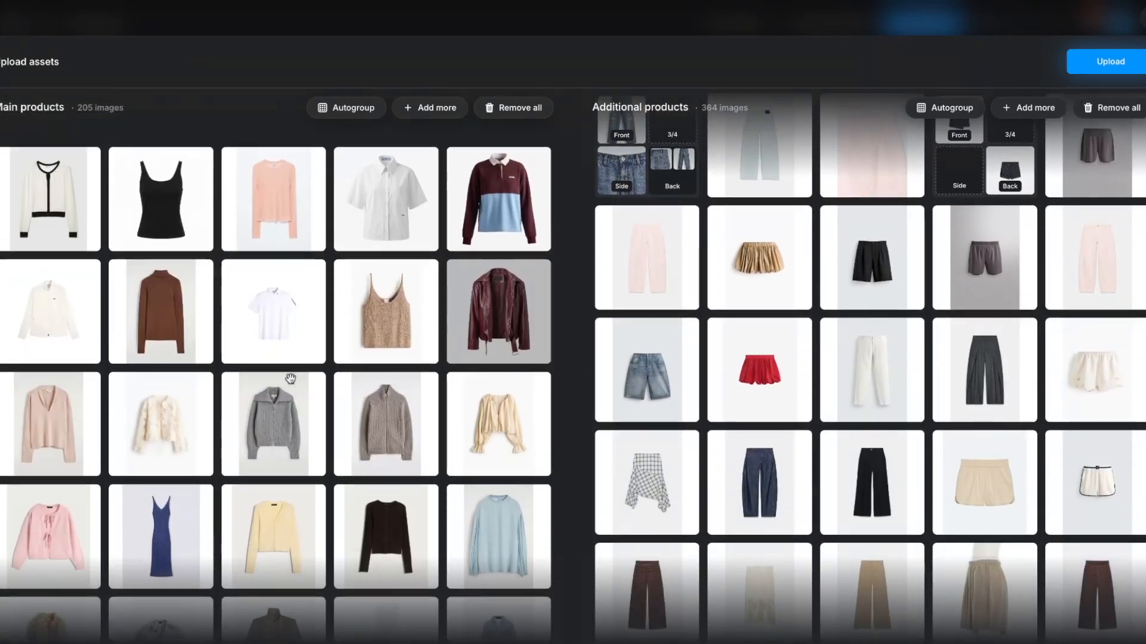
pyautogui.scroll(7, 853, 332)
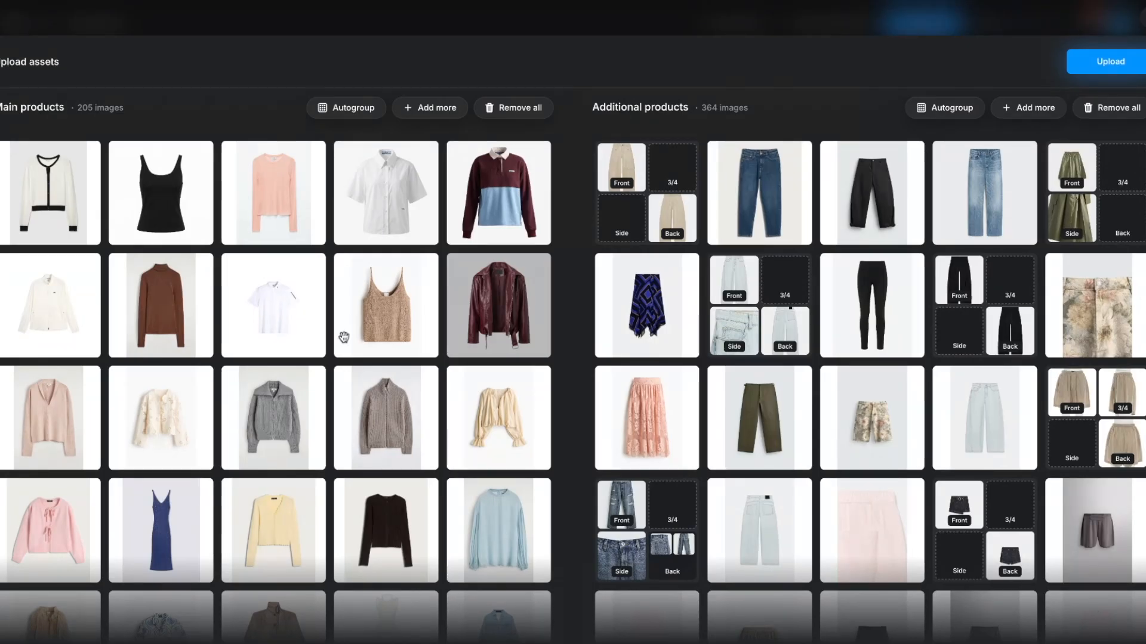
pyautogui.scroll(-10, 344, 337)
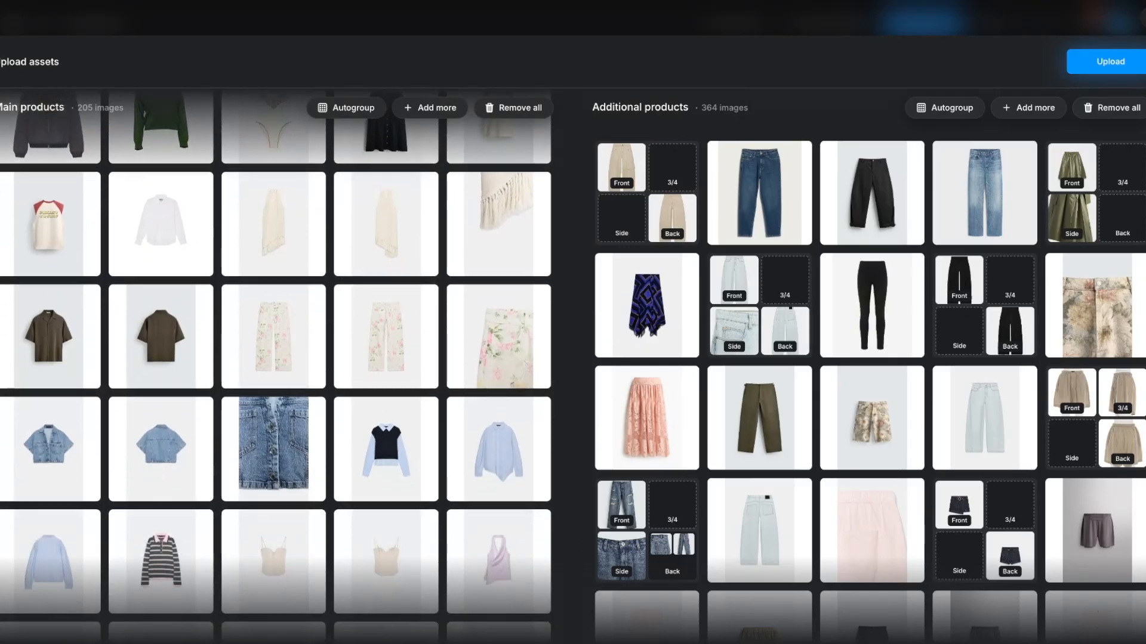
pyautogui.moveTo(421, 342); pyautogui.dragTo(303, 358)
pyautogui.moveTo(402, 338); pyautogui.dragTo(305, 358)
pyautogui.scroll(-2, 416, 377)
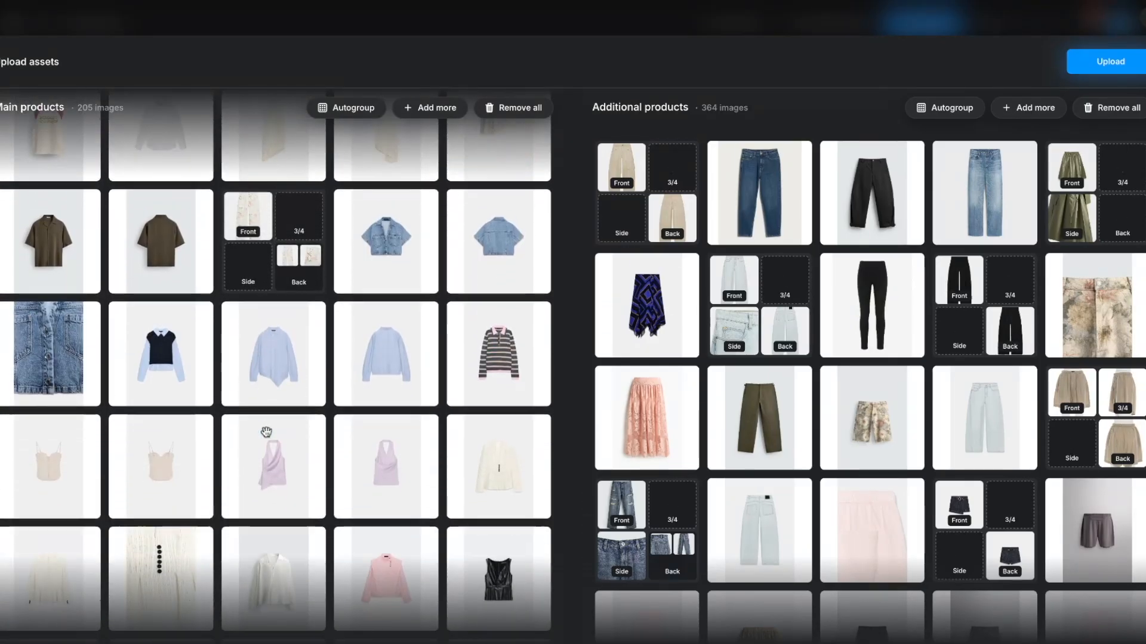
pyautogui.moveTo(416, 378); pyautogui.dragTo(307, 381)
# Step: In Main products, group the two lilac halter top images and the cream jacket's front, back and close-up
pyautogui.scroll(-1, 381, 398)
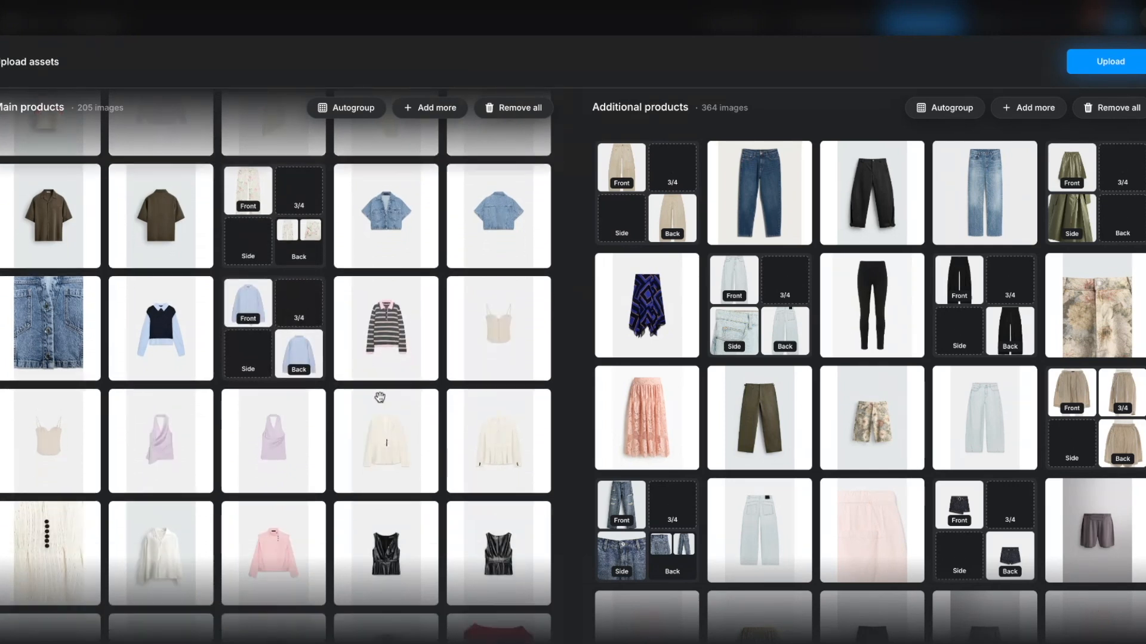
pyautogui.moveTo(269, 429); pyautogui.dragTo(187, 440)
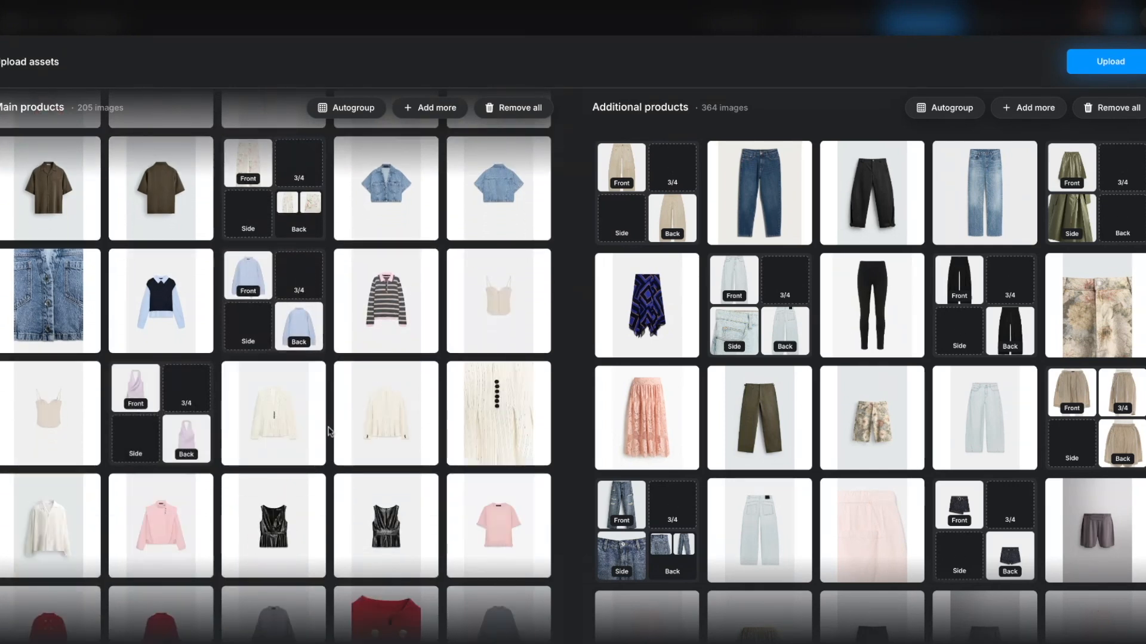
pyautogui.moveTo(378, 439); pyautogui.dragTo(274, 417)
pyautogui.moveTo(385, 418); pyautogui.dragTo(273, 406)
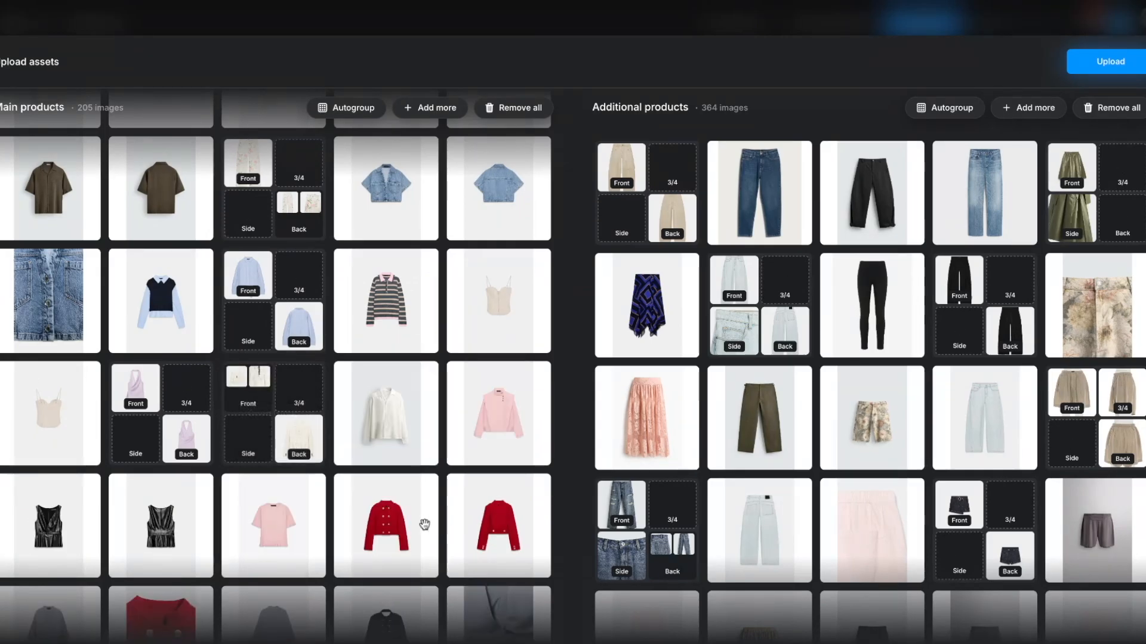
# Step: In Main products, group the black leather vest's two views and the red jacket's front, back and close-up
pyautogui.scroll(-1, 420, 525)
pyautogui.moveTo(183, 469); pyautogui.dragTo(57, 516)
pyautogui.moveTo(385, 480); pyautogui.dragTo(317, 518)
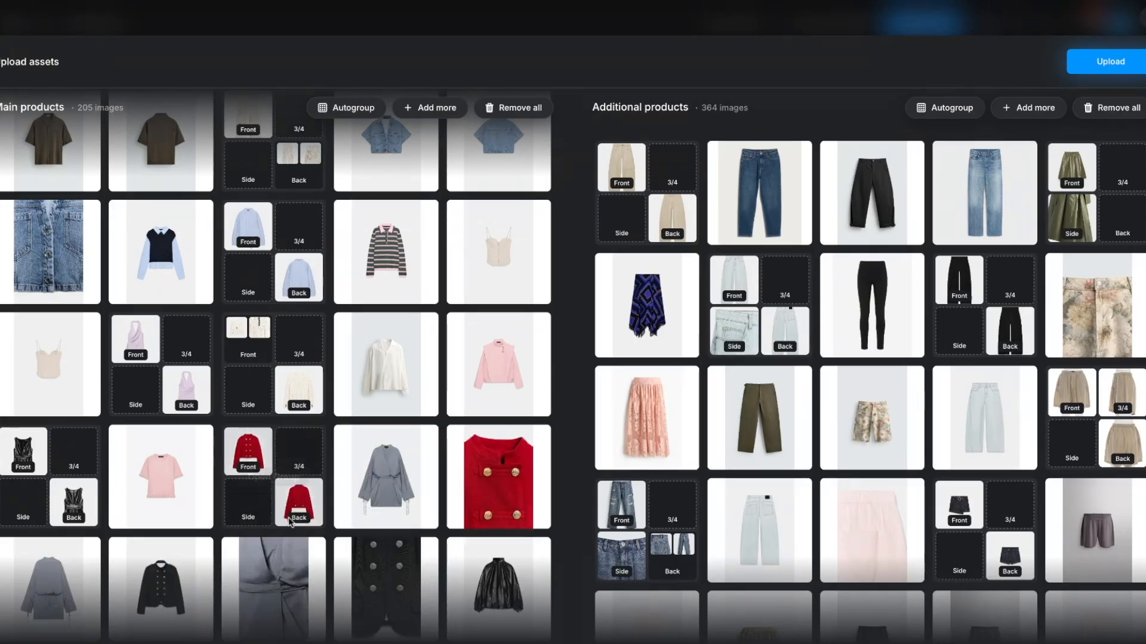
pyautogui.moveTo(498, 477); pyautogui.dragTo(249, 463)
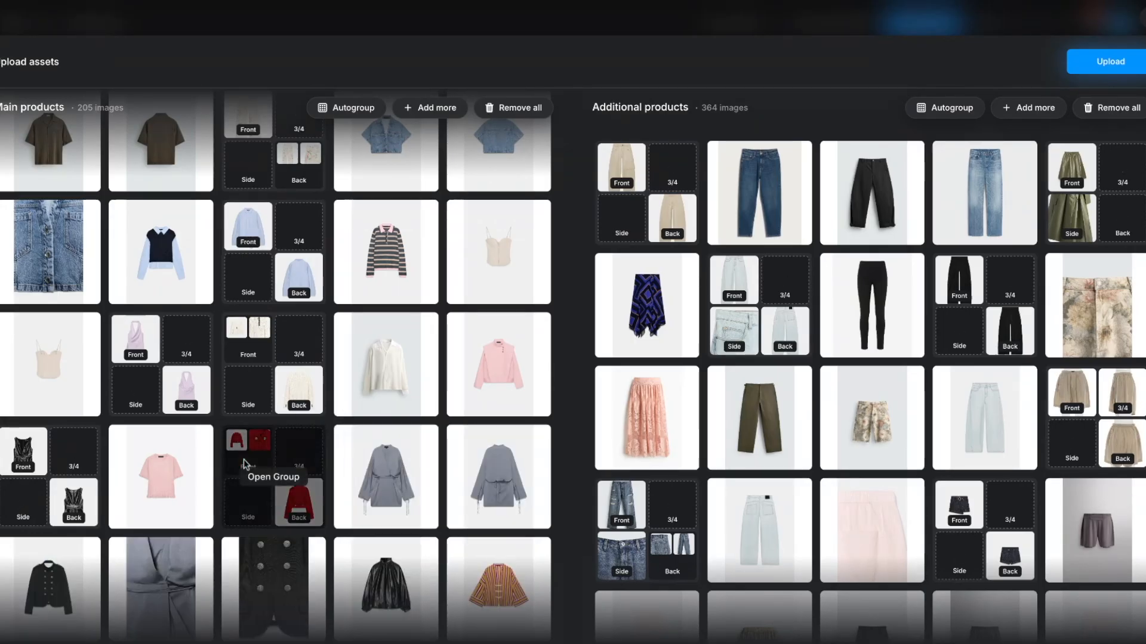
# Step: Group the front, back and close-up images of the grey belted garment in Main products
pyautogui.scroll(-2, 249, 462)
pyautogui.moveTo(498, 388); pyautogui.dragTo(412, 412)
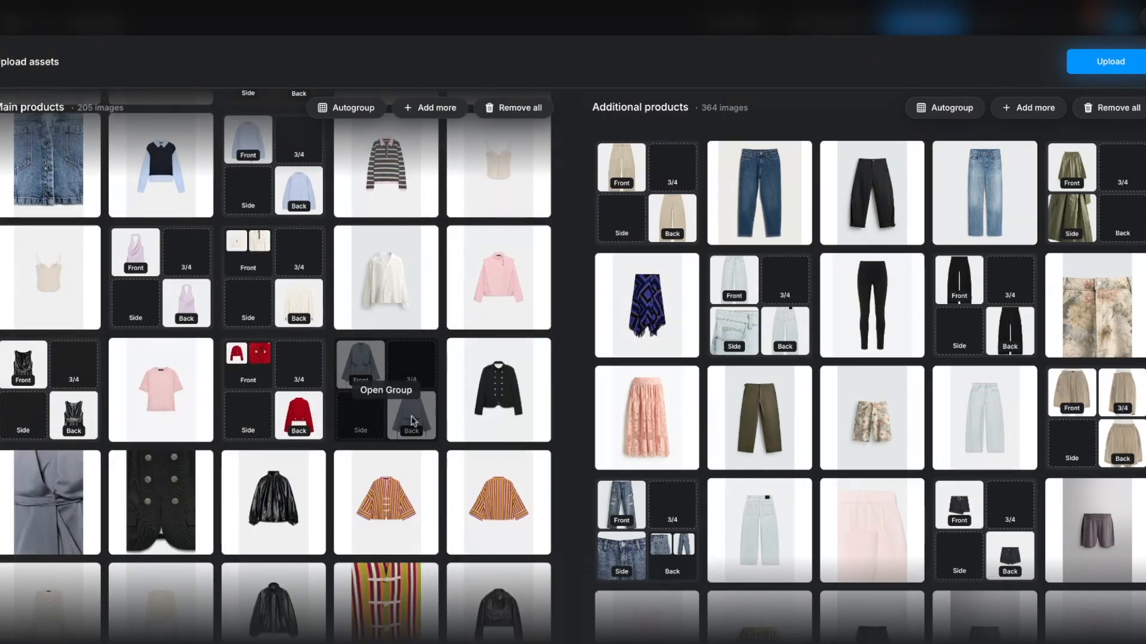
pyautogui.moveTo(161, 501); pyautogui.dragTo(353, 371)
# Step: In Main products, group the orange striped jacket's front, back and close-up and the two cream cardigan images
pyautogui.scroll(-1, 381, 471)
pyautogui.moveTo(380, 471); pyautogui.dragTo(275, 468)
pyautogui.moveTo(162, 575); pyautogui.dragTo(253, 428)
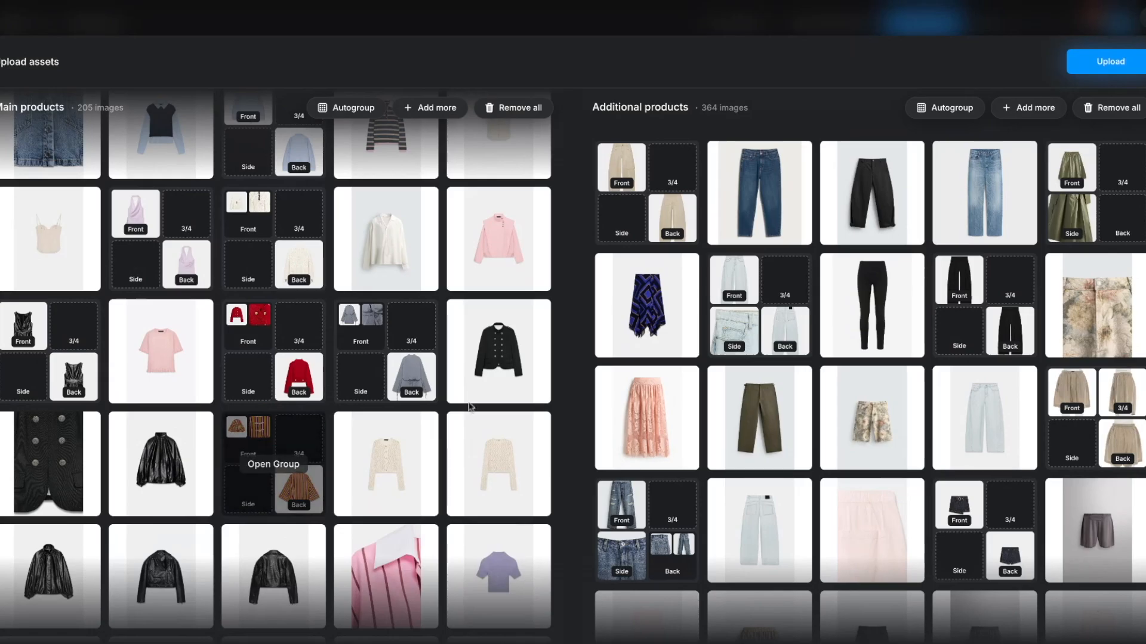
pyautogui.moveTo(498, 469); pyautogui.dragTo(391, 468)
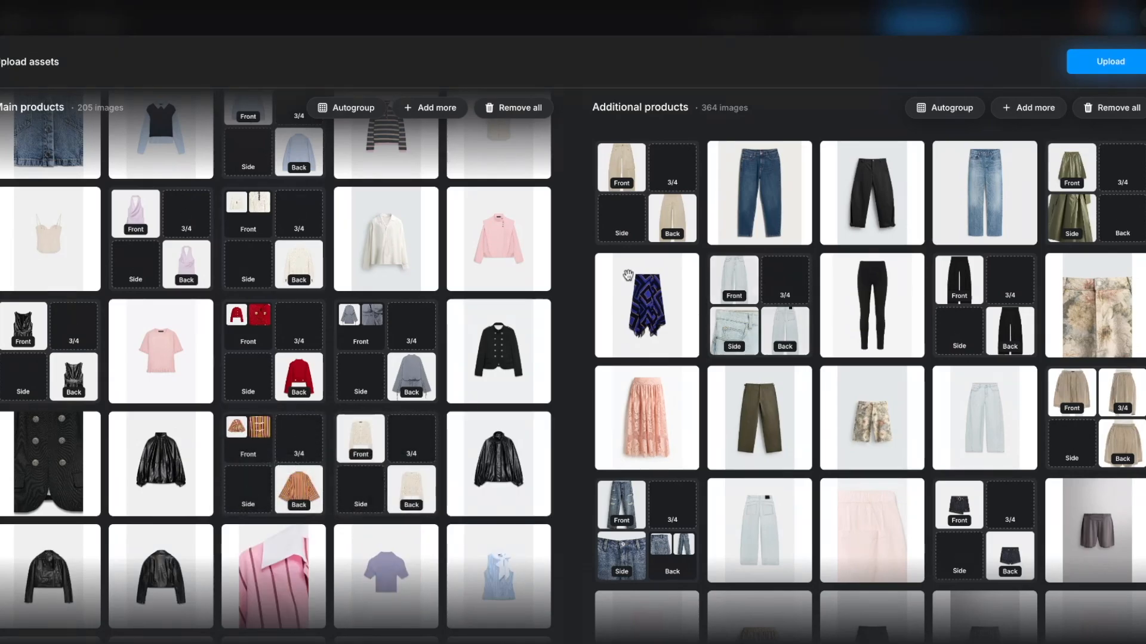
pyautogui.scroll(-10, 394, 409)
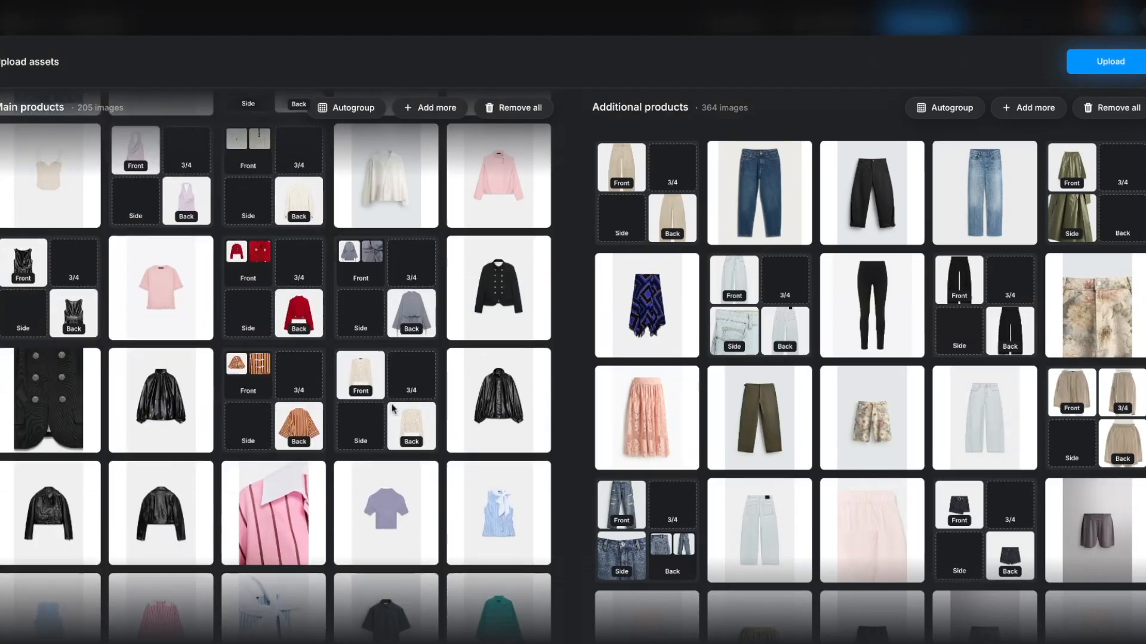
pyautogui.scroll(2, 394, 409)
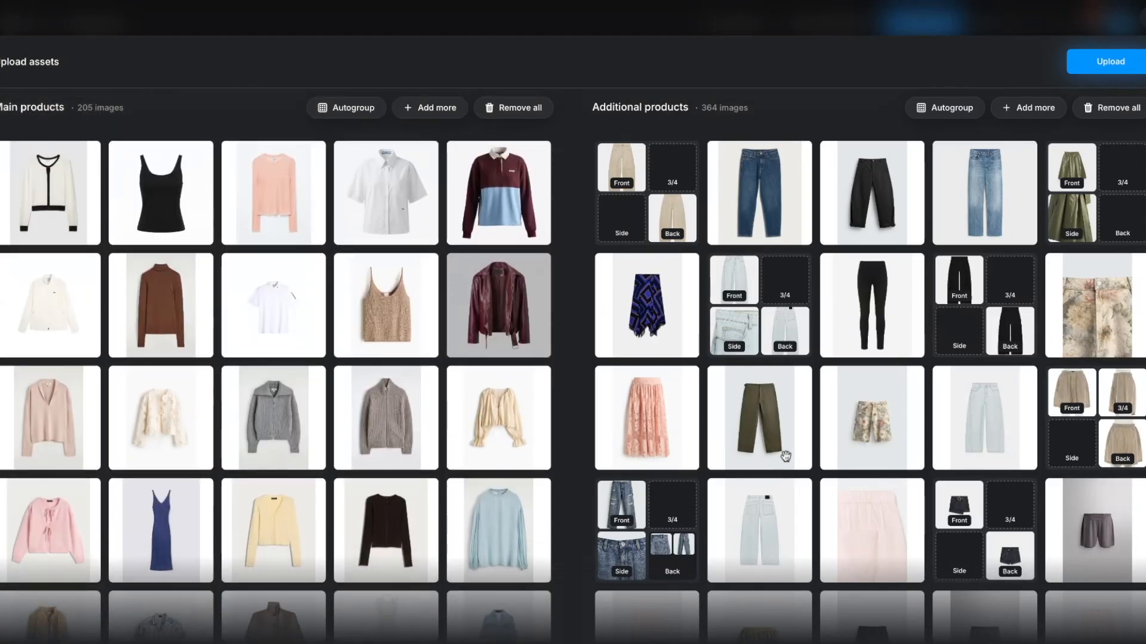
pyautogui.scroll(-10, 414, 561)
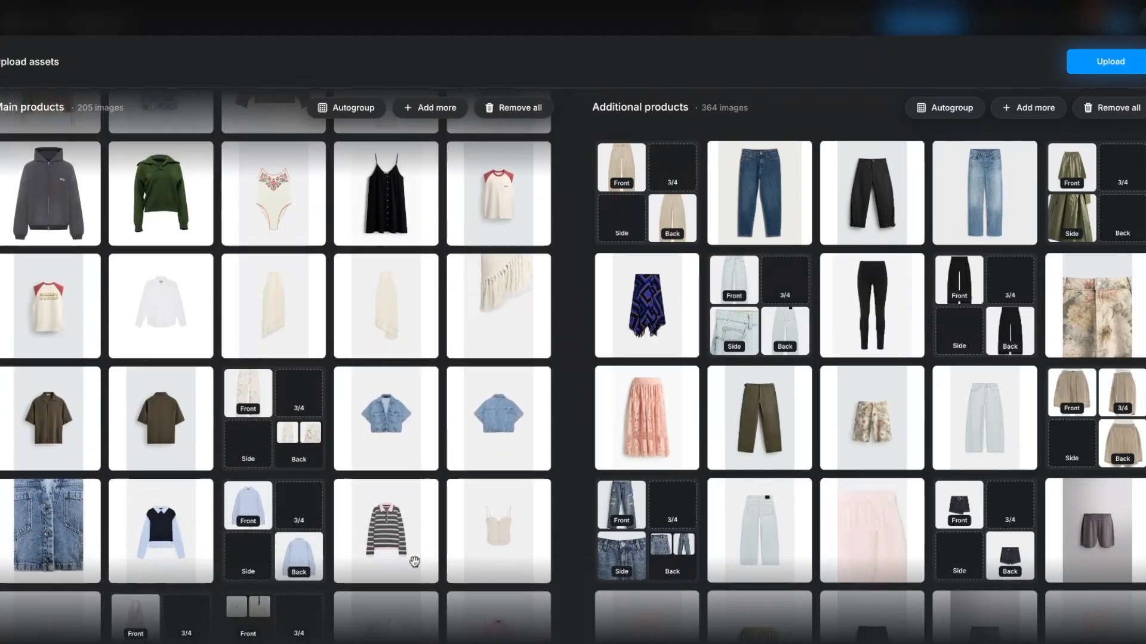
pyautogui.scroll(-2, 709, 477)
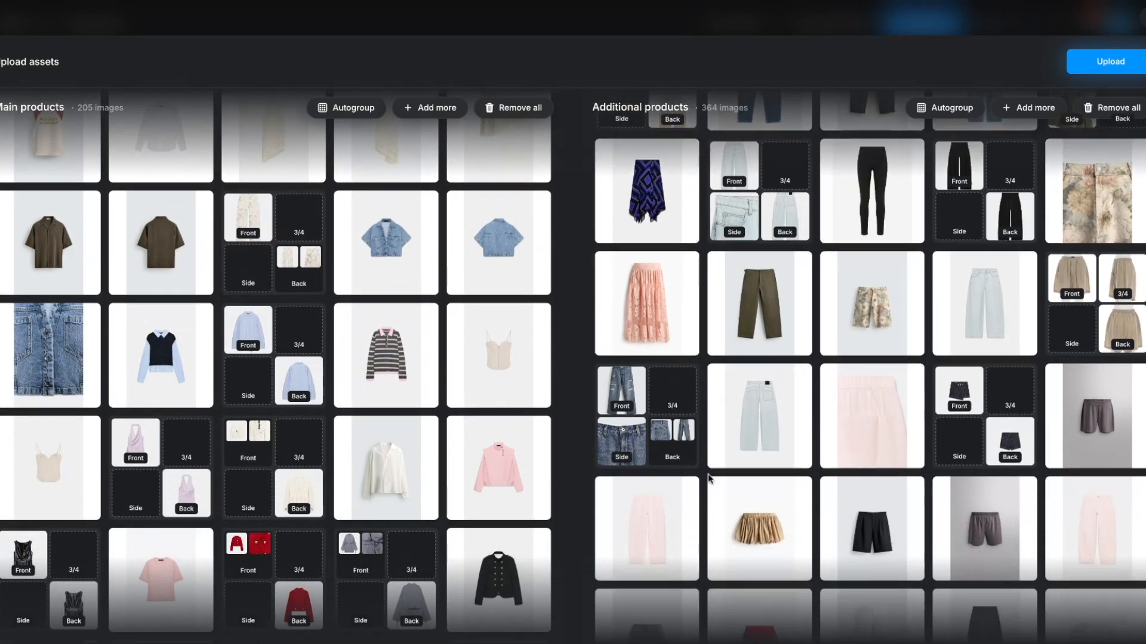
pyautogui.scroll(2, 709, 478)
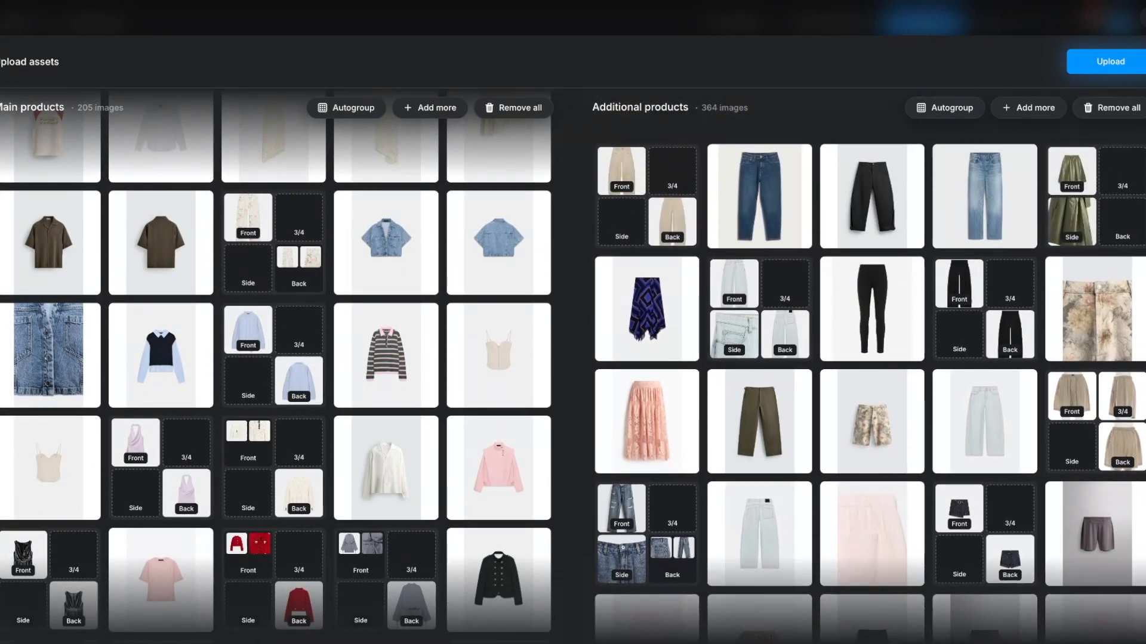
pyautogui.scroll(-2, 870, 382)
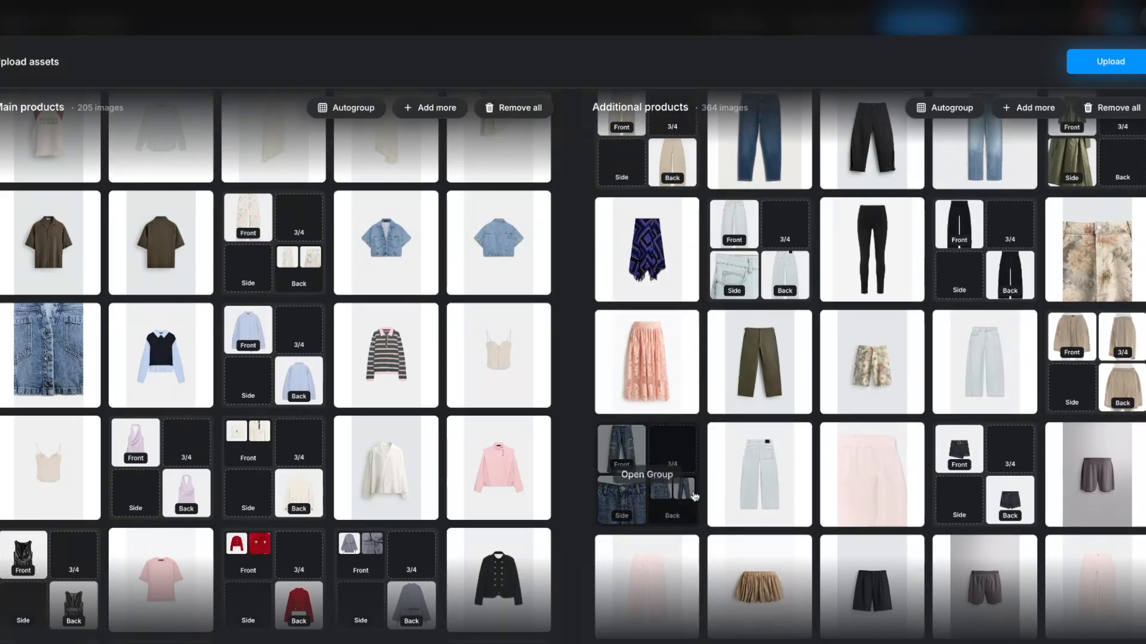
pyautogui.scroll(-1, 715, 483)
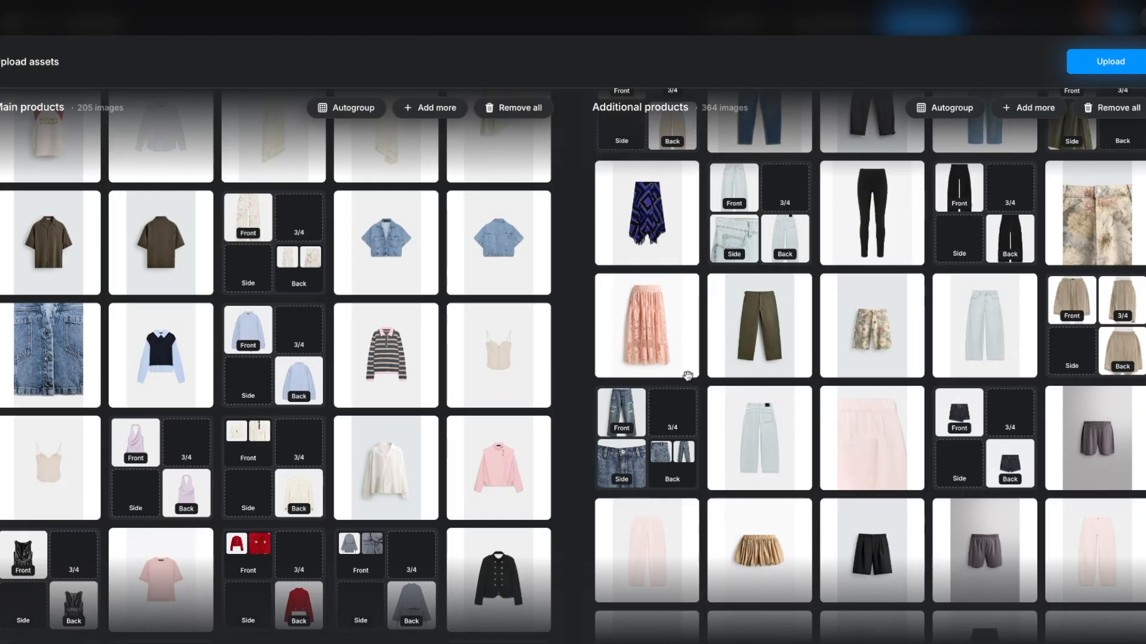
# Step: In Main products, group the cropped denim jacket's front and back and the cream fringed dress's front, back and close-up
pyautogui.scroll(3, 147, 243)
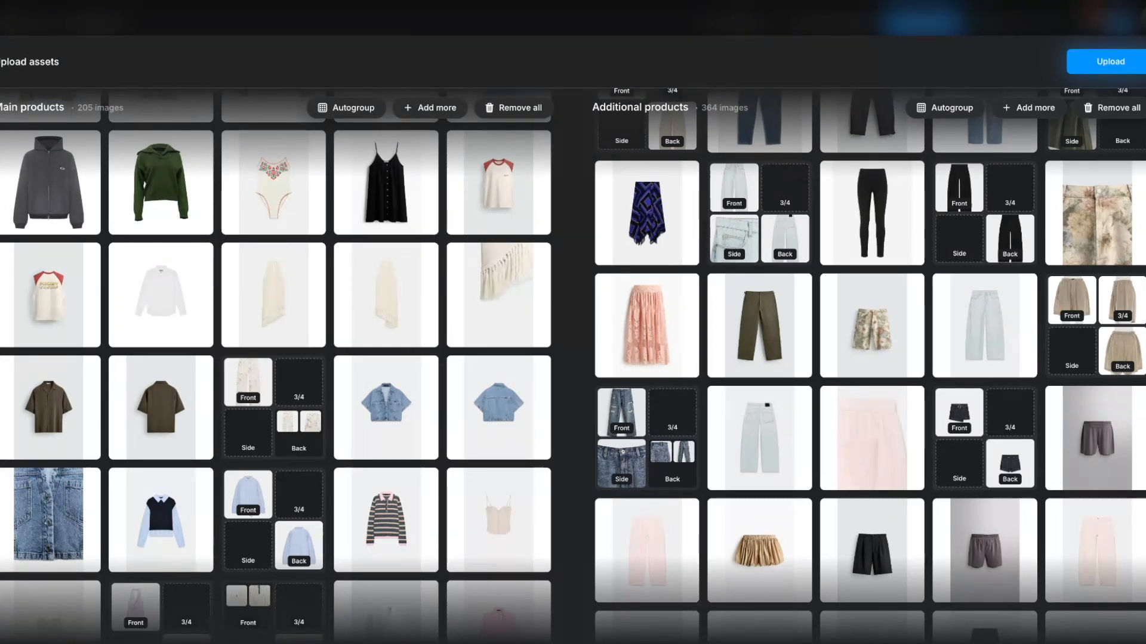
pyautogui.moveTo(511, 444); pyautogui.dragTo(412, 453)
pyautogui.moveTo(356, 316); pyautogui.dragTo(300, 320)
pyautogui.moveTo(404, 285); pyautogui.dragTo(266, 280)
# Step: In Main products, group the two red-sleeved raglan T-shirt images and the brown short-sleeved shirt's front and back
pyautogui.moveTo(504, 200); pyautogui.dragTo(28, 296)
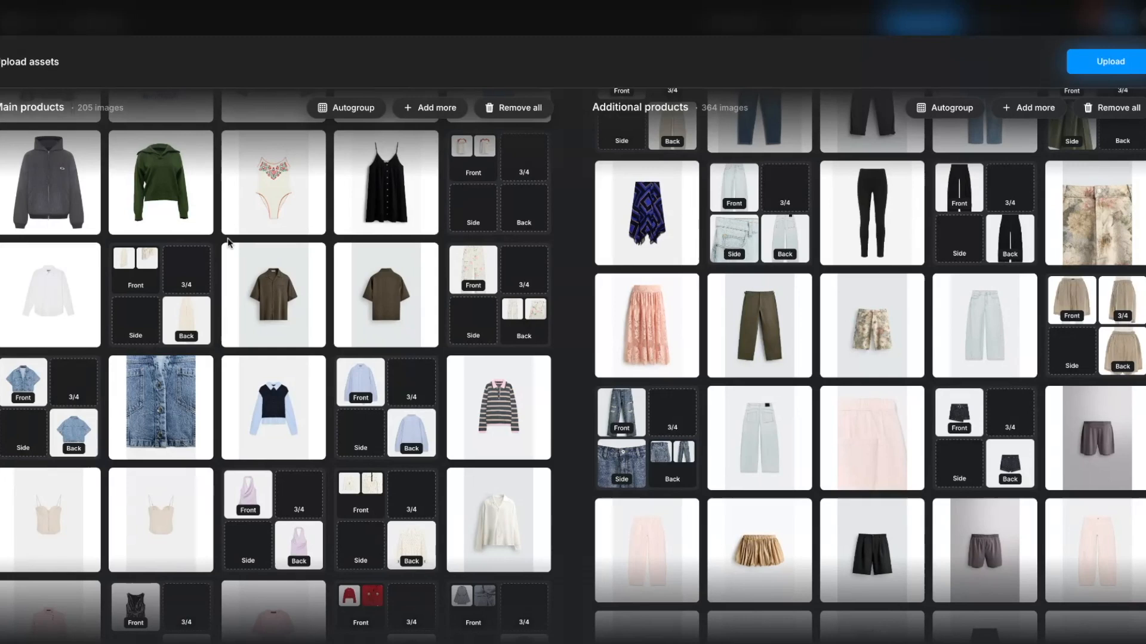
pyautogui.moveTo(383, 315); pyautogui.dragTo(272, 301)
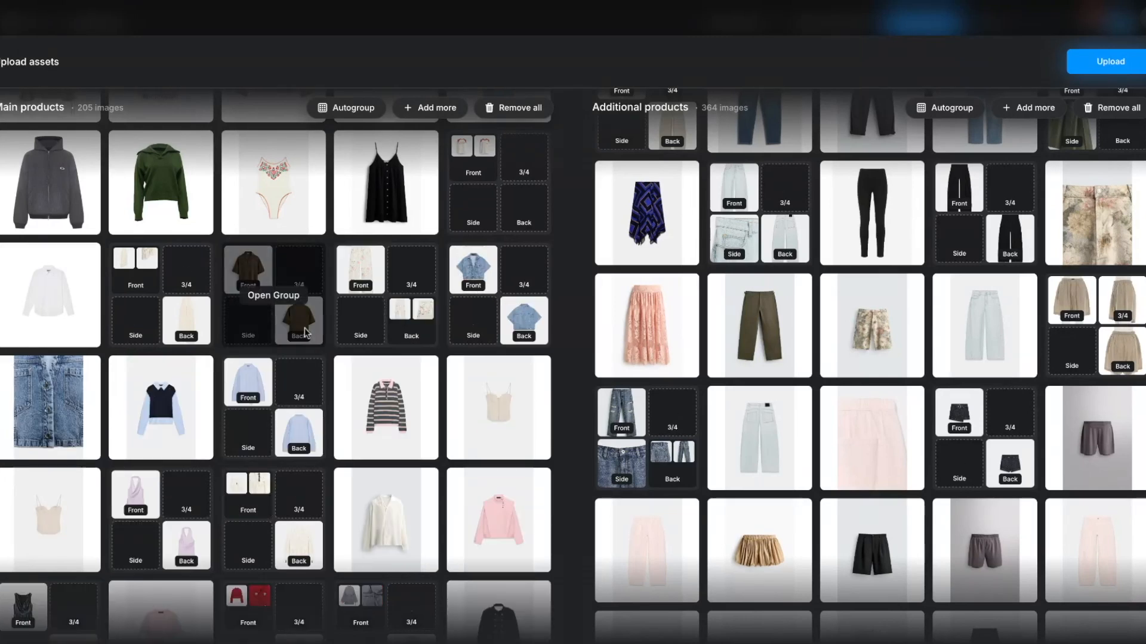
pyautogui.scroll(-1, 438, 457)
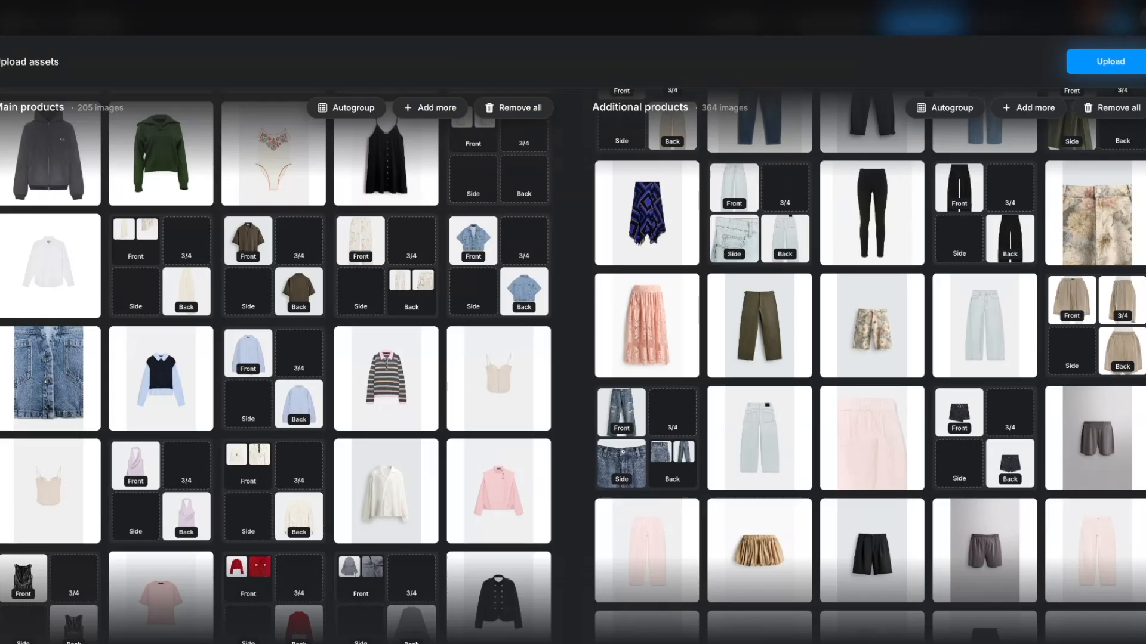
pyautogui.scroll(2, 786, 323)
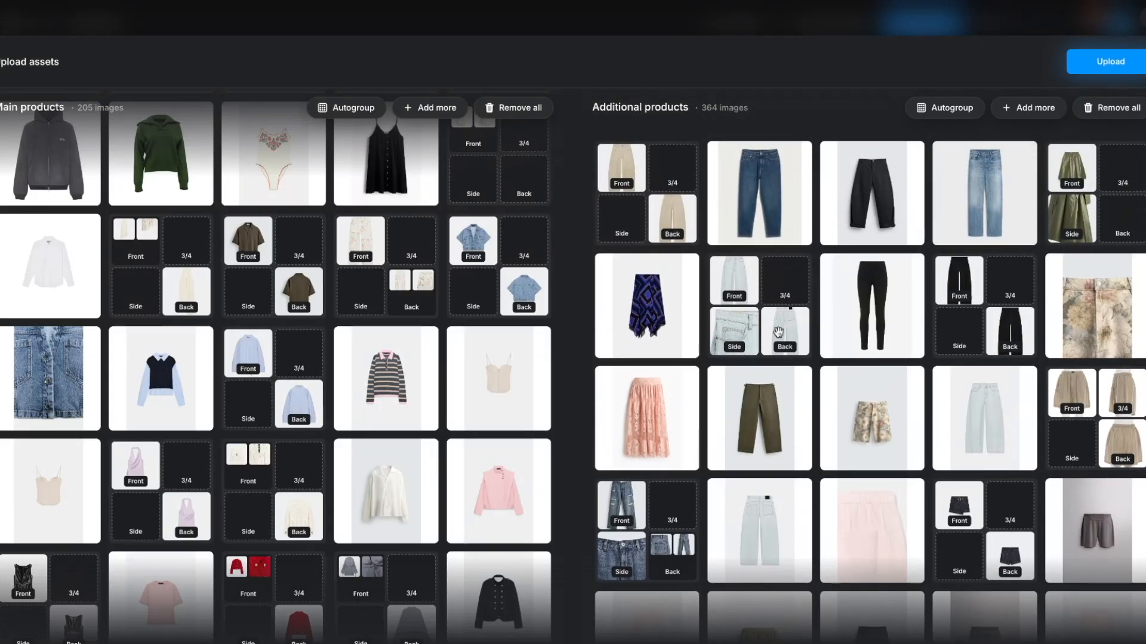
pyautogui.scroll(1, 481, 327)
pyautogui.scroll(3, 482, 327)
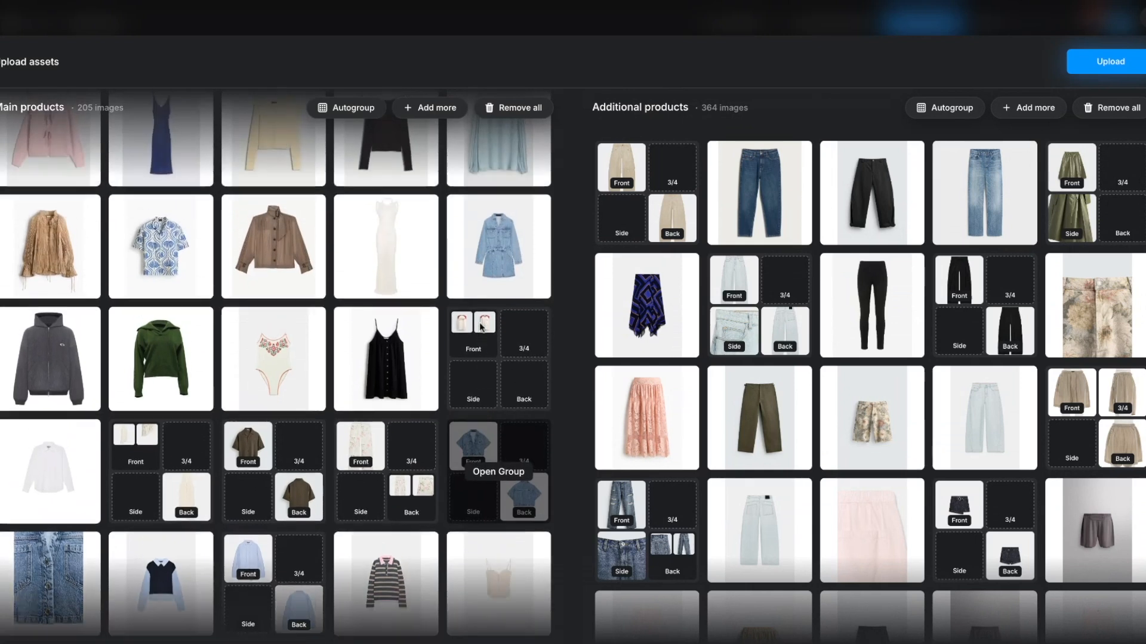
pyautogui.scroll(3, 275, 368)
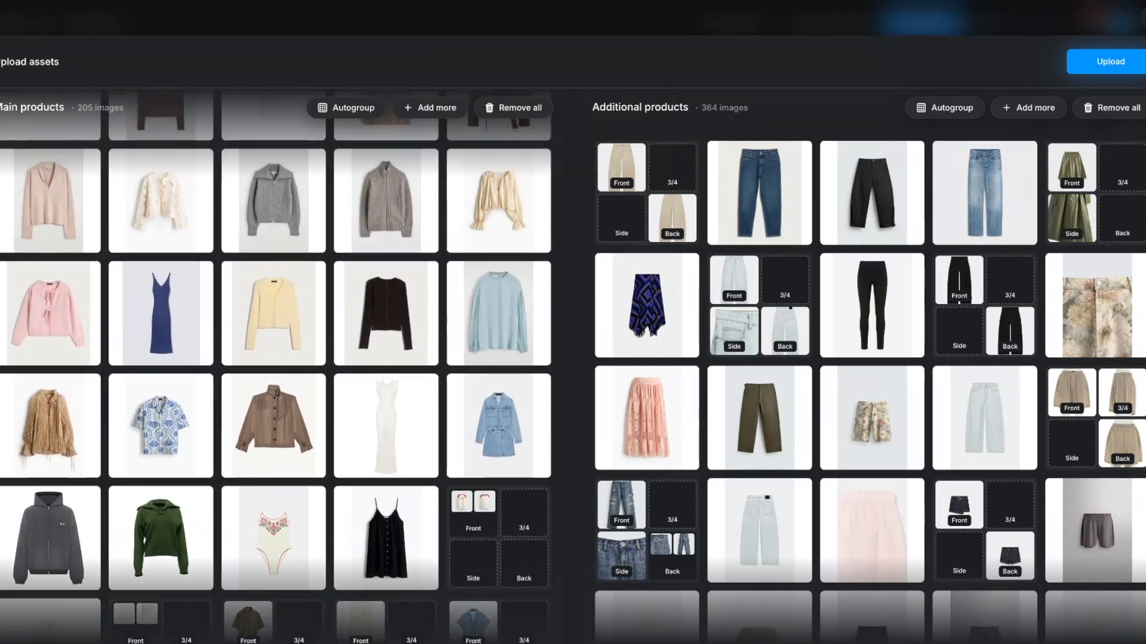
# Step: Group the long mint dress in Main products, with the close-up under Front and the rear view under Back
pyautogui.scroll(-5, 275, 367)
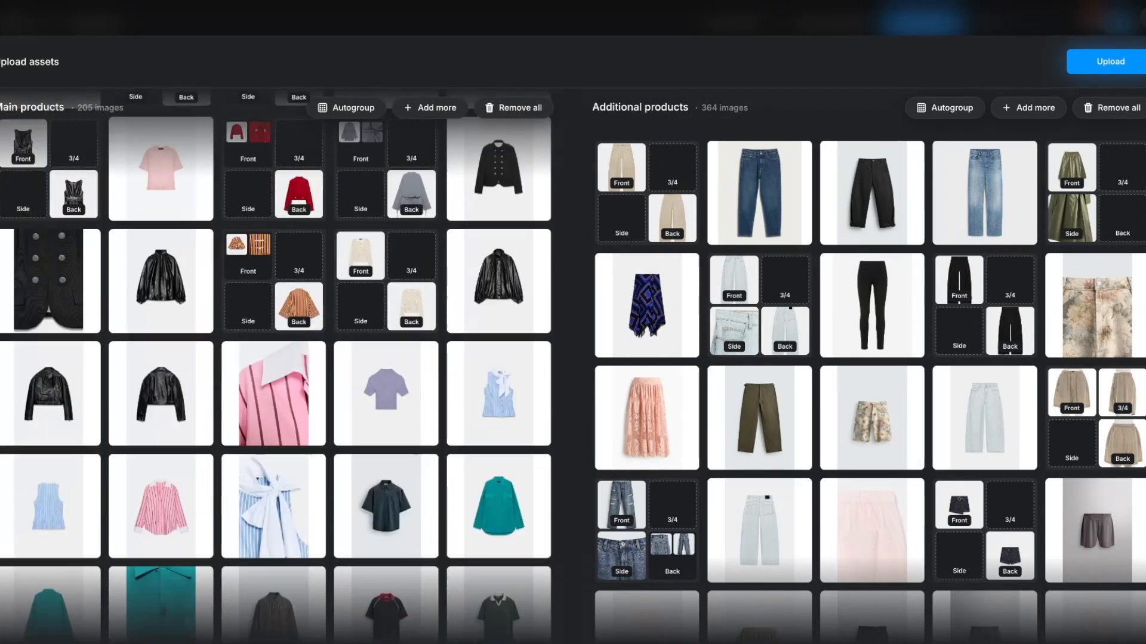
pyautogui.scroll(-8, 328, 357)
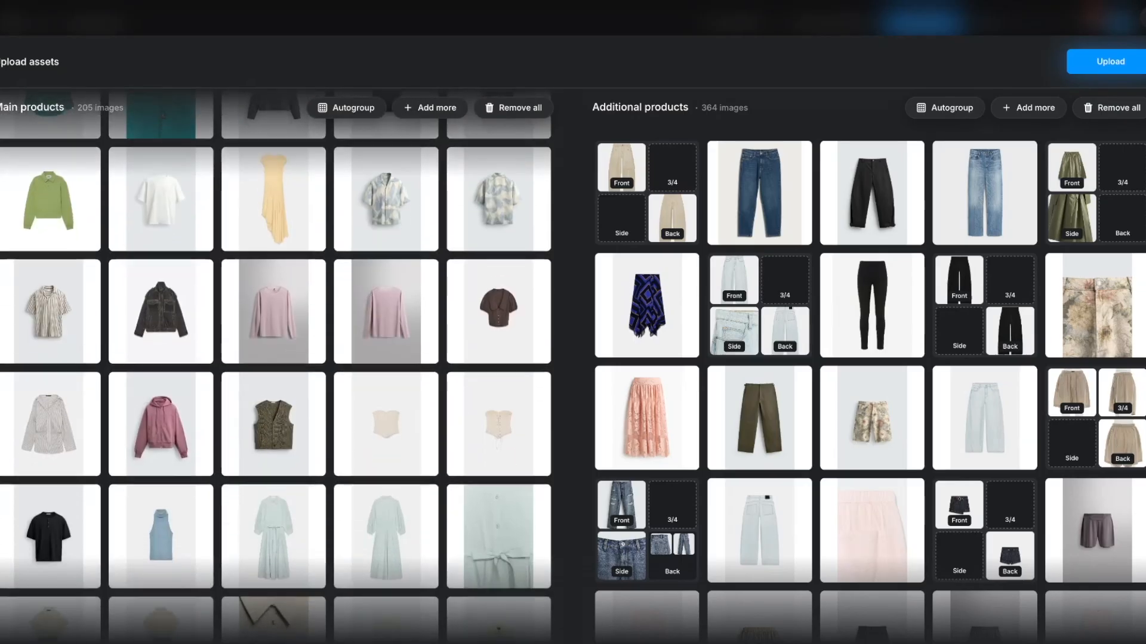
pyautogui.moveTo(492, 370); pyautogui.dragTo(256, 327)
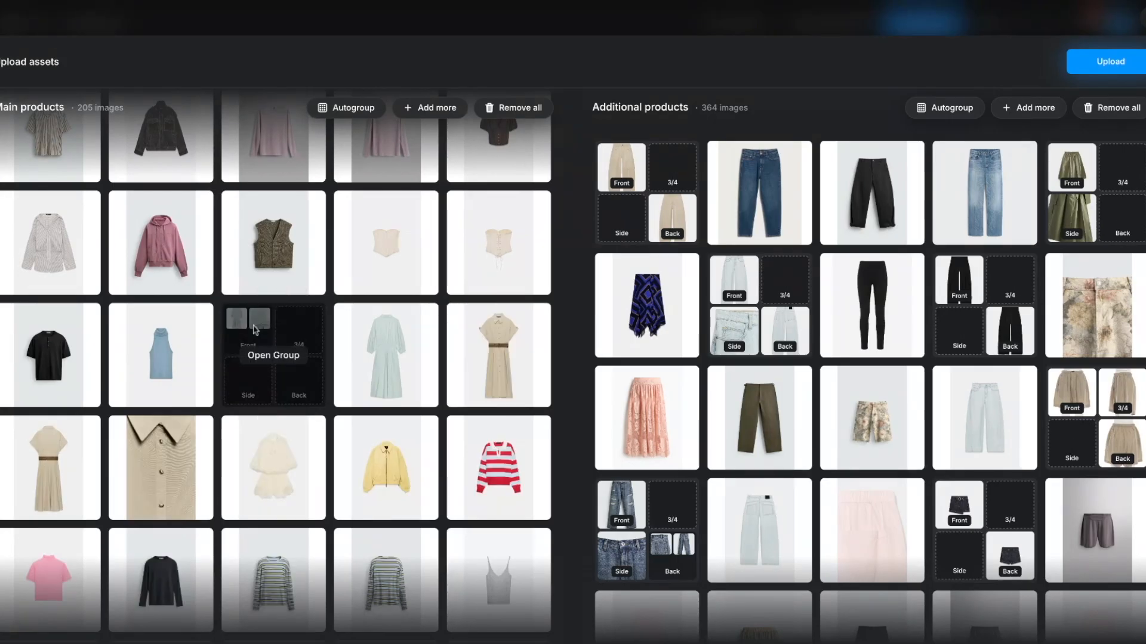
pyautogui.moveTo(388, 347); pyautogui.dragTo(304, 377)
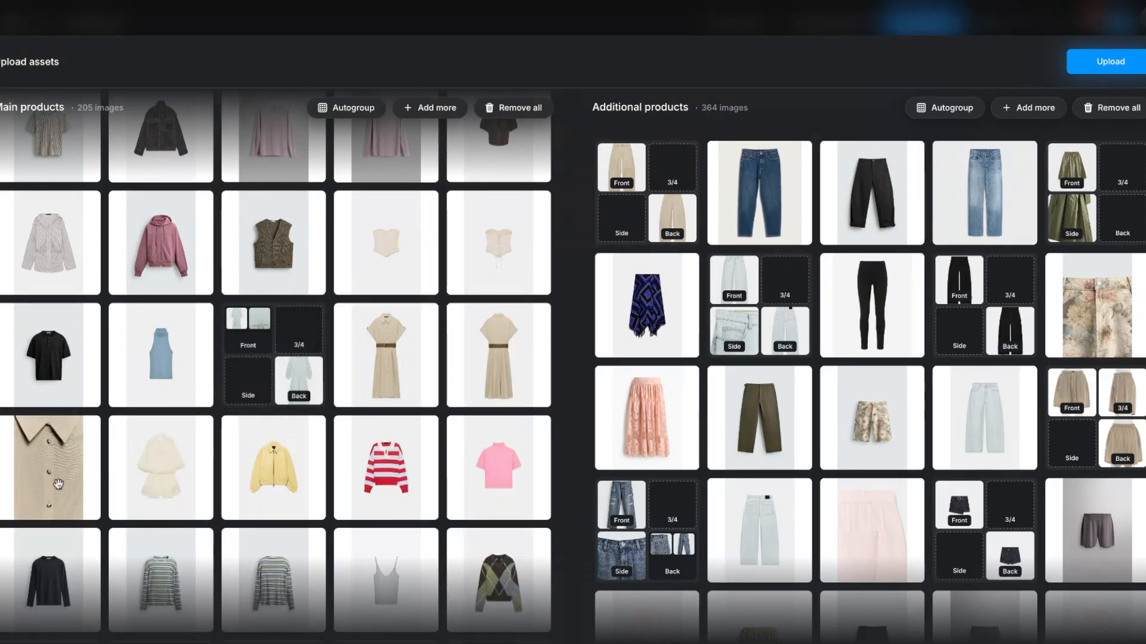
# Step: Group the belted beige dress's front, close-up and back images in Main products and check the group's contents
pyautogui.moveTo(76, 445); pyautogui.dragTo(365, 314)
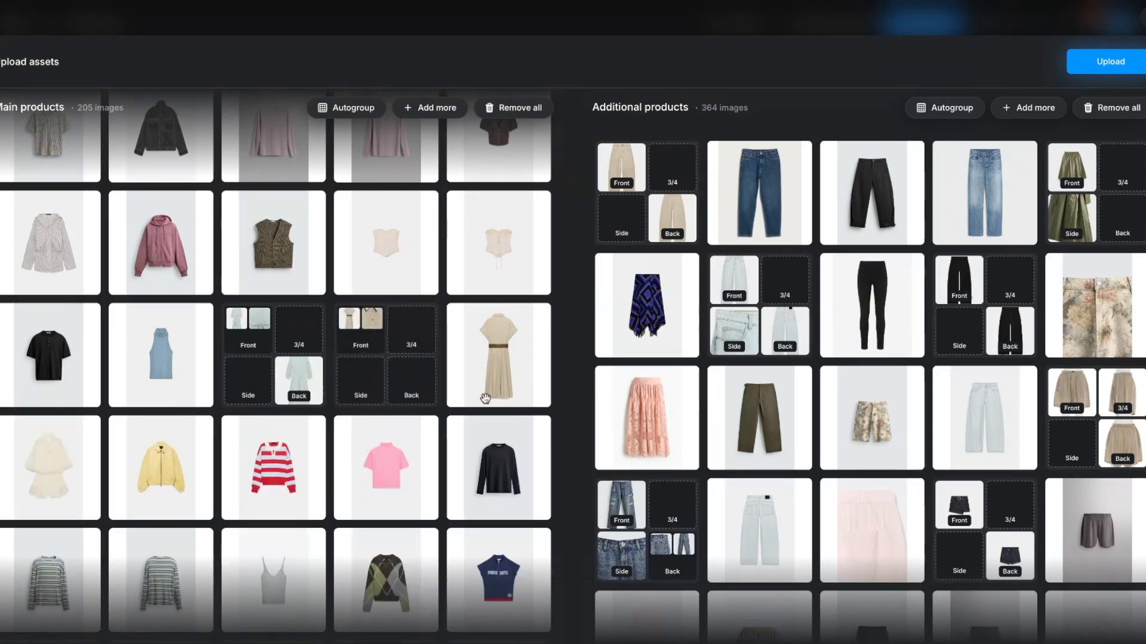
pyautogui.moveTo(478, 395); pyautogui.dragTo(406, 376)
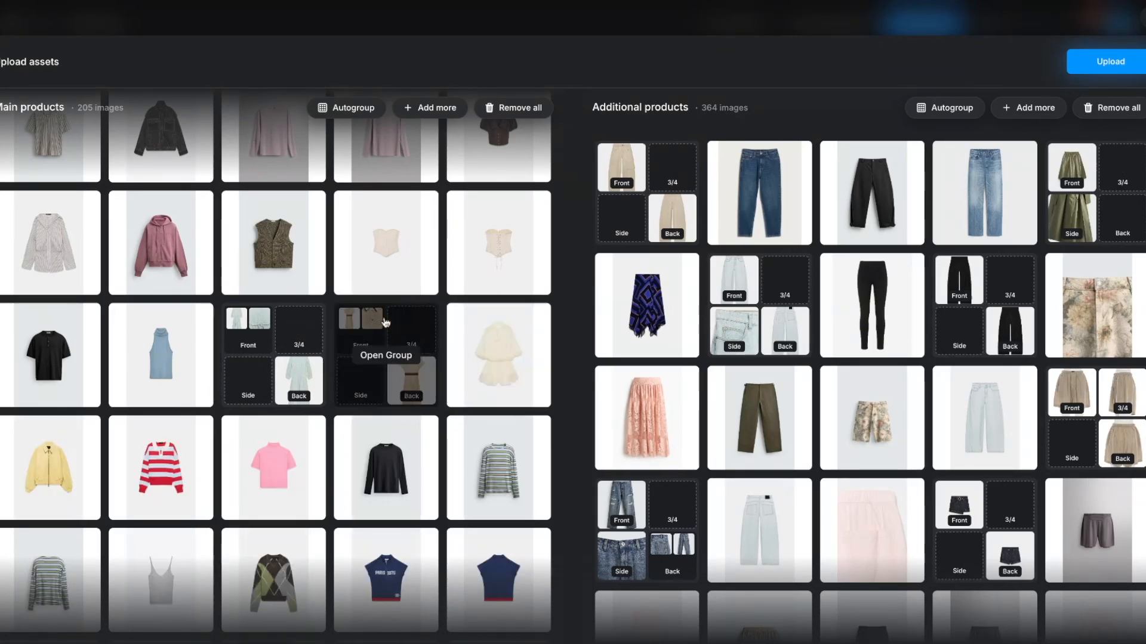
pyautogui.click(347, 339)
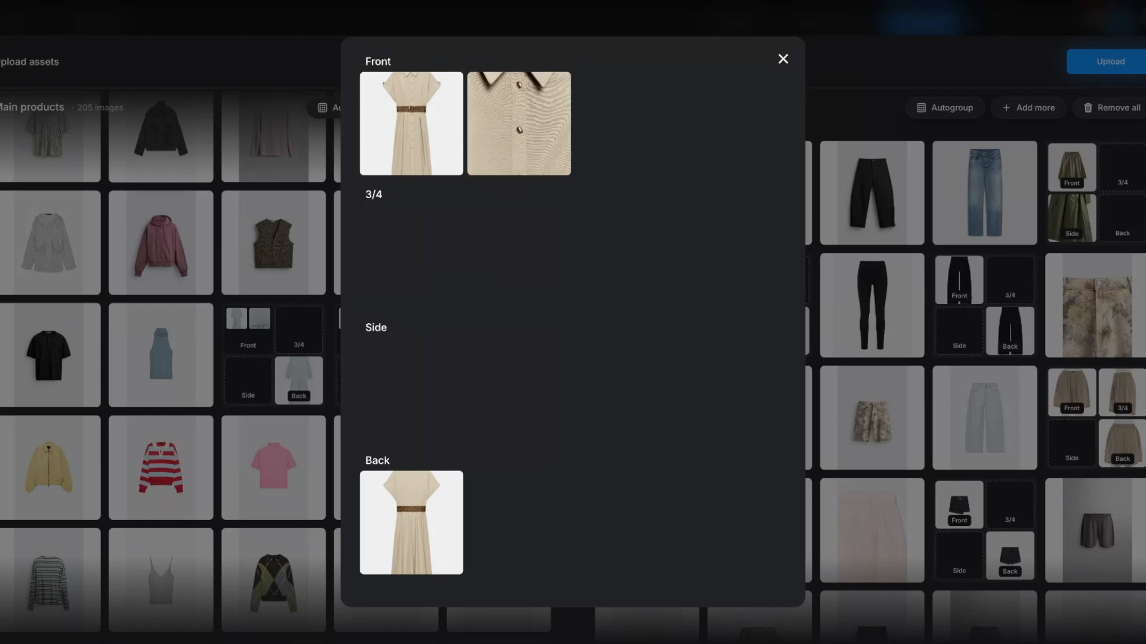
pyautogui.click(782, 70)
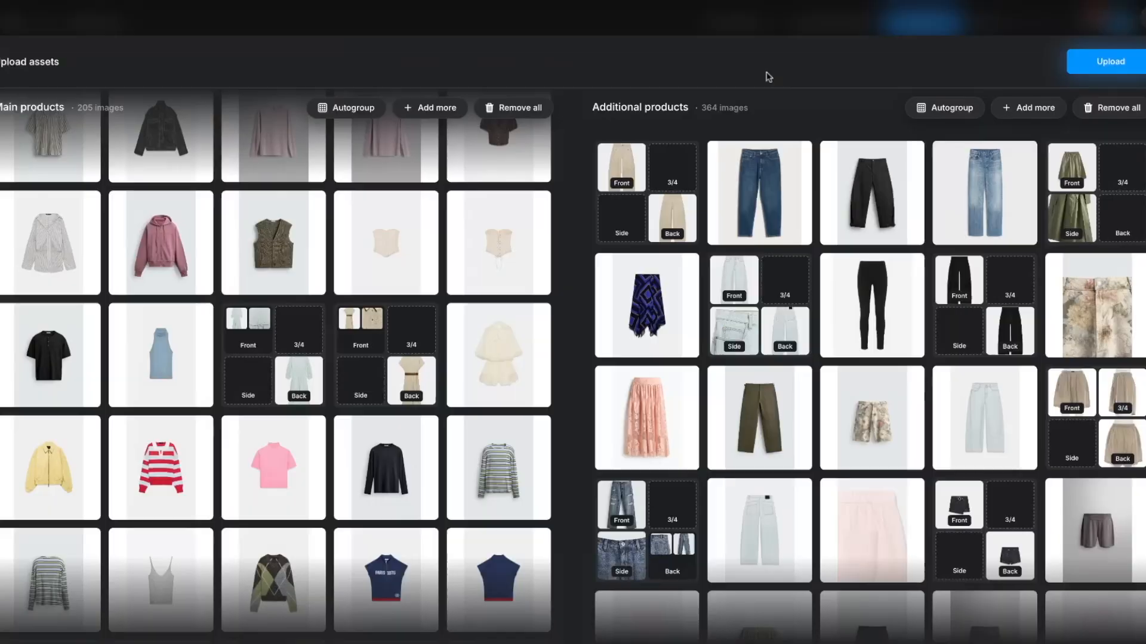
# Step: Group the navy wrap top's front, close-up and back images in Main products and check the group's contents
pyautogui.scroll(-3, 338, 387)
pyautogui.scroll(-3, 338, 386)
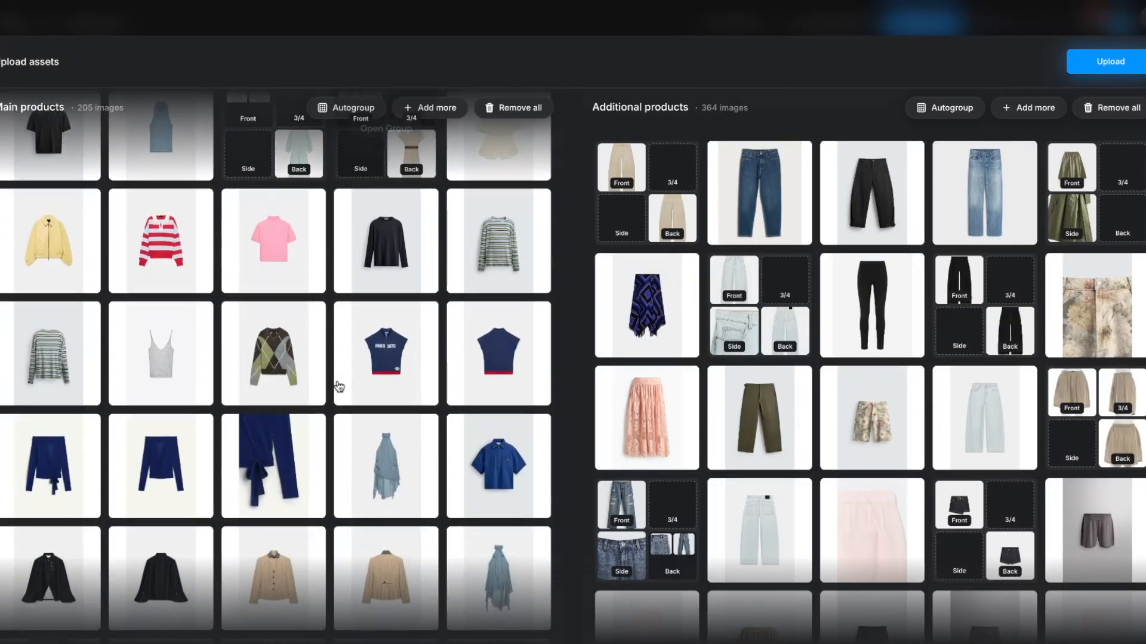
pyautogui.moveTo(289, 397); pyautogui.dragTo(51, 382)
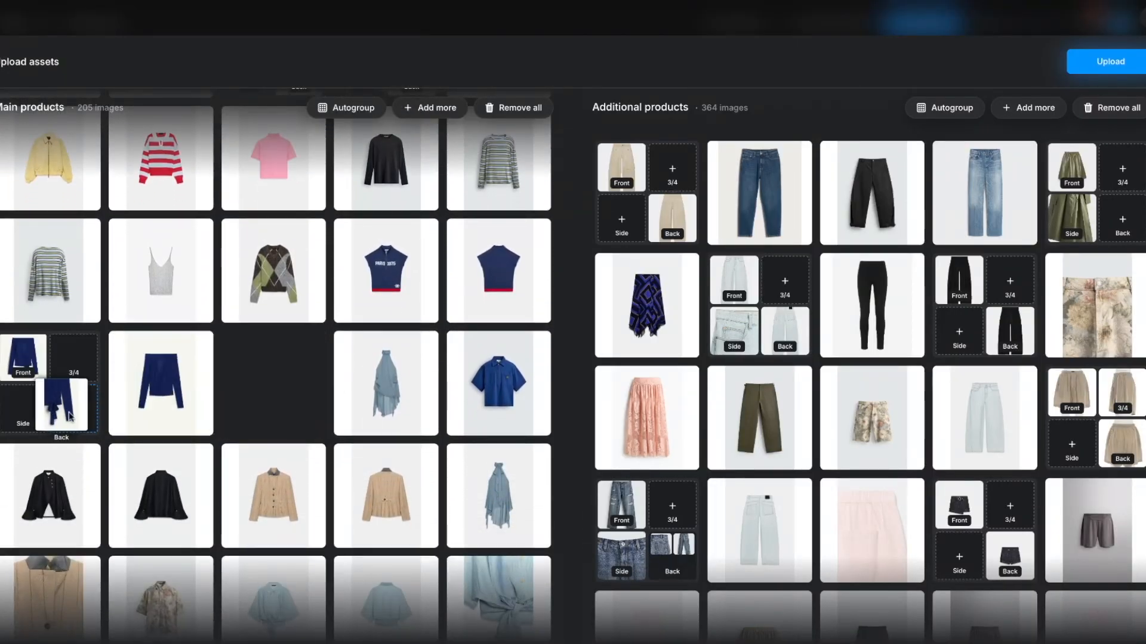
pyautogui.moveTo(127, 370); pyautogui.dragTo(74, 410)
pyautogui.click(32, 371)
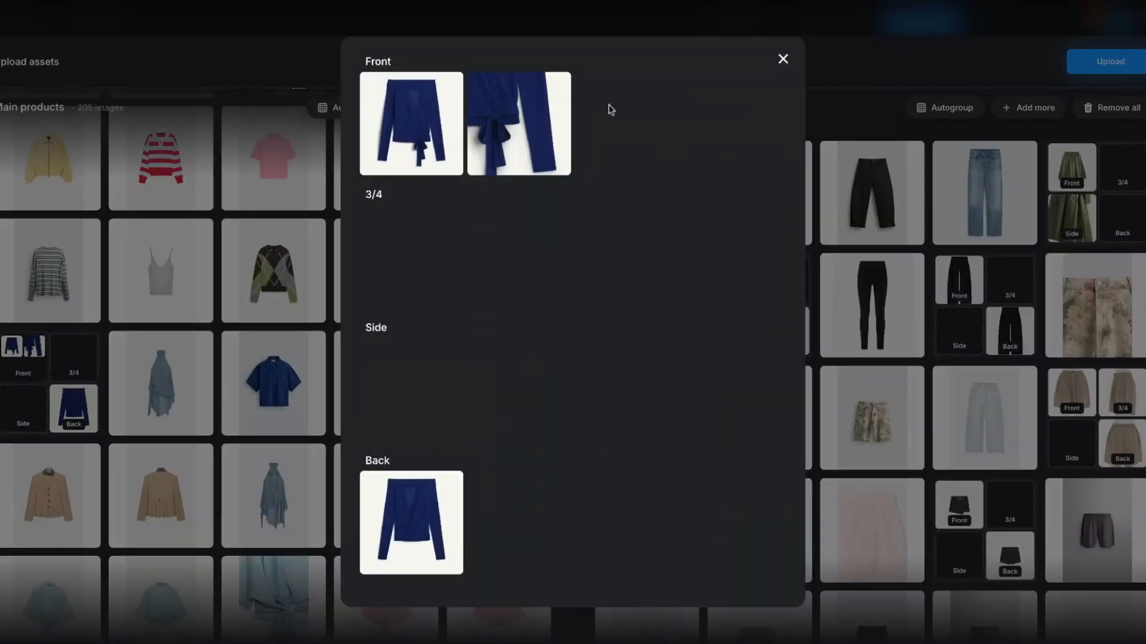
pyautogui.click(783, 58)
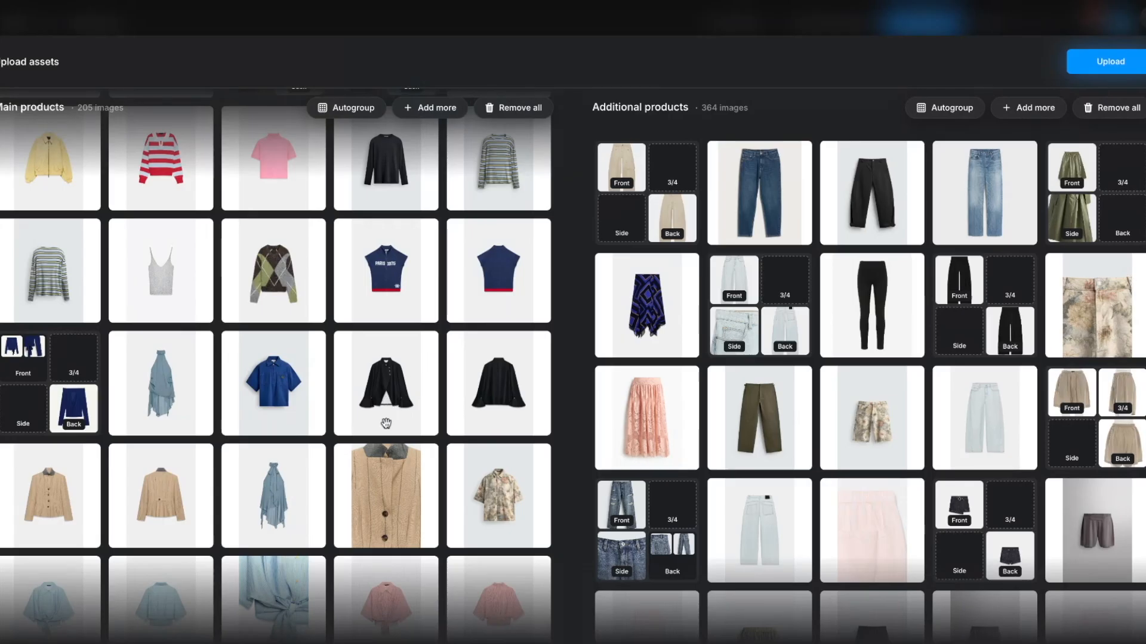
# Step: Group the close-ups of the light blue and pink tie-front blouses with their front views in Main products
pyautogui.scroll(-2, 382, 435)
pyautogui.scroll(-2, 384, 424)
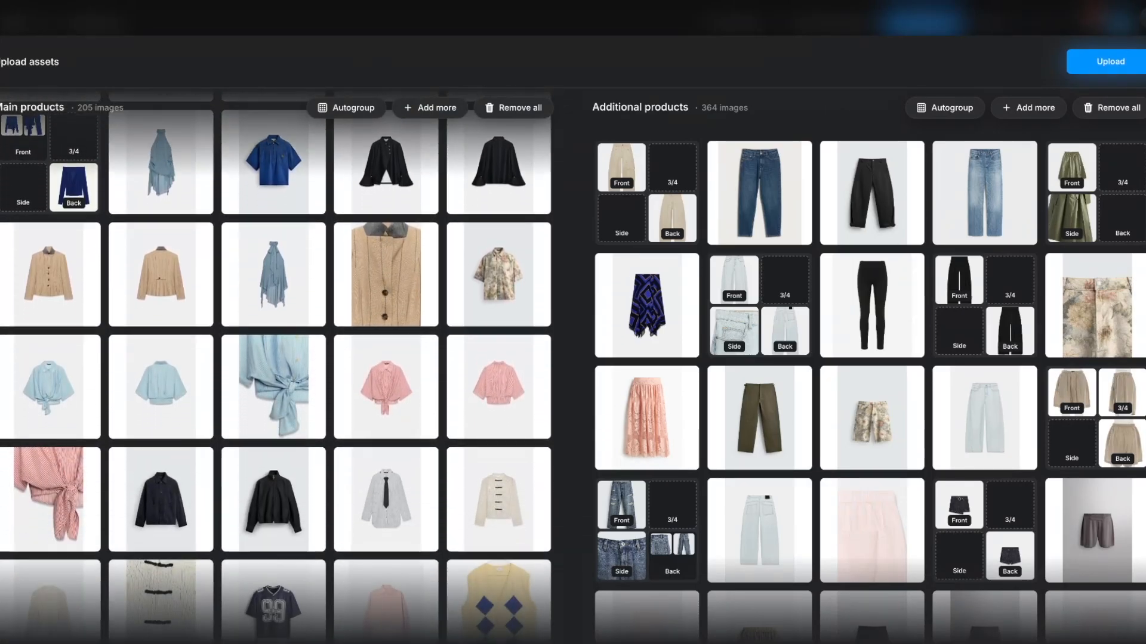
pyautogui.moveTo(225, 410); pyautogui.dragTo(23, 375)
pyautogui.scroll(-3, 326, 484)
pyautogui.moveTo(498, 459); pyautogui.dragTo(281, 457)
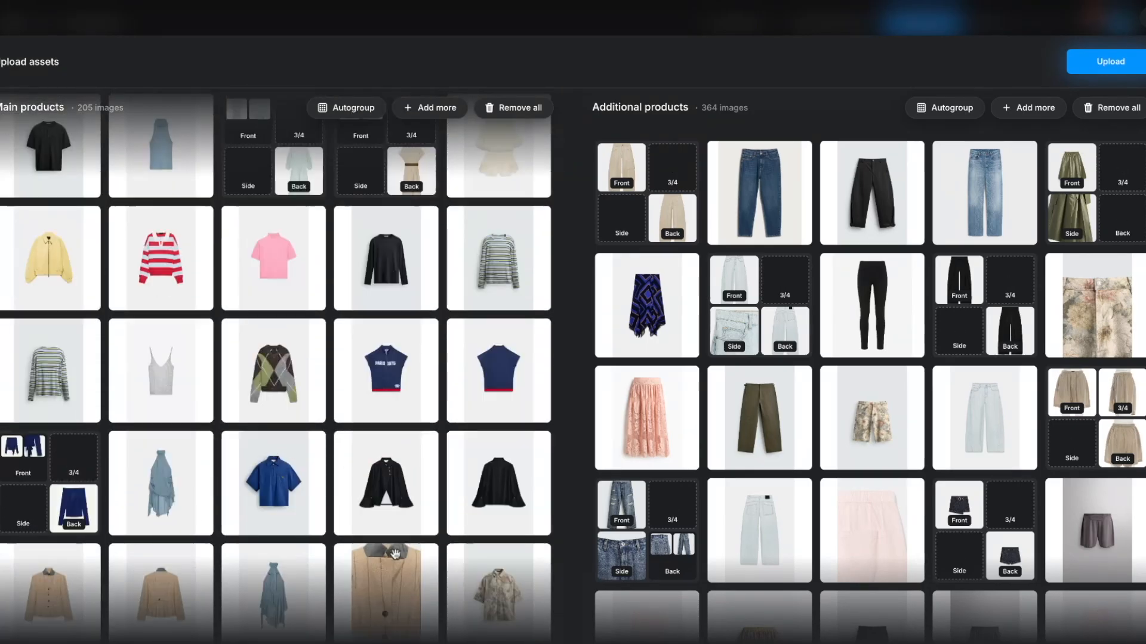
# Step: Group the front and back images of the navy cap-sleeve top with red hem in Main products
pyautogui.scroll(-3, 391, 558)
pyautogui.scroll(4, 149, 480)
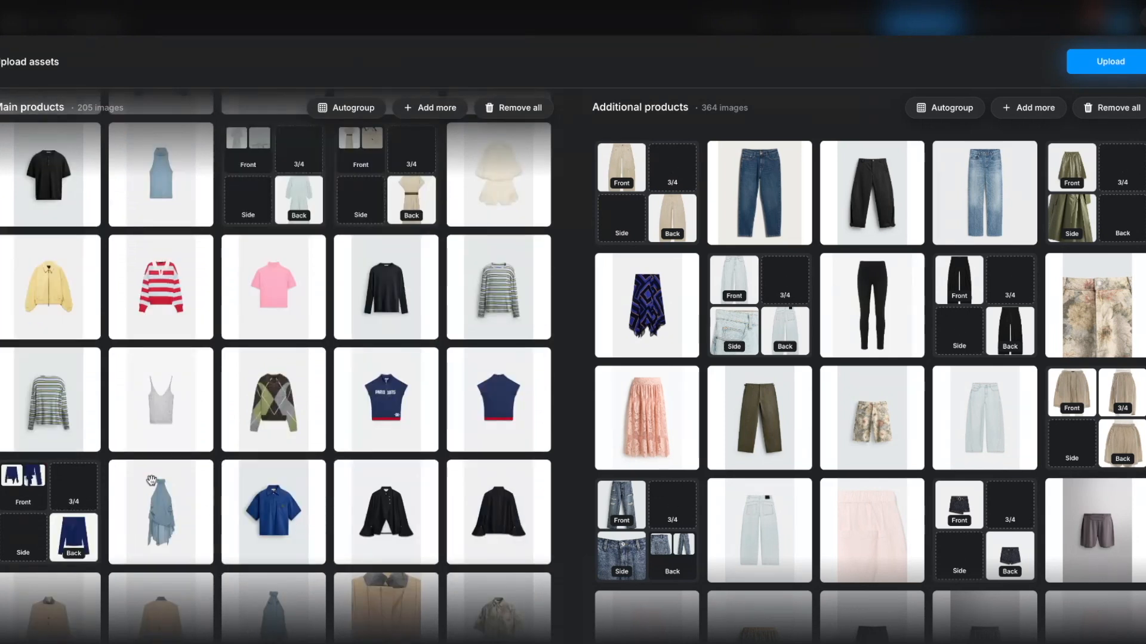
pyautogui.moveTo(517, 425); pyautogui.dragTo(411, 418)
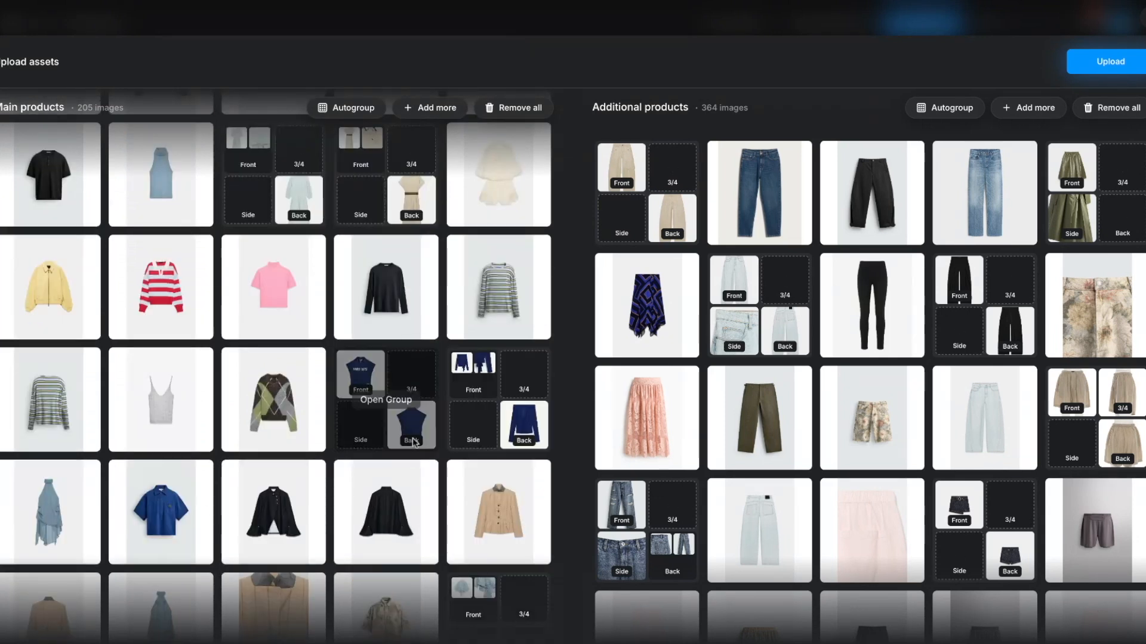
# Step: Group the tan jacket's front, back and close-up, and add the two tie-front blouses' rear views to their groups as Back
pyautogui.scroll(-2, 249, 477)
pyautogui.moveTo(246, 503); pyautogui.dragTo(470, 366)
pyautogui.moveTo(43, 508); pyautogui.dragTo(519, 415)
pyautogui.moveTo(391, 496); pyautogui.dragTo(302, 517)
# Step: Group the cream toggle jacket in Main products, with the close-up under Front and the rear view under Back
pyautogui.scroll(-2, 410, 518)
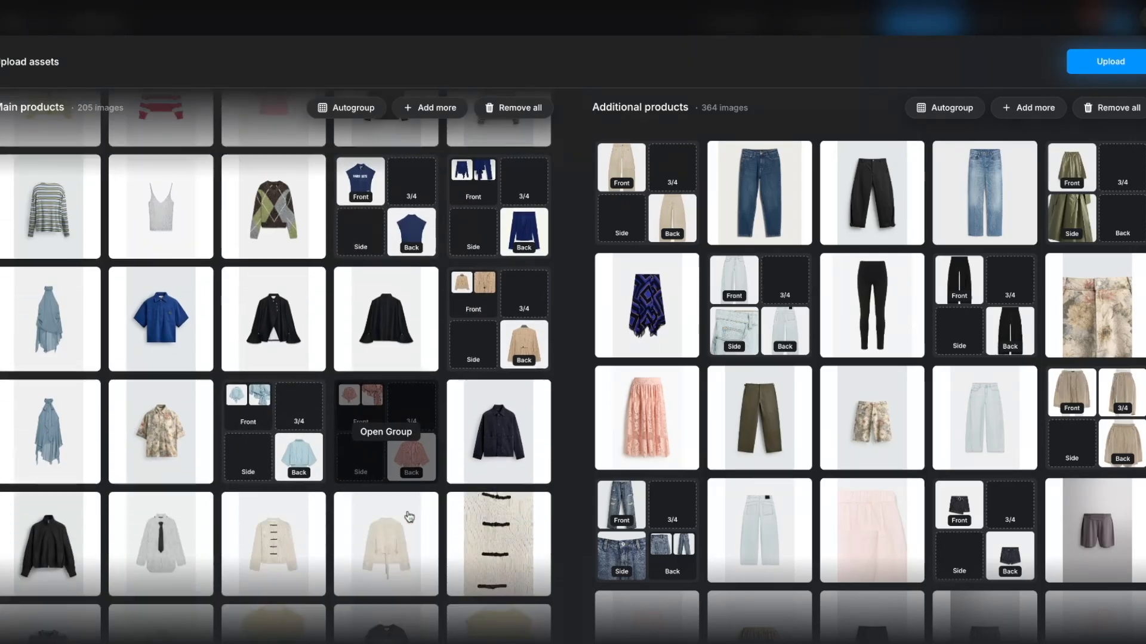
pyautogui.moveTo(499, 508); pyautogui.dragTo(248, 497)
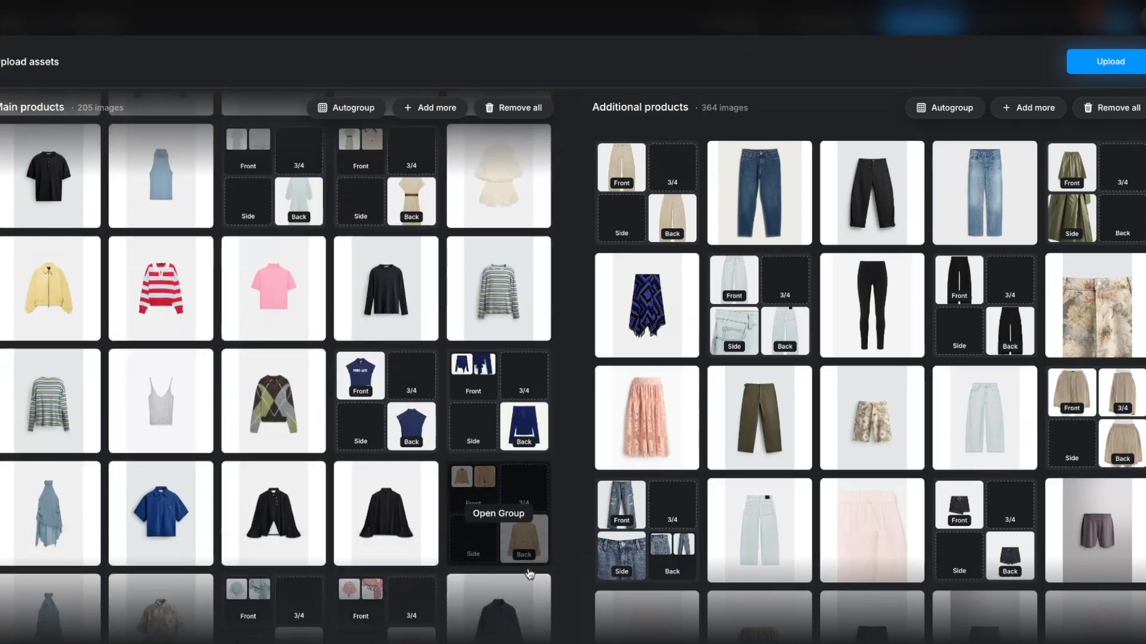
pyautogui.scroll(-10, 530, 568)
pyautogui.scroll(2, 430, 340)
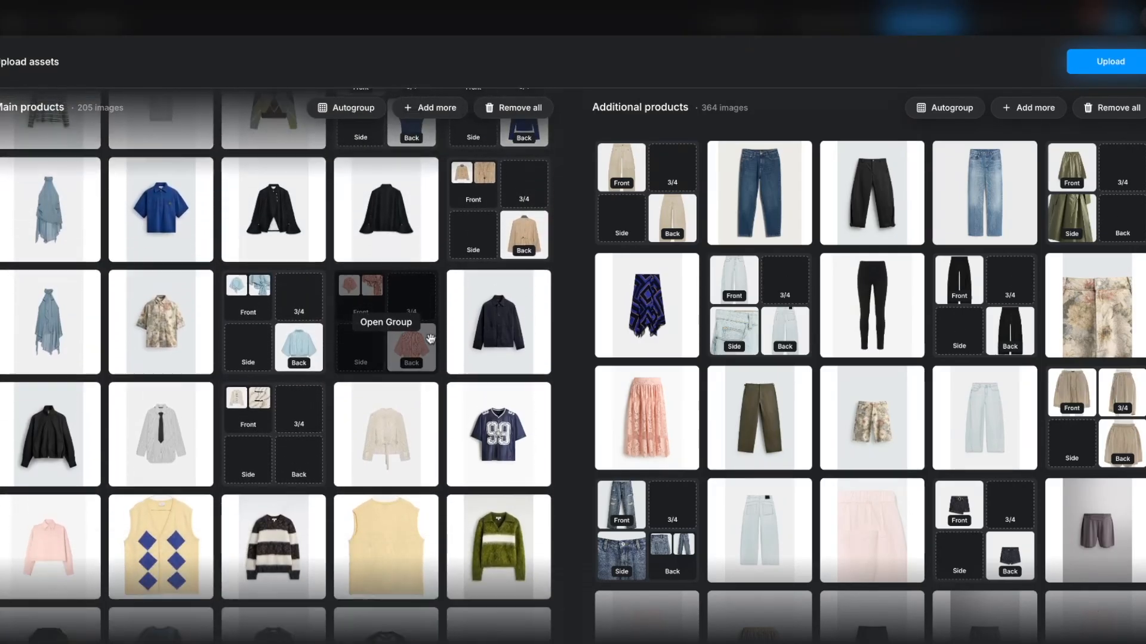
pyautogui.moveTo(387, 439); pyautogui.dragTo(302, 452)
# Step: In Main products, group the front and back images of the yellow diamond-pattern vest and of the light blue polo shirt
pyautogui.scroll(-7, 301, 451)
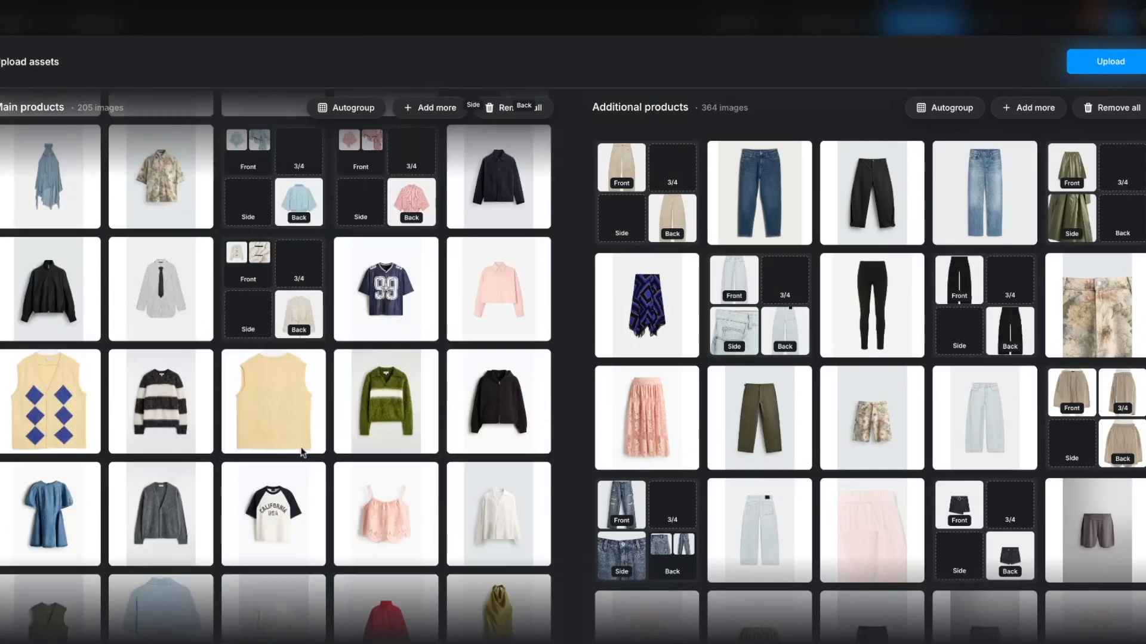
pyautogui.moveTo(263, 413); pyautogui.dragTo(72, 411)
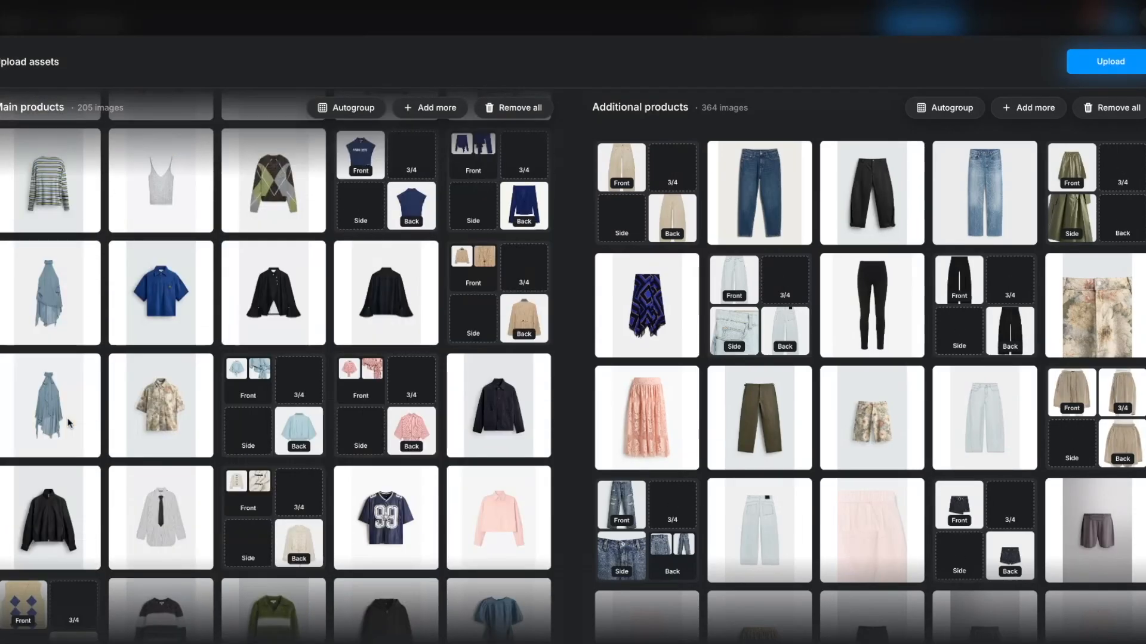
pyautogui.scroll(-5, 149, 439)
pyautogui.scroll(-4, 148, 439)
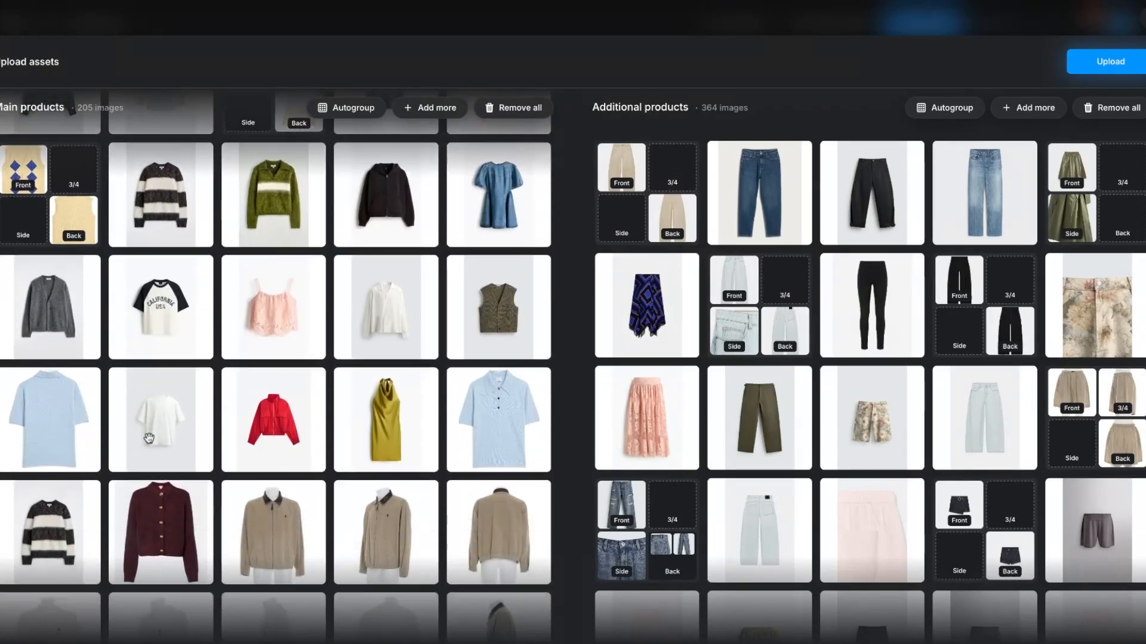
pyautogui.moveTo(26, 378); pyautogui.dragTo(513, 382)
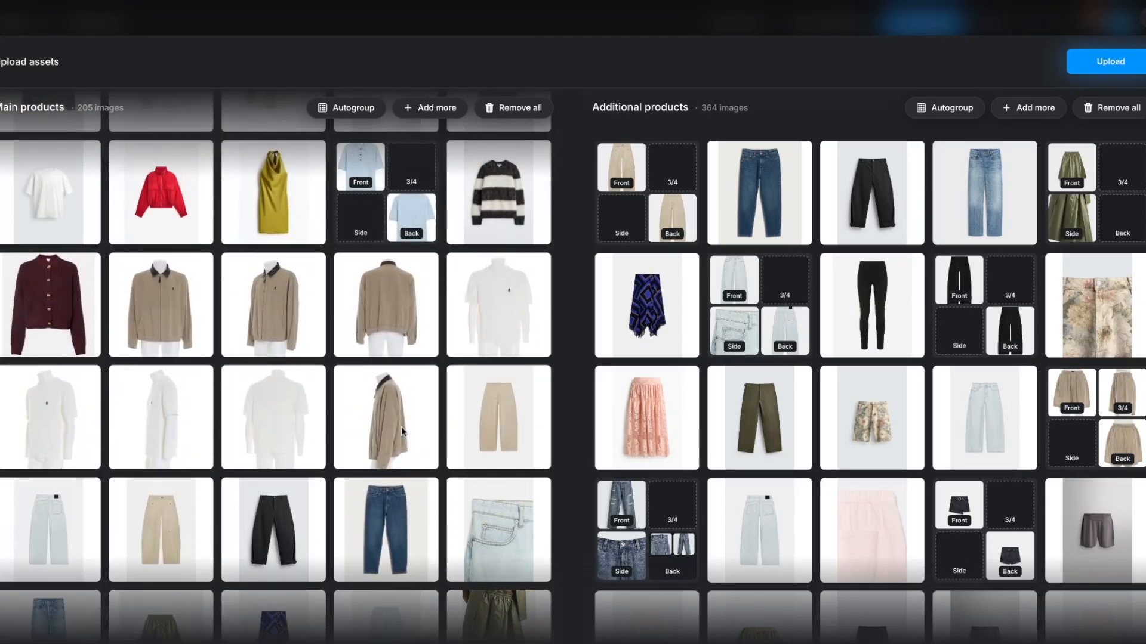
# Step: Group the taupe collared jacket's images in Main products under Front, 3/4, Side and Back
pyautogui.moveTo(261, 319); pyautogui.dragTo(188, 288)
pyautogui.scroll(-5, 301, 305)
pyautogui.moveTo(255, 274); pyautogui.dragTo(191, 293)
pyautogui.scroll(-1, 222, 487)
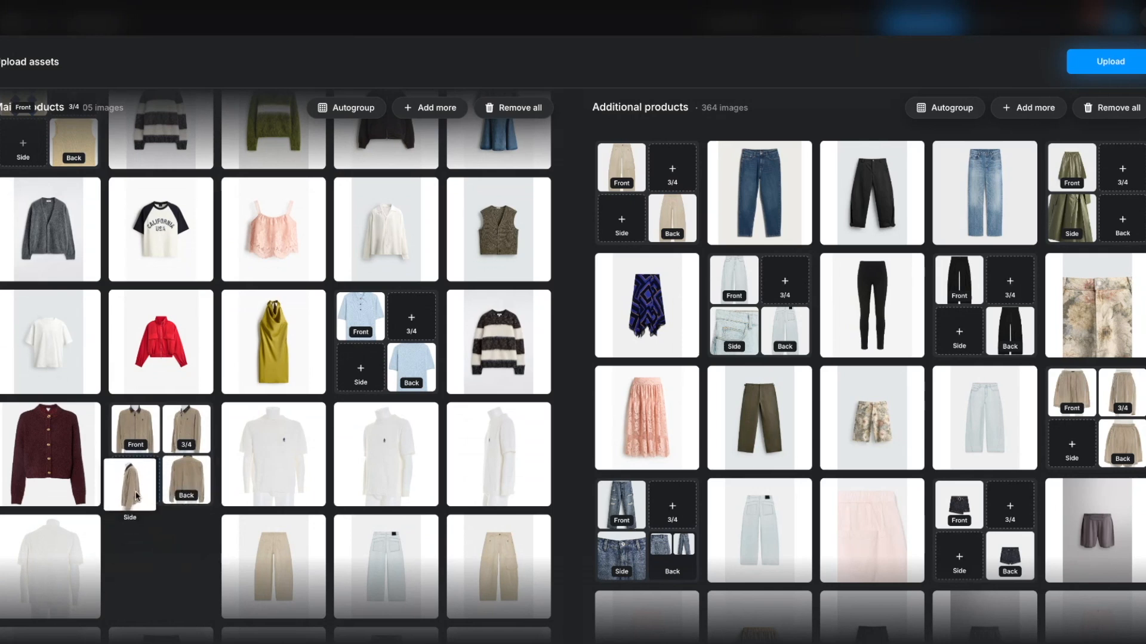
pyautogui.scroll(4, 367, 491)
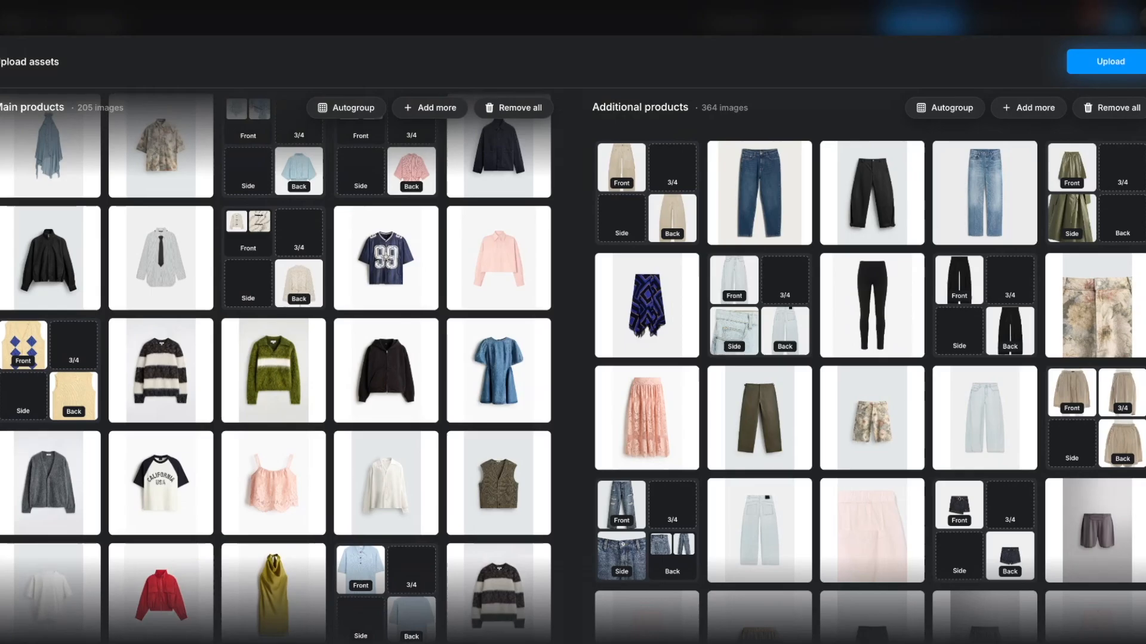
# Step: Group the light blue draped top's front and back images in Main products, and upload all the assets
pyautogui.scroll(4, 309, 367)
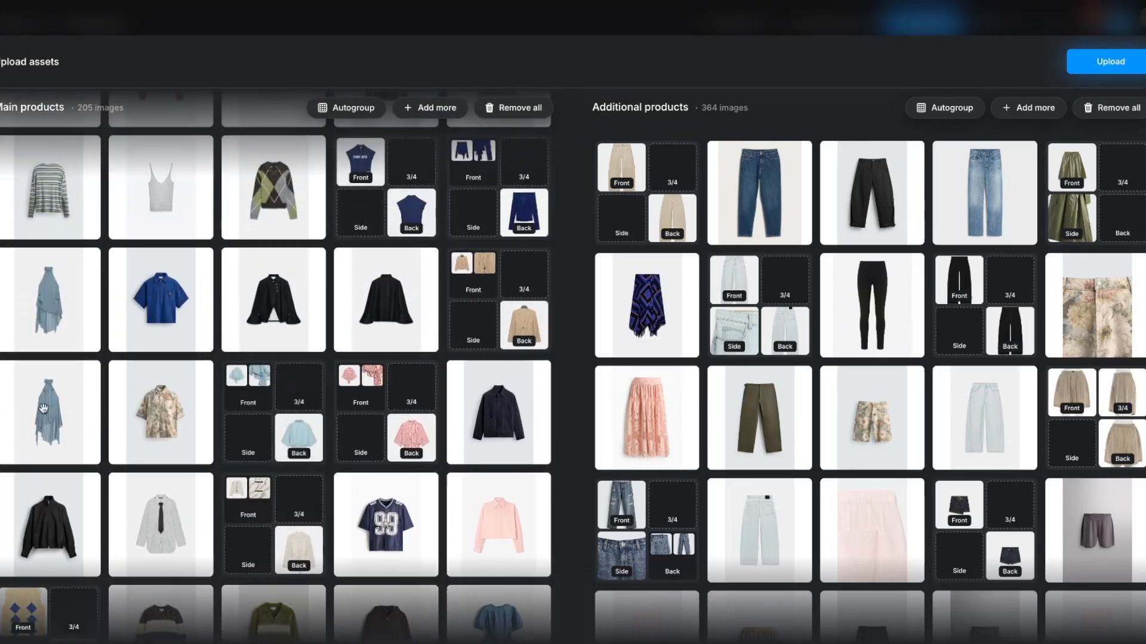
pyautogui.moveTo(46, 412); pyautogui.dragTo(48, 308)
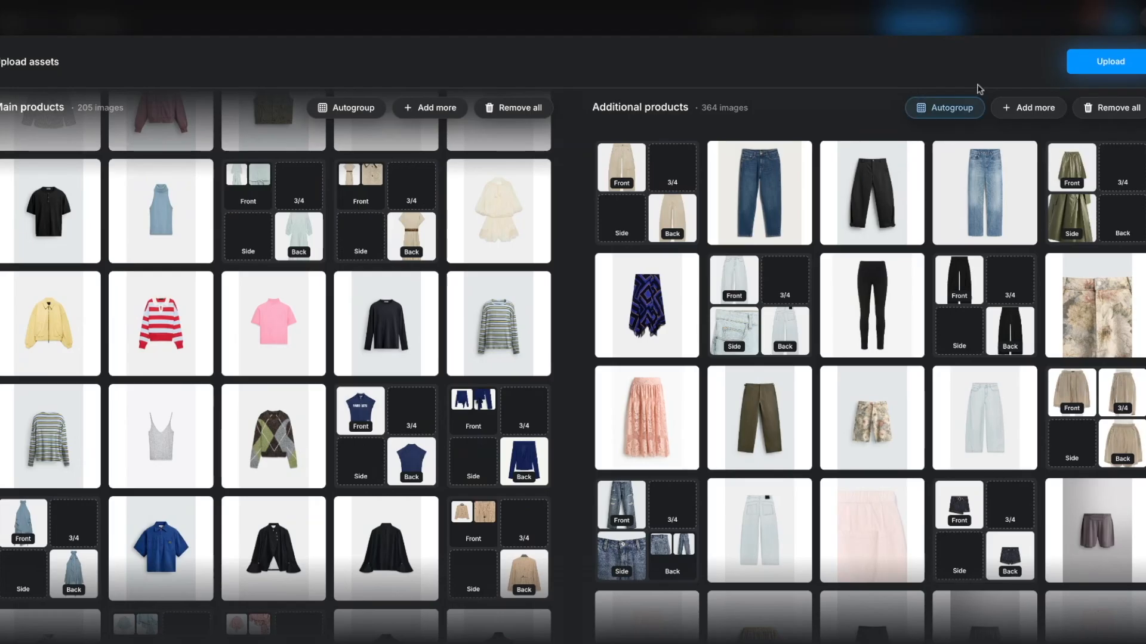
pyautogui.click(1111, 62)
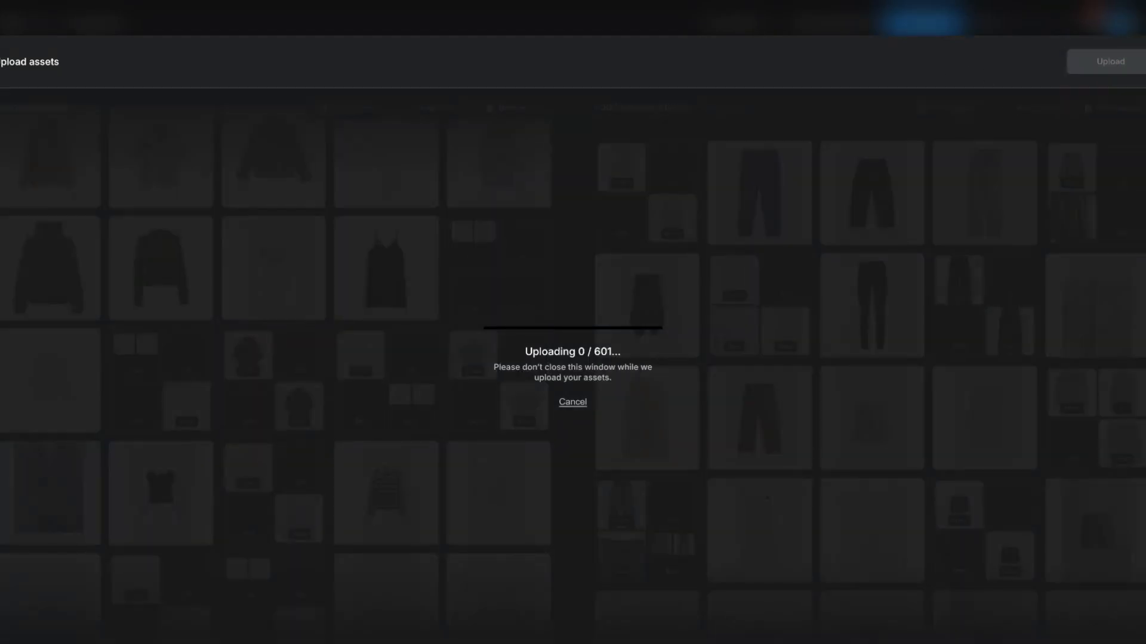
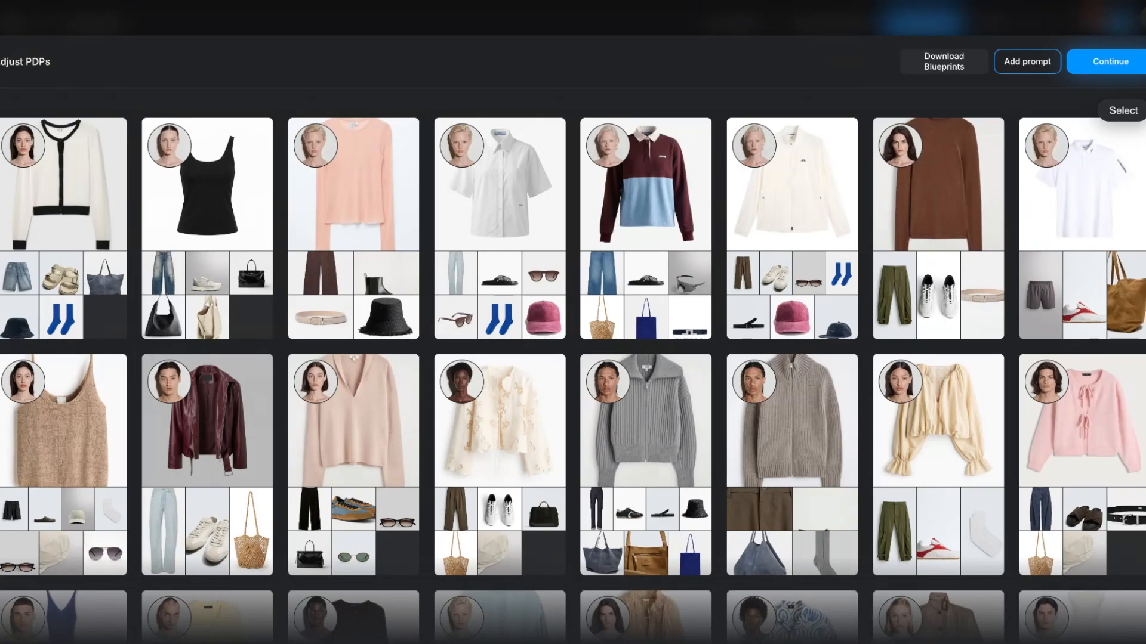
# Step: Look through the generated PDP cards, examining each one's face, main product and accompanying items
pyautogui.scroll(-5, 541, 367)
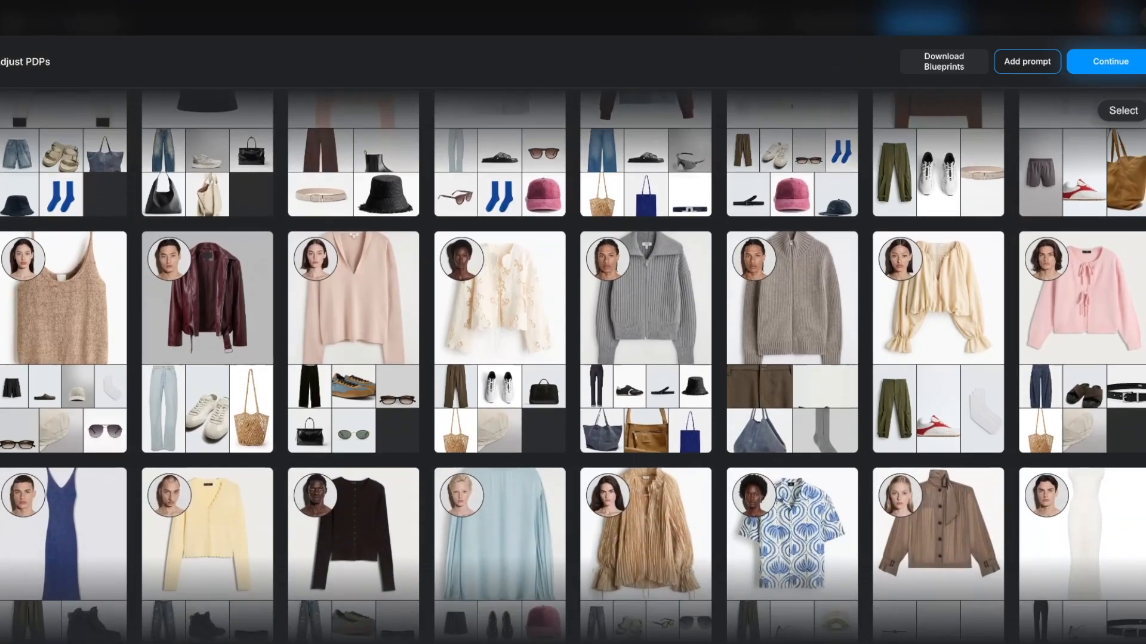
pyautogui.scroll(-3, 573, 369)
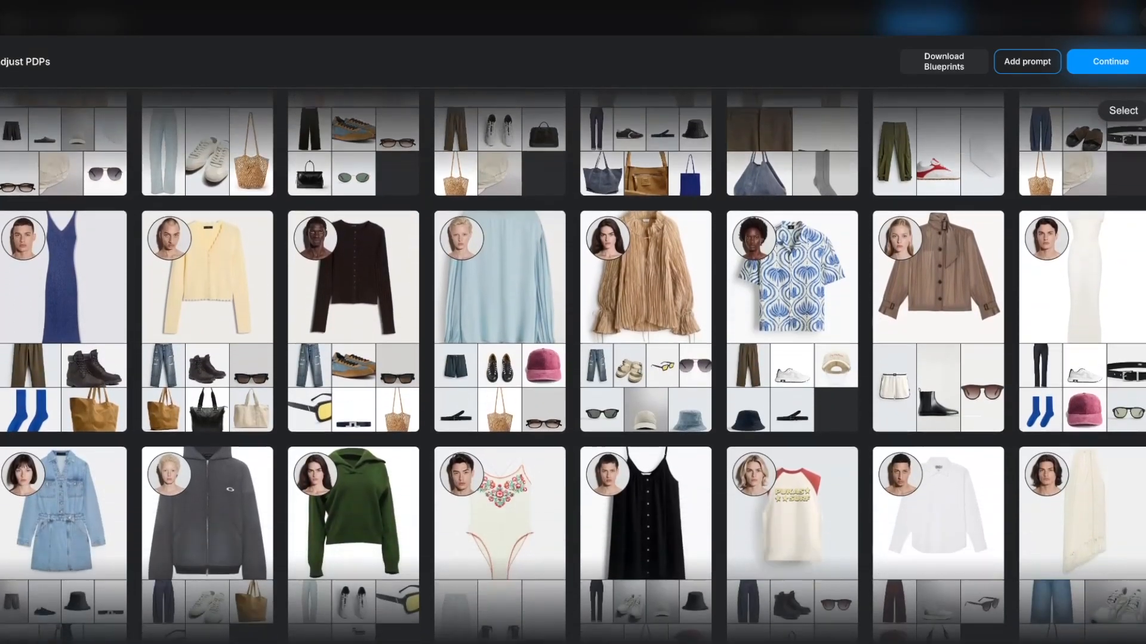
pyautogui.scroll(-5, 573, 368)
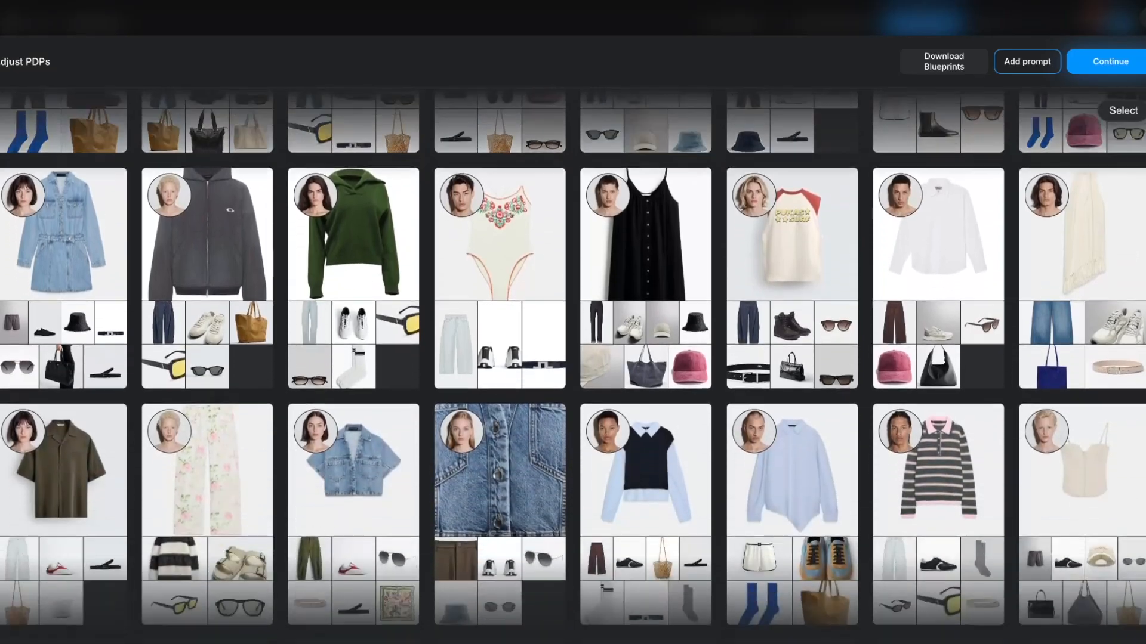
pyautogui.scroll(-7, 573, 368)
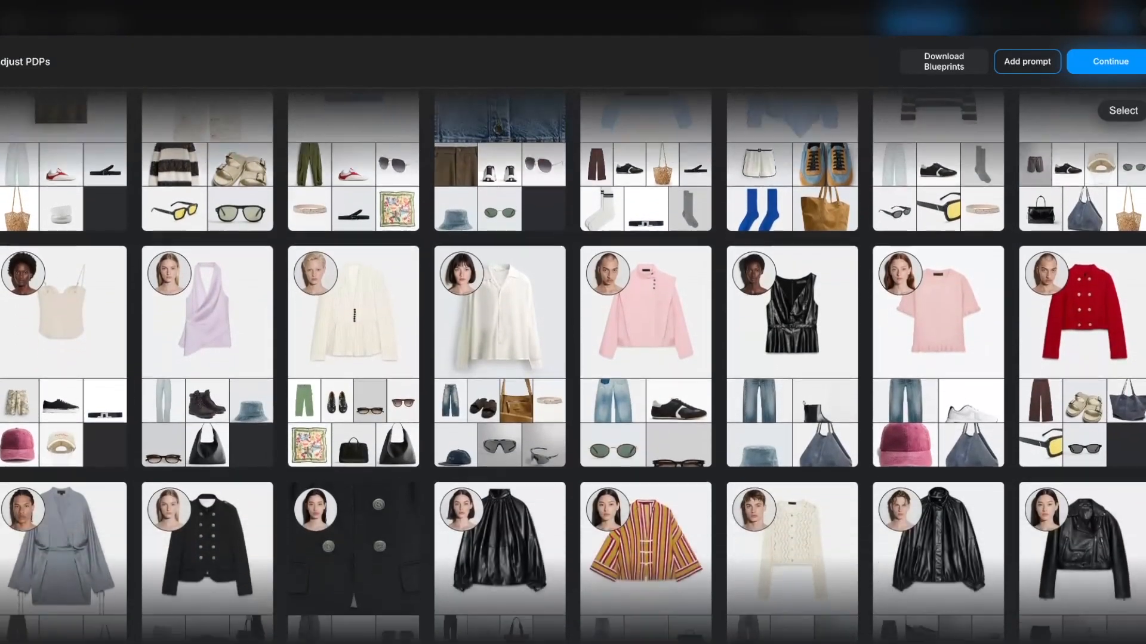
pyautogui.scroll(-5, 573, 368)
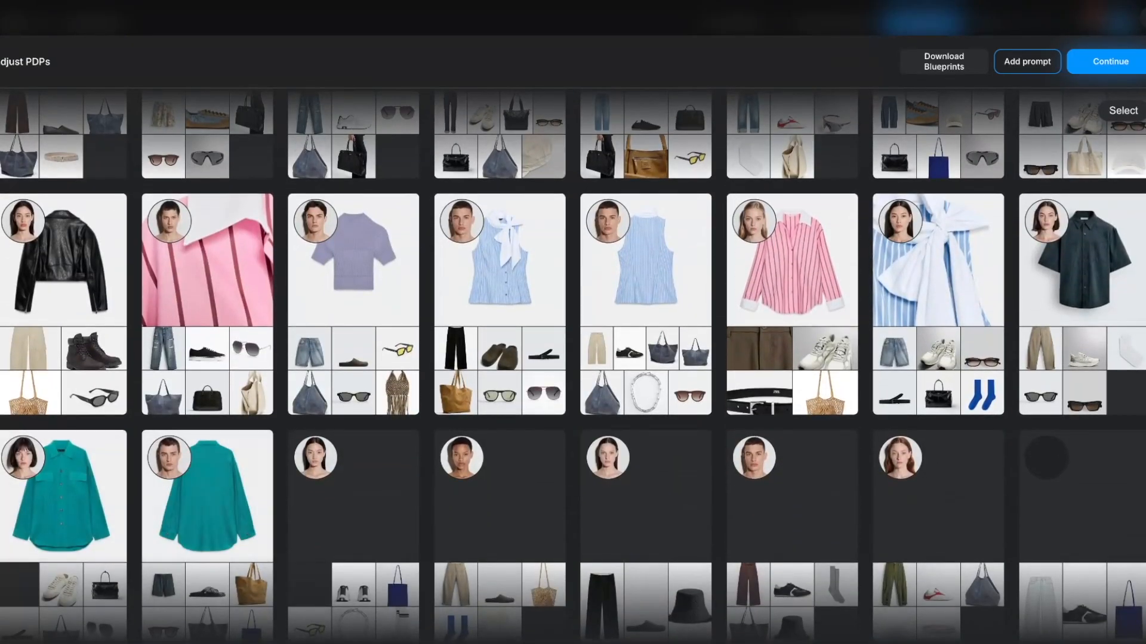
pyautogui.scroll(-3, 573, 368)
pyautogui.scroll(-15, 573, 368)
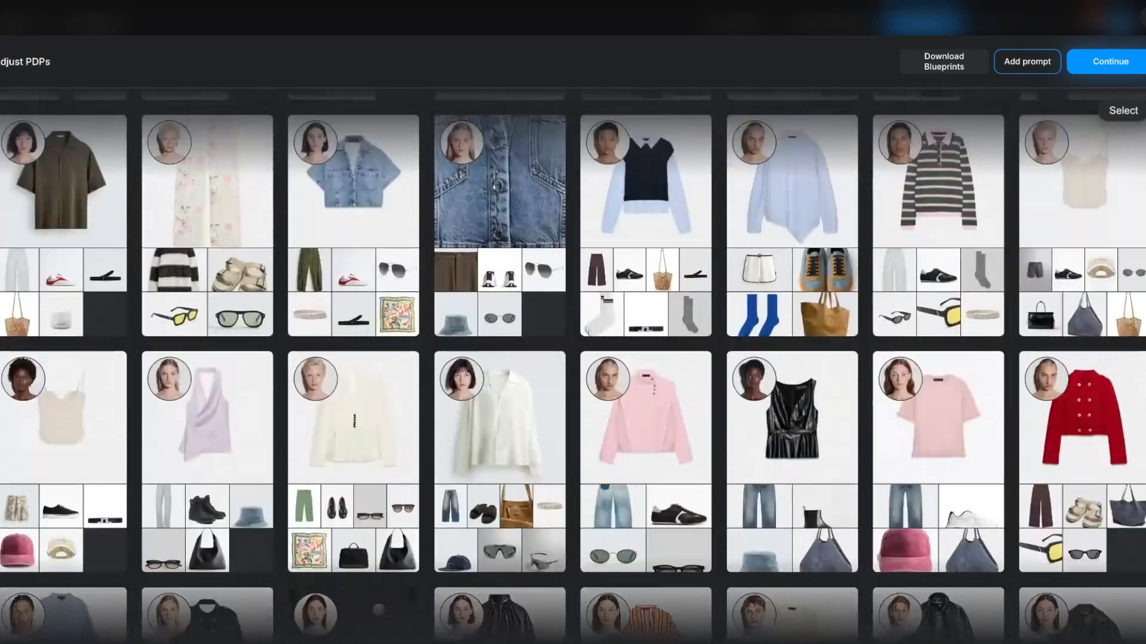
pyautogui.scroll(4, 573, 368)
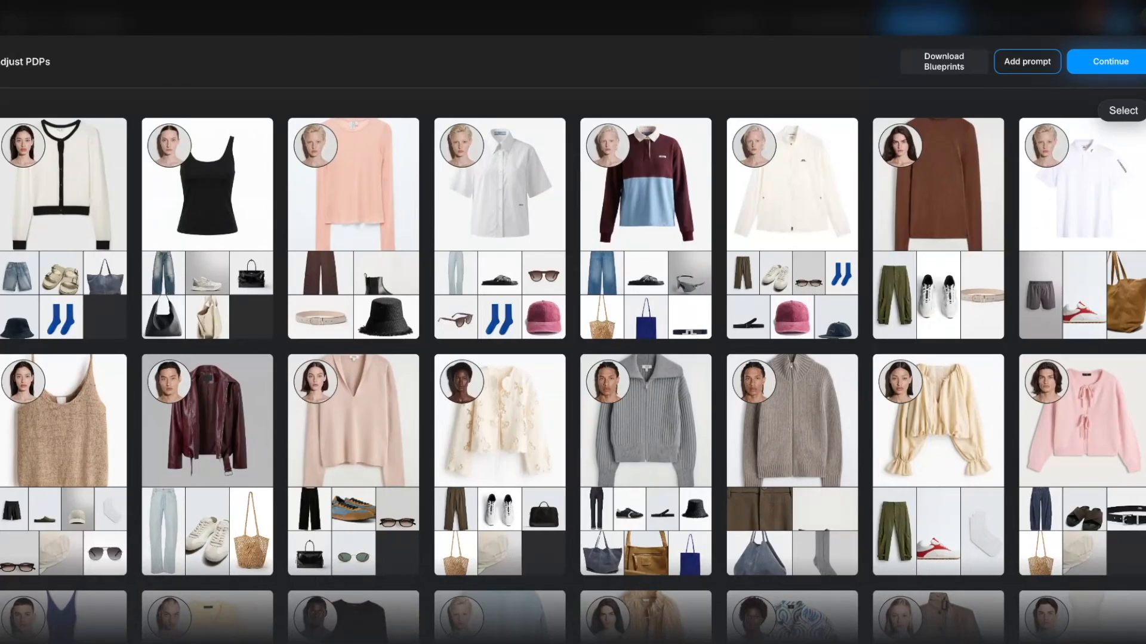
pyautogui.scroll(-1, 573, 368)
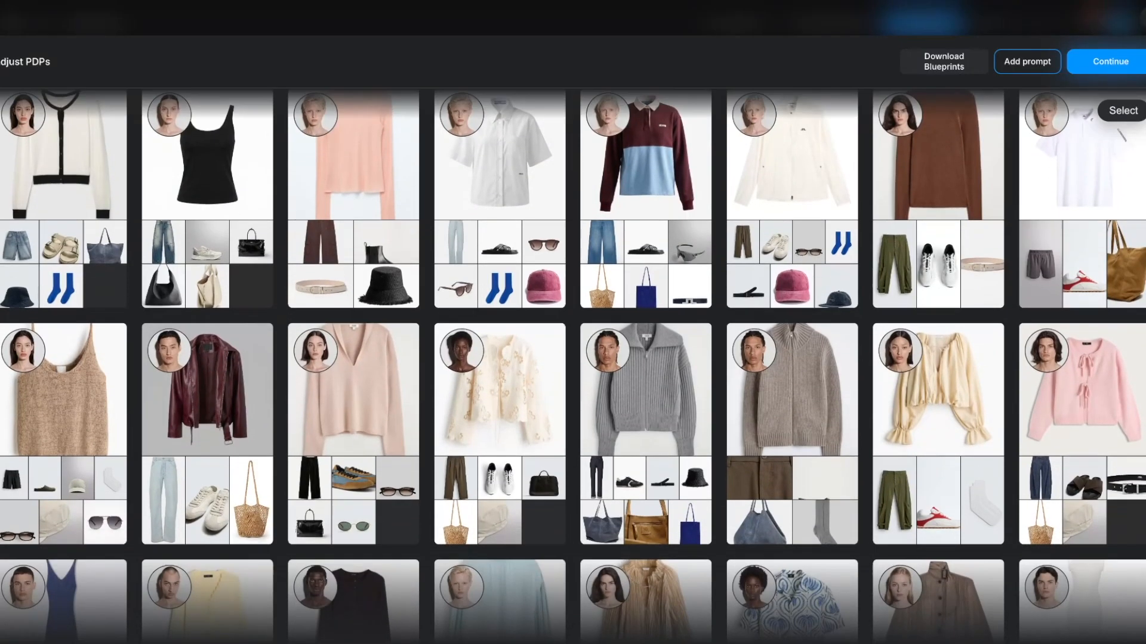
pyautogui.scroll(1, 573, 368)
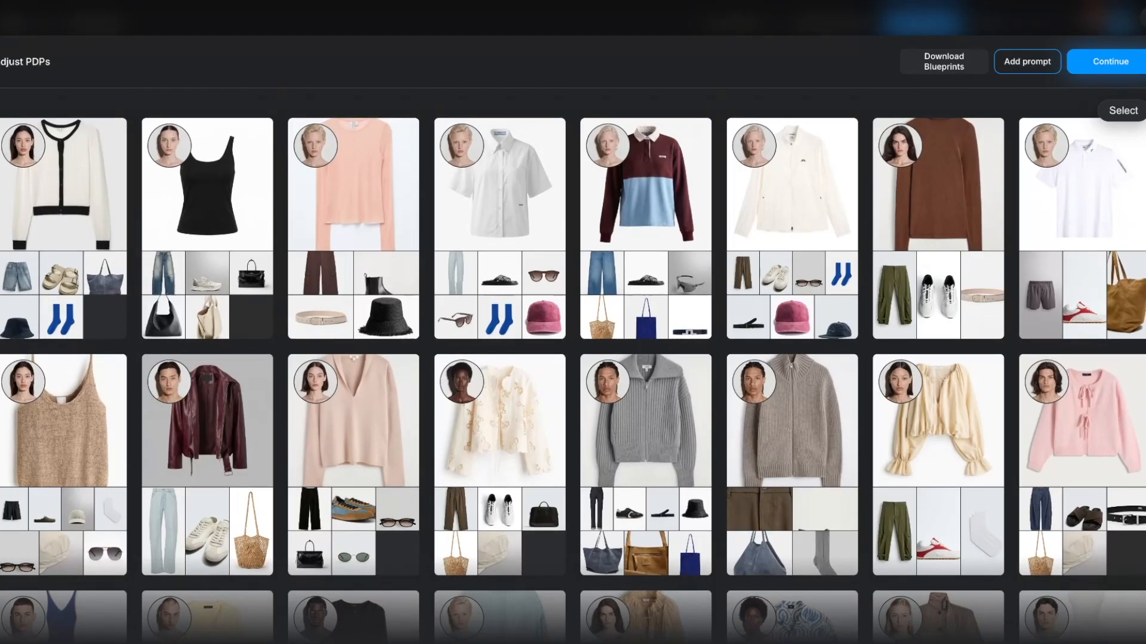
# Step: Open the white zip jacket's PDP for editing and examine the look assets available under faces, tops, bottoms, shoes and accessories
pyautogui.moveTo(766, 211)
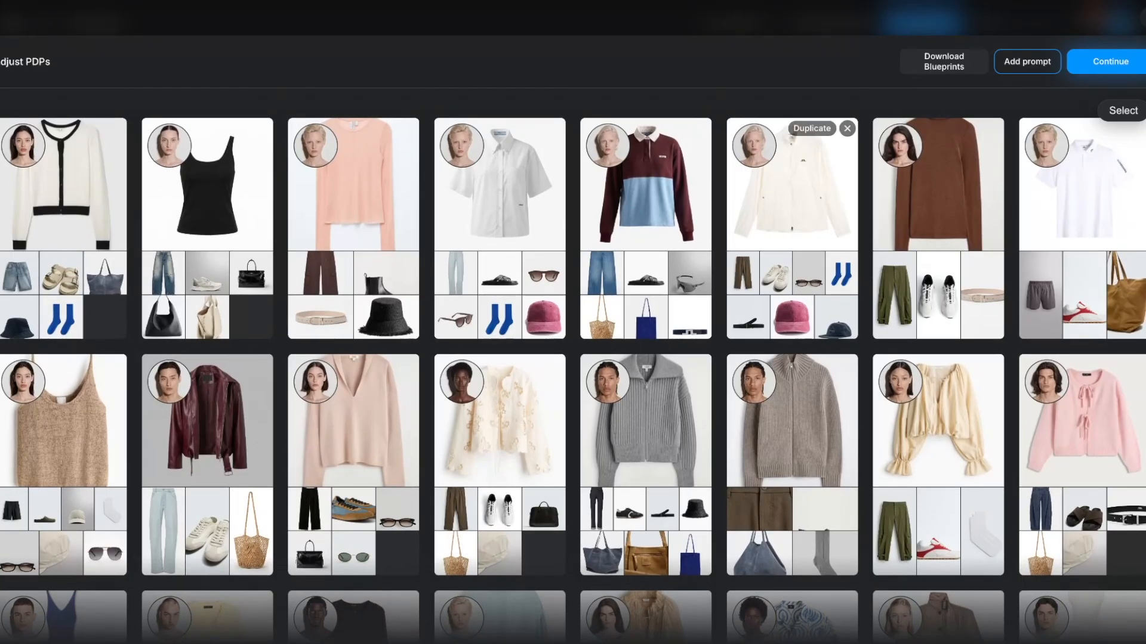
pyautogui.click(767, 211)
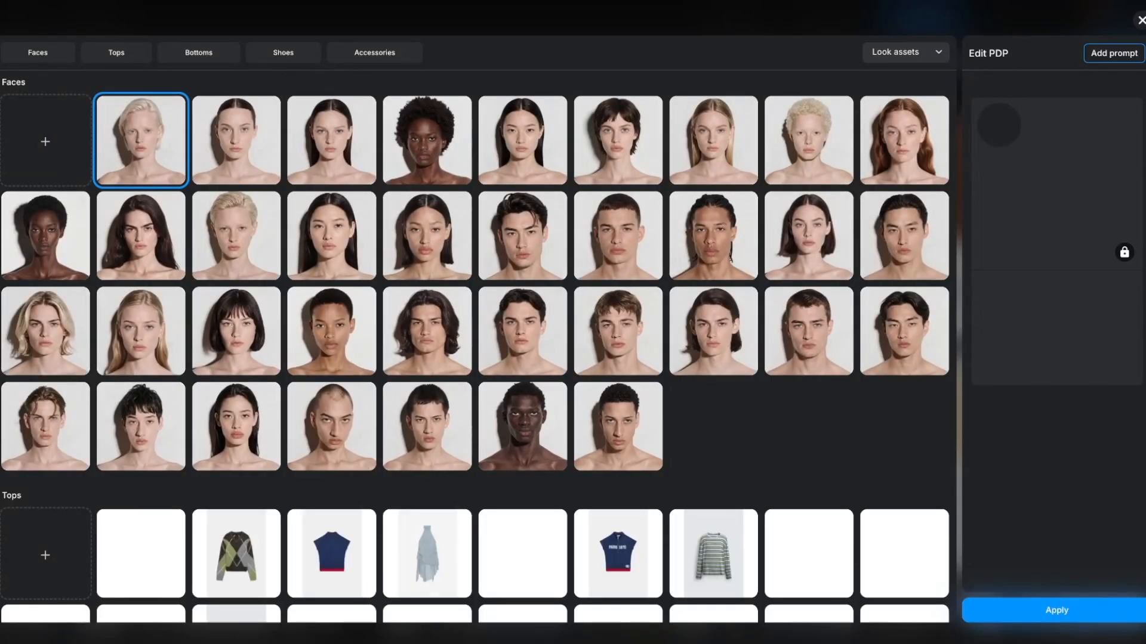
pyautogui.scroll(-5, 858, 197)
pyautogui.scroll(-5, 475, 347)
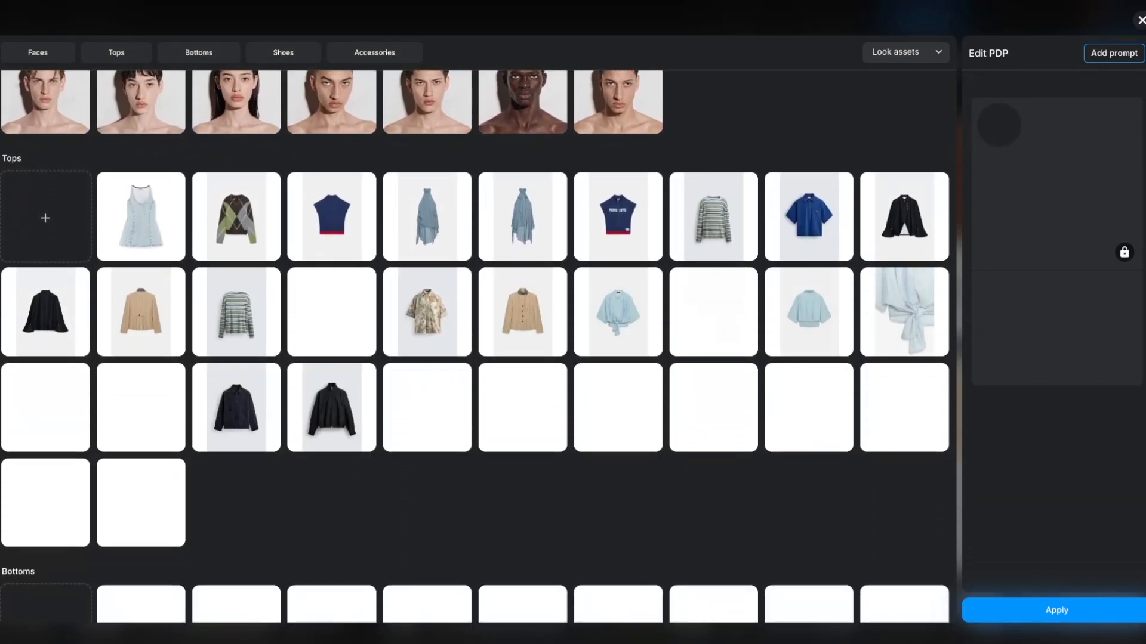
pyautogui.scroll(-1, 475, 310)
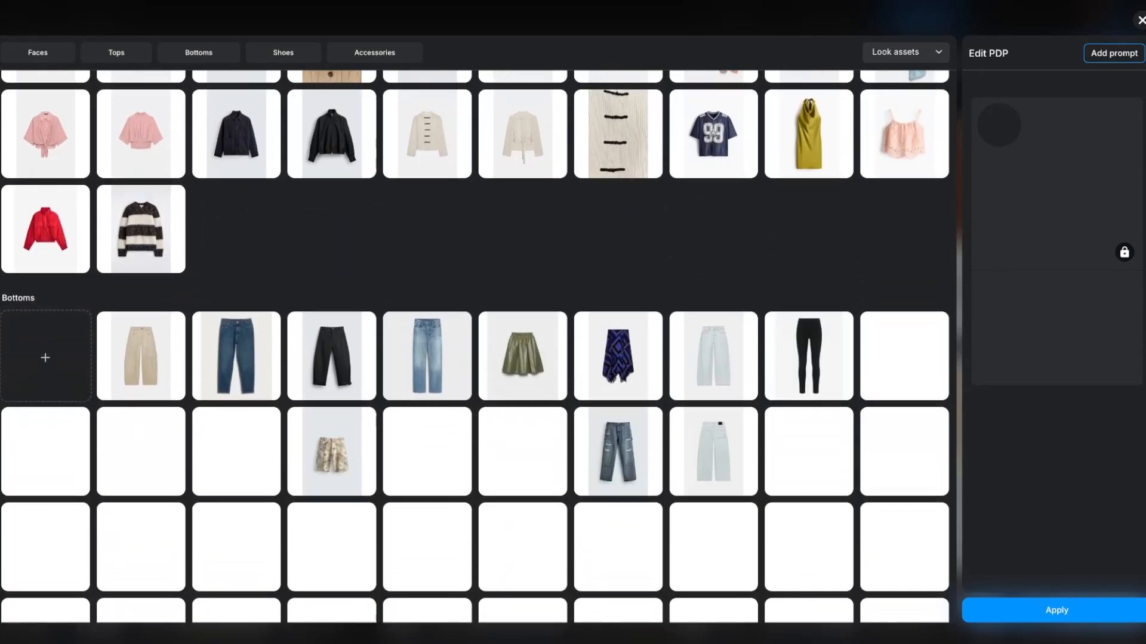
pyautogui.scroll(7, 475, 347)
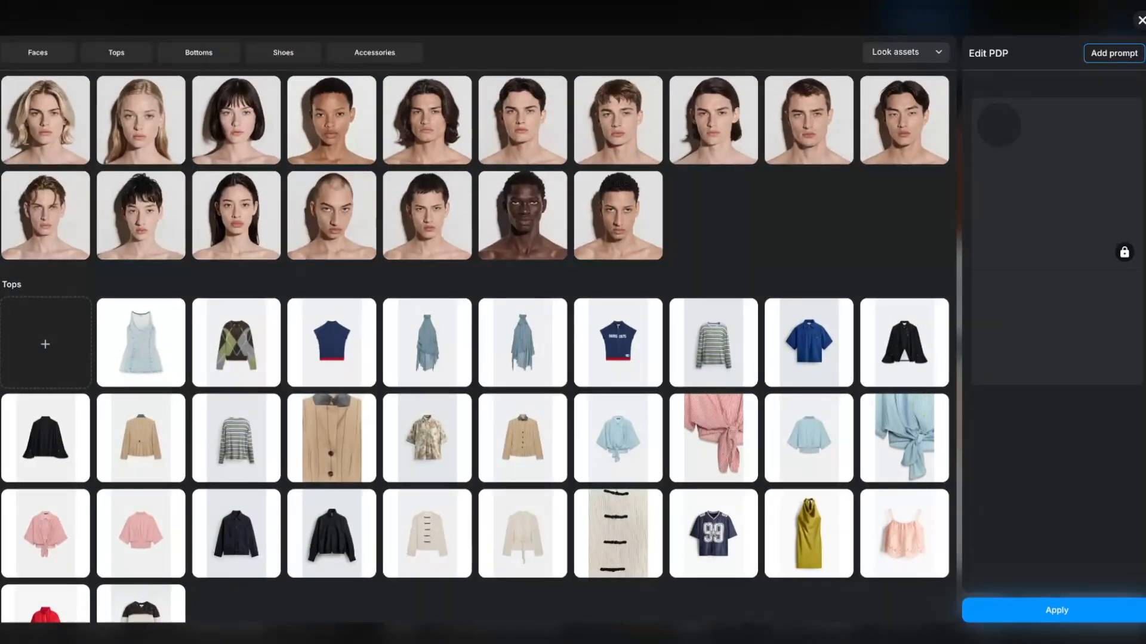
pyautogui.scroll(-13, 475, 348)
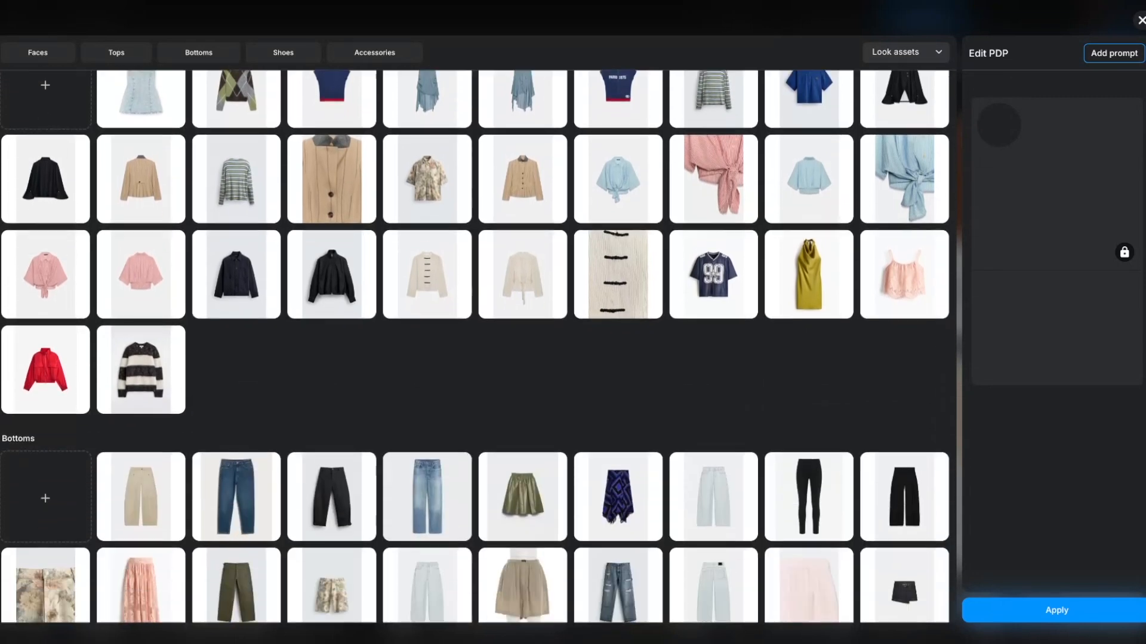
pyautogui.scroll(-1, 475, 347)
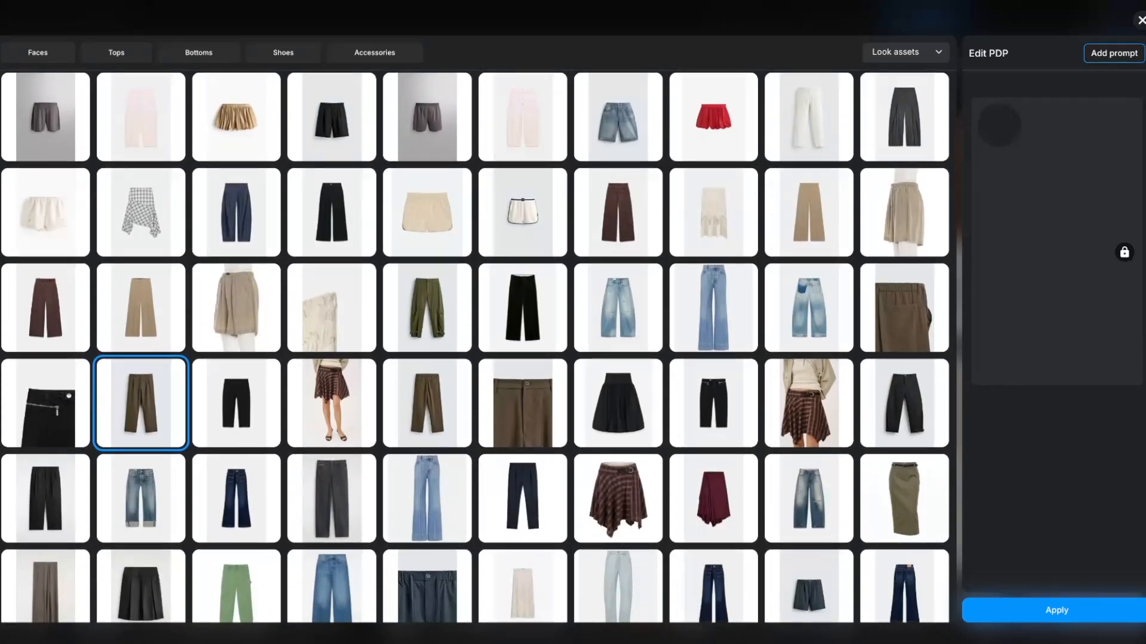
pyautogui.scroll(-5, 475, 347)
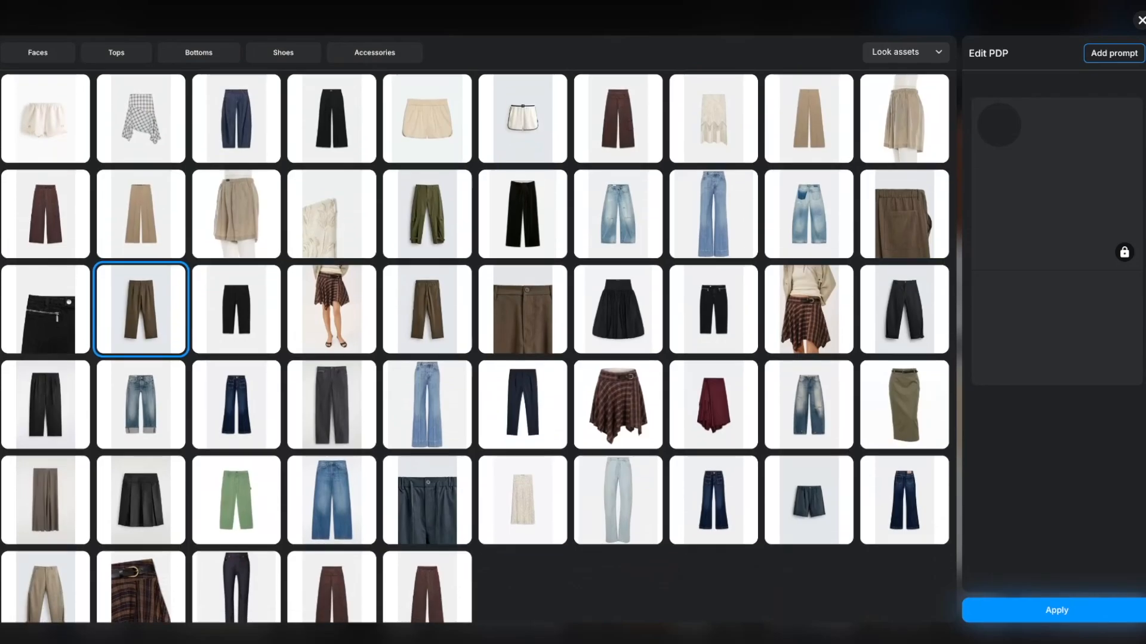
pyautogui.scroll(-6, 475, 348)
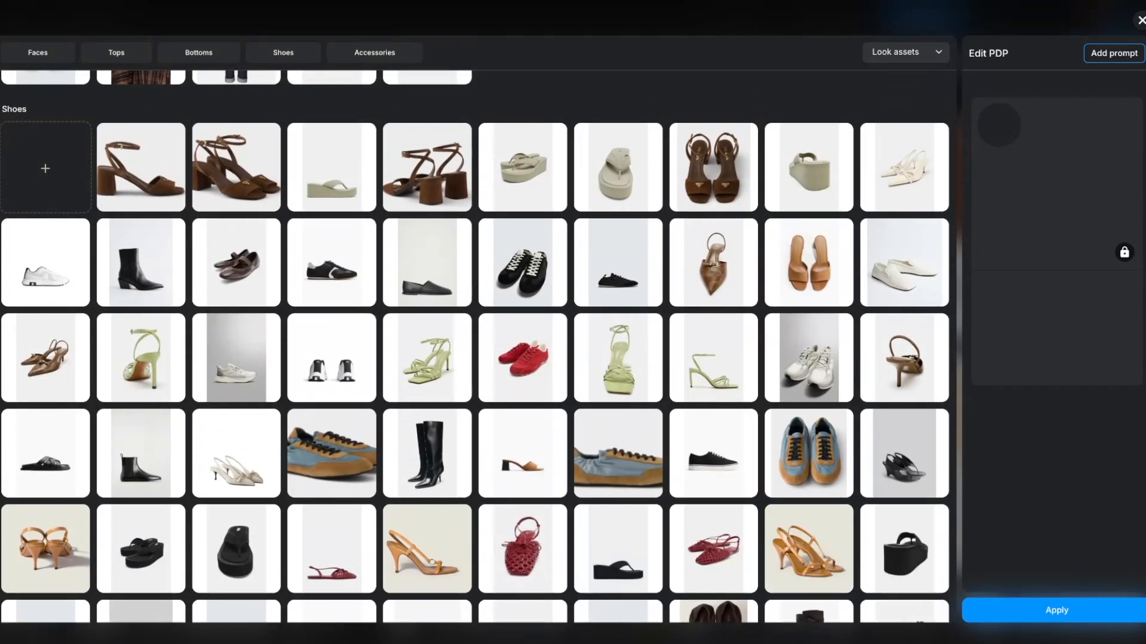
pyautogui.scroll(-10, 475, 347)
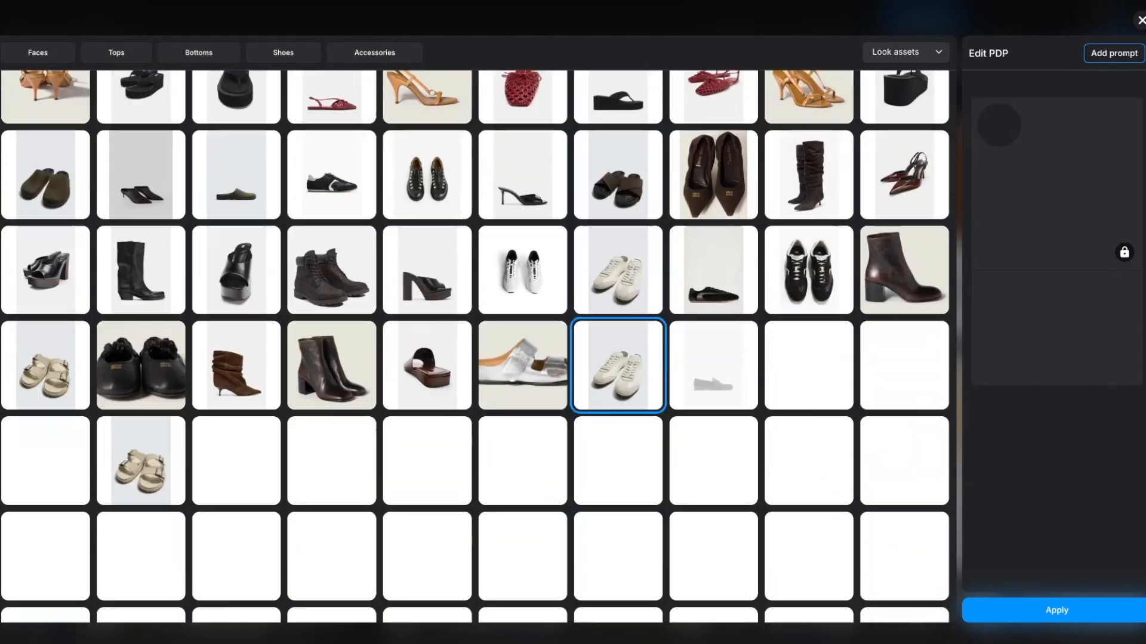
pyautogui.scroll(-3, 475, 348)
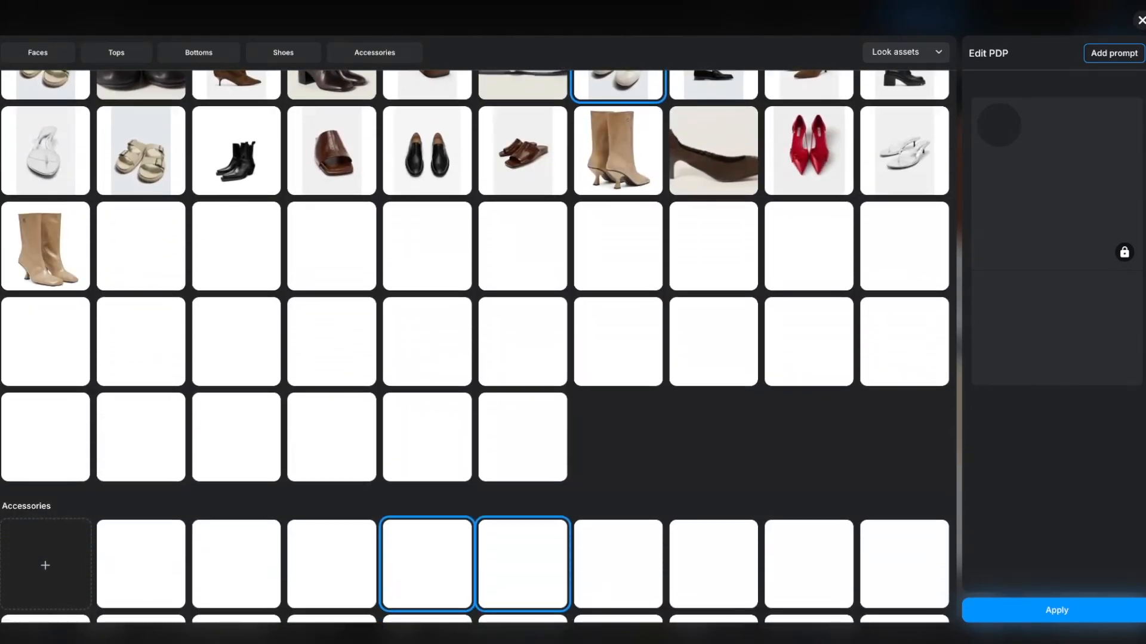
pyautogui.scroll(-6, 475, 347)
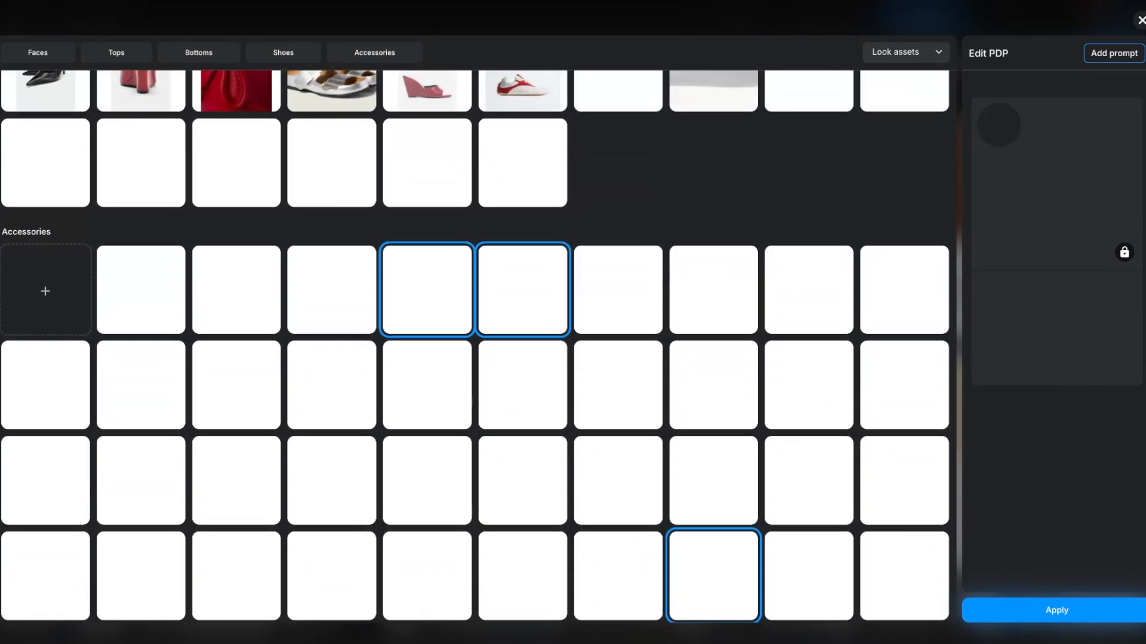
pyautogui.scroll(-2, 474, 347)
pyautogui.scroll(1, 475, 347)
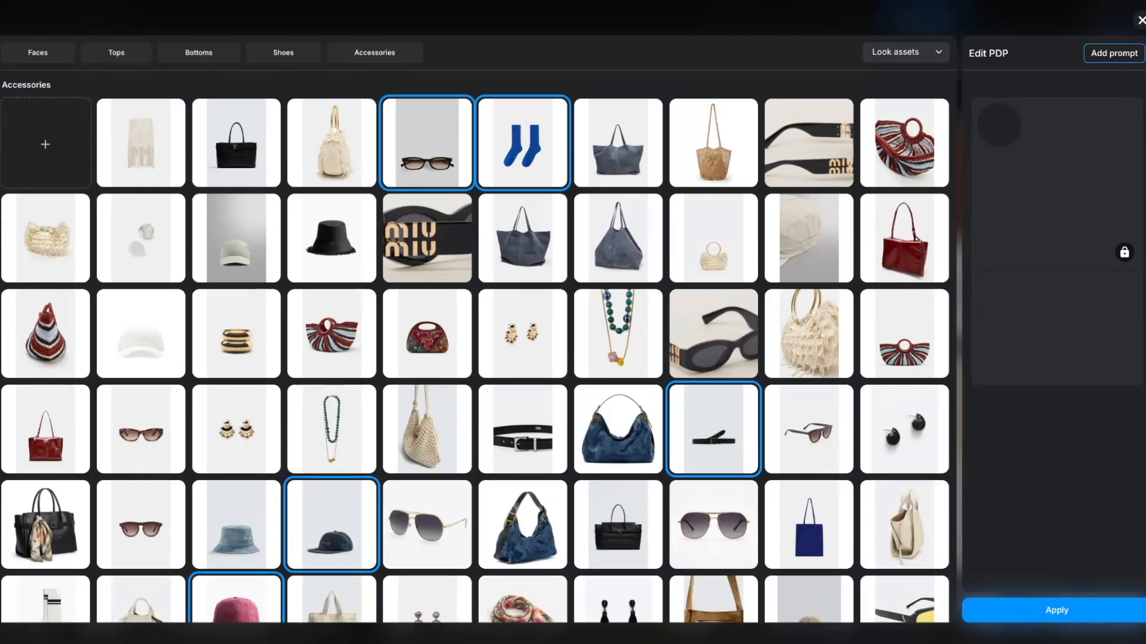
pyautogui.scroll(9, 475, 346)
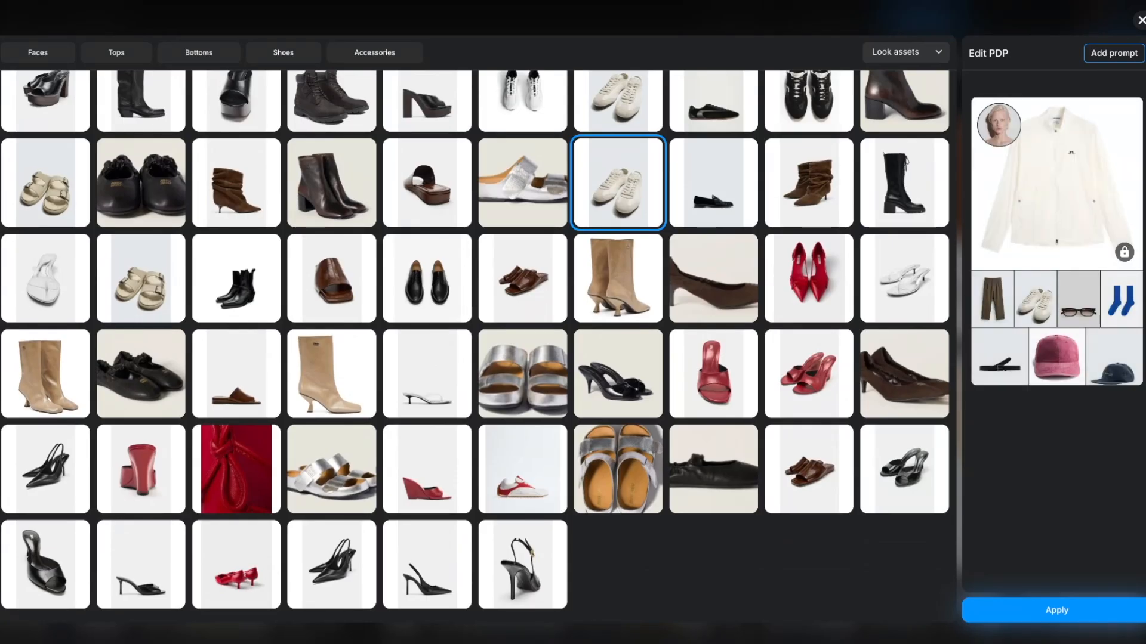
pyautogui.scroll(5, 475, 346)
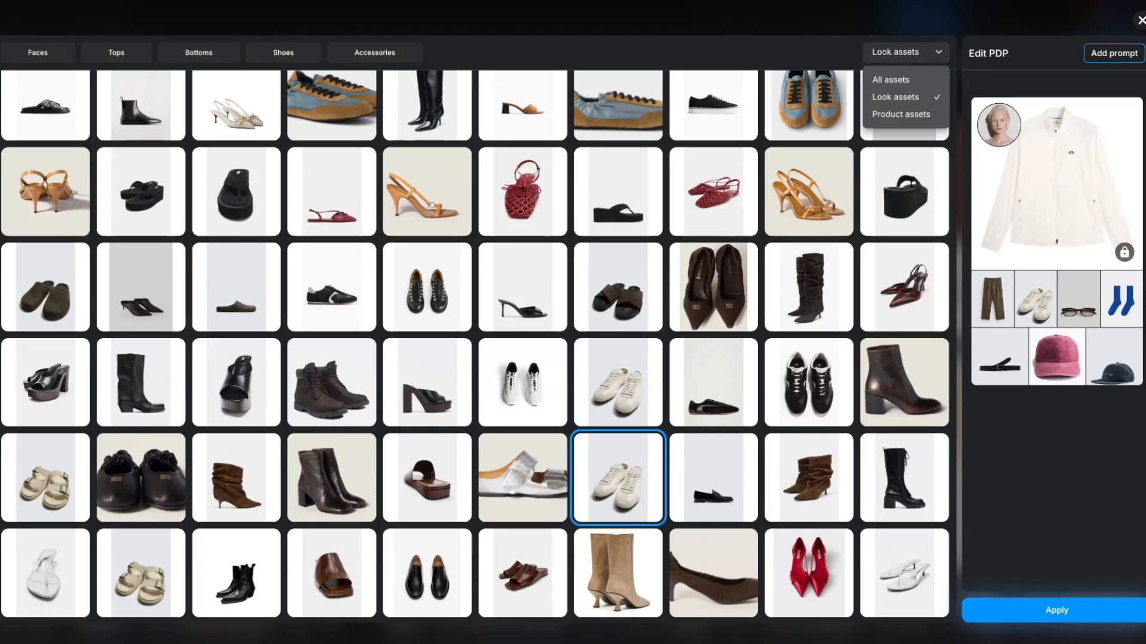
# Step: Switch the asset filter to All assets and look through the tops available for this PDP
pyautogui.click(890, 80)
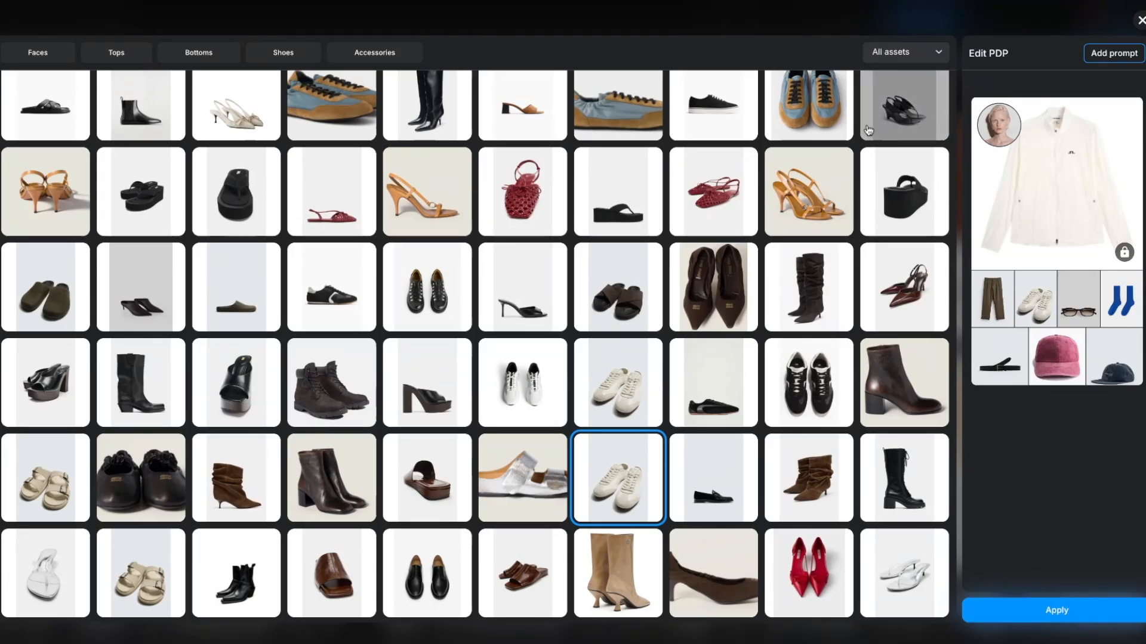
pyautogui.scroll(15, 688, 305)
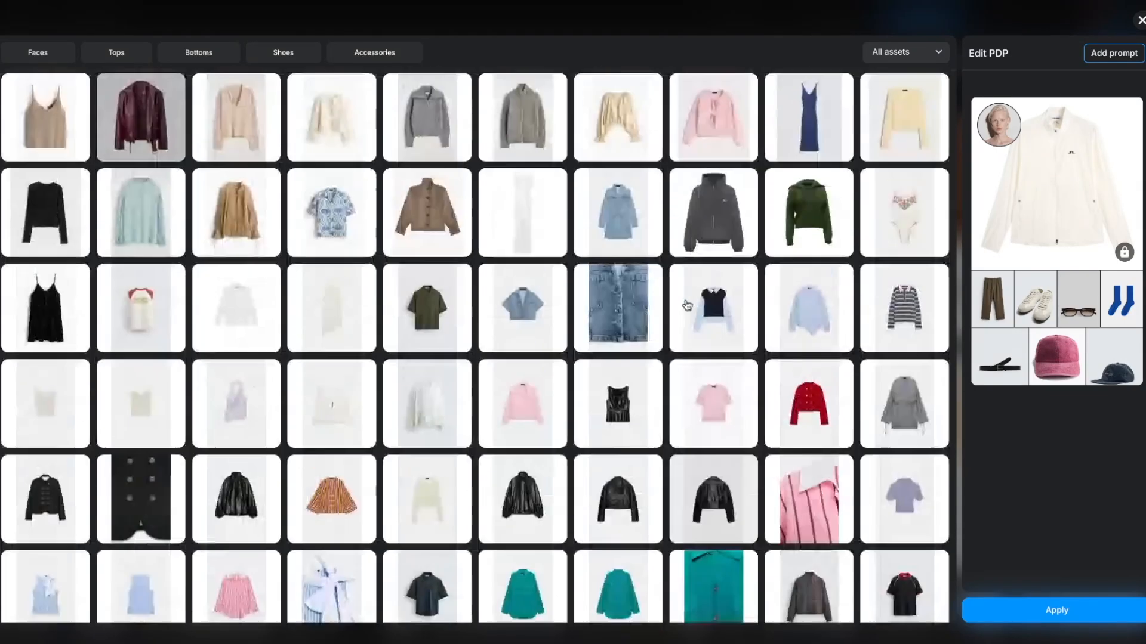
pyautogui.scroll(10, 713, 280)
pyautogui.scroll(-7, 713, 262)
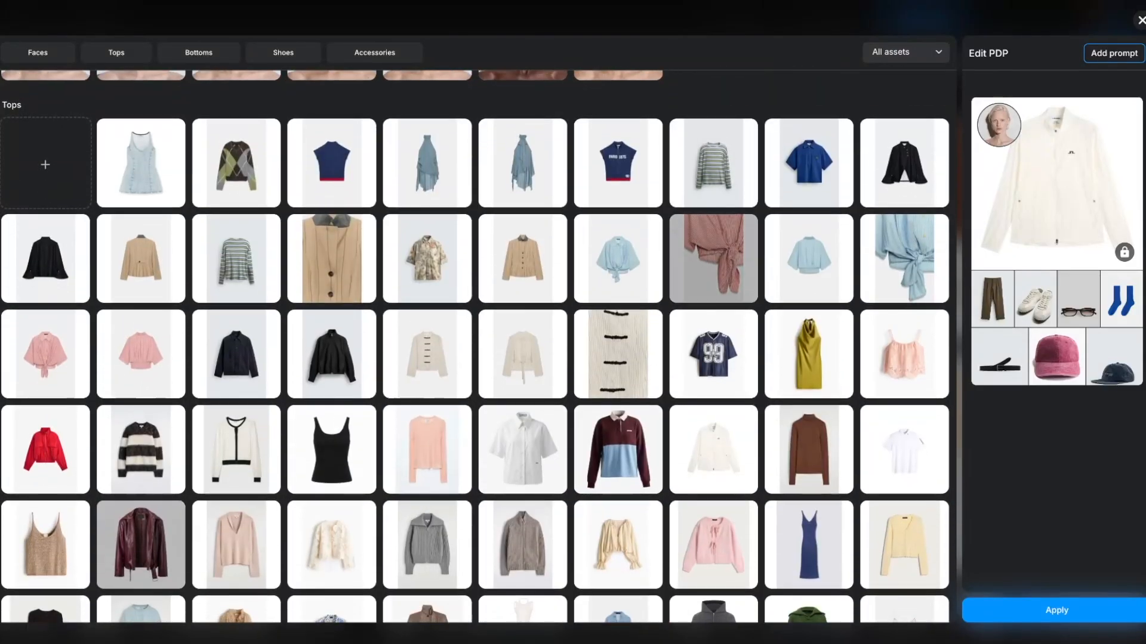
pyautogui.scroll(-1, 714, 287)
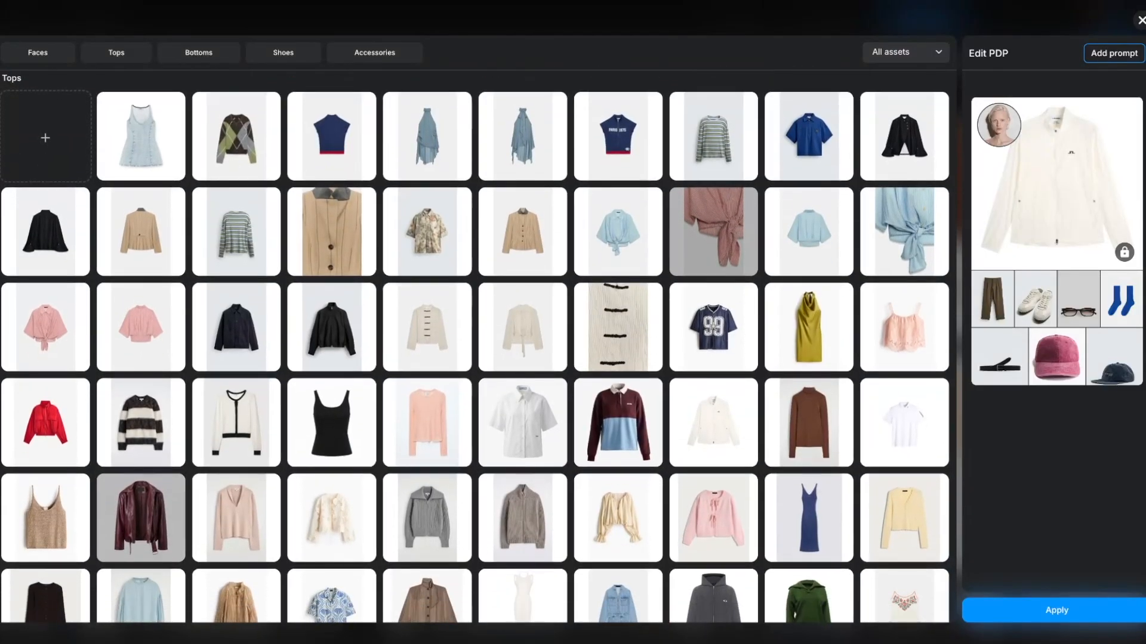
pyautogui.scroll(-1, 714, 316)
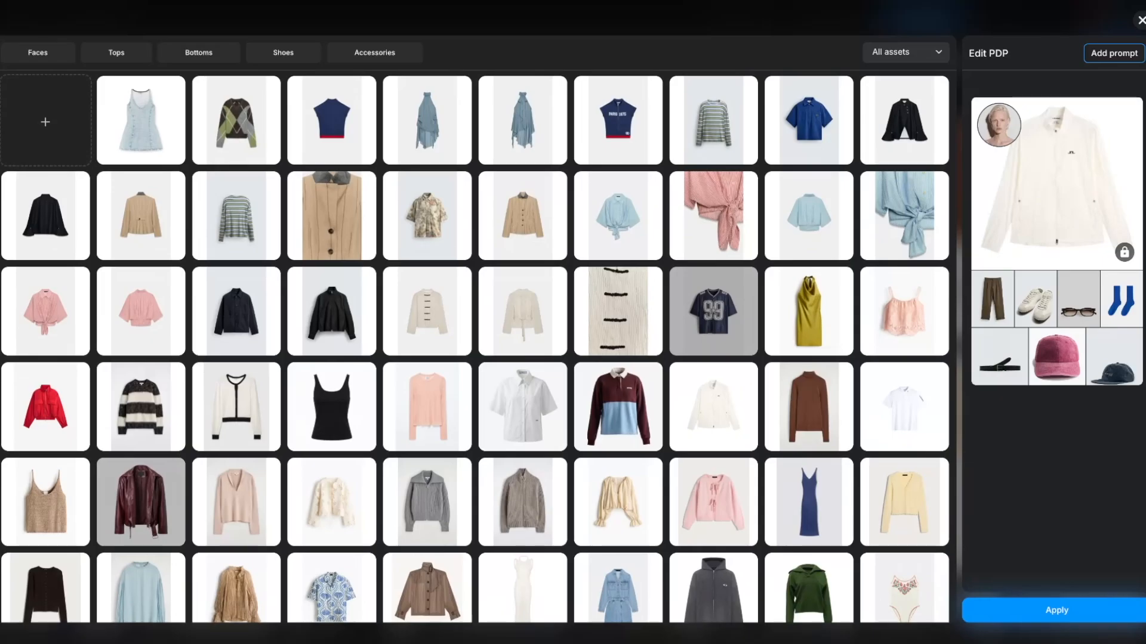
pyautogui.scroll(-2, 694, 282)
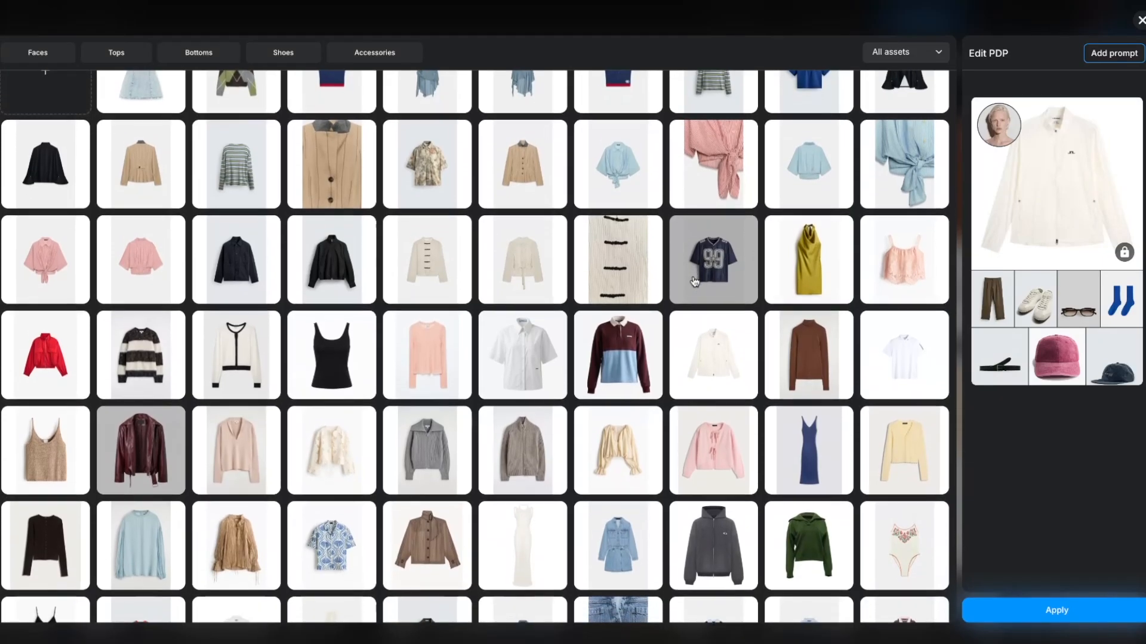
pyautogui.scroll(2, 695, 282)
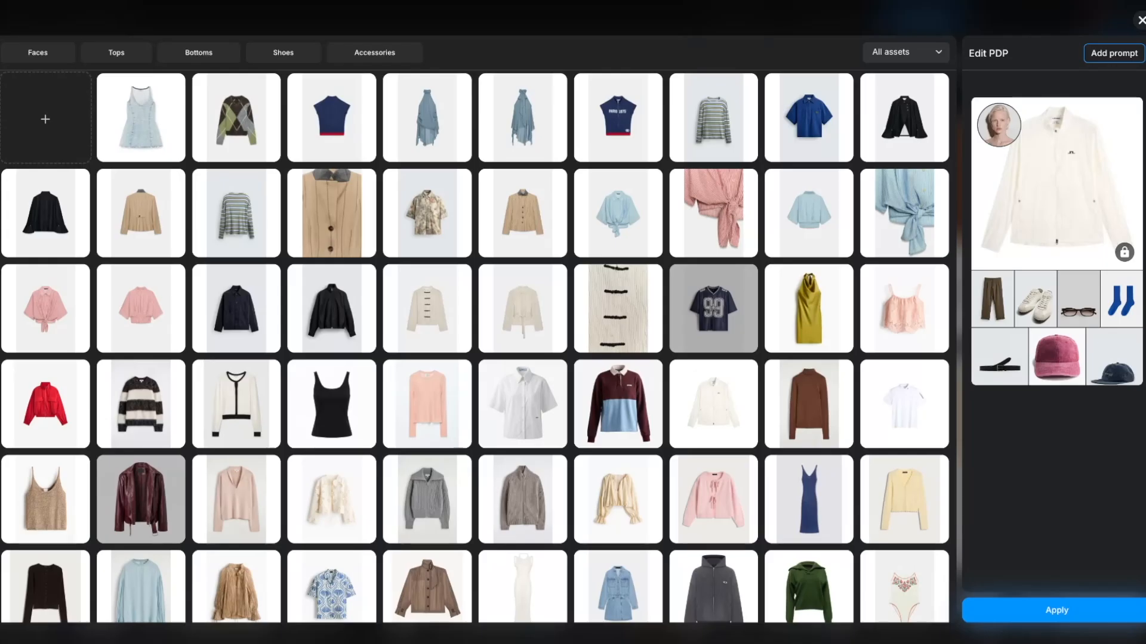
# Step: Look through the faces, tops, bottoms, shoes and accessories available among all assets for this PDP
pyautogui.scroll(3, 713, 340)
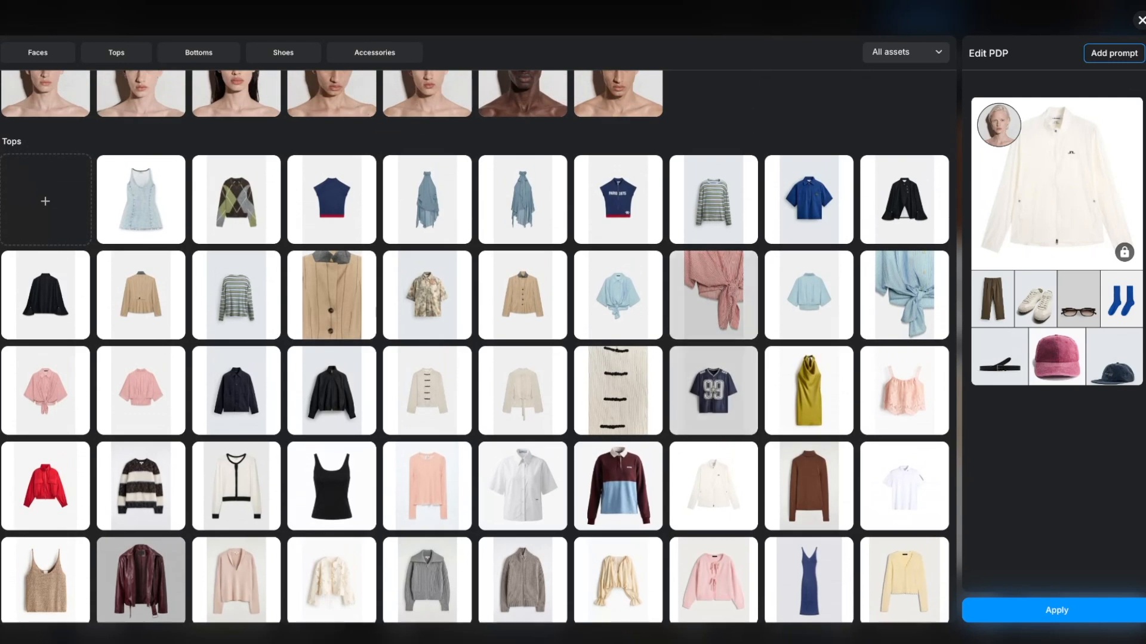
pyautogui.scroll(5, 475, 346)
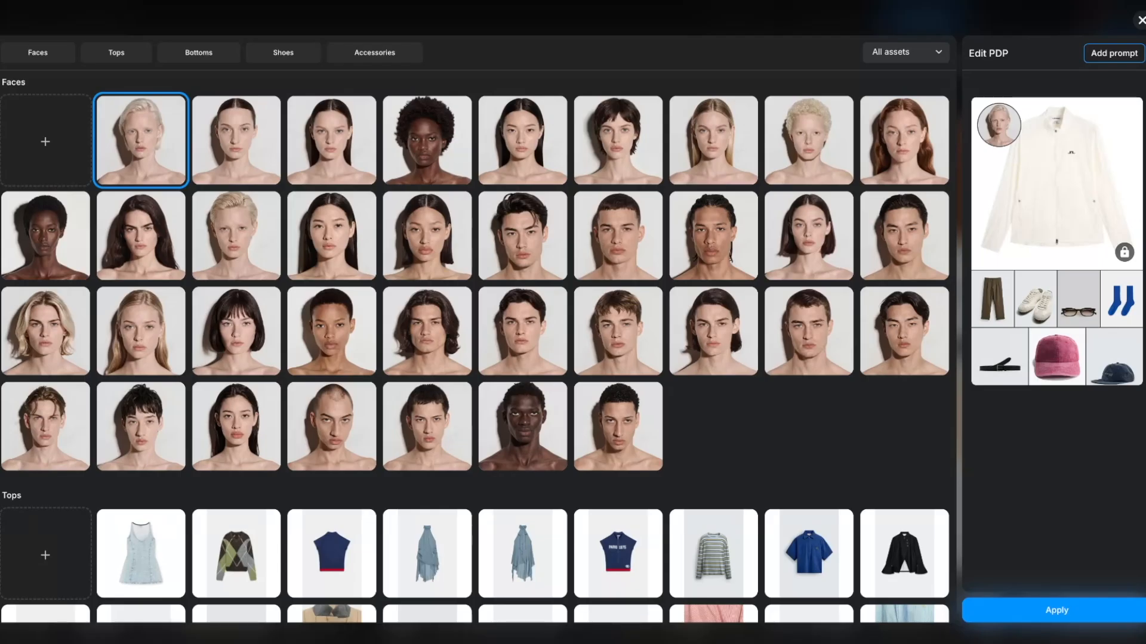
pyautogui.scroll(-15, 858, 417)
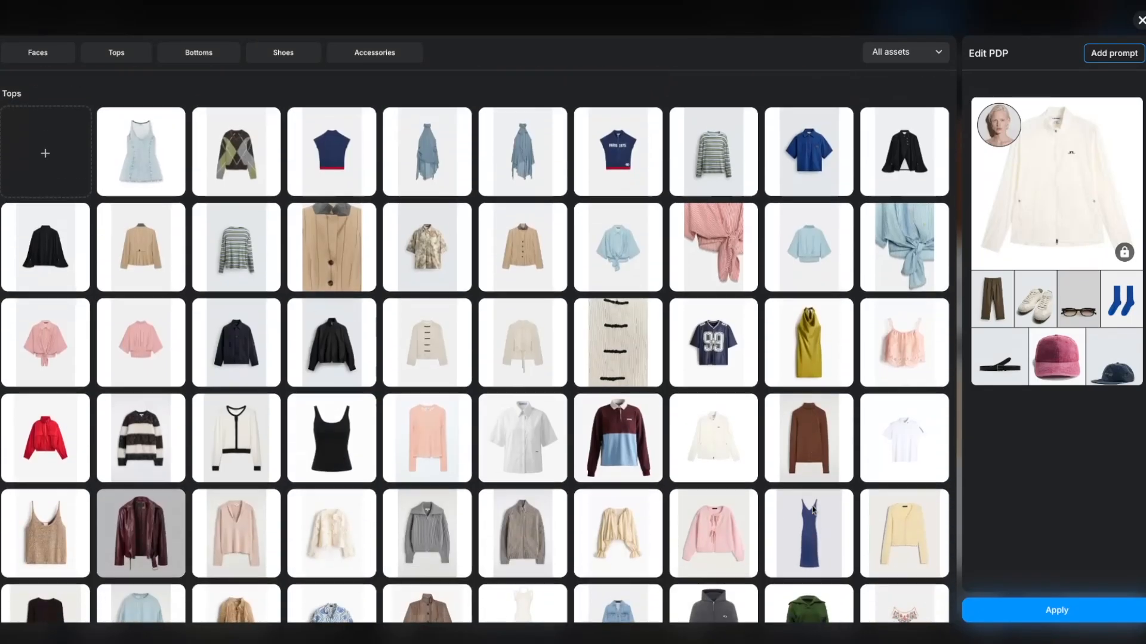
pyautogui.scroll(-3, 811, 505)
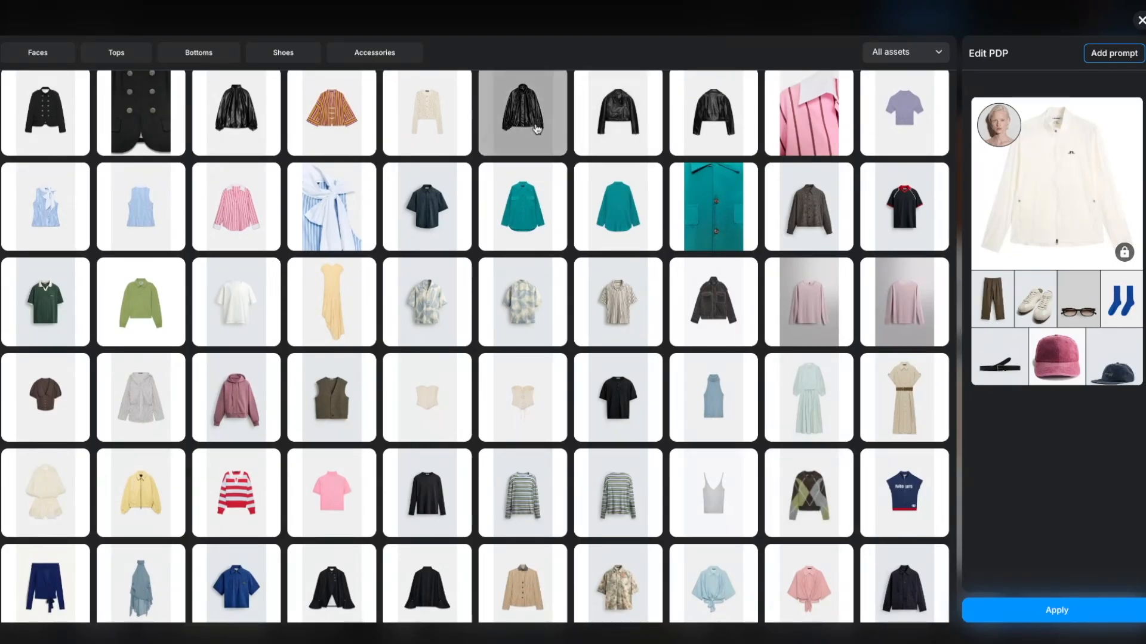
pyautogui.scroll(-12, 537, 174)
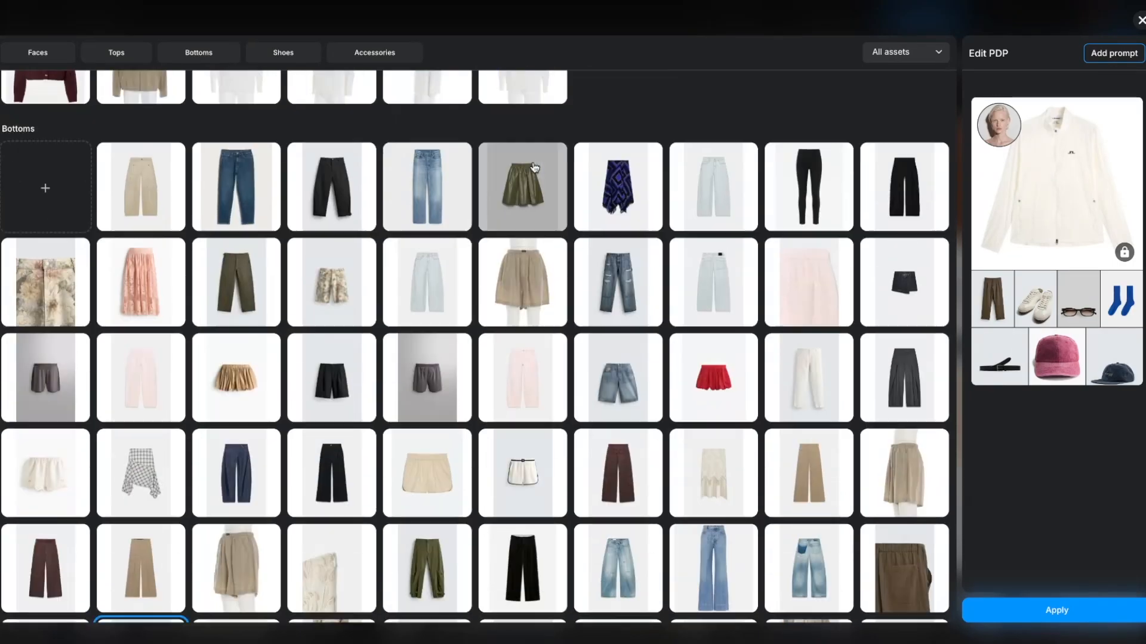
pyautogui.scroll(-15, 535, 167)
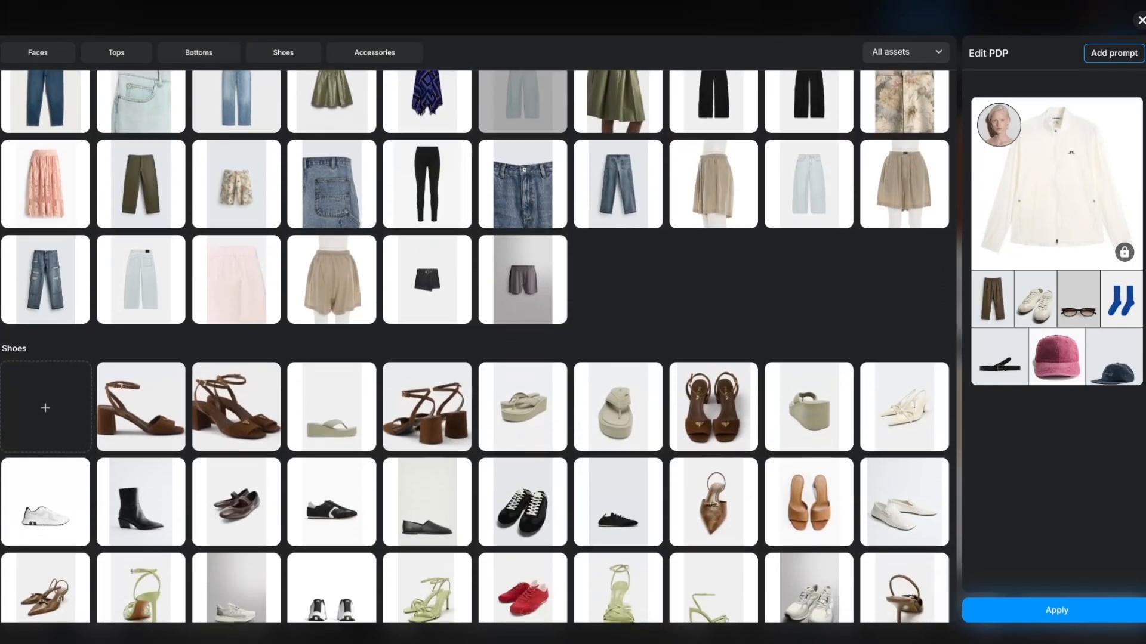
pyautogui.scroll(-3, 341, 205)
# Step: Remove the navy cap and the pink cap from the white zip jacket's look
pyautogui.scroll(6, 341, 206)
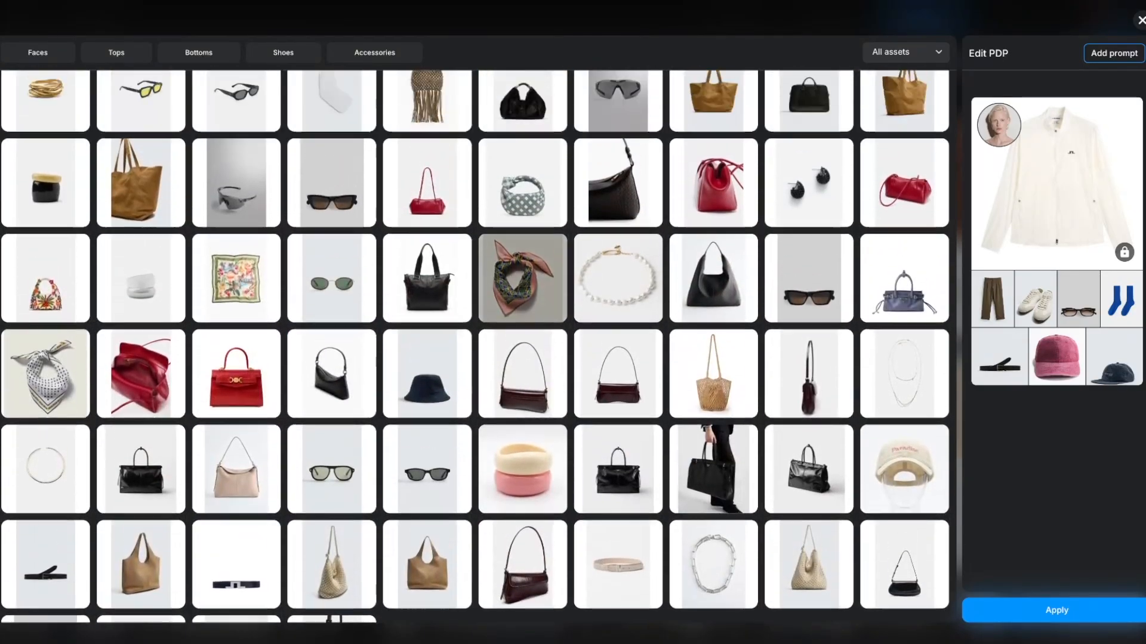
pyautogui.click(341, 206)
pyautogui.click(253, 279)
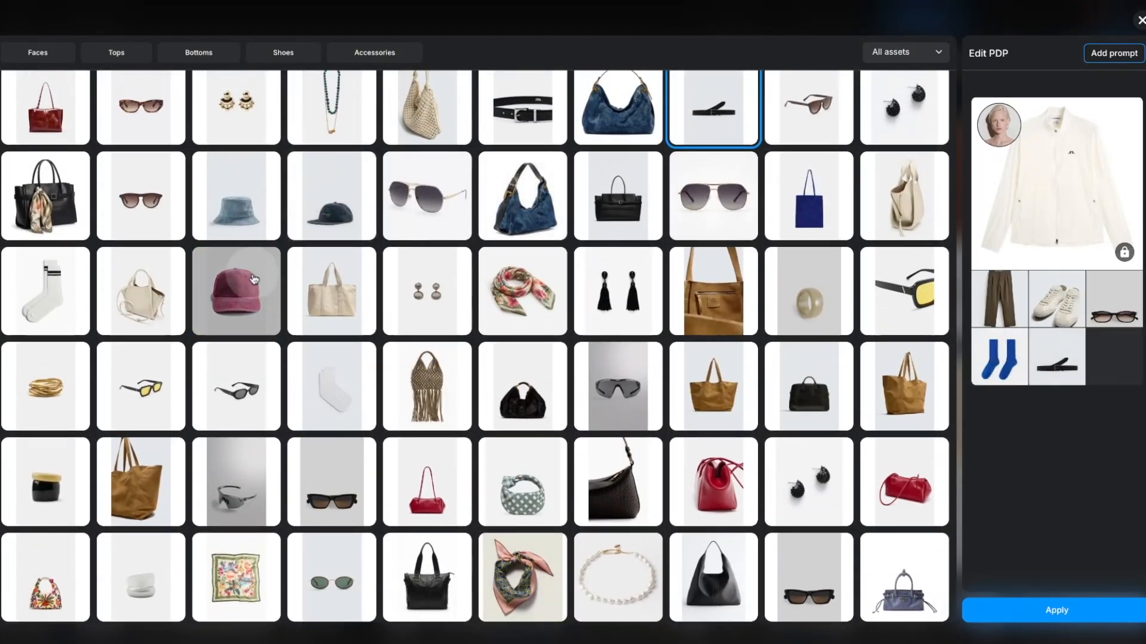
# Step: Add the close-up green beaded necklace with the pendant to the look and remove the blue socks
pyautogui.scroll(6, 504, 205)
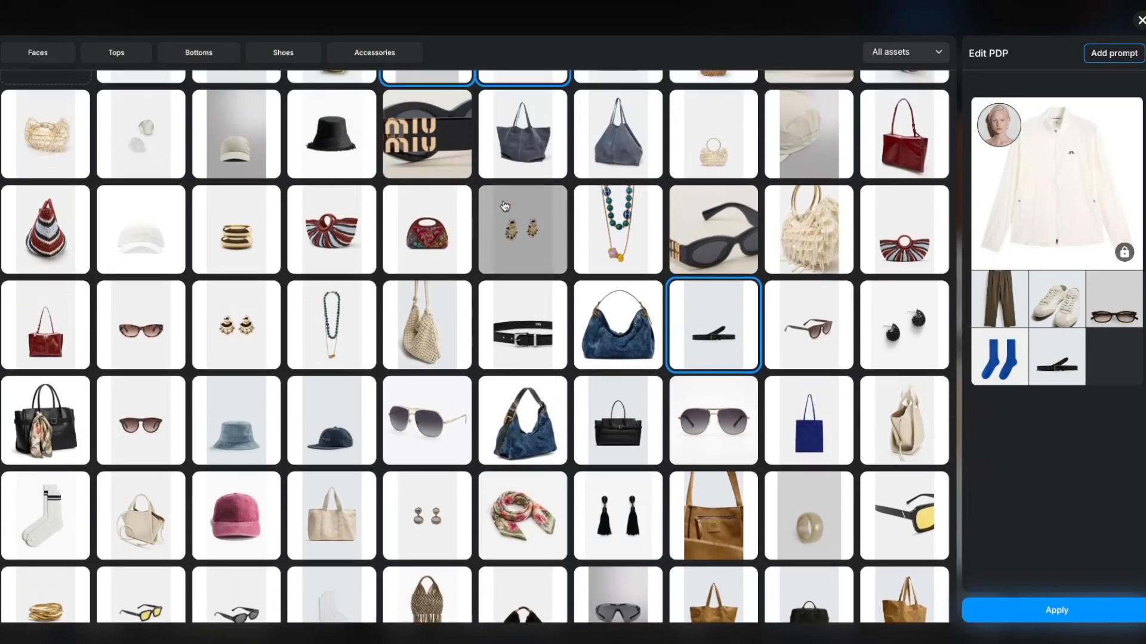
pyautogui.scroll(4, 477, 346)
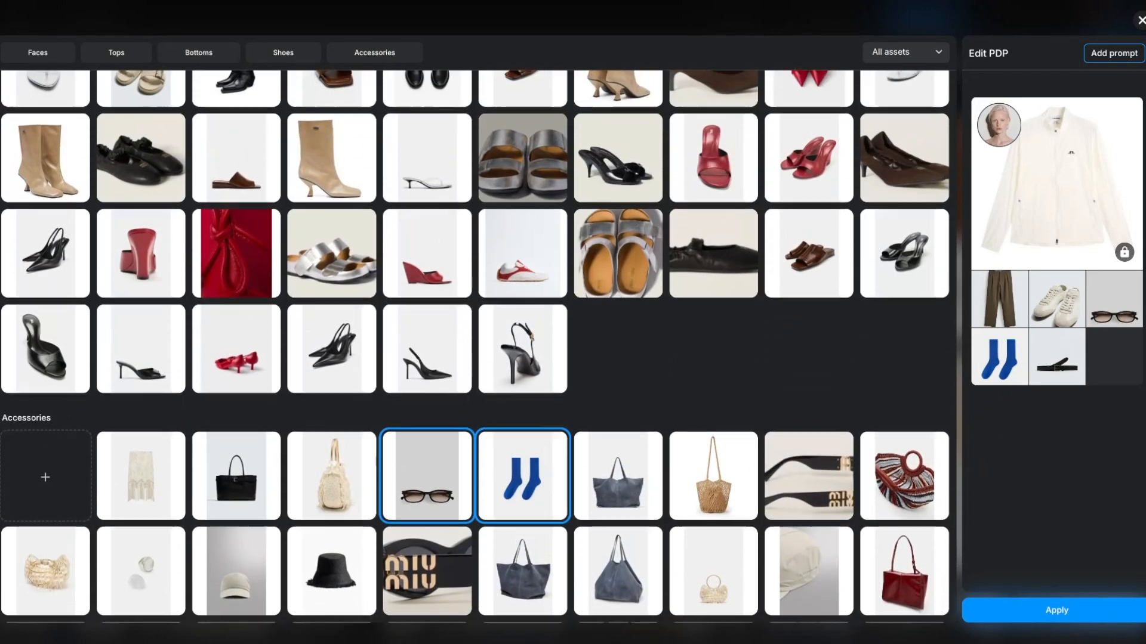
pyautogui.scroll(-5, 478, 346)
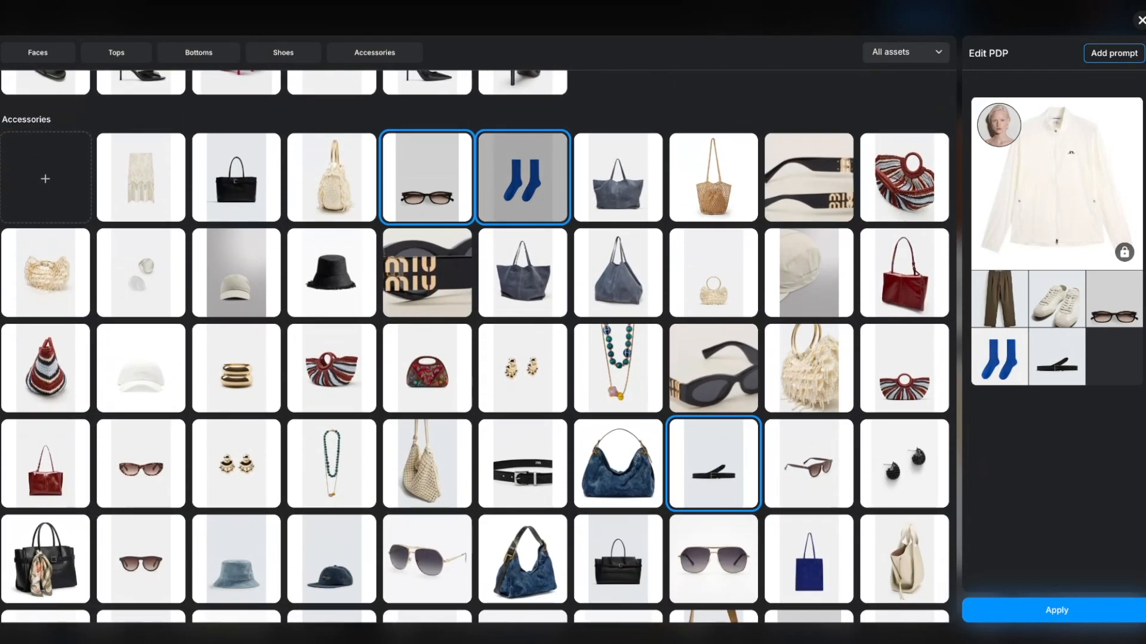
pyautogui.click(638, 382)
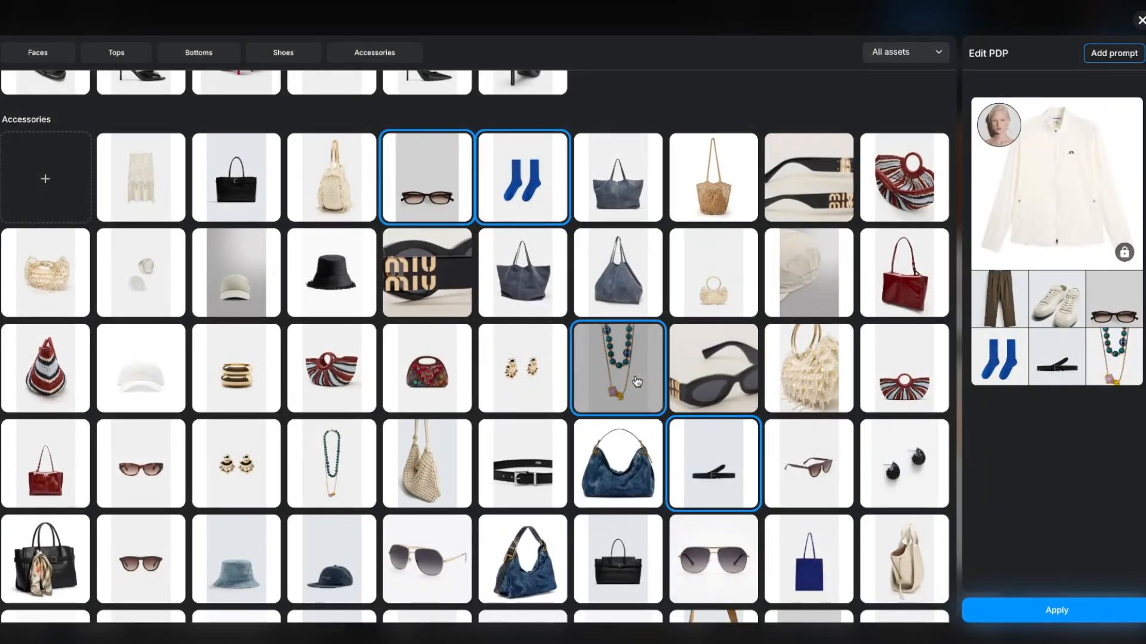
pyautogui.scroll(-1, 635, 377)
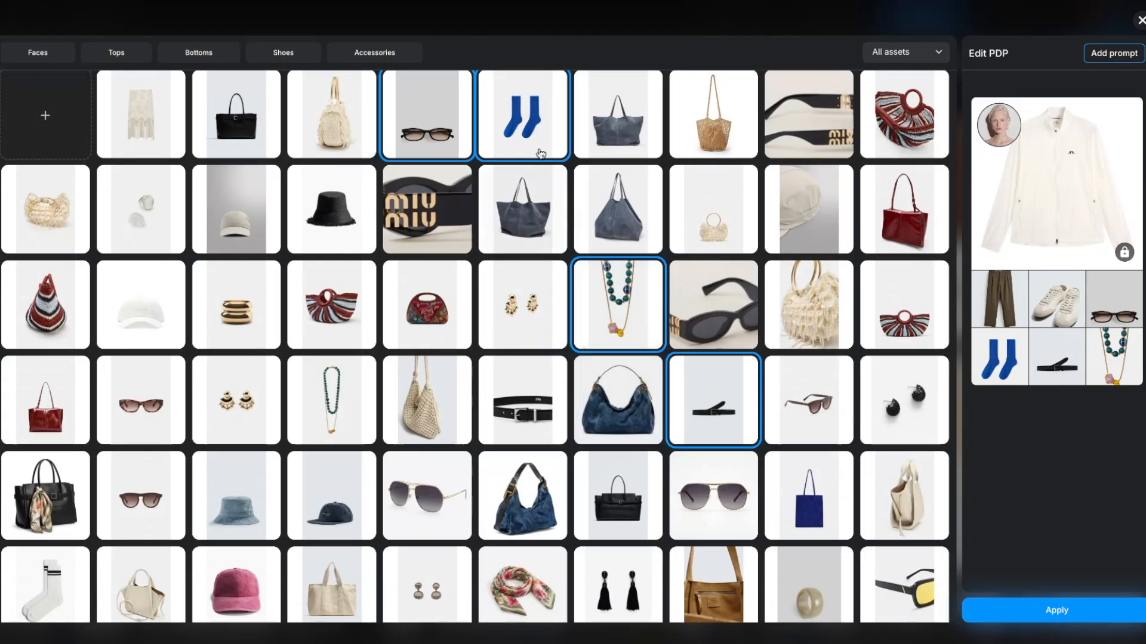
pyautogui.click(534, 132)
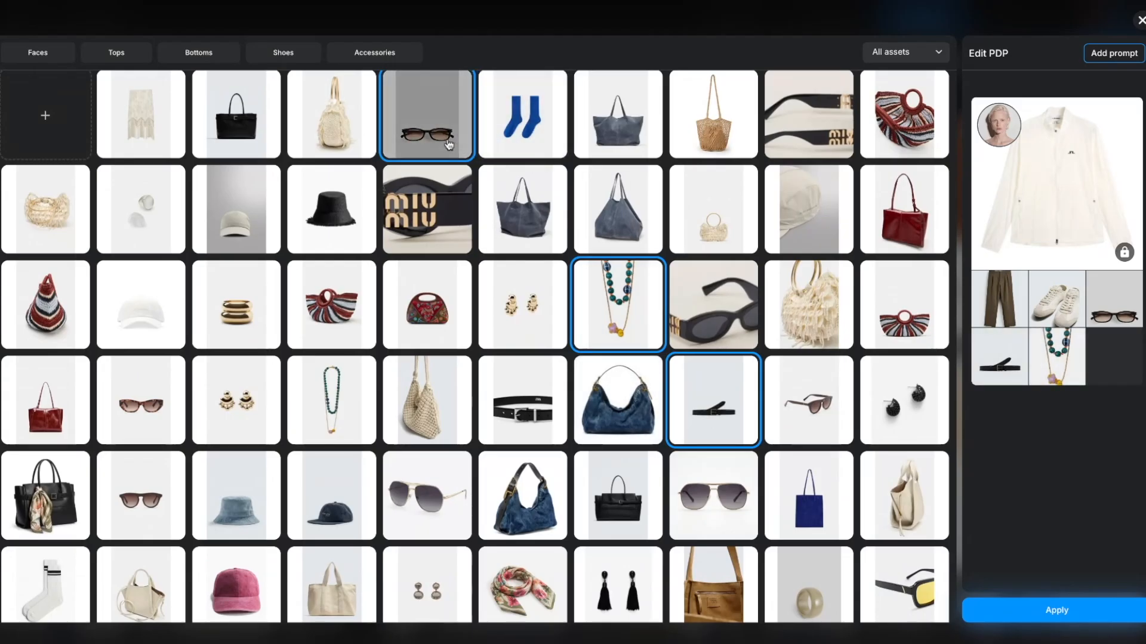
# Step: Add the black leather zip jacket from the tops to the look
pyautogui.scroll(15, 448, 145)
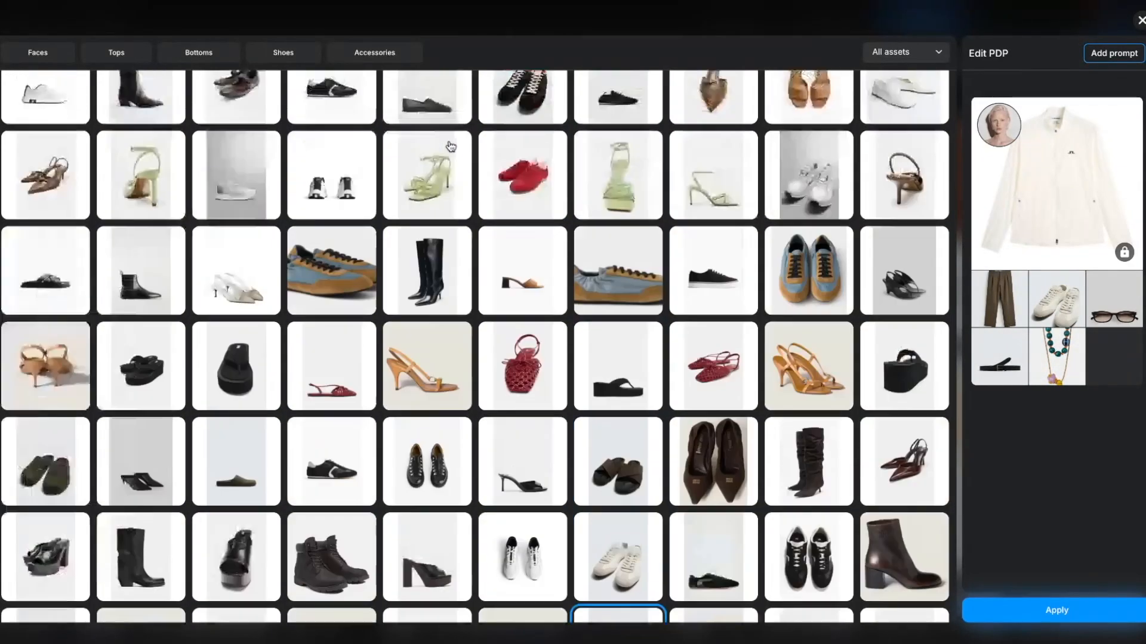
pyautogui.scroll(12, 451, 146)
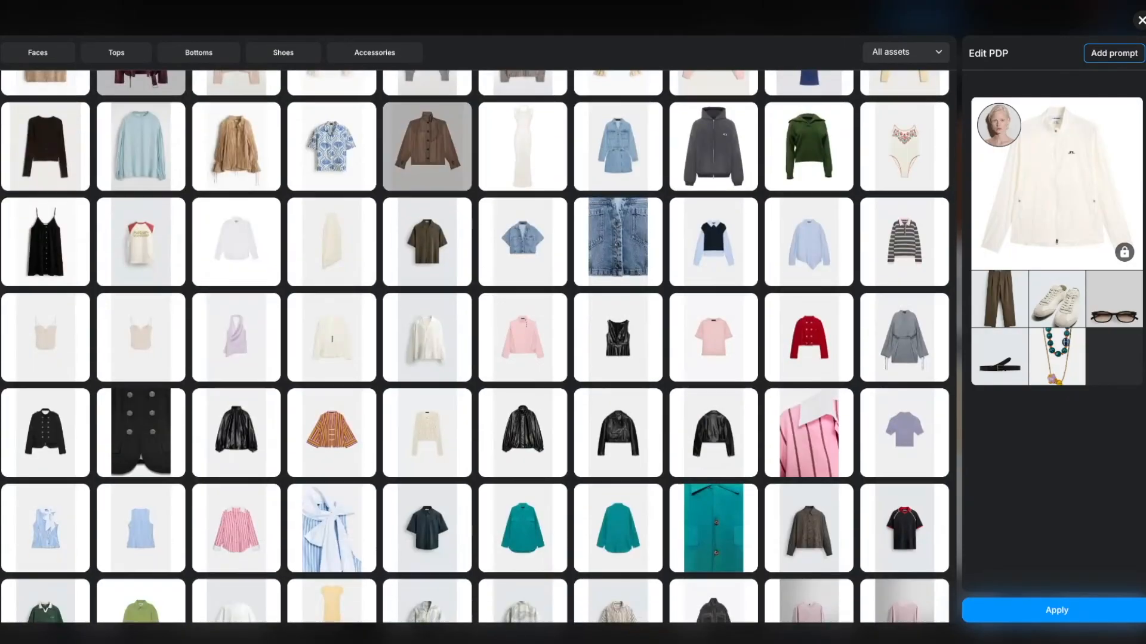
pyautogui.click(515, 449)
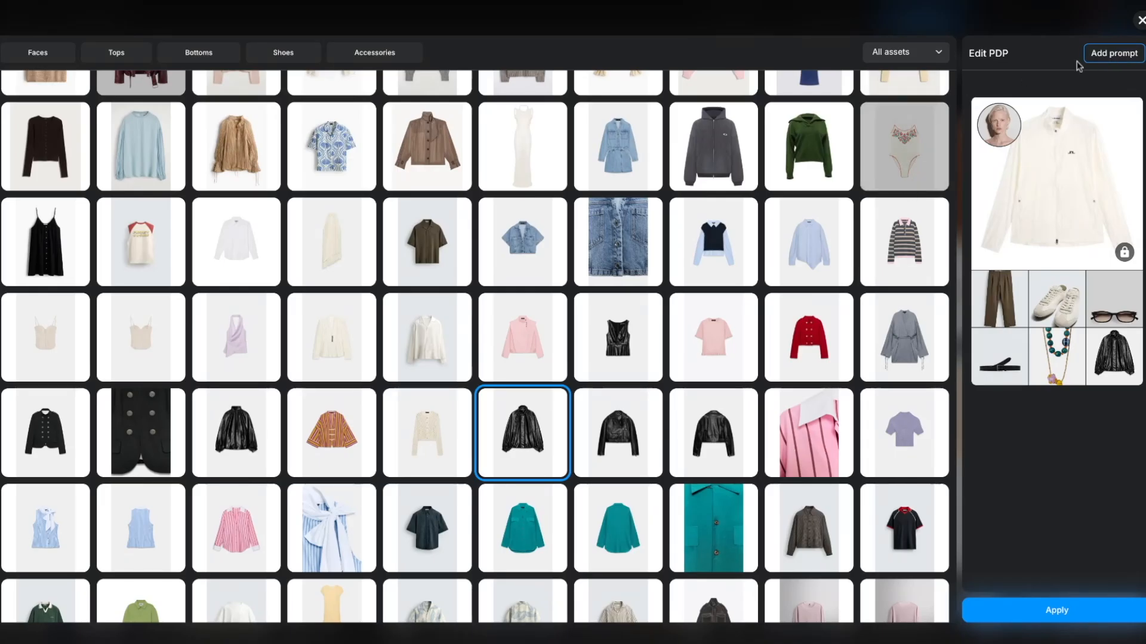
# Step: Add the prompt "Jacket is open, the sunglasses is on right hand of model" to this PDP
pyautogui.click(1125, 58)
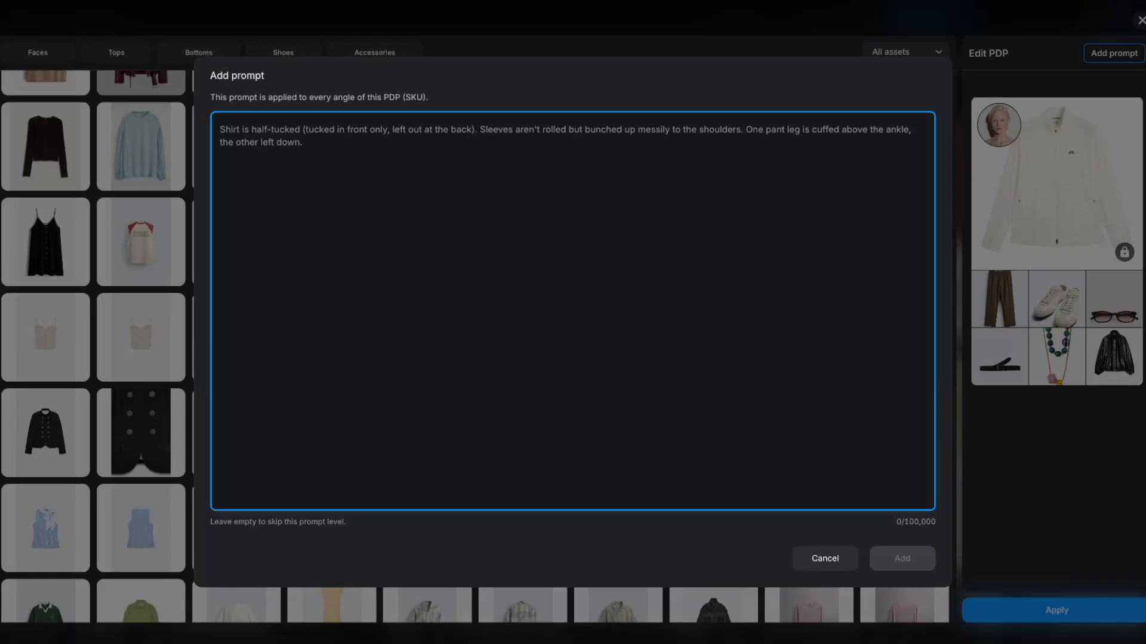
pyautogui.write('Jacket is open')
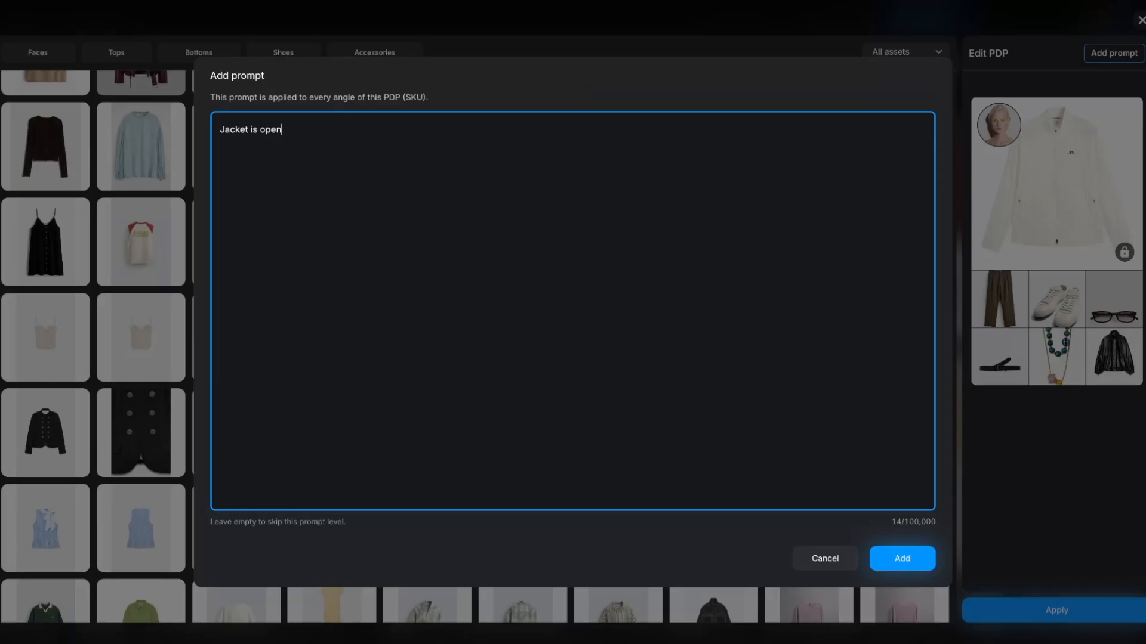
pyautogui.write(',')
pyautogui.write(' the sun')
pyautogui.write('glasses ')
pyautogui.write('is on ')
pyautogui.write('wri')
pyautogui.press('BackSpace')
pyautogui.press('BackSpace')
pyautogui.press('BackSpace')
pyautogui.write('rig')
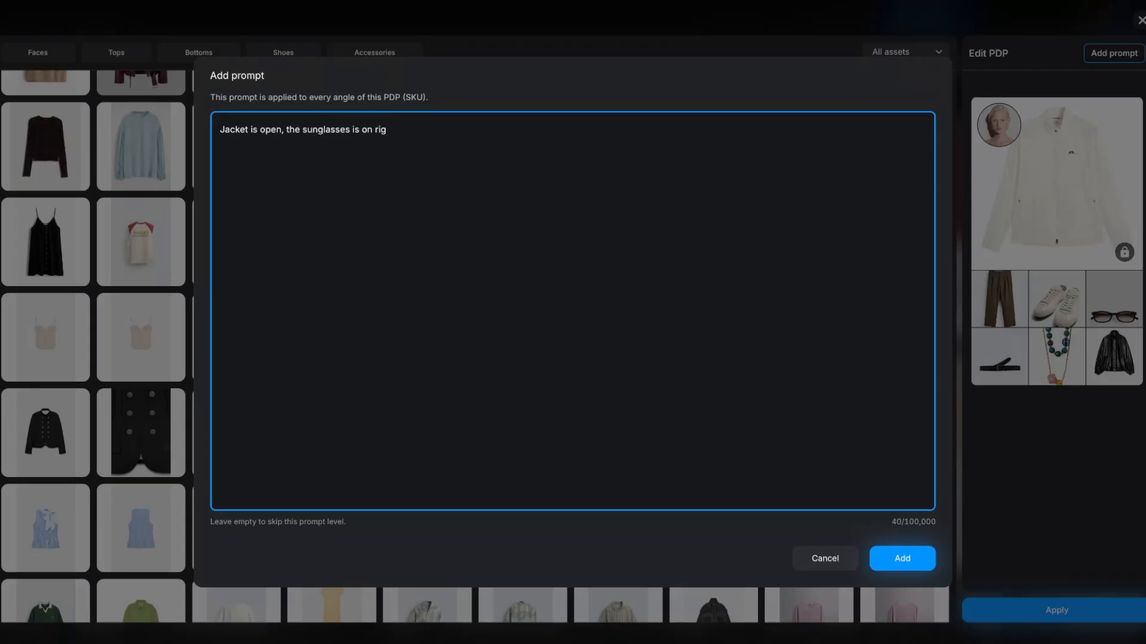
pyautogui.write('ht hand of model')
pyautogui.click(910, 557)
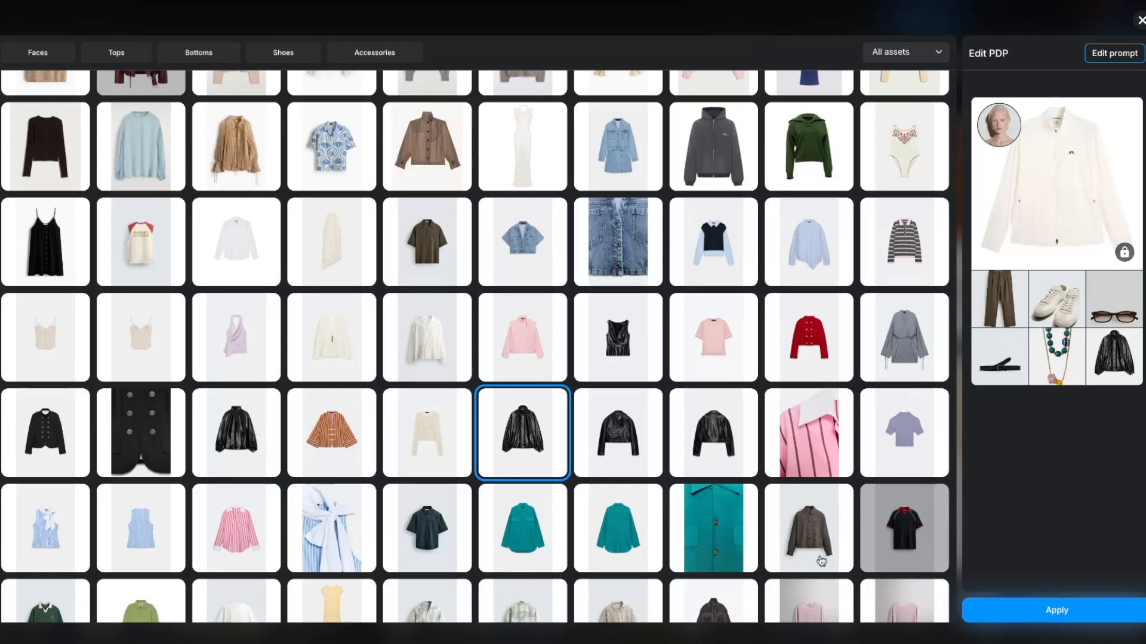
# Step: Return to the faces, keep the selected blonde model, and apply the changes to the white zip jacket's PDP
pyautogui.scroll(7, 716, 442)
pyautogui.scroll(8, 724, 463)
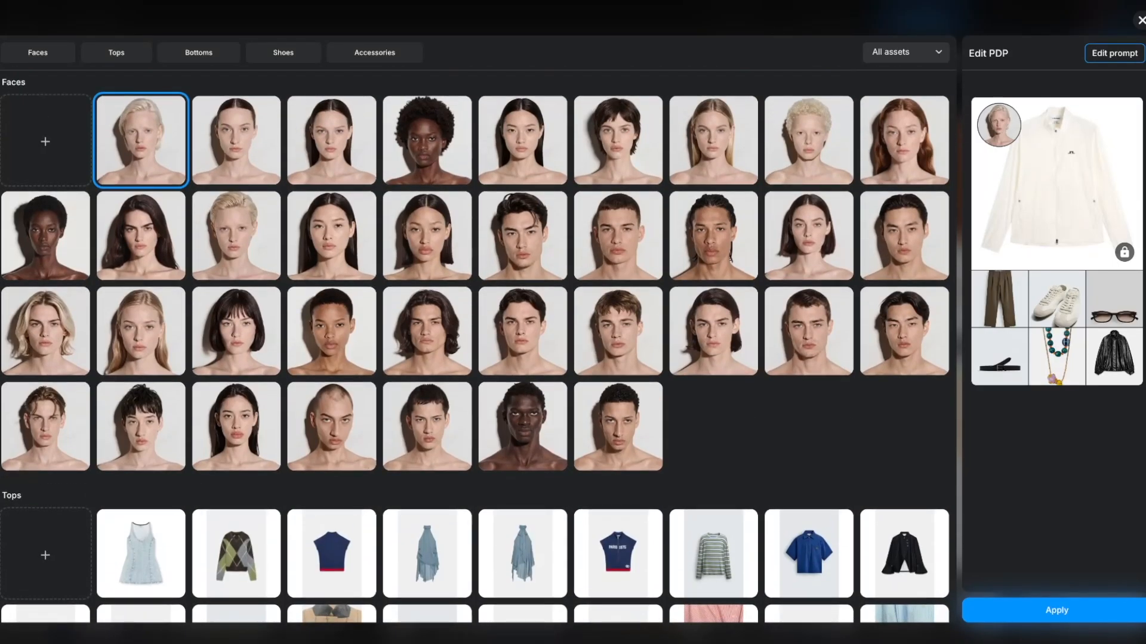
pyautogui.click(1031, 615)
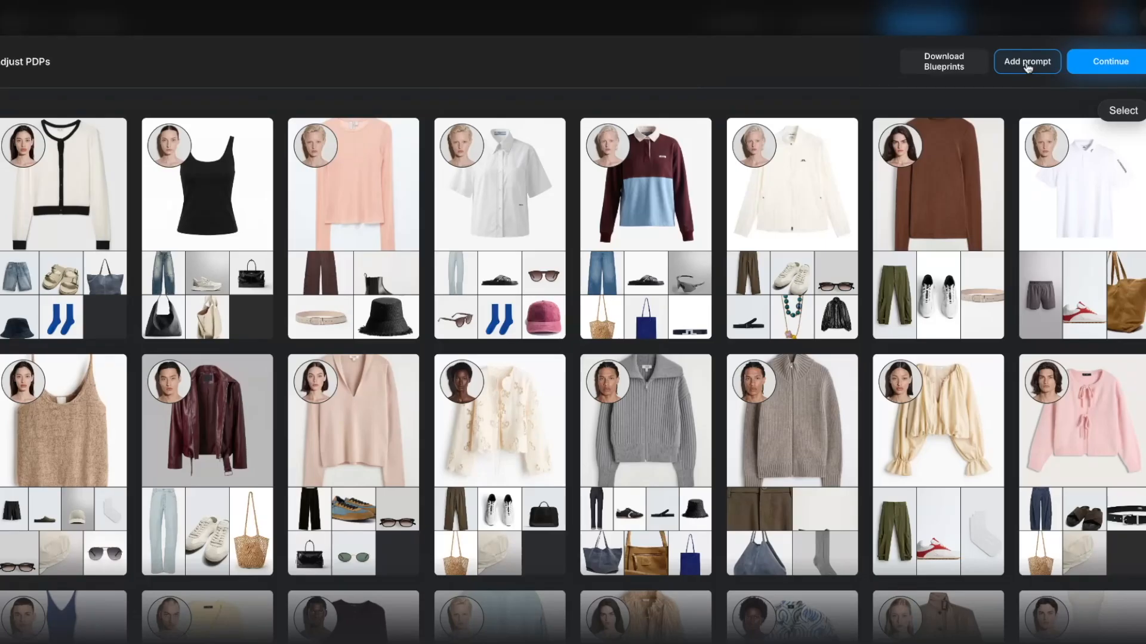
# Step: Add the batch-wide prompt "All the female fashion models have ponytail" for every PDP generation
pyautogui.click(1028, 65)
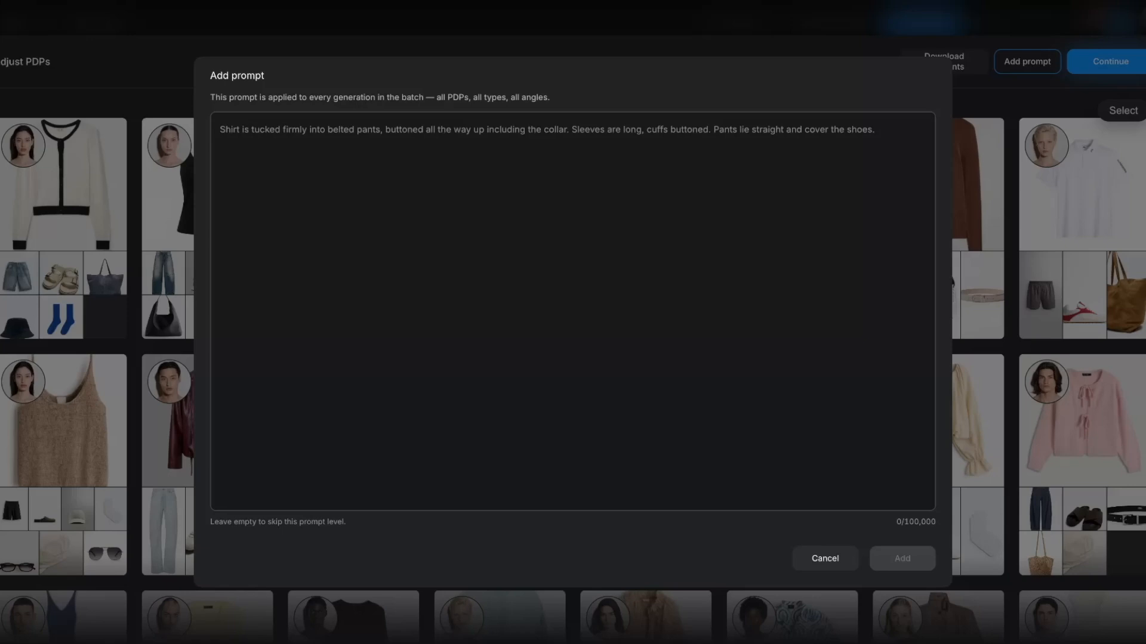
pyautogui.click(231, 220)
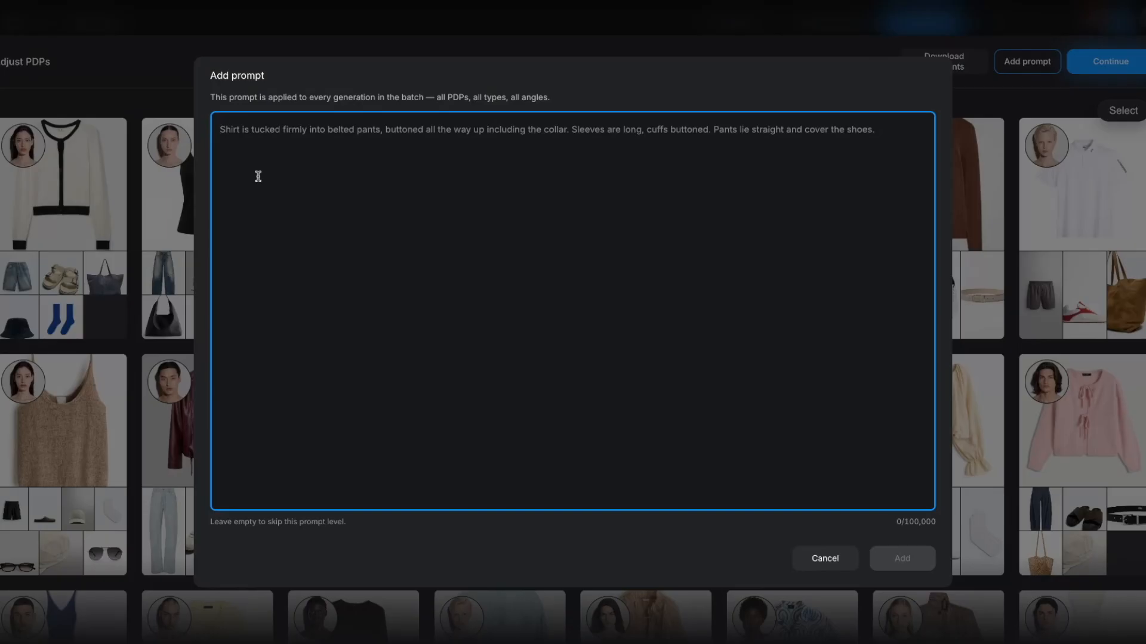
pyautogui.write('Pl')
pyautogui.press('BackSpace')
pyautogui.press('BackSpace')
pyautogui.write('All the')
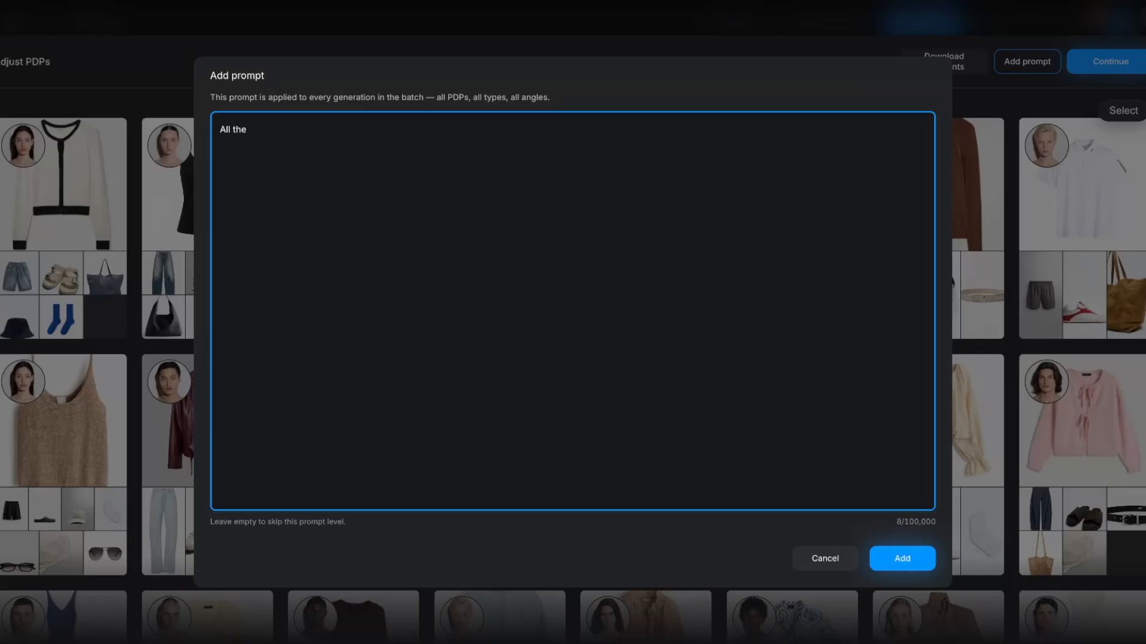
pyautogui.write('female fashion models hav')
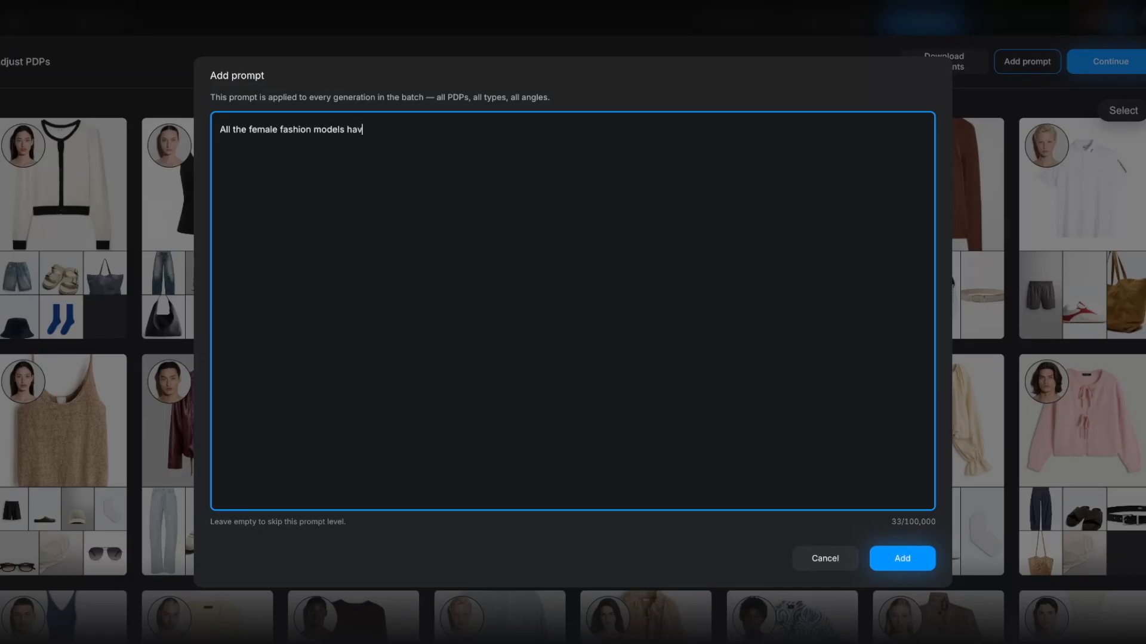
pyautogui.write('e ponytail')
pyautogui.click(913, 557)
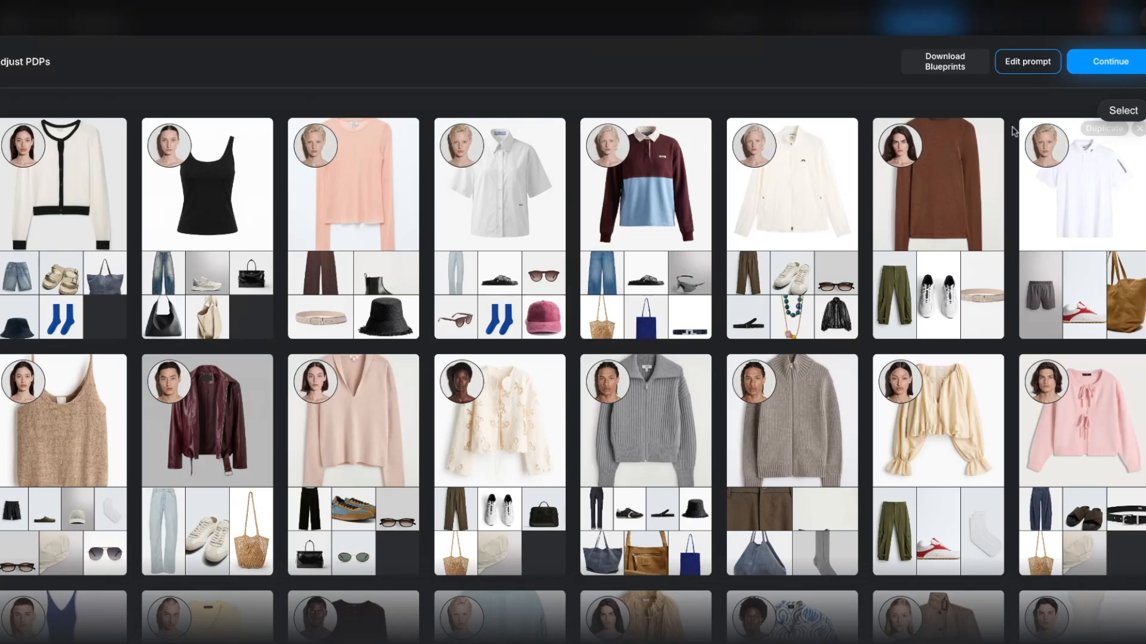
# Step: Duplicate the white zip jacket's PDP and delete the duplicate card
pyautogui.moveTo(1007, 133)
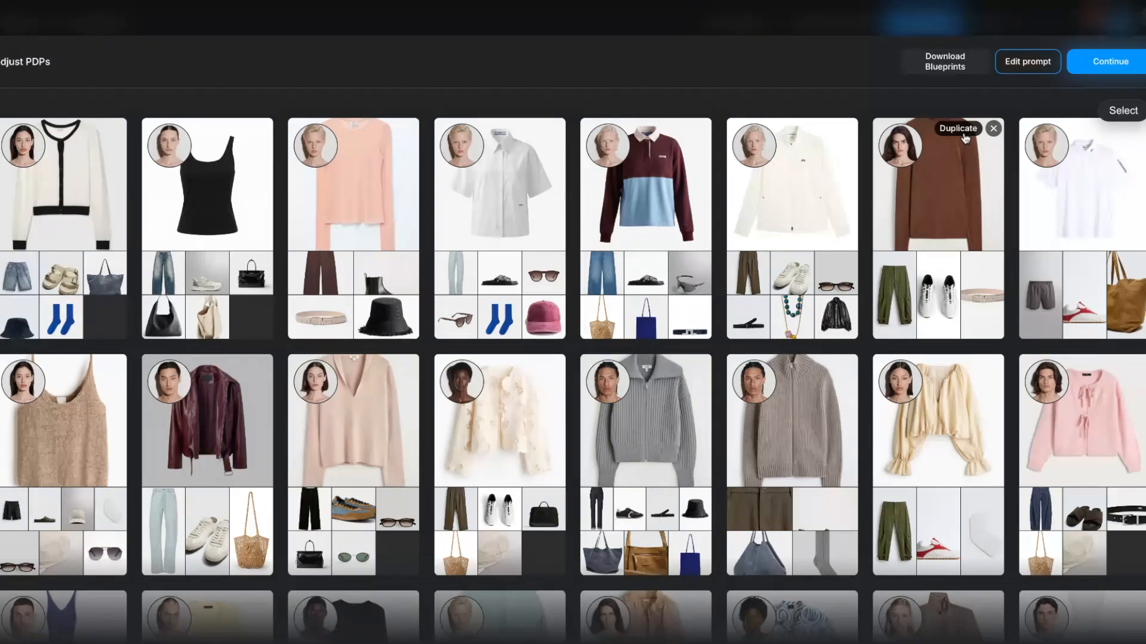
pyautogui.moveTo(795, 136)
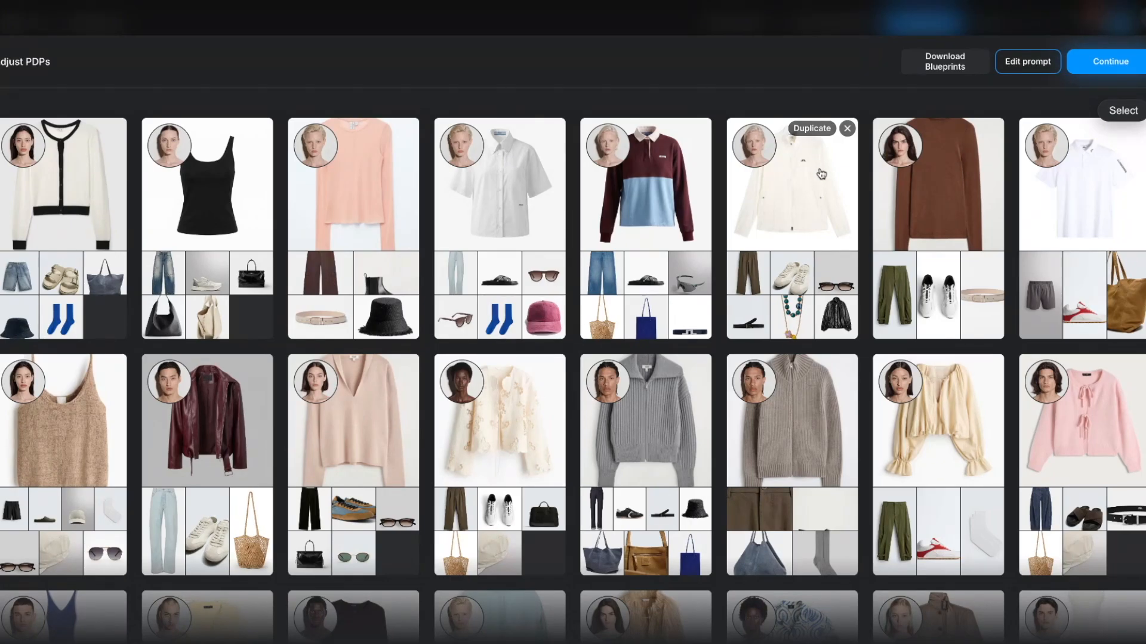
pyautogui.click(809, 132)
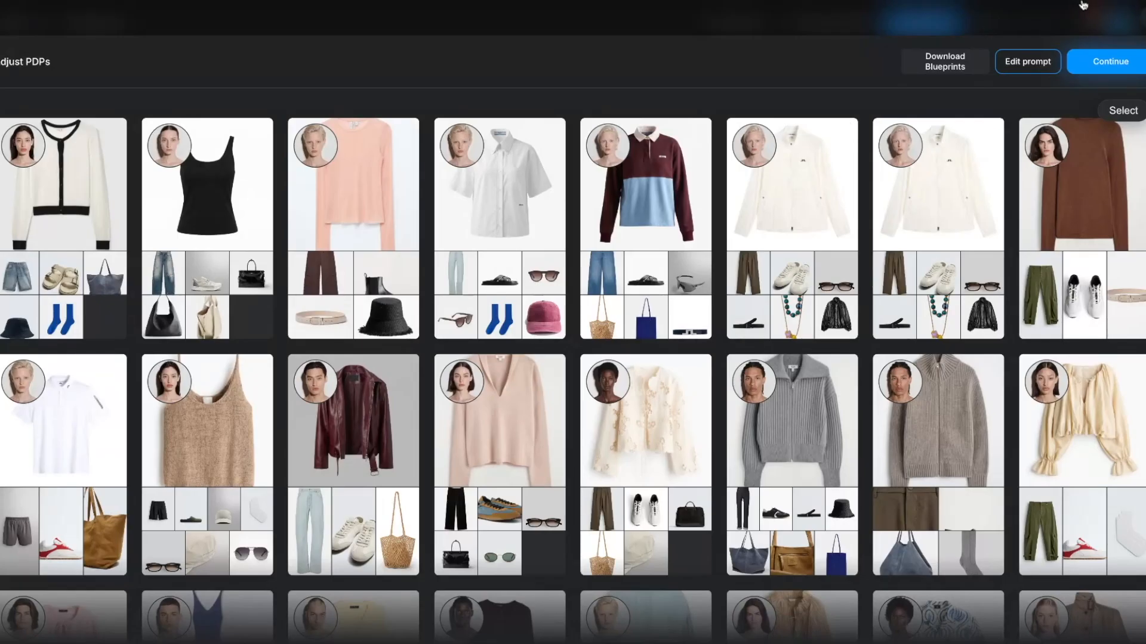
pyautogui.moveTo(941, 132)
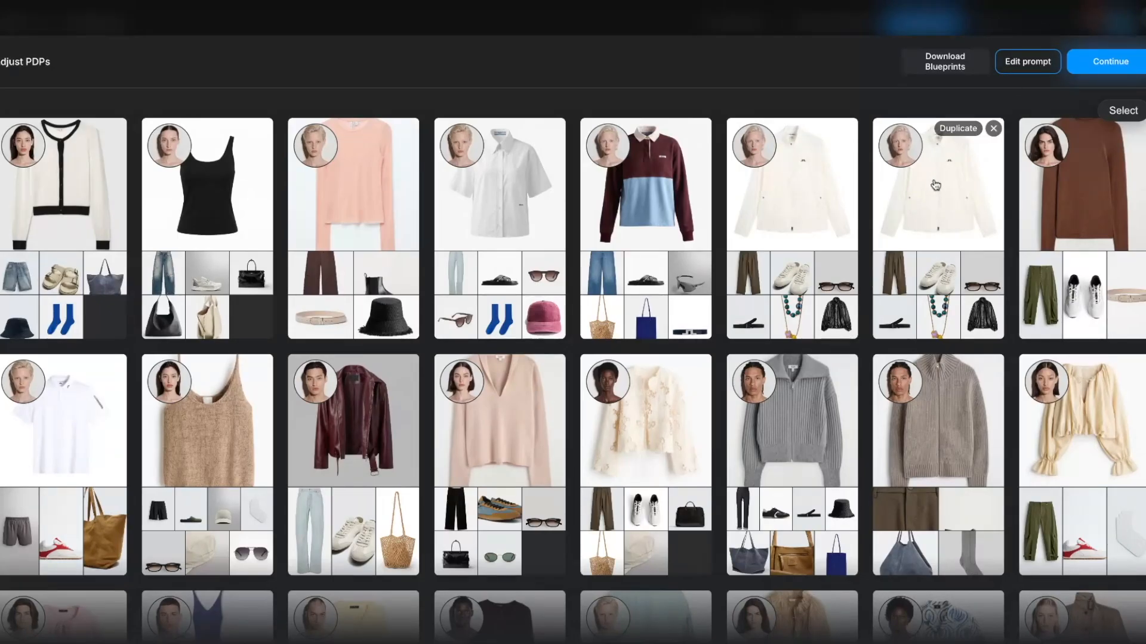
pyautogui.click(994, 129)
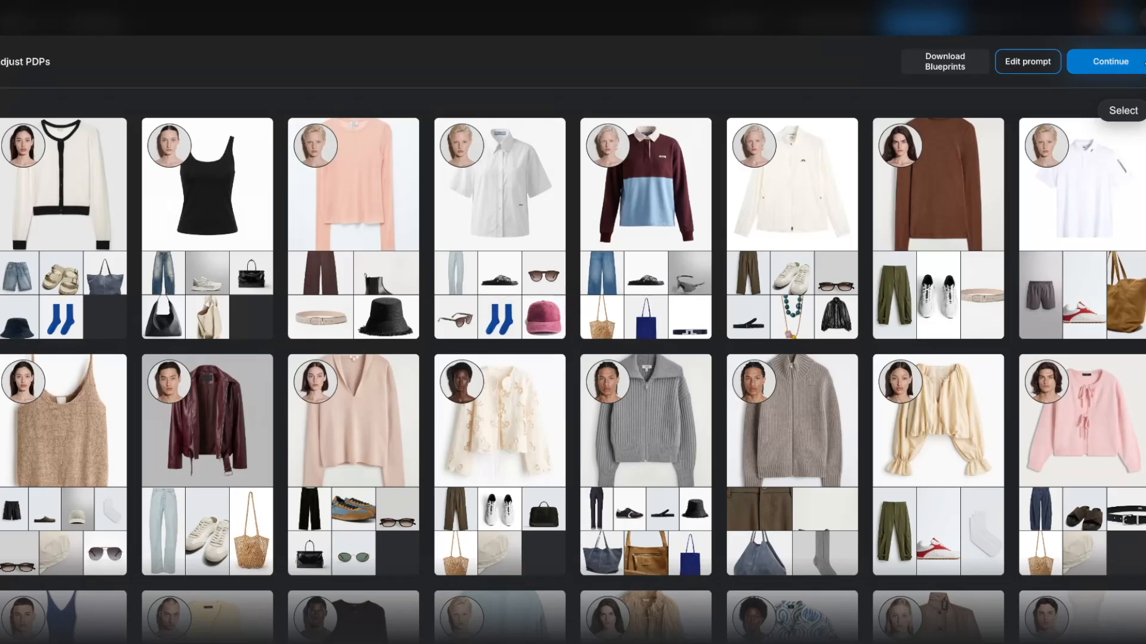
# Step: Continue to the angle settings and add the front mid-shot angle with bent arms and tilted hips to Tops
pyautogui.click(1143, 63)
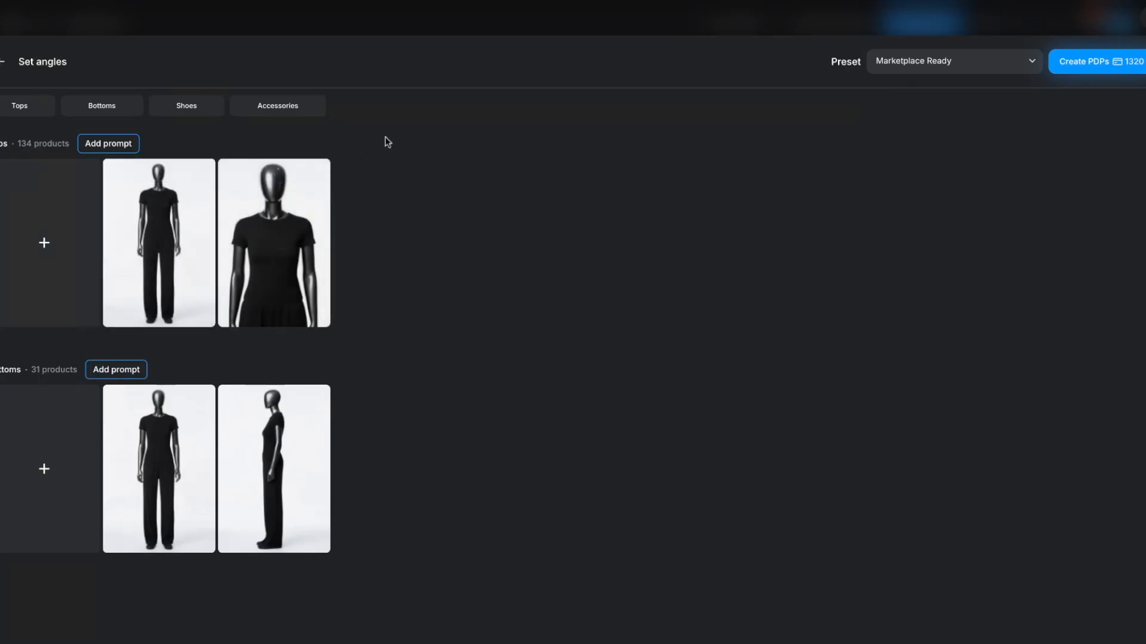
pyautogui.click(42, 243)
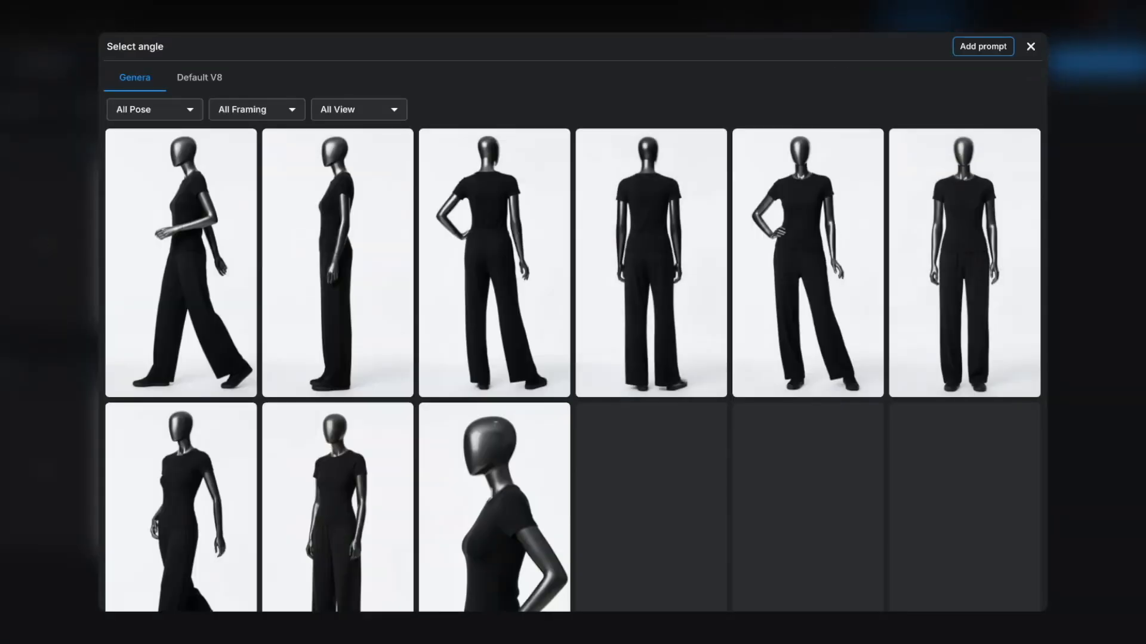
pyautogui.scroll(-2, 113, 259)
pyautogui.scroll(-2, 114, 260)
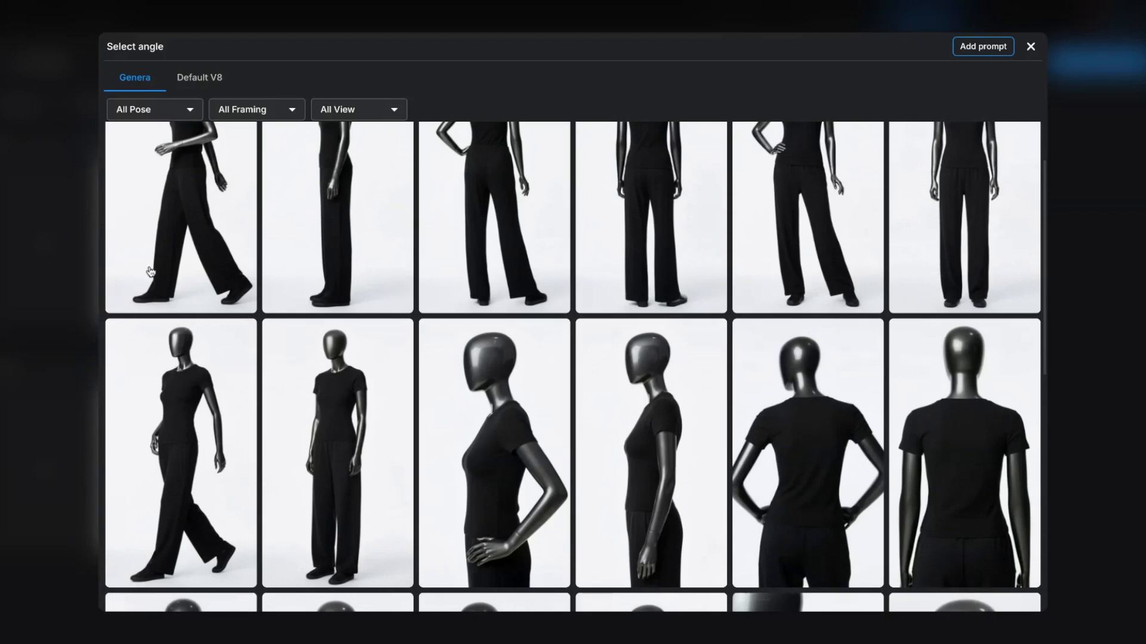
pyautogui.scroll(-3, 181, 272)
pyautogui.scroll(-2, 181, 272)
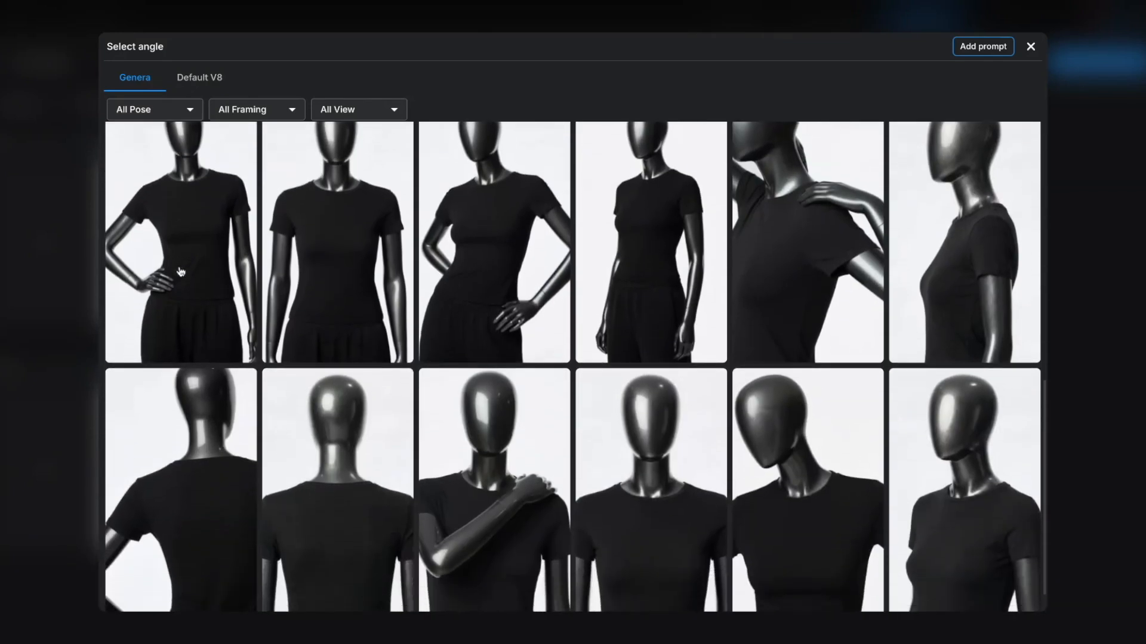
pyautogui.scroll(5, 181, 272)
pyautogui.scroll(5, 575, 367)
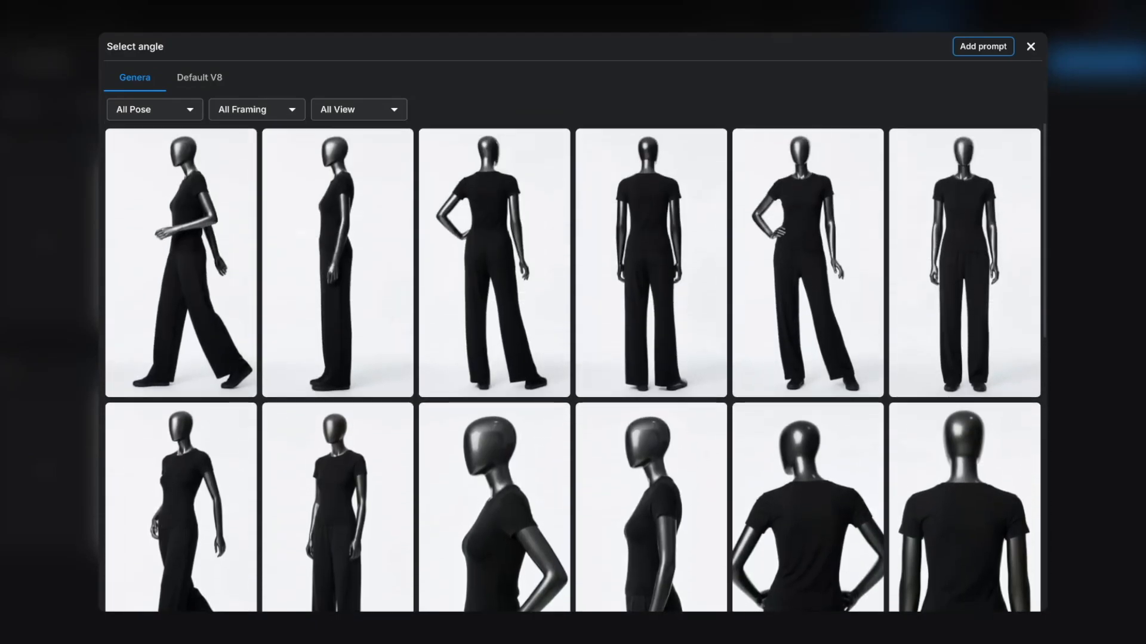
pyautogui.scroll(-2, 370, 341)
pyautogui.scroll(-4, 371, 347)
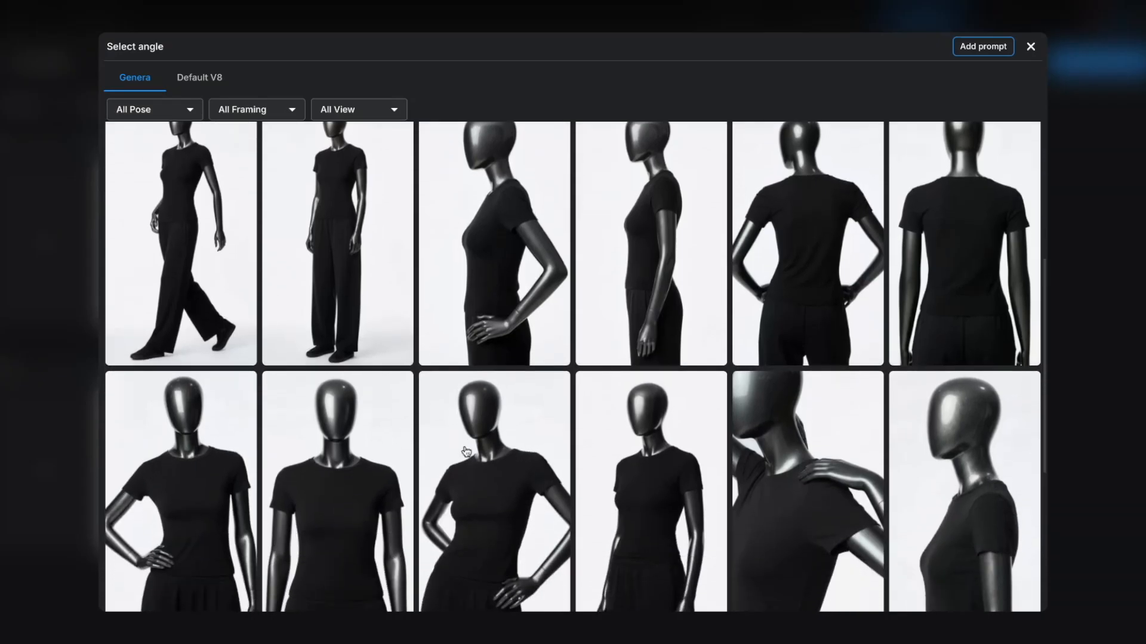
pyautogui.click(467, 454)
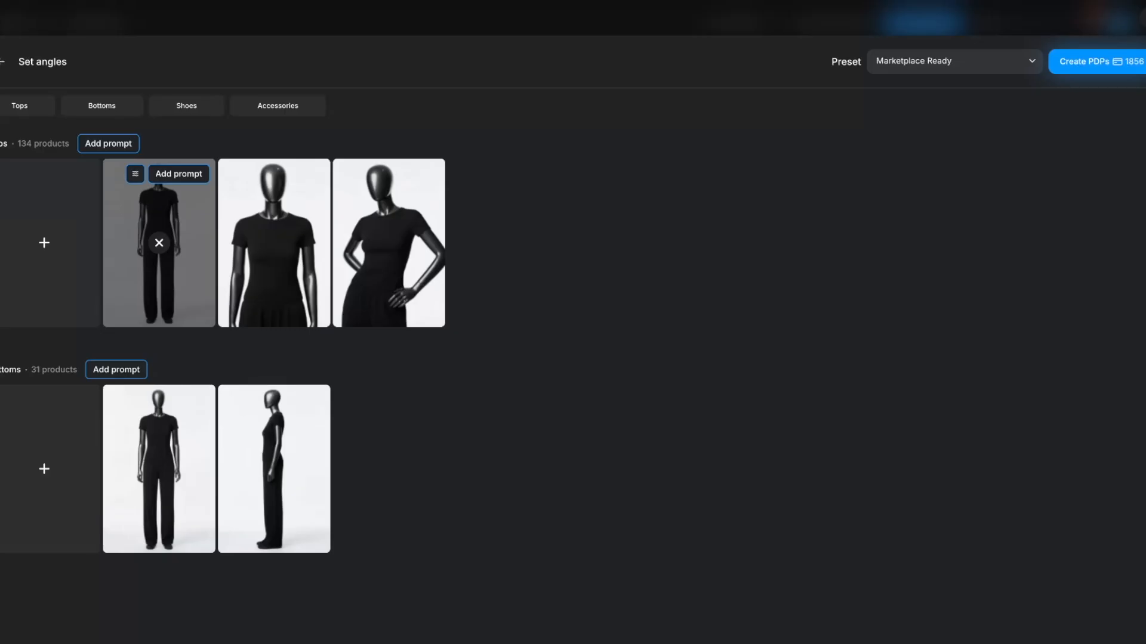
# Step: Filter the Tops angle library to Mid Shot framing and add the back view with both hands on the hips
pyautogui.click(47, 262)
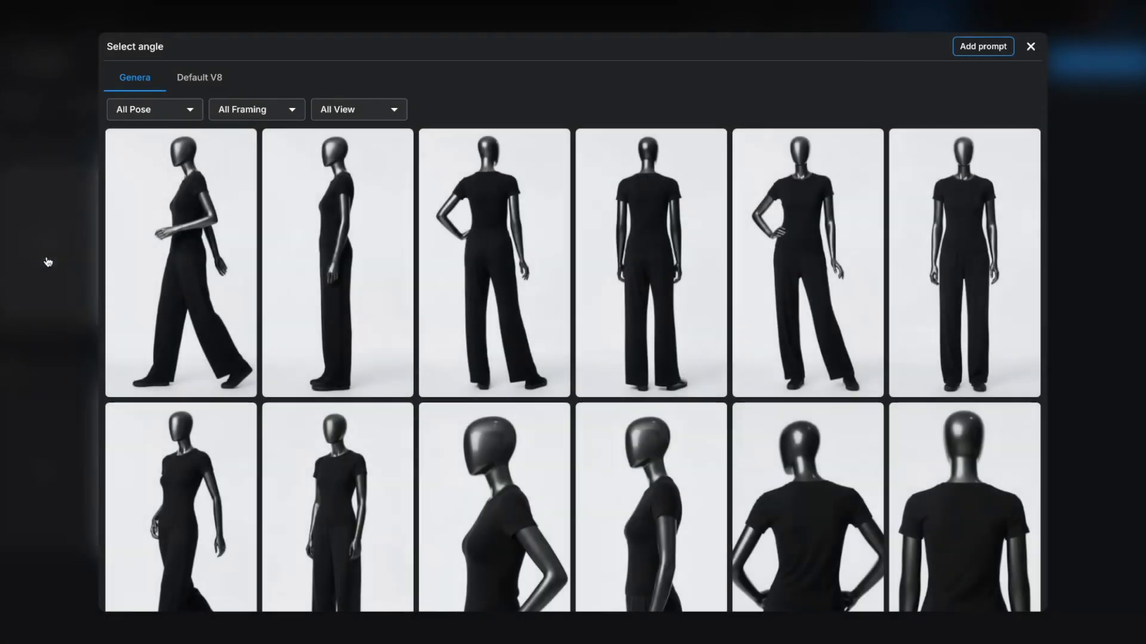
pyautogui.scroll(-7, 251, 376)
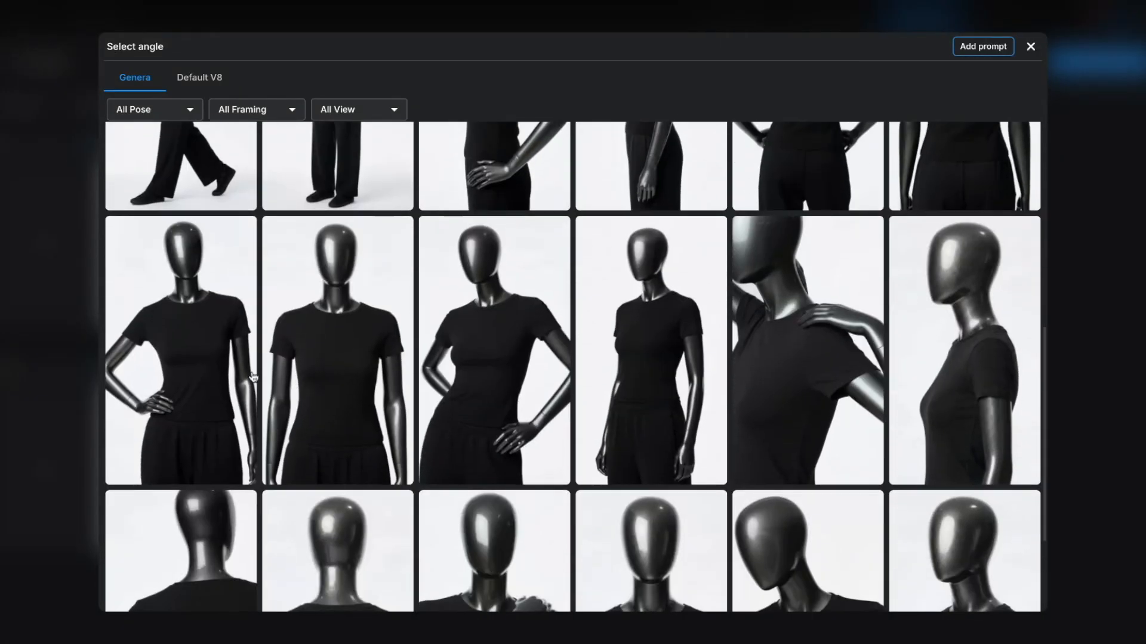
pyautogui.scroll(-2, 252, 376)
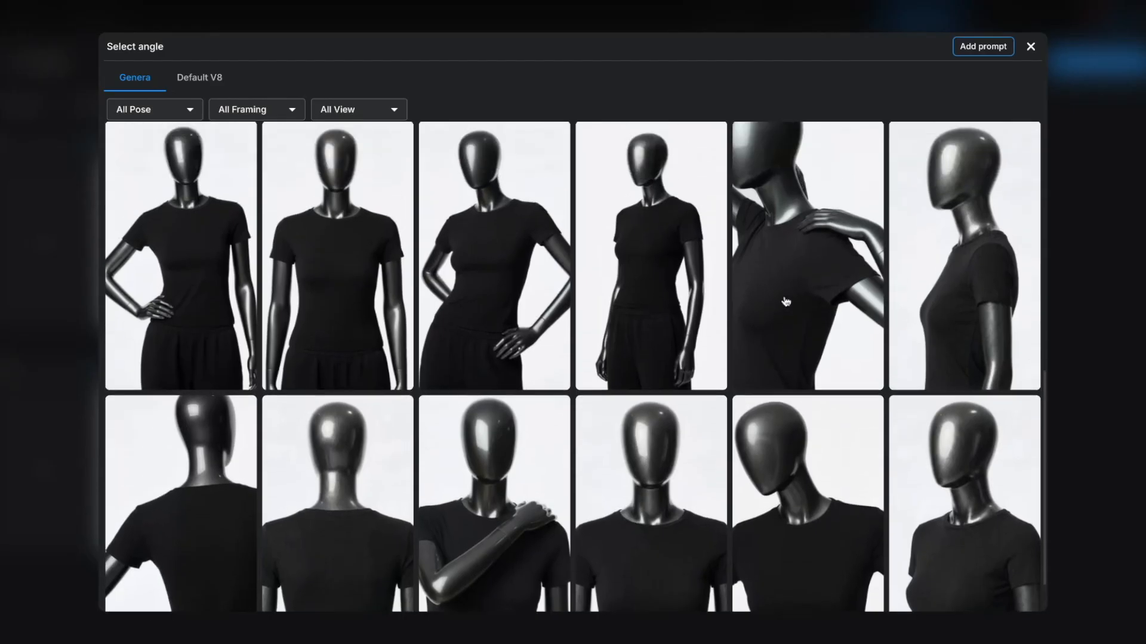
pyautogui.scroll(1, 786, 301)
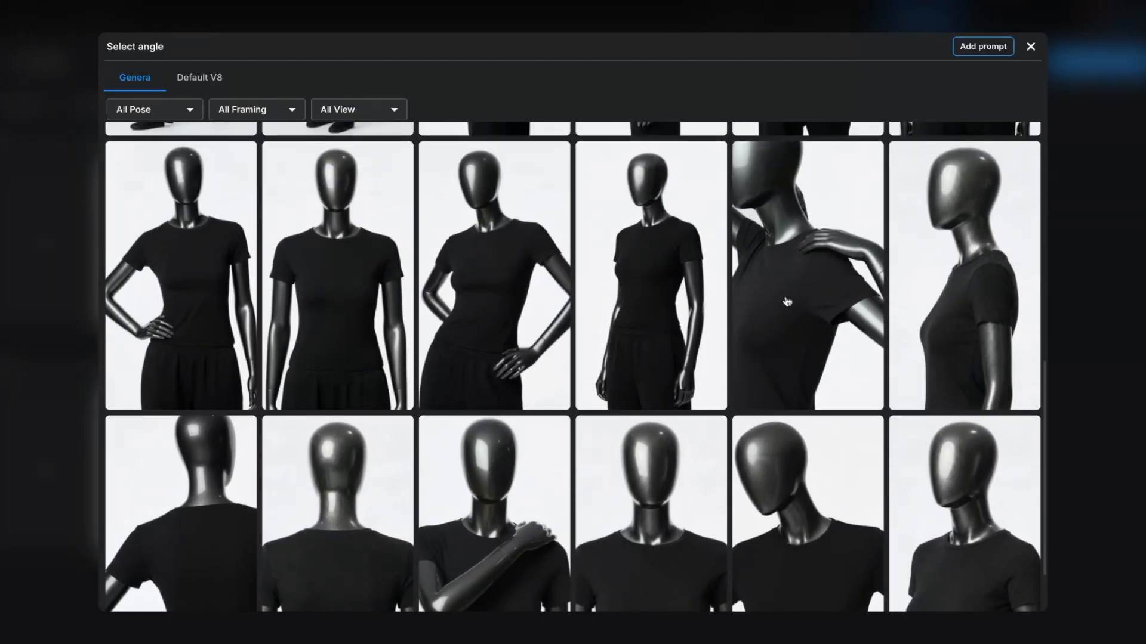
pyautogui.click(189, 114)
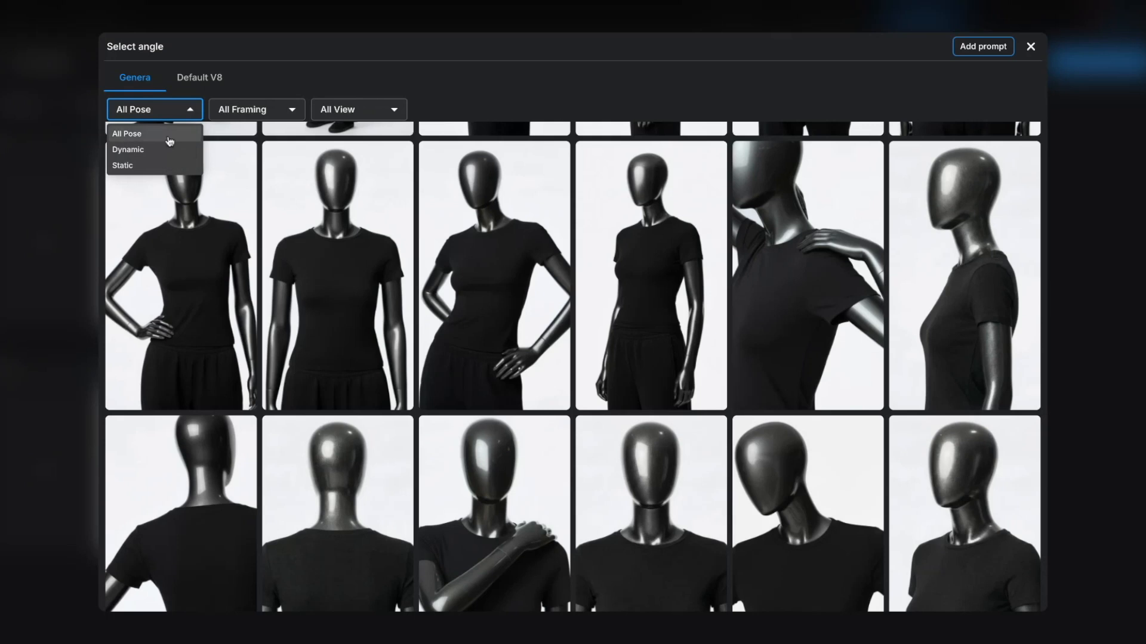
pyautogui.click(246, 94)
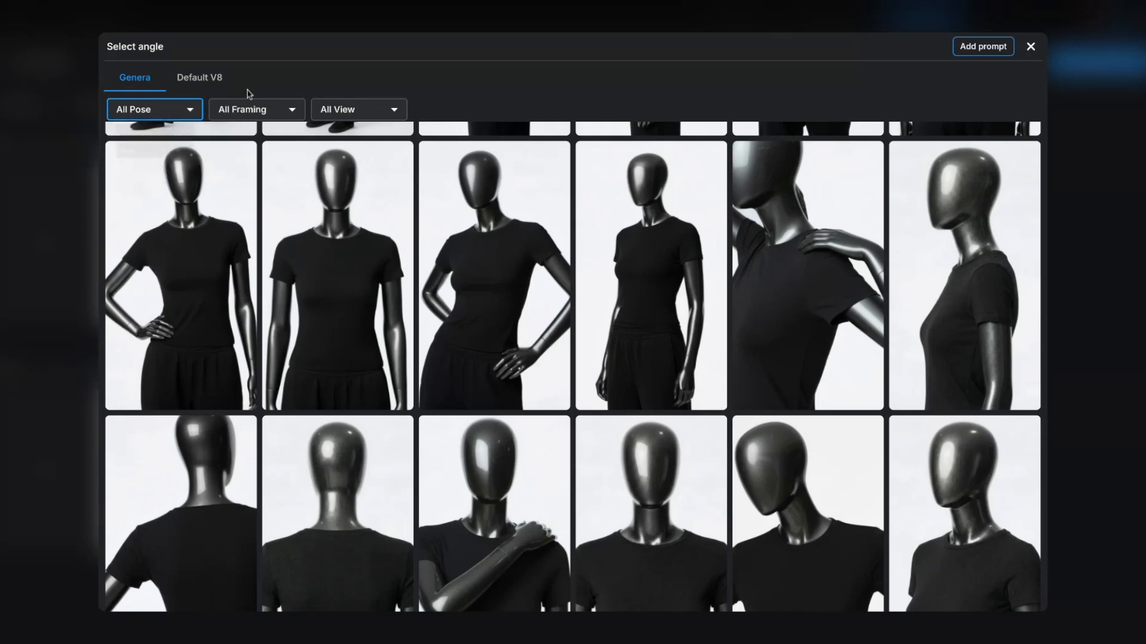
pyautogui.click(251, 112)
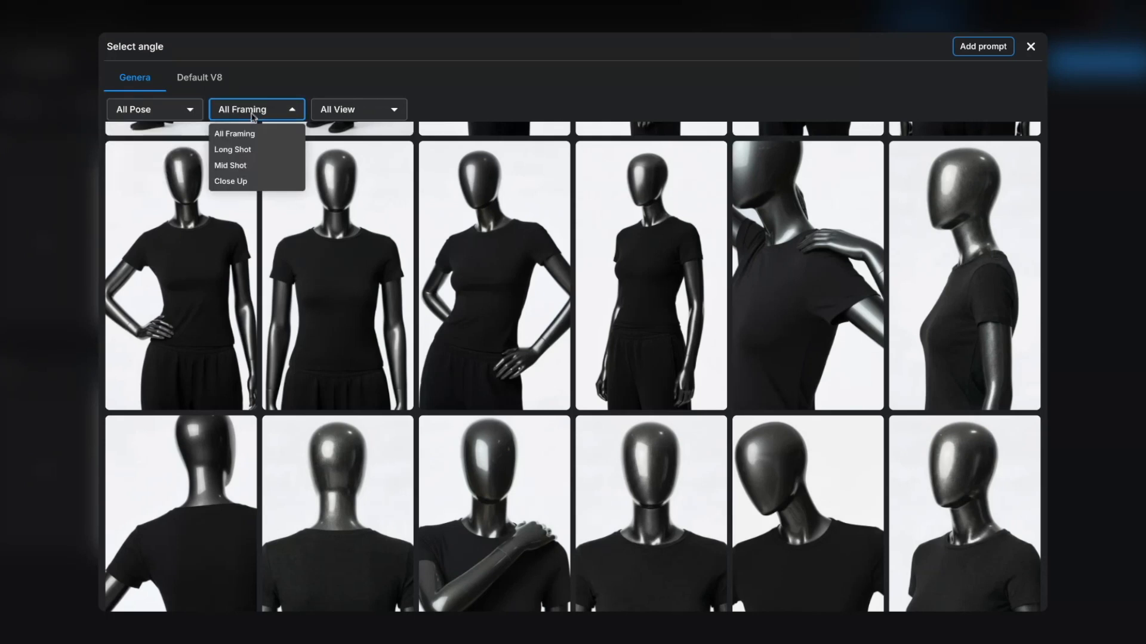
pyautogui.click(261, 168)
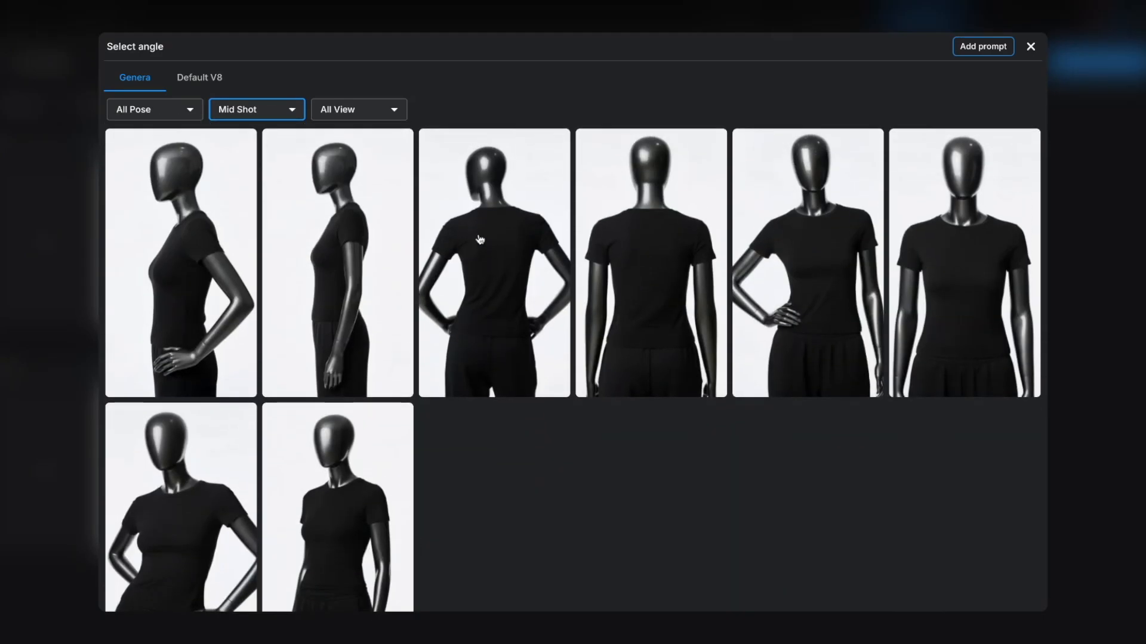
pyautogui.click(487, 241)
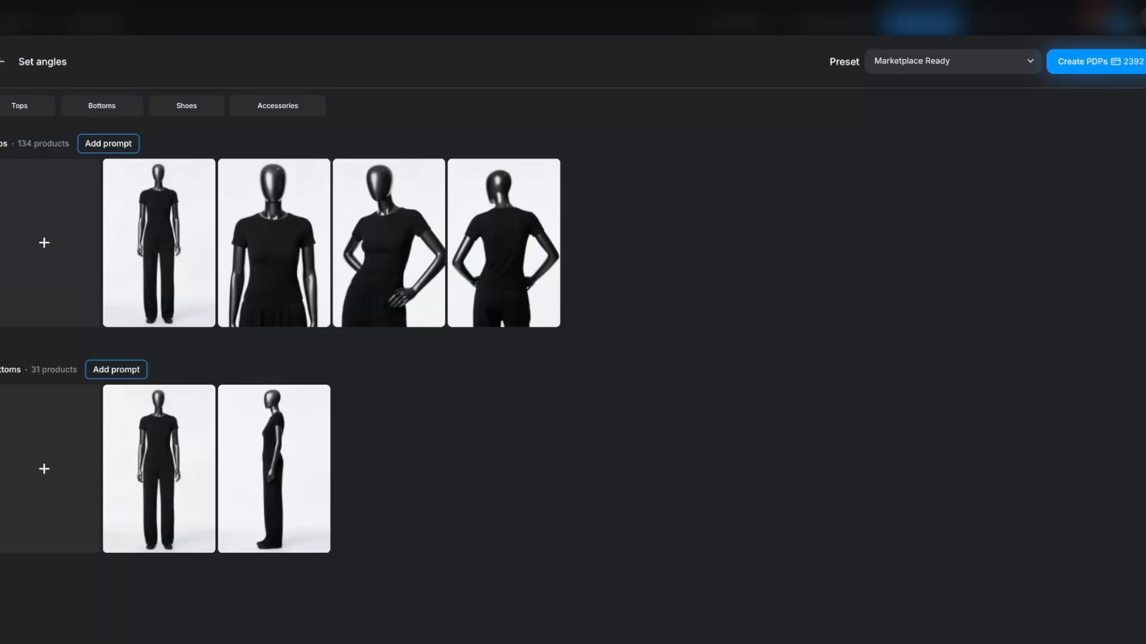
# Step: Examine the angle library for Bottoms, first with all framings and then filtered to Close Up
pyautogui.click(51, 421)
pyautogui.click(234, 108)
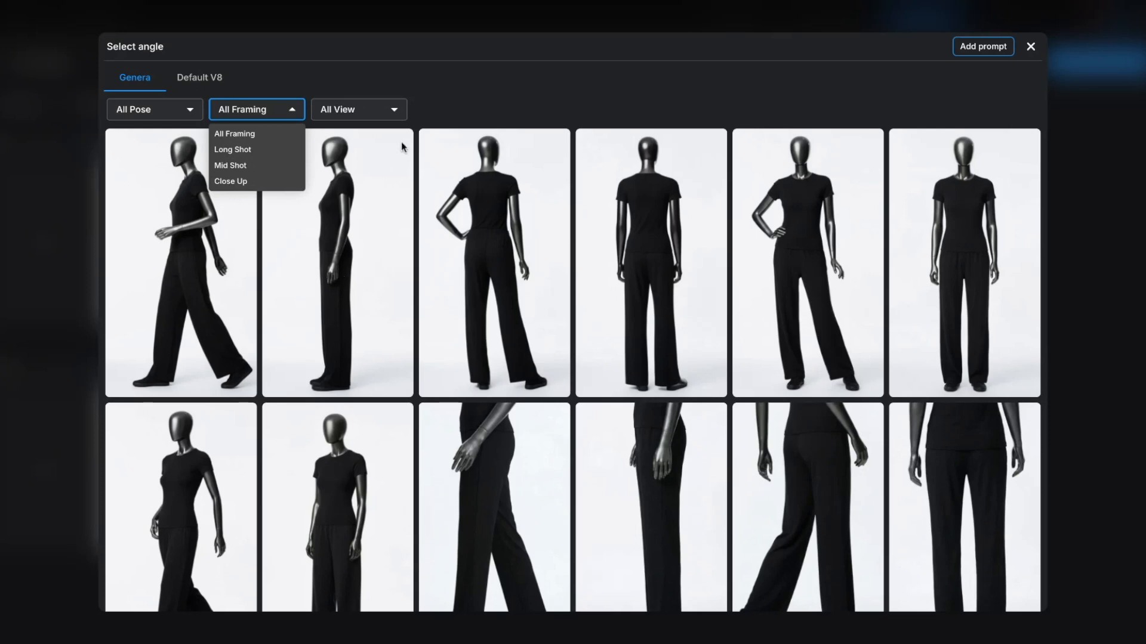
pyautogui.click(460, 84)
pyautogui.scroll(-4, 424, 235)
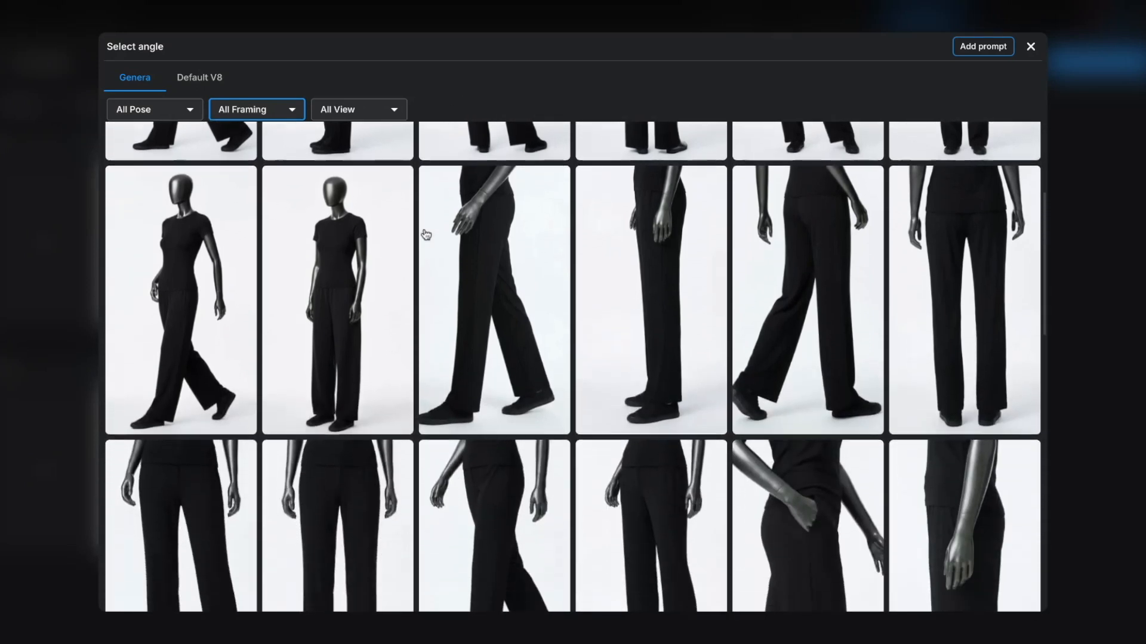
pyautogui.scroll(-6, 425, 234)
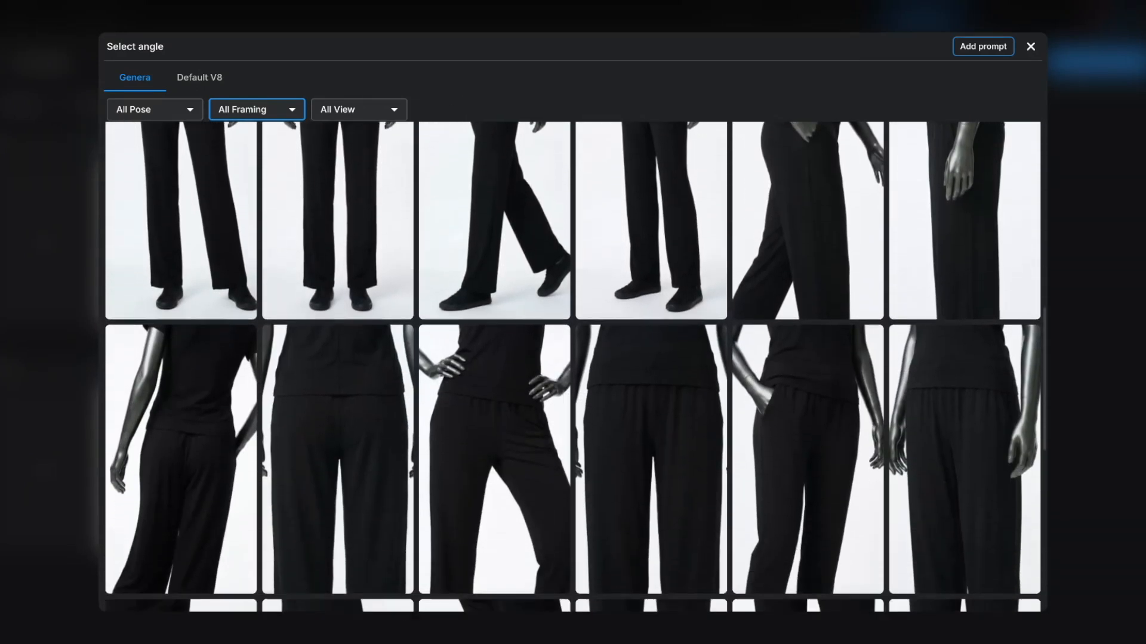
pyautogui.scroll(-3, 425, 234)
pyautogui.click(243, 108)
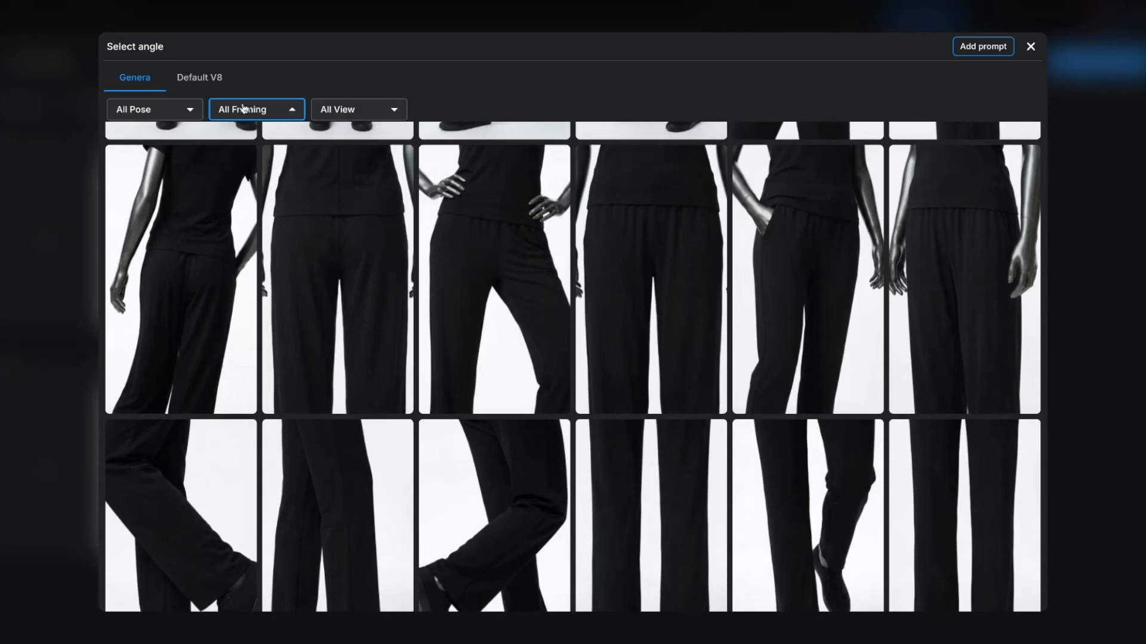
pyautogui.click(243, 179)
pyautogui.scroll(-2, 335, 330)
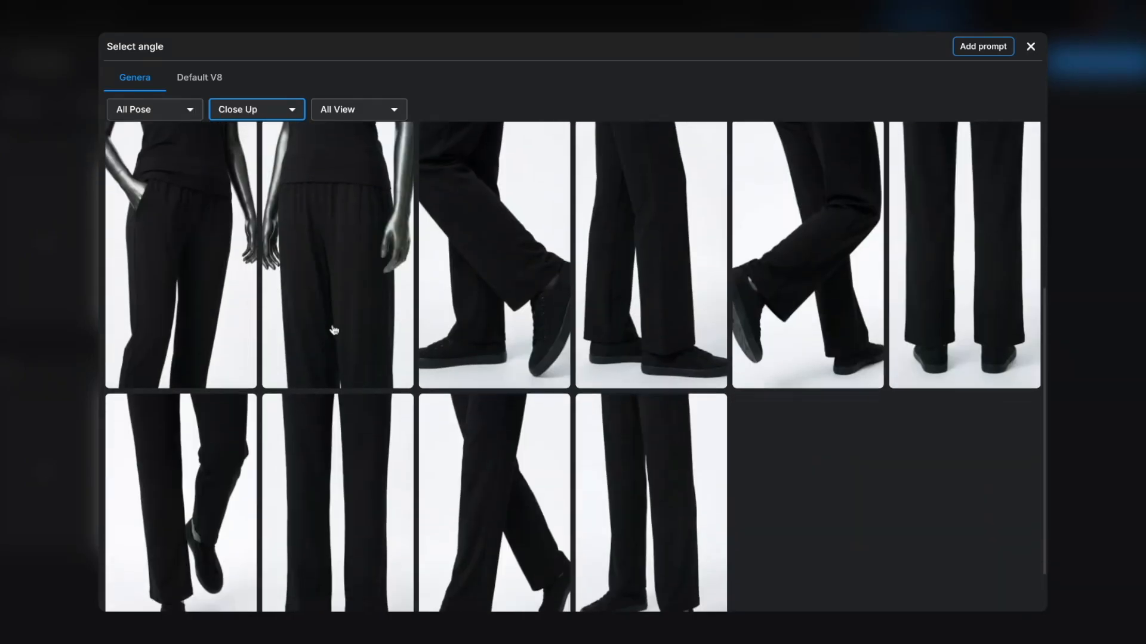
pyautogui.scroll(-1, 334, 330)
pyautogui.scroll(2, 334, 330)
pyautogui.scroll(1, 328, 219)
pyautogui.click(357, 111)
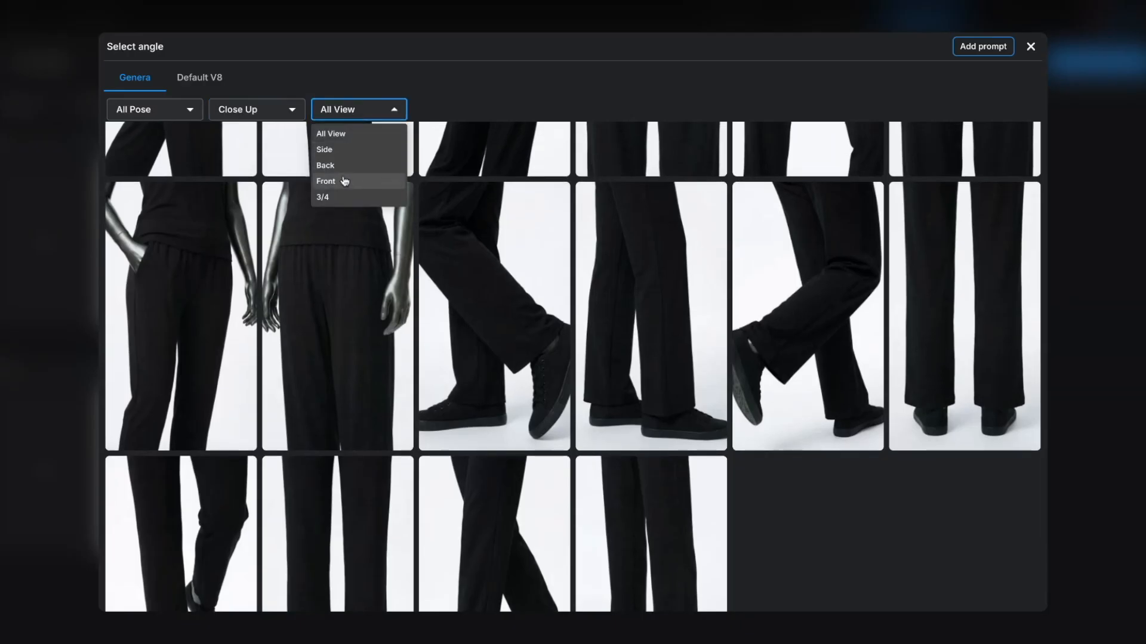
pyautogui.click(391, 62)
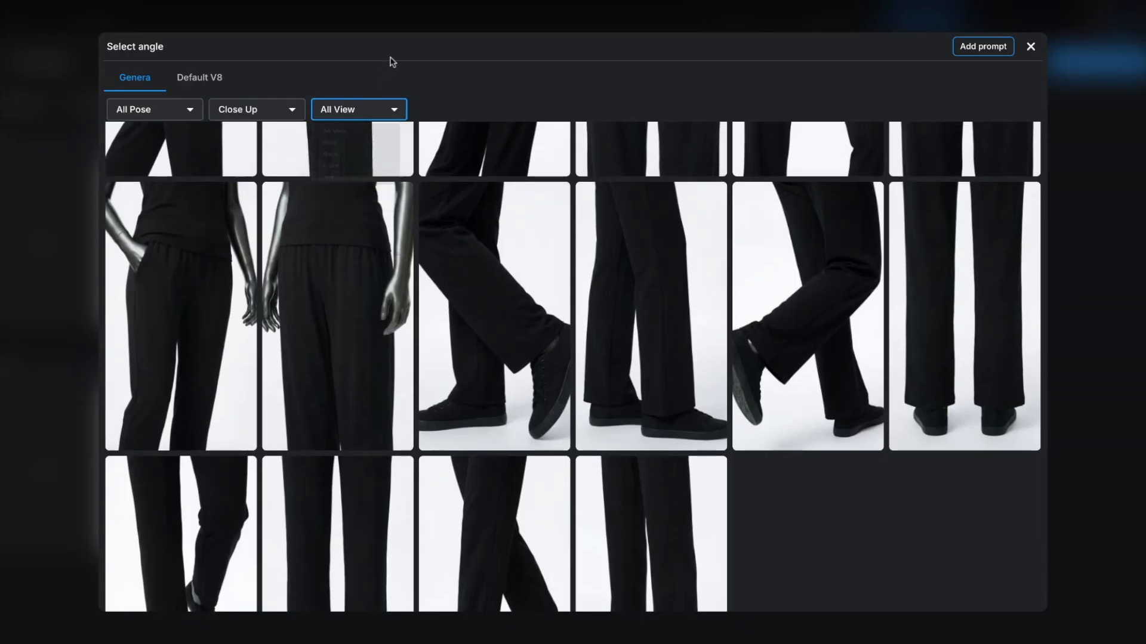
pyautogui.scroll(-2, 397, 181)
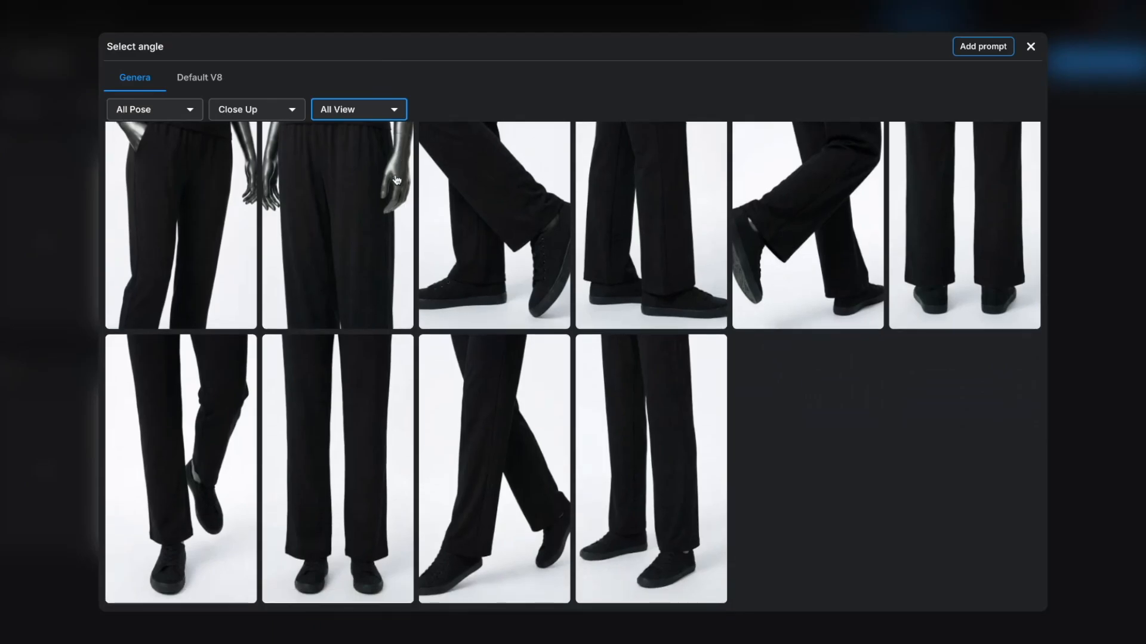
pyautogui.scroll(3, 396, 181)
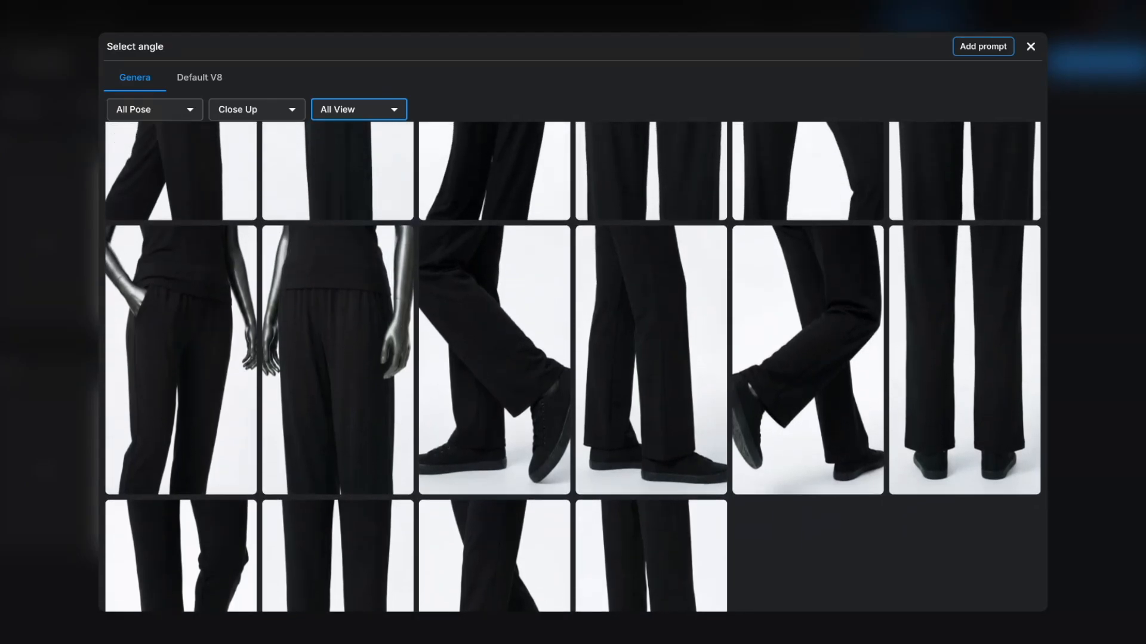
pyautogui.scroll(3, 395, 198)
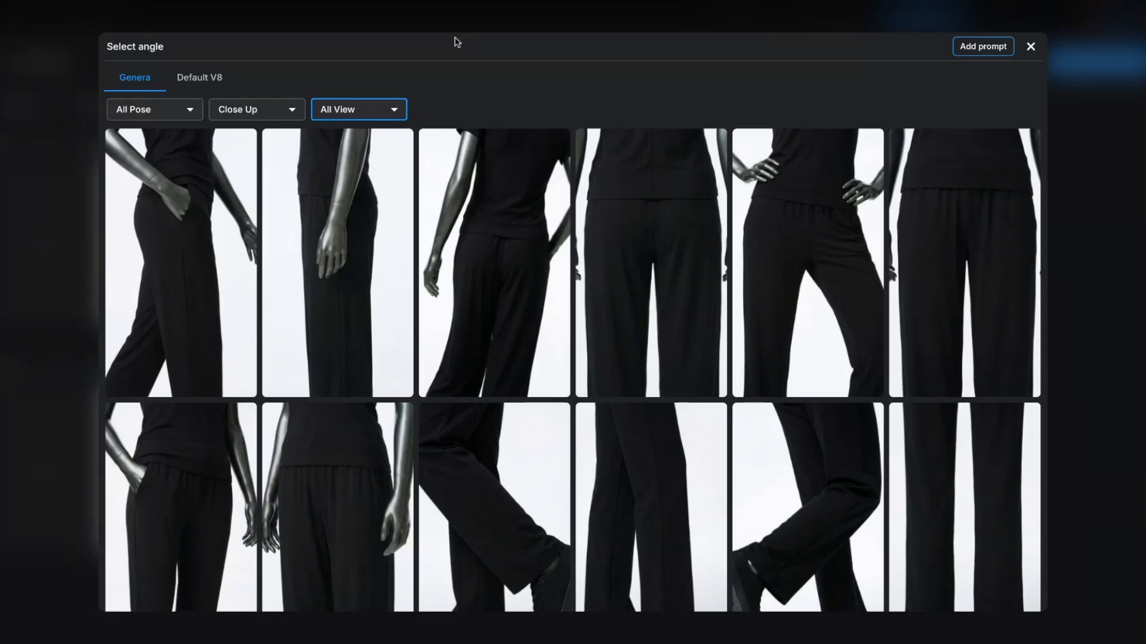
# Step: Filter the Bottoms angles to Mid Shot framing and leave the library without adding an angle
pyautogui.click(269, 107)
pyautogui.click(243, 167)
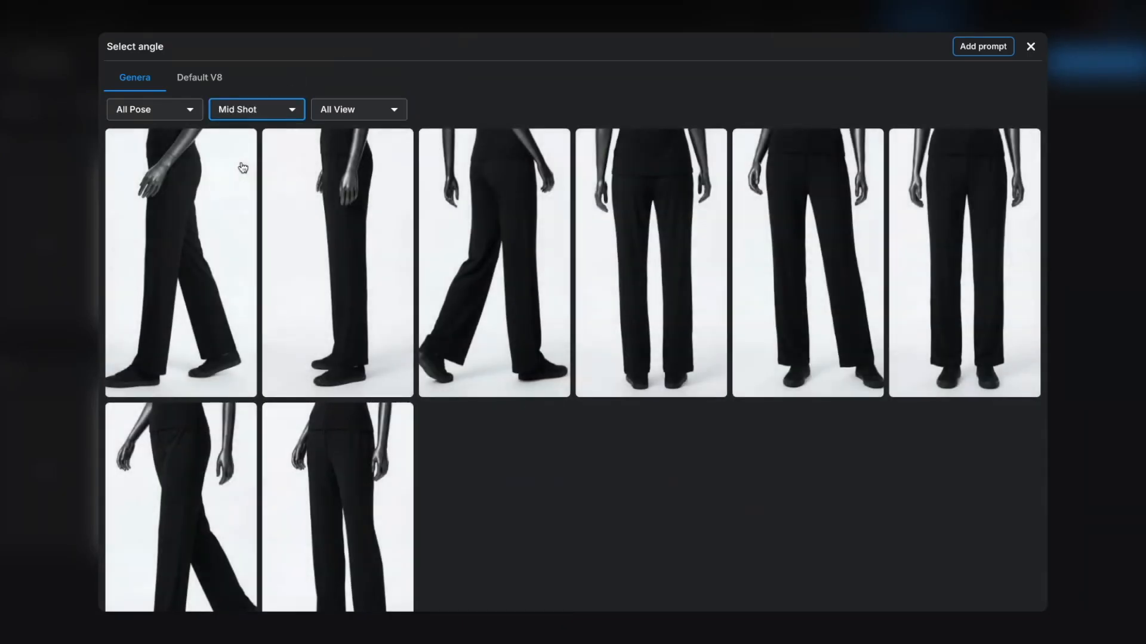
pyautogui.click(1031, 47)
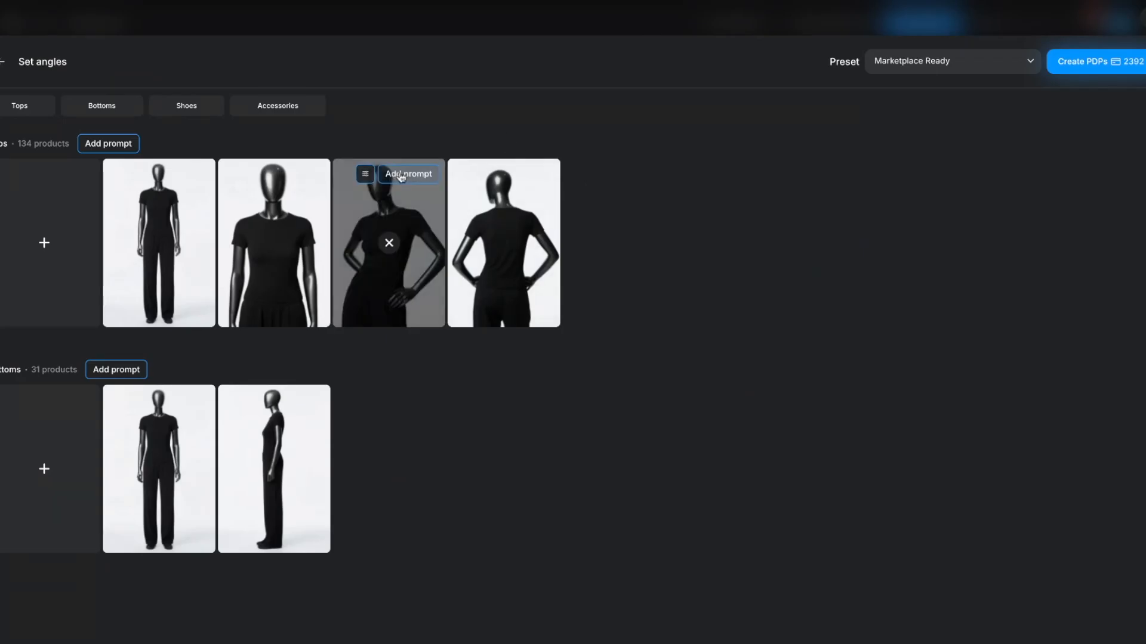
# Step: Set the generation count of the third Tops angle to 4 and apply it
pyautogui.click(370, 178)
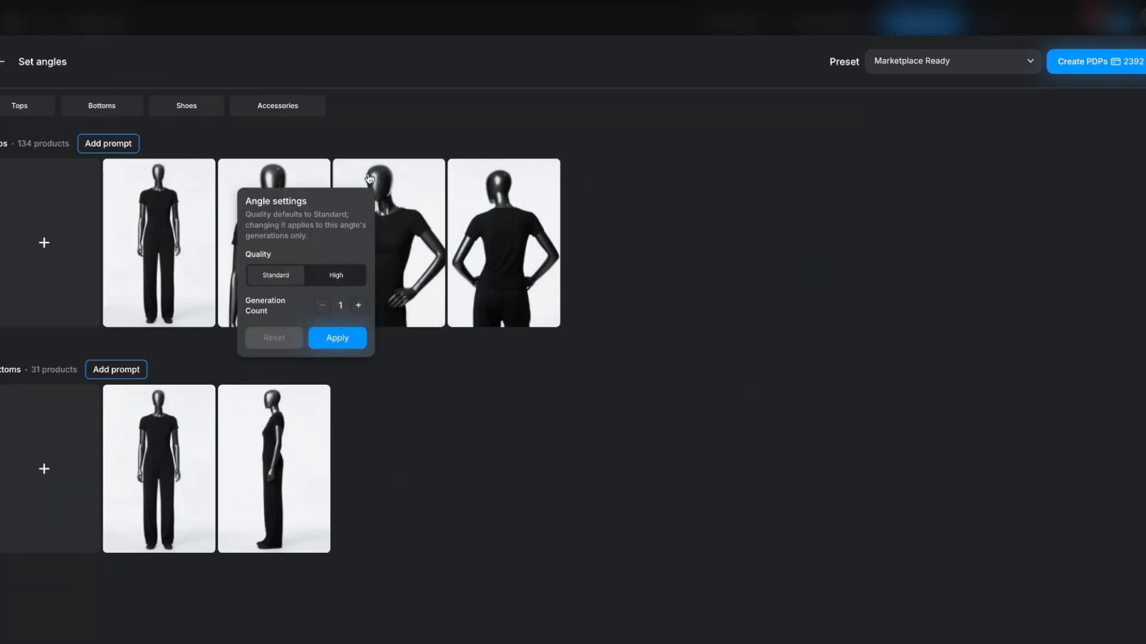
pyautogui.click(358, 307)
pyautogui.click(358, 306)
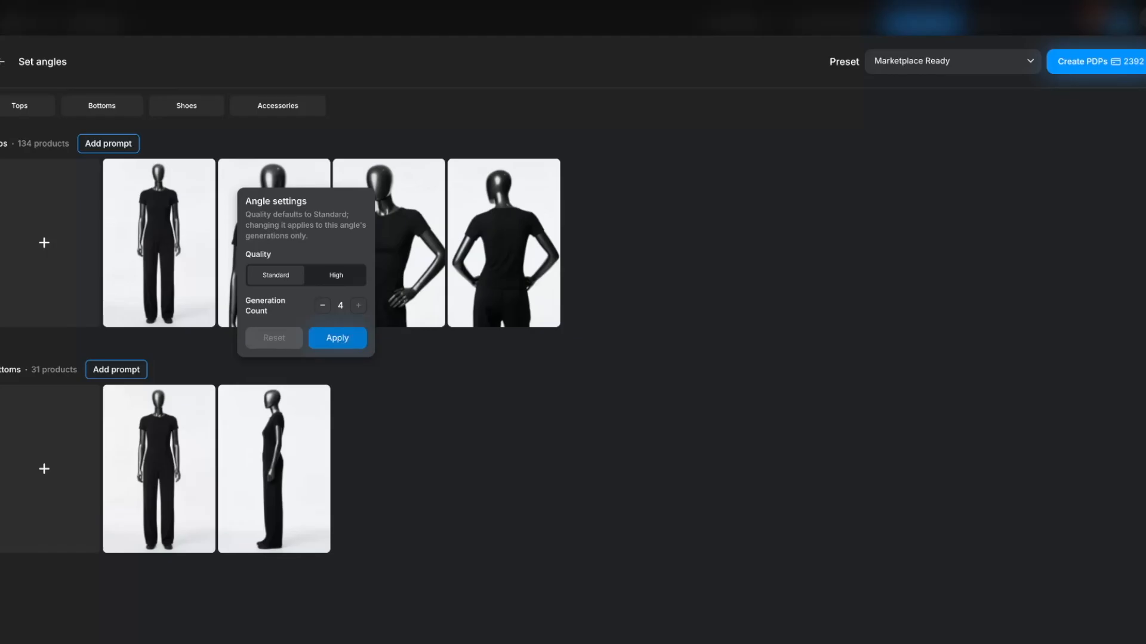
pyautogui.click(337, 338)
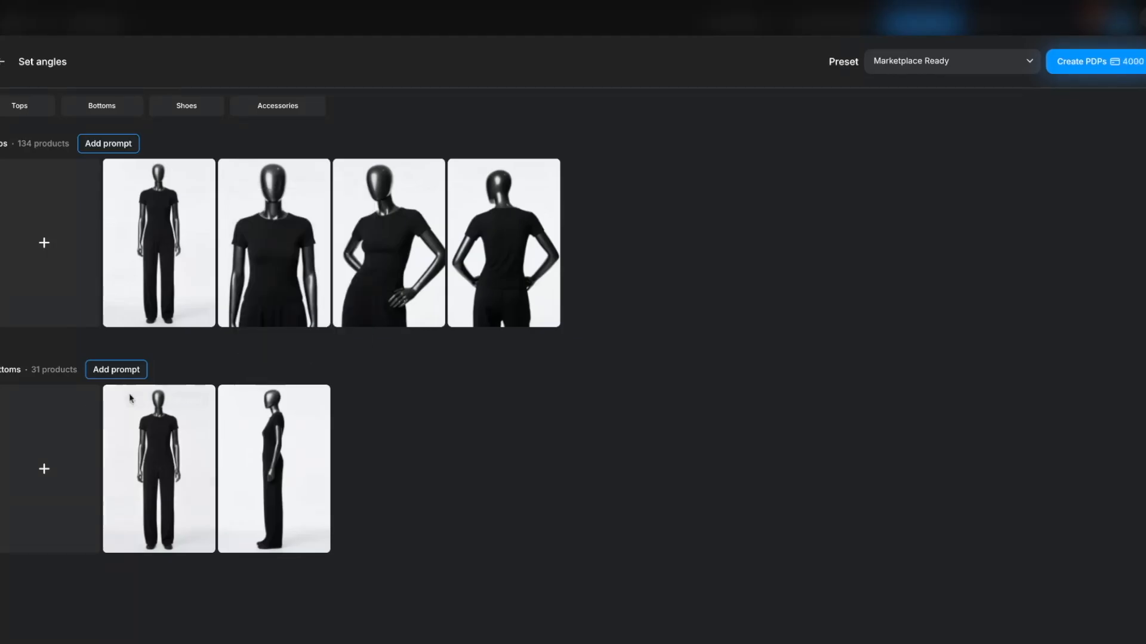
# Step: Examine the full Bottoms angle library and the available pose and view filter options
pyautogui.click(46, 485)
pyautogui.scroll(-3, 377, 384)
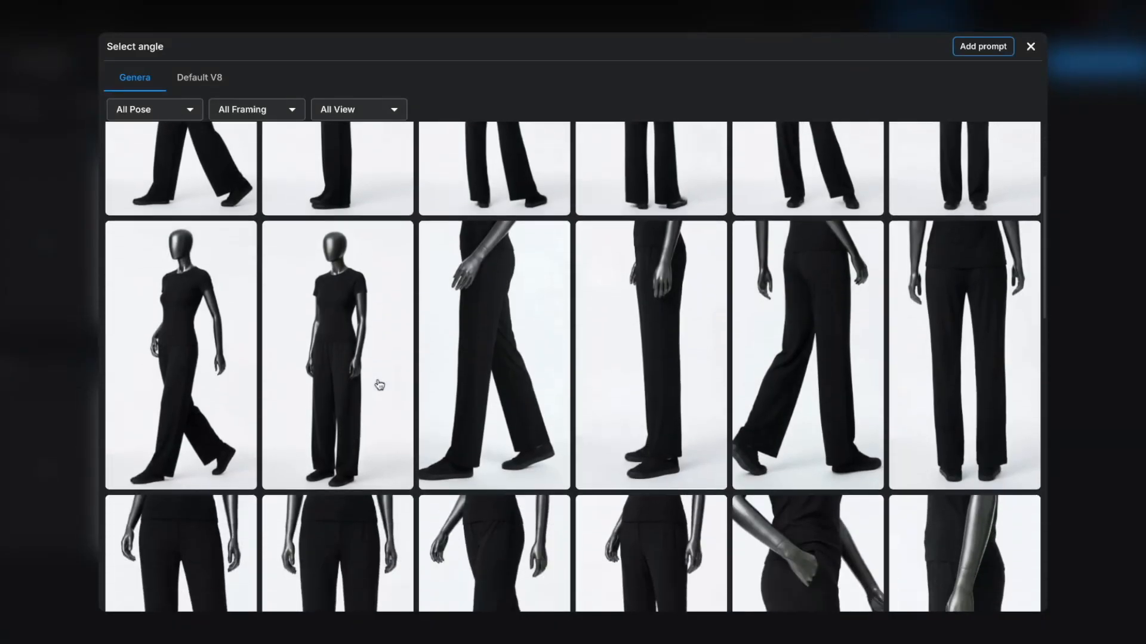
pyautogui.scroll(-5, 379, 385)
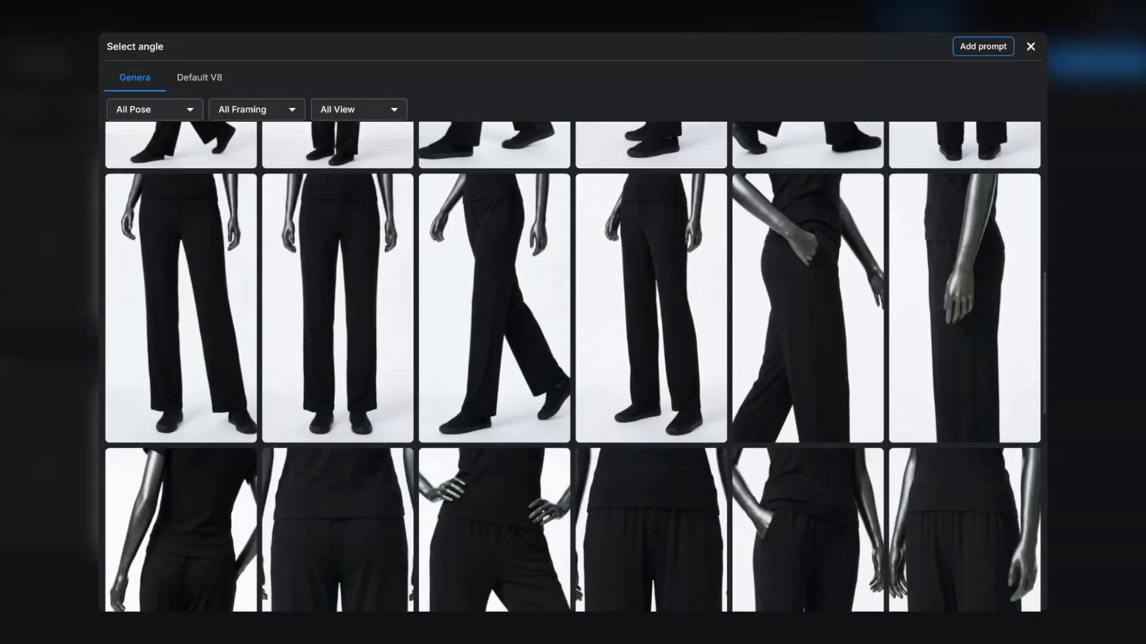
pyautogui.scroll(-1, 573, 367)
pyautogui.scroll(-1, 364, 300)
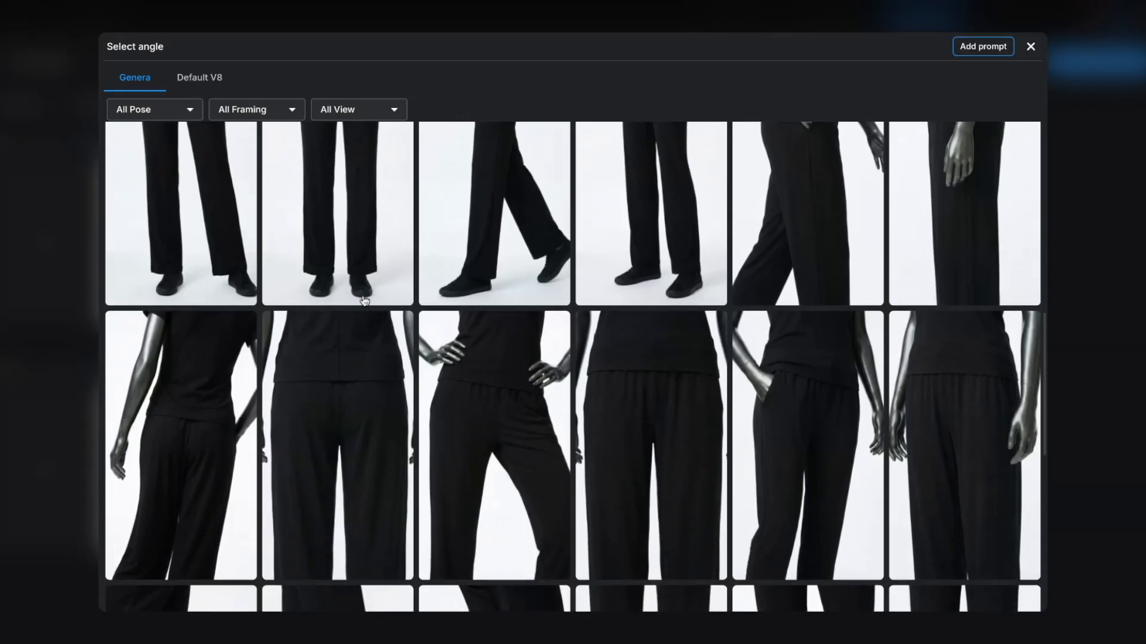
pyautogui.scroll(-5, 364, 300)
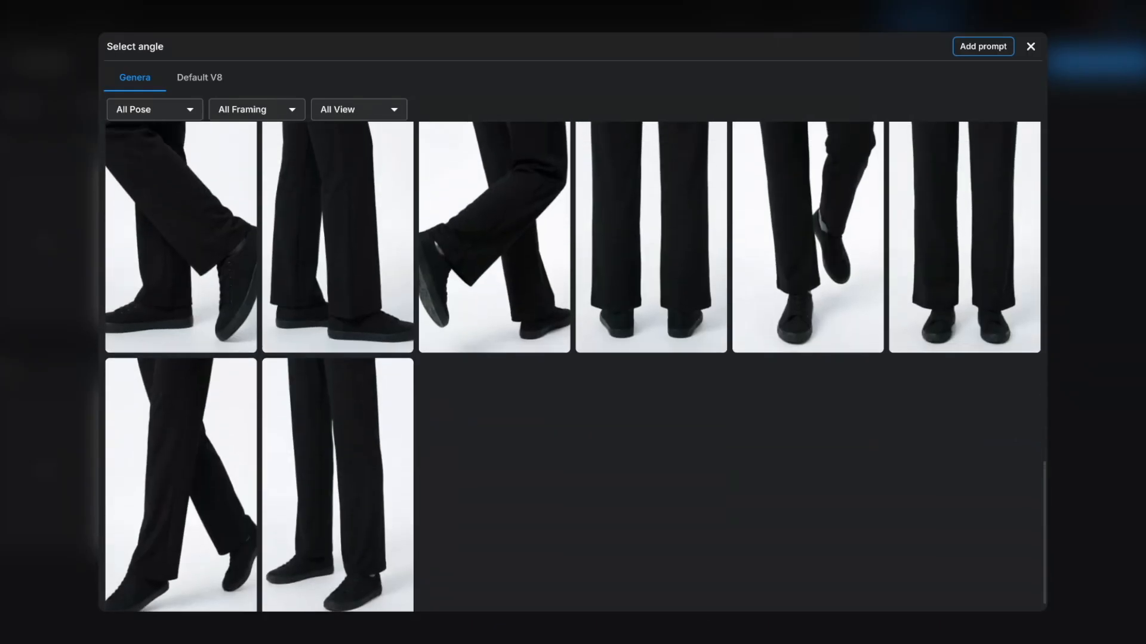
pyautogui.click(169, 113)
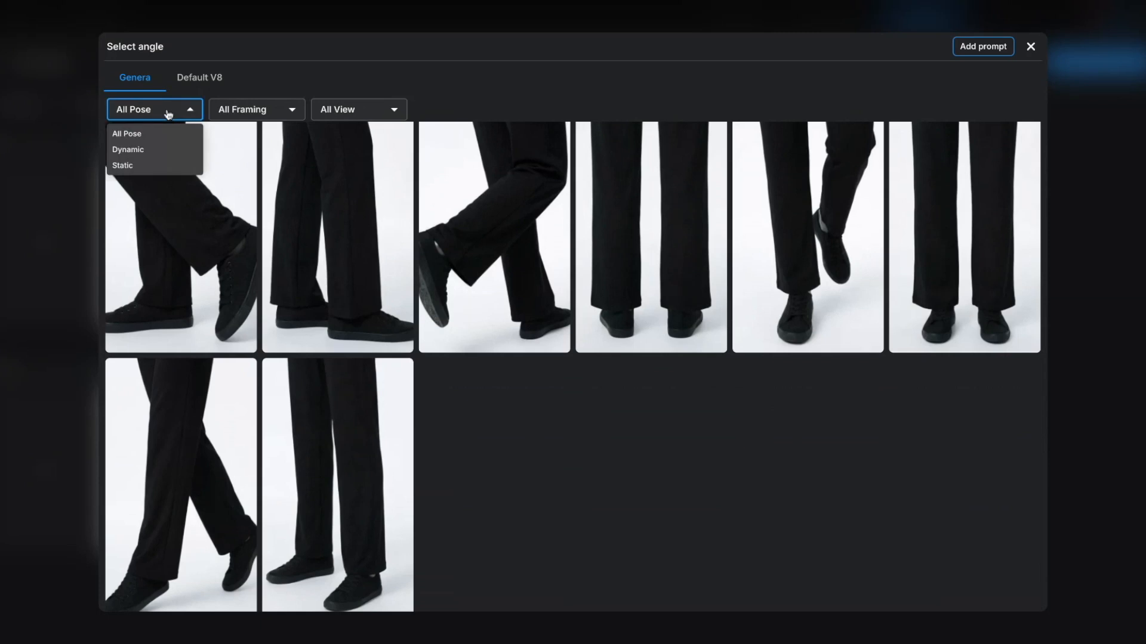
pyautogui.click(260, 69)
pyautogui.click(365, 110)
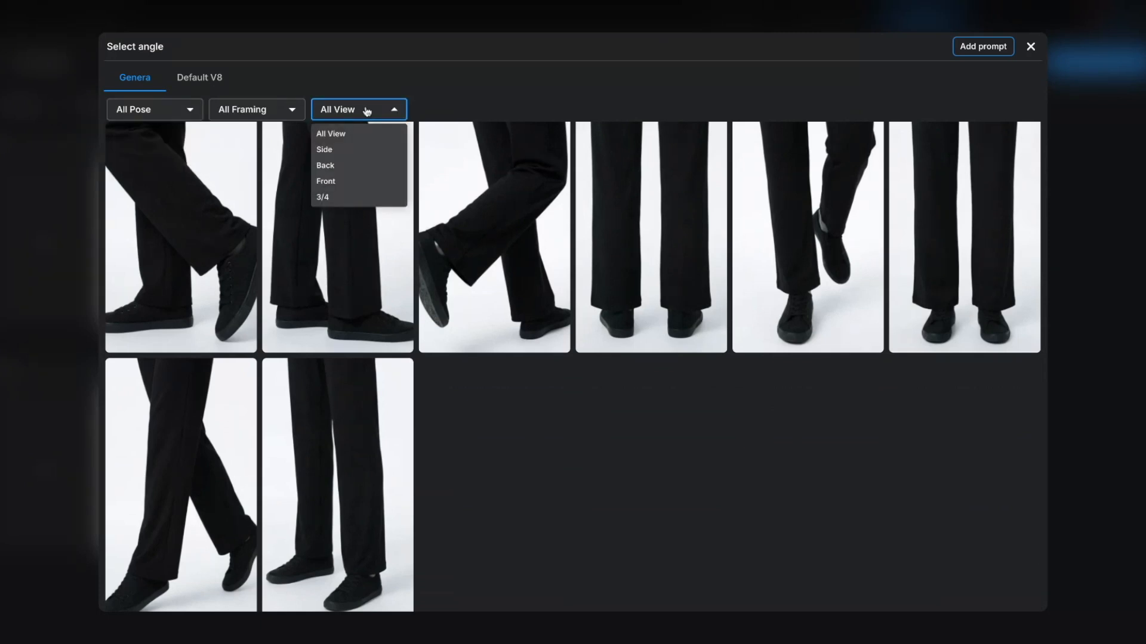
pyautogui.click(311, 75)
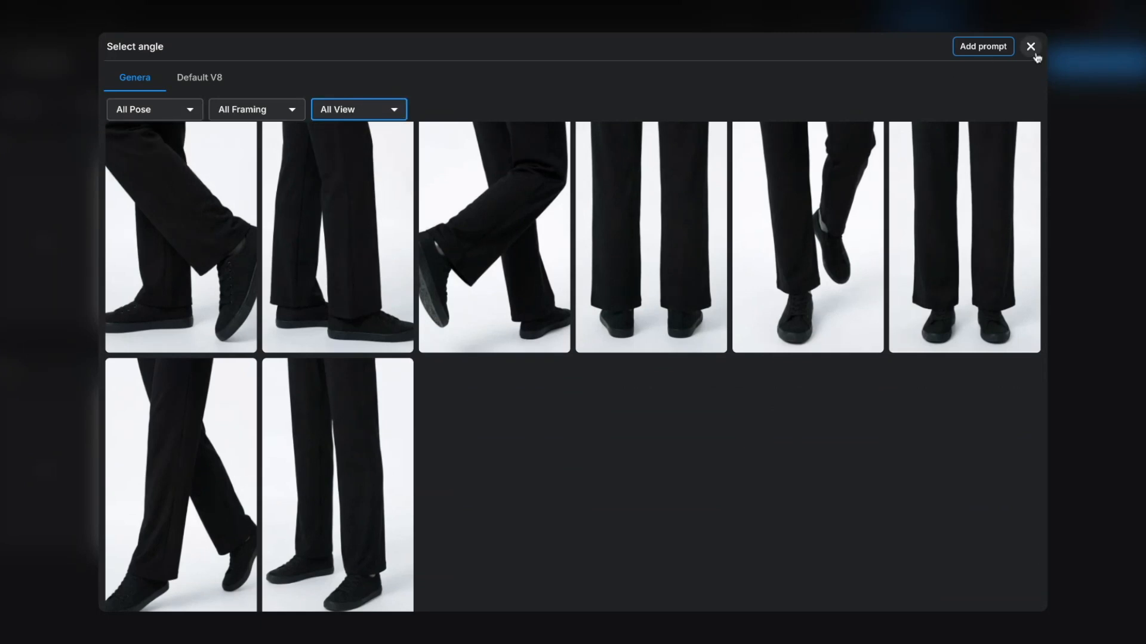
# Step: Add the close-up side view of the lower legs with one heel raised to the Bottoms angles
pyautogui.scroll(-1, 942, 170)
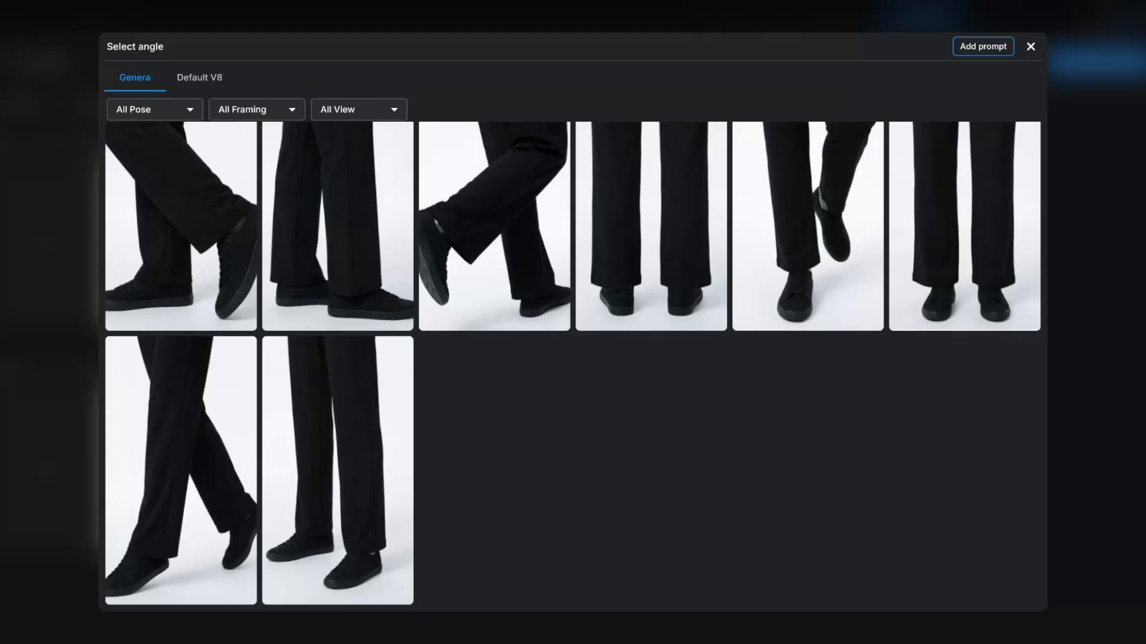
pyautogui.scroll(2, 573, 367)
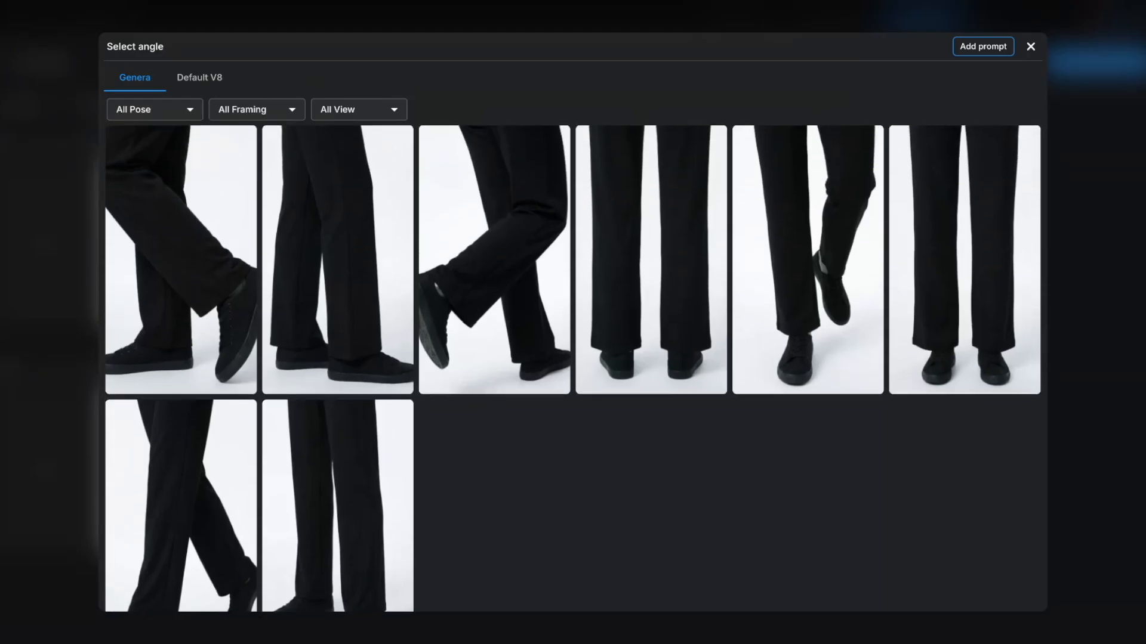
pyautogui.scroll(-1, 573, 367)
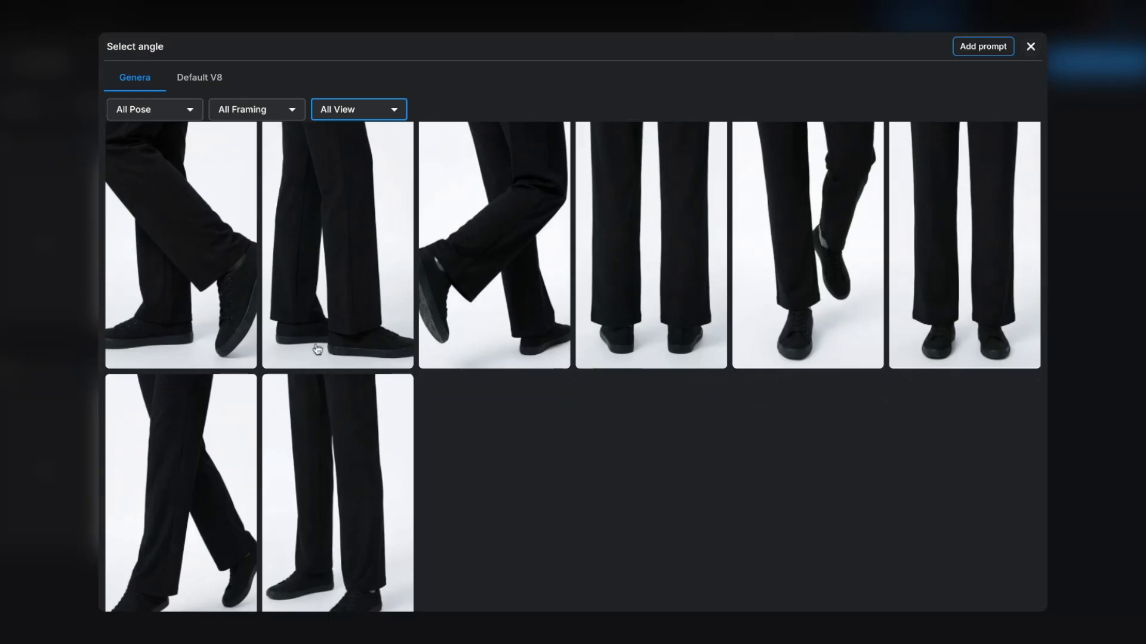
pyautogui.click(199, 345)
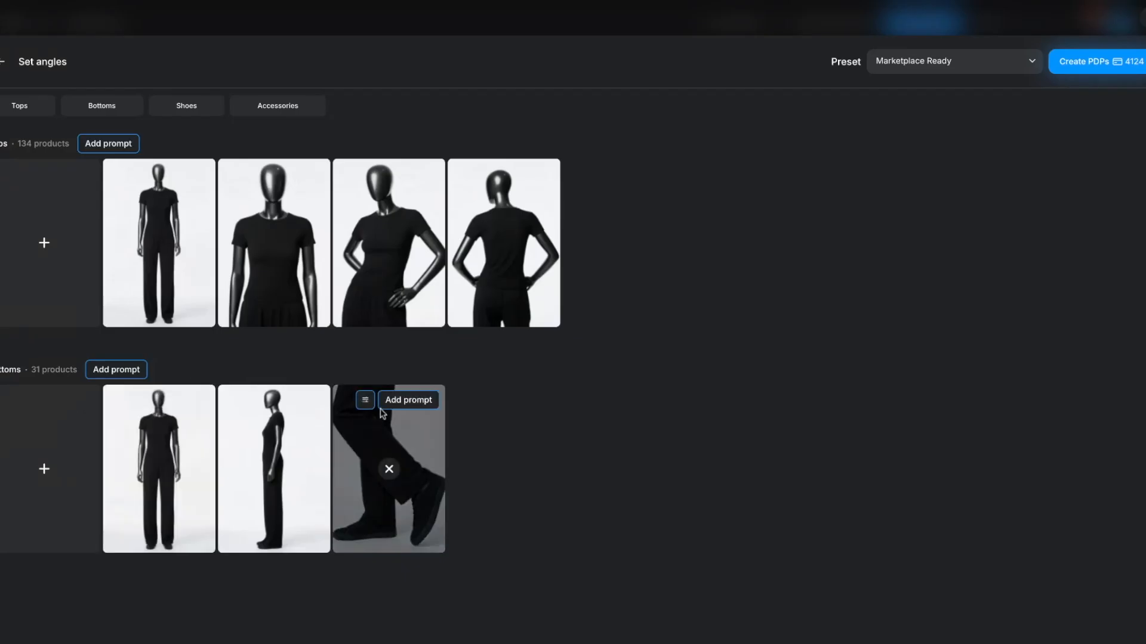
# Step: Set the generation count of the third Bottoms angle to 4 and apply it
pyautogui.click(366, 400)
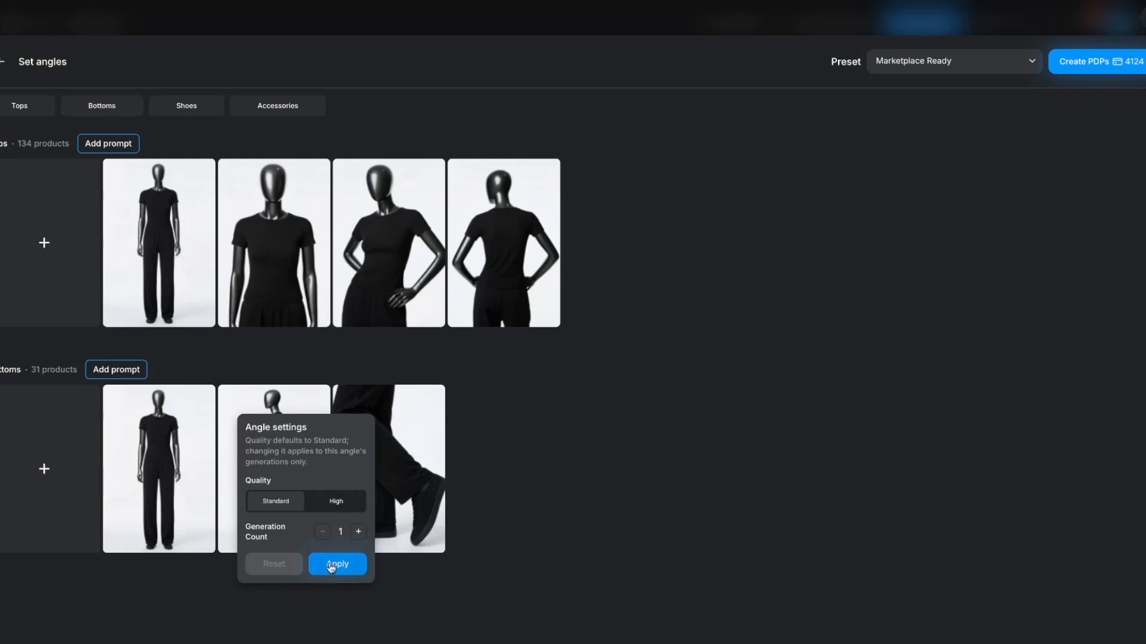
pyautogui.click(359, 533)
pyautogui.click(359, 533)
pyautogui.click(359, 532)
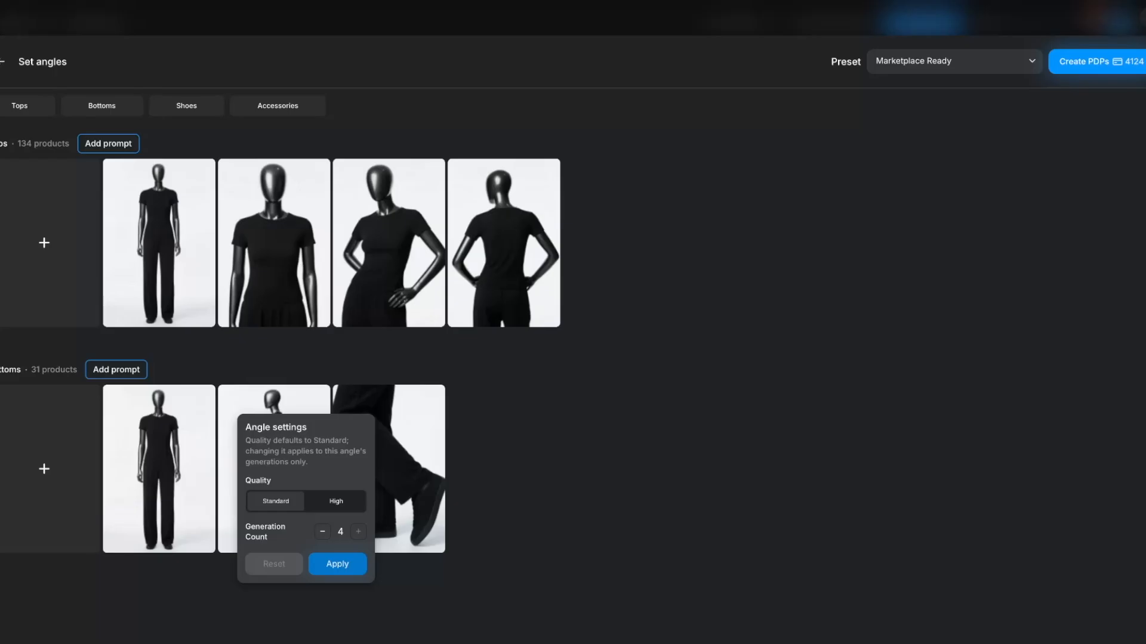
pyautogui.click(338, 565)
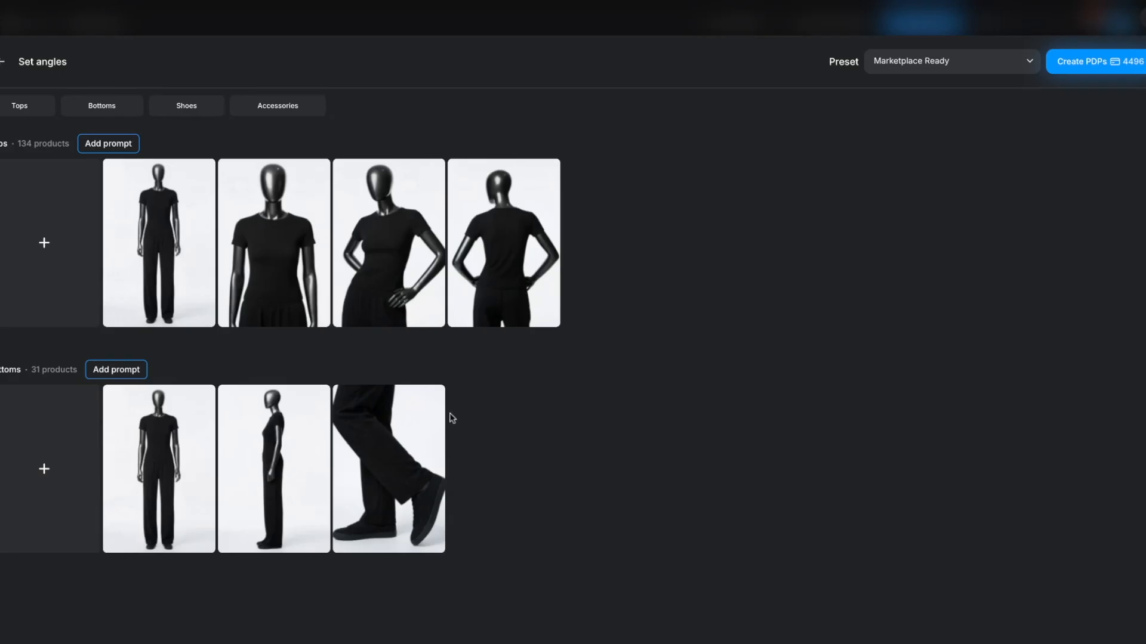
# Step: Add the prompt "collar is unbuttoned" to the whole Tops category
pyautogui.moveTo(315, 404)
pyautogui.click(108, 143)
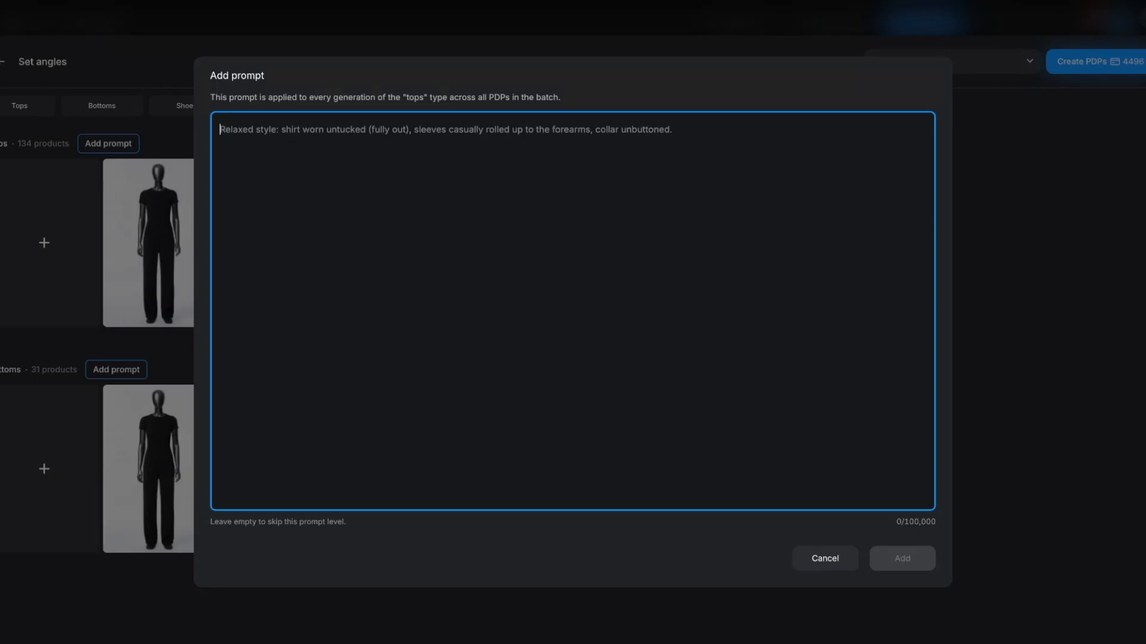
pyautogui.write('collar ')
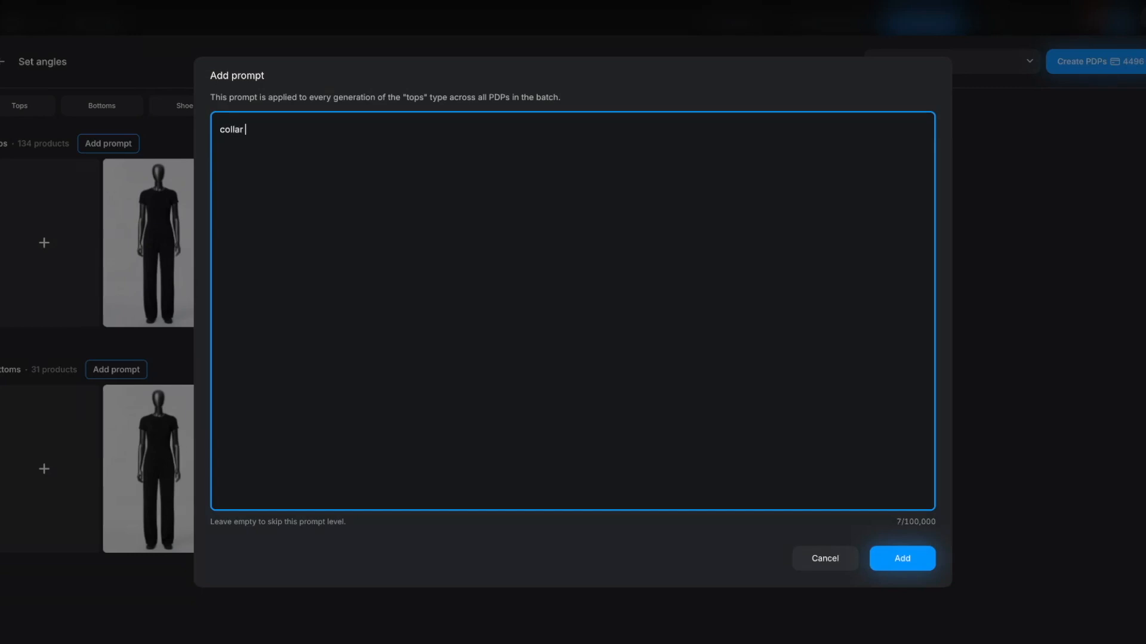
pyautogui.write('is unbuttoned')
pyautogui.click(887, 547)
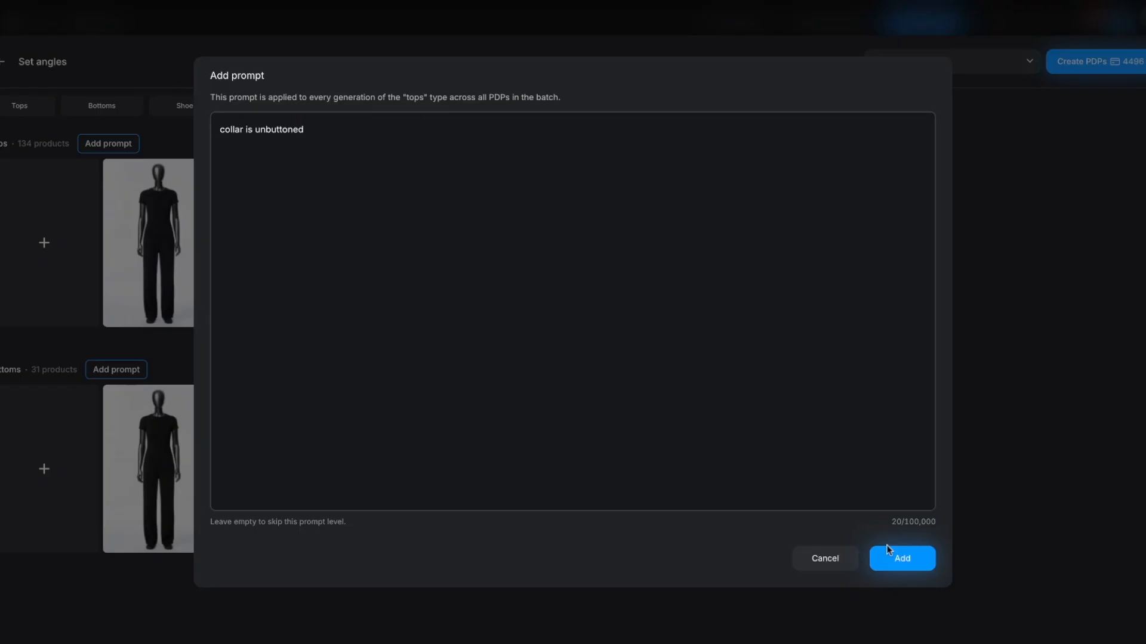
pyautogui.click(305, 129)
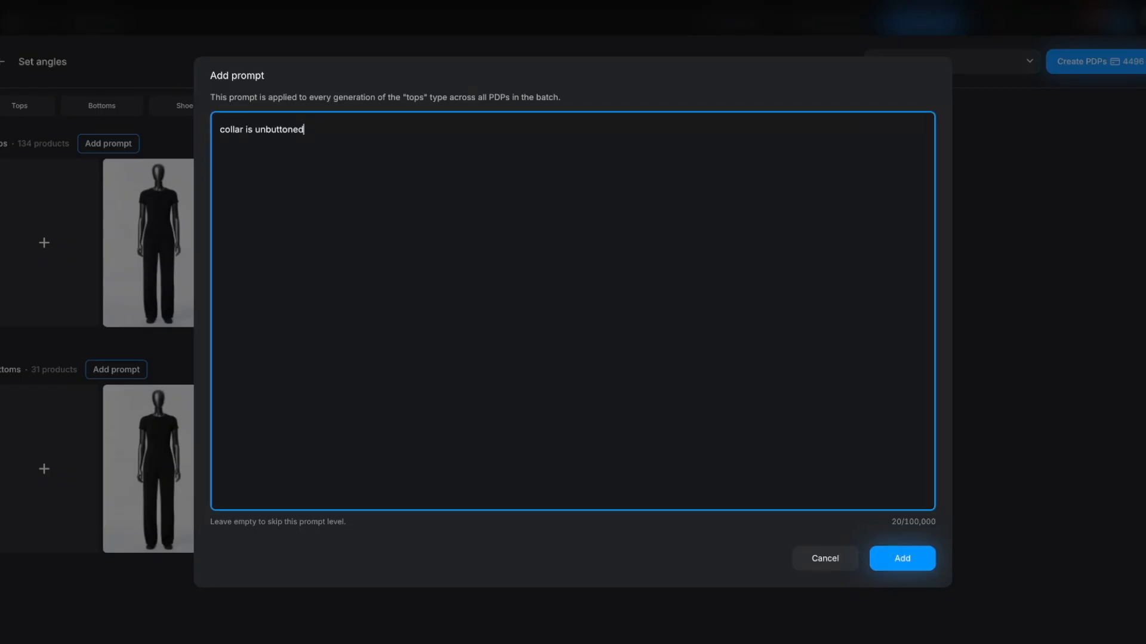
pyautogui.click(889, 558)
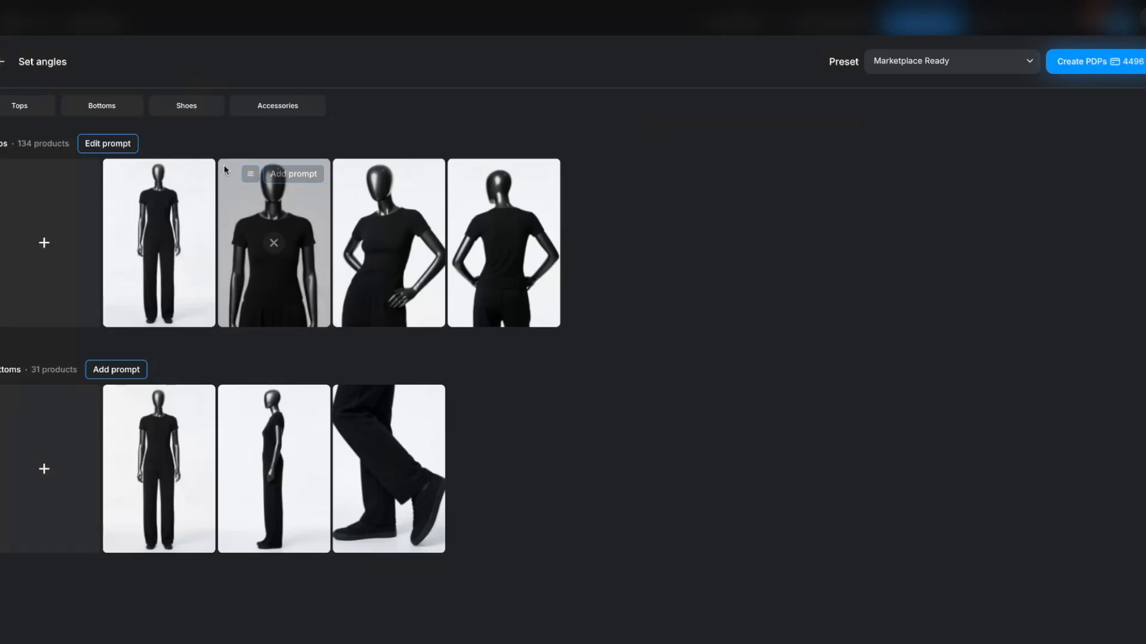
# Step: Replace the Tops category prompt with "The fashion model having gaze on the camera" and save it
pyautogui.moveTo(280, 212)
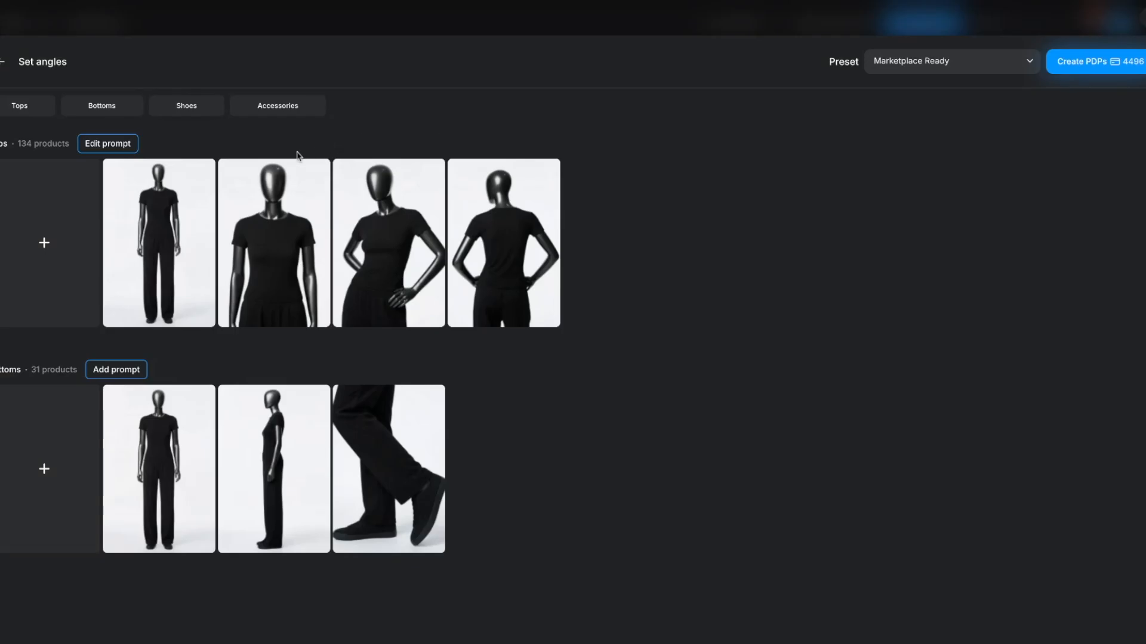
pyautogui.click(121, 143)
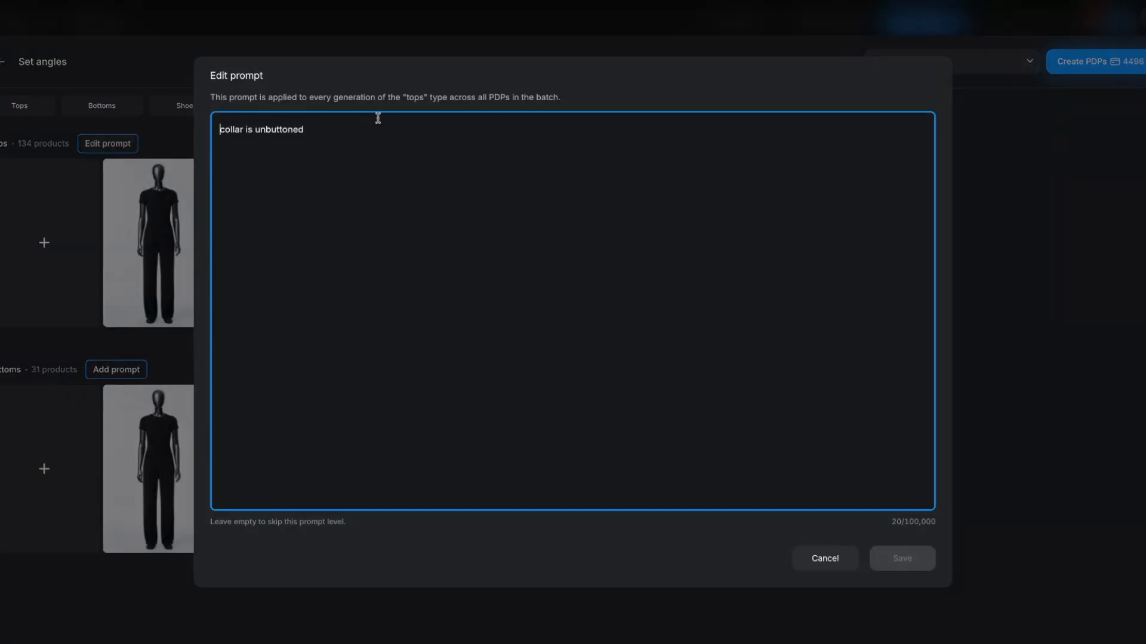
pyautogui.moveTo(319, 135); pyautogui.dragTo(5, 174)
pyautogui.moveTo(315, 141); pyautogui.dragTo(148, 127)
pyautogui.press('BackSpace')
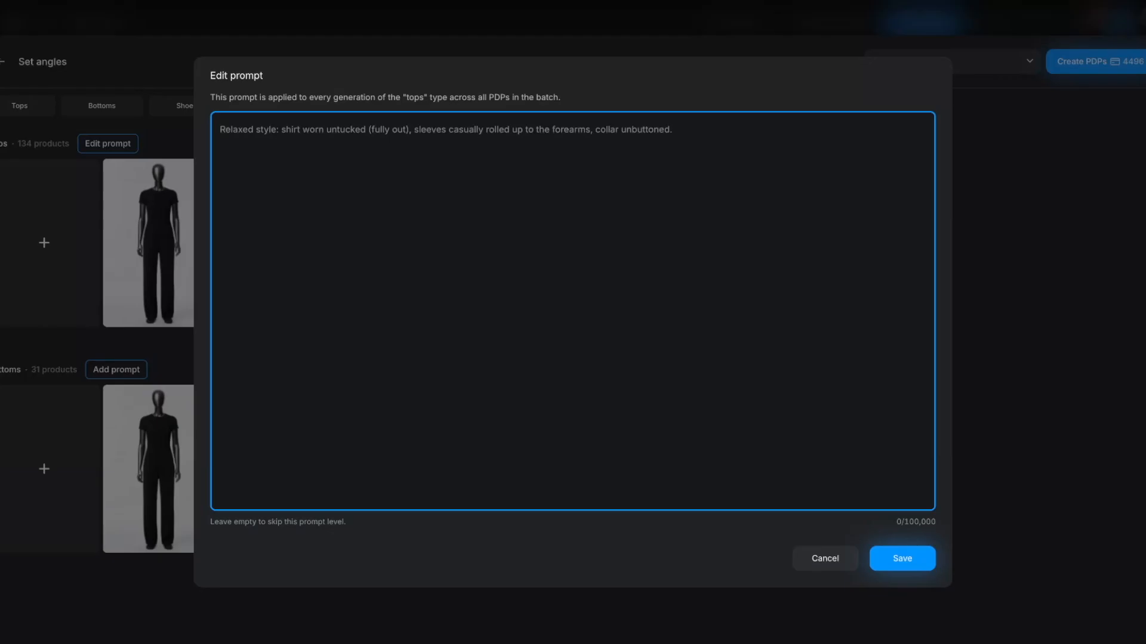
pyautogui.write('The s')
pyautogui.press('BackSpace')
pyautogui.write('fashion model')
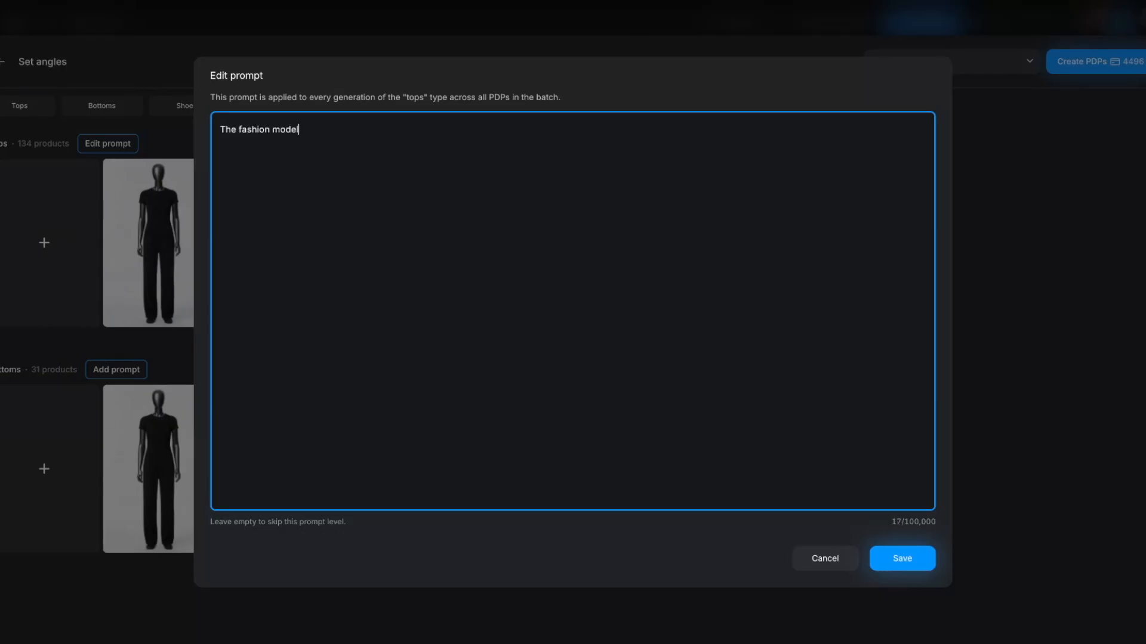
pyautogui.write(' having gaze on the camera')
pyautogui.click(913, 559)
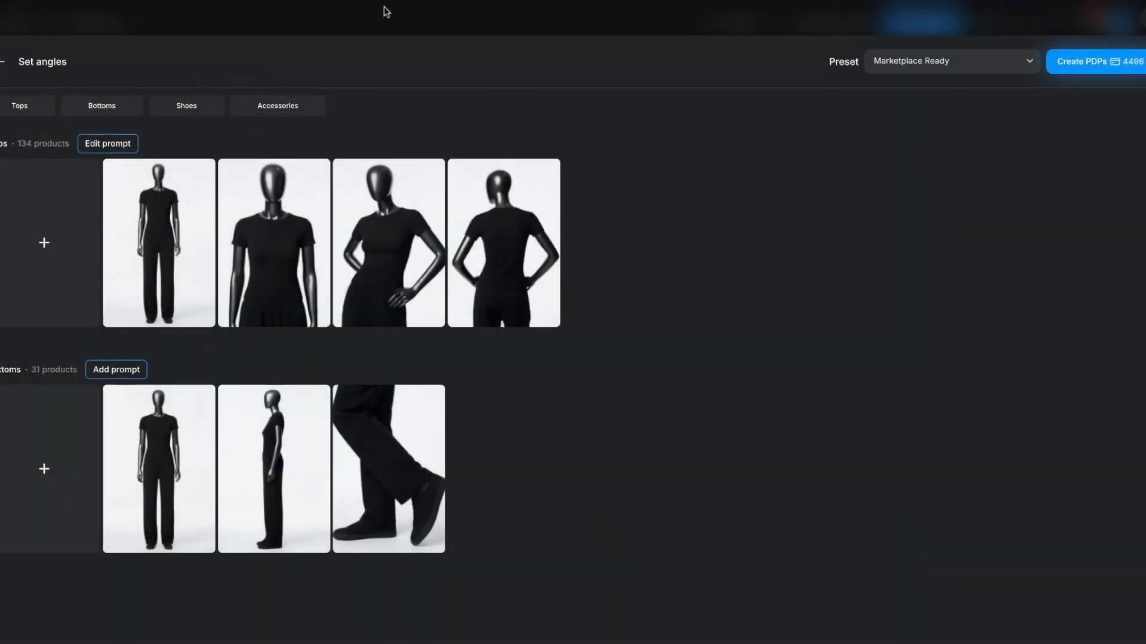
# Step: Add the prompt "Model is smiling" to the third Tops angle, the pose with one hand on the hip
pyautogui.moveTo(274, 178)
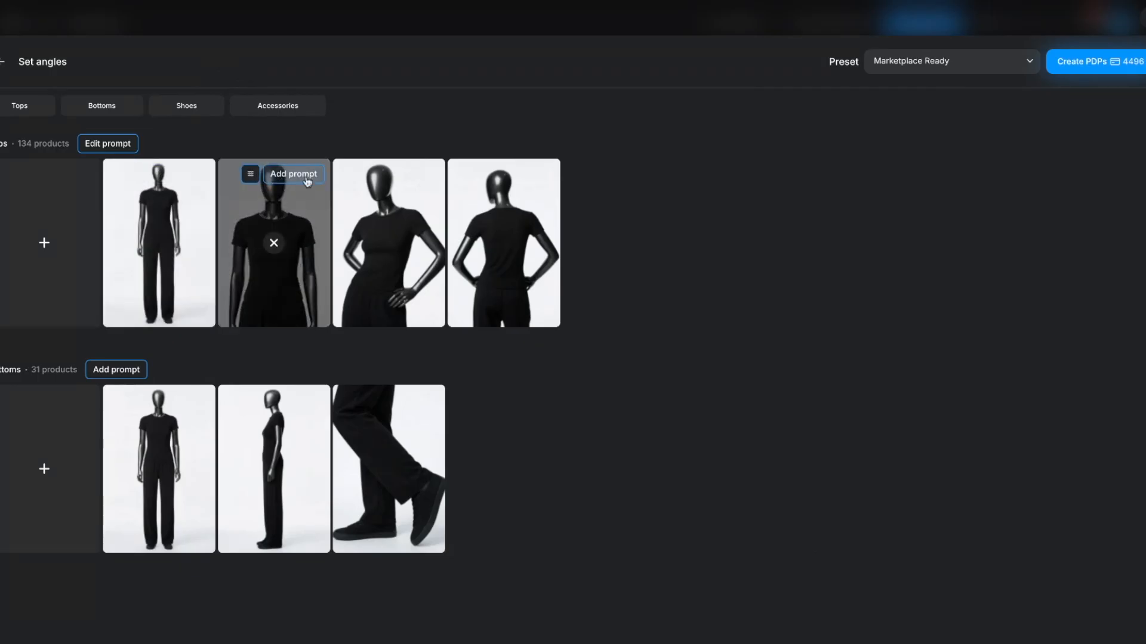
pyautogui.moveTo(419, 174)
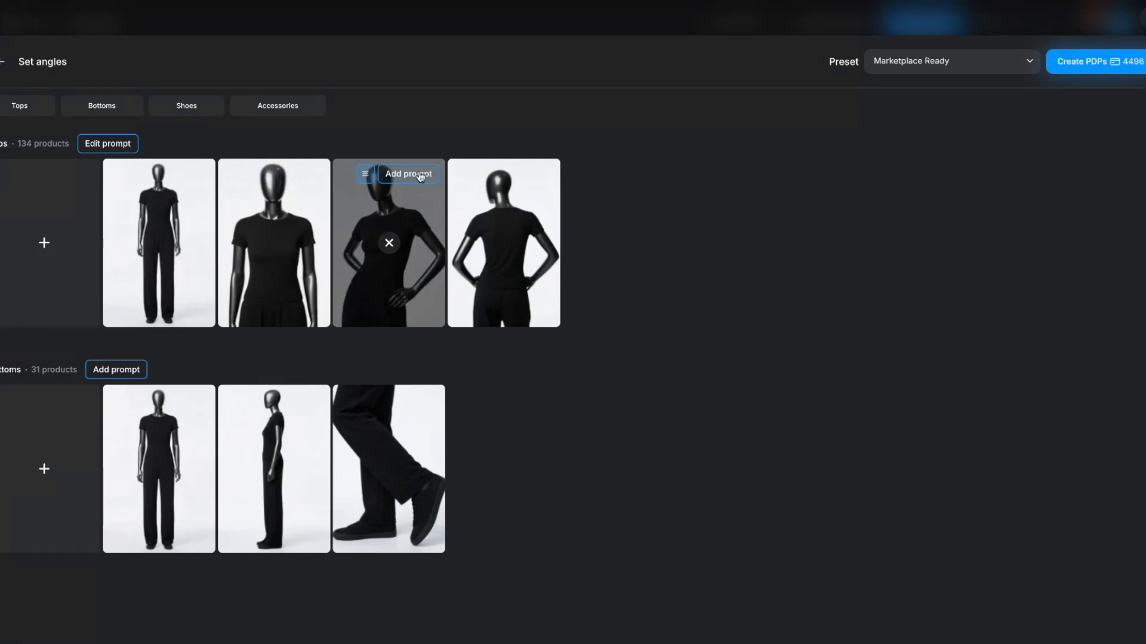
pyautogui.click(408, 174)
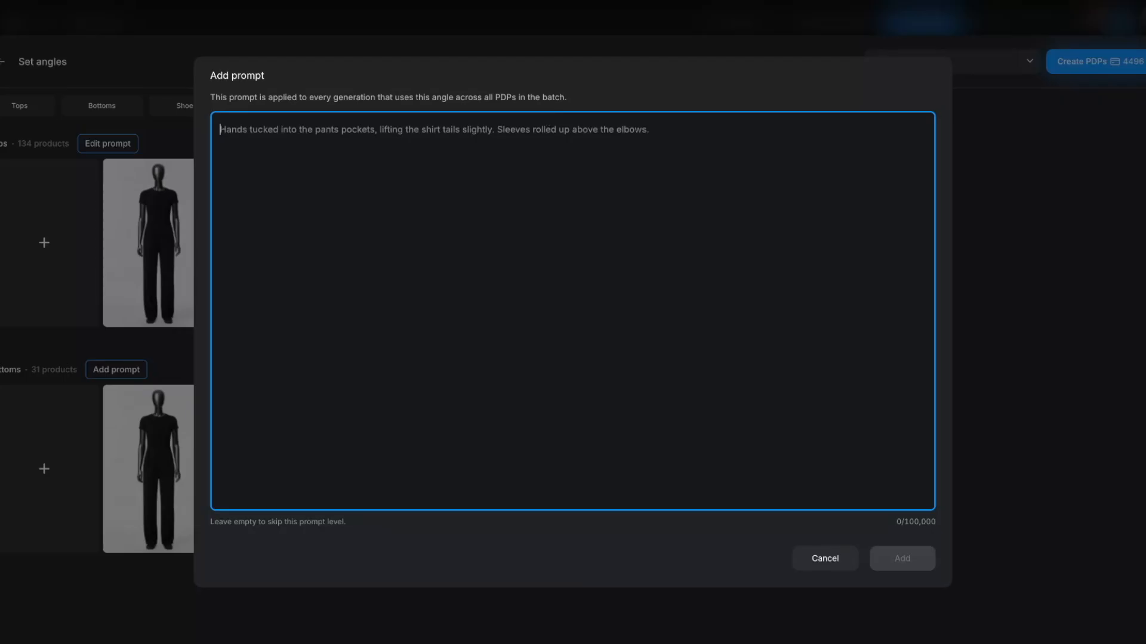
pyautogui.write('Mod')
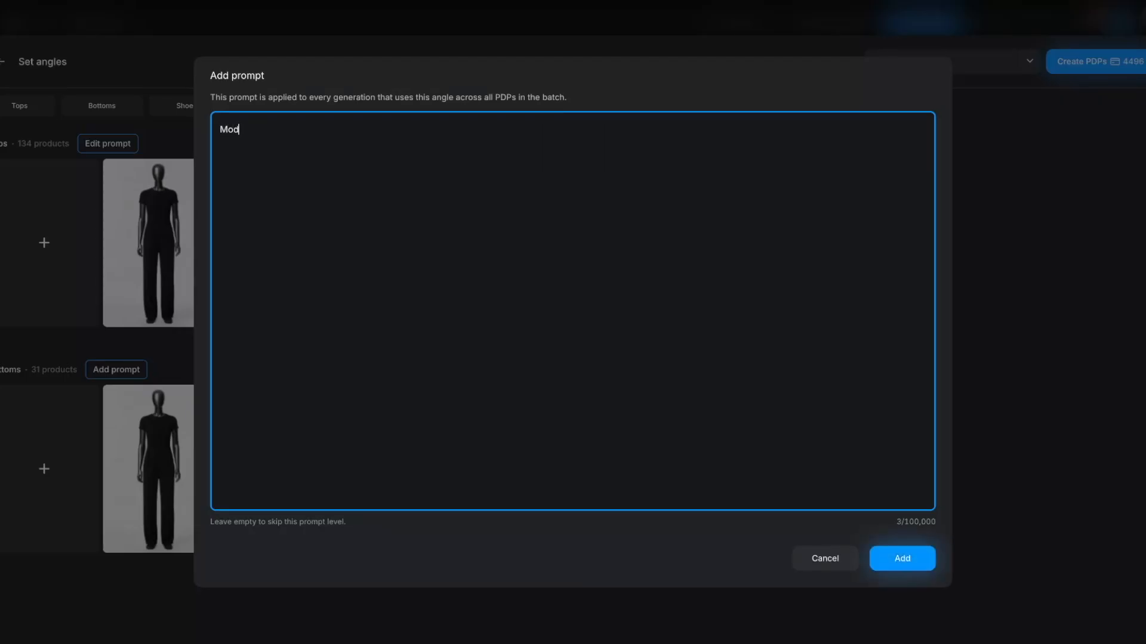
pyautogui.write('el is smiling')
pyautogui.click(904, 560)
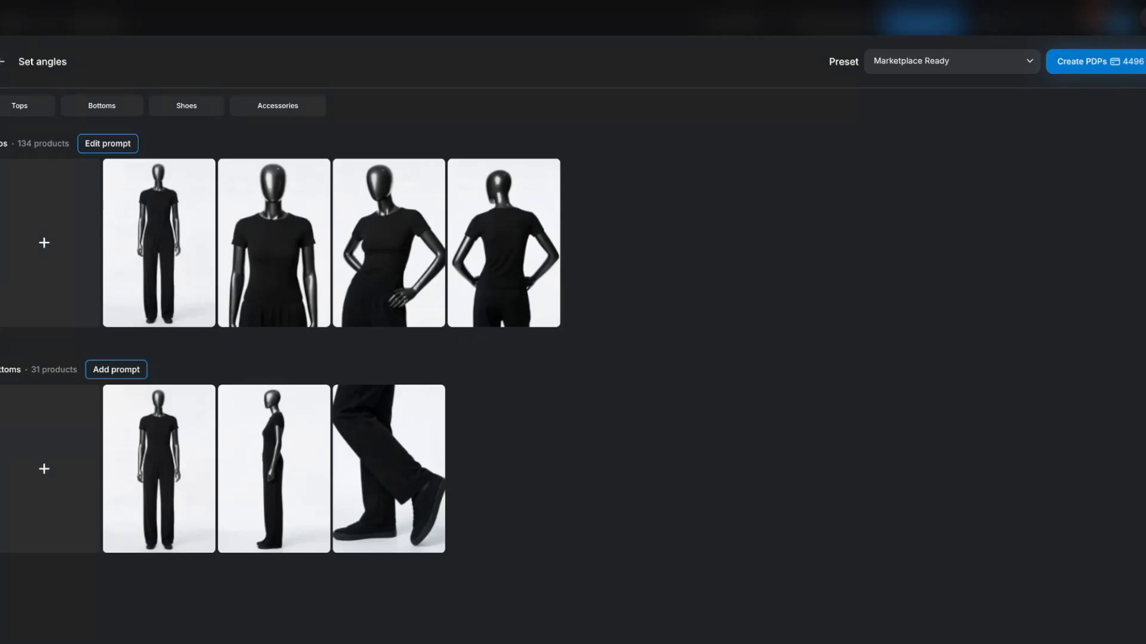
# Step: Try the Editorial Lookbook and Brand Showcase angle presets and switch back to Marketplace Ready
pyautogui.click(1028, 62)
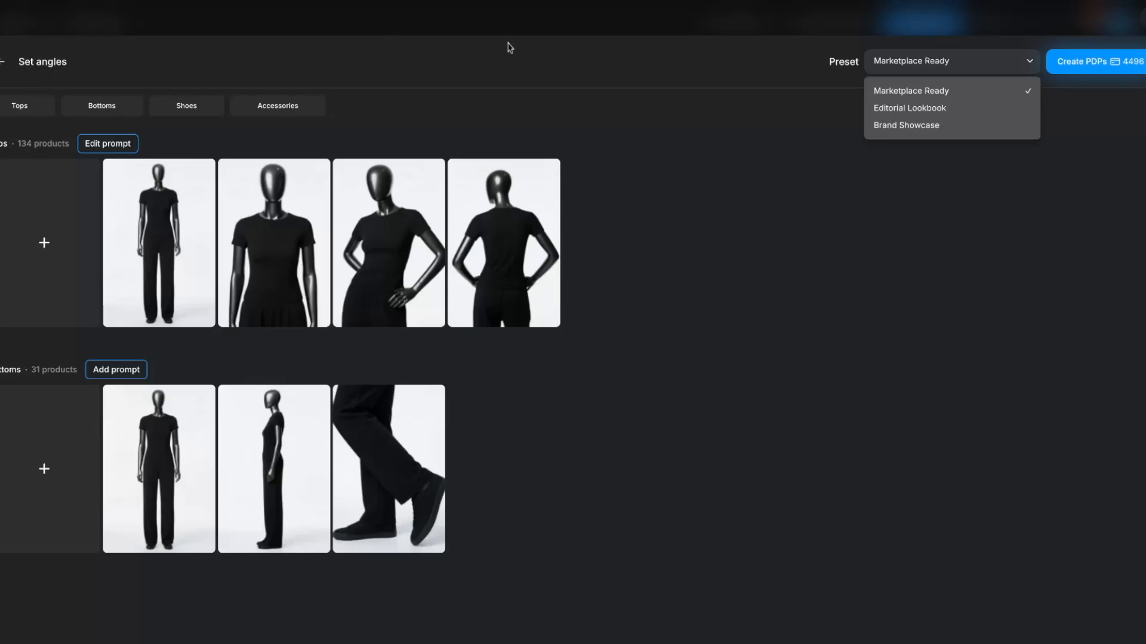
pyautogui.click(922, 109)
pyautogui.click(925, 69)
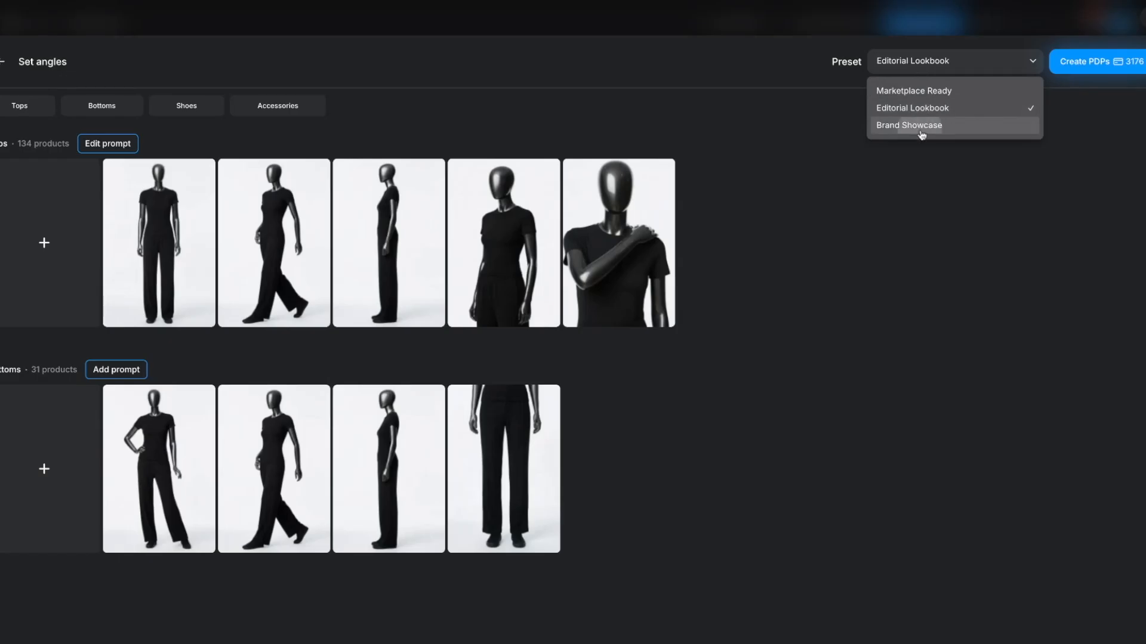
pyautogui.click(919, 125)
pyautogui.click(913, 70)
pyautogui.click(912, 90)
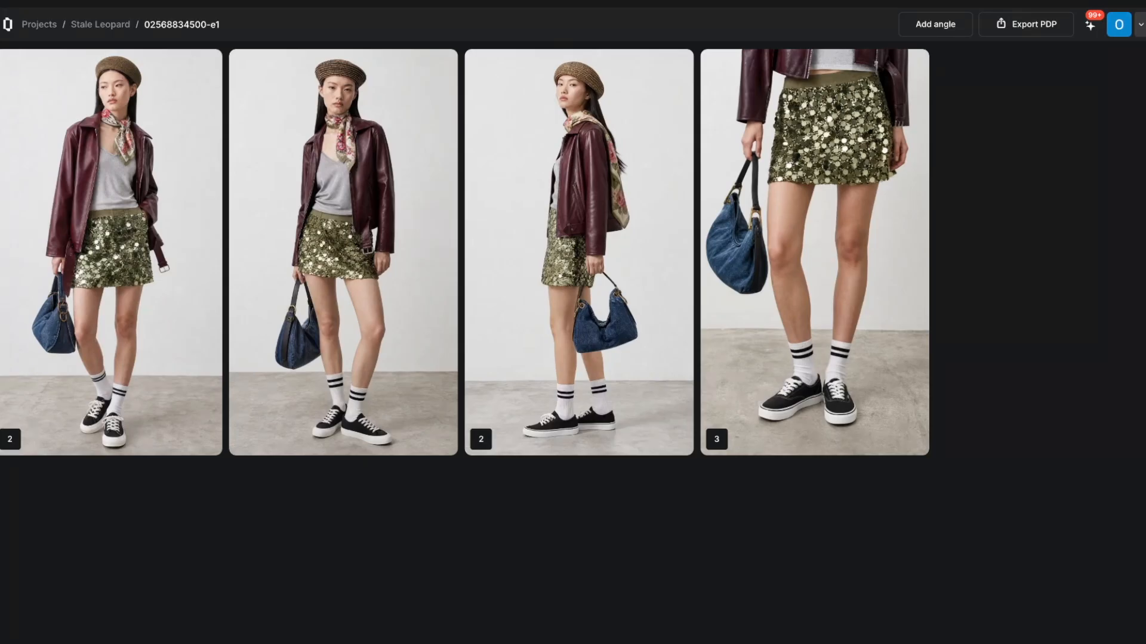
# Step: Open the PDP's static side long shot, compare its two variants and delete the one with the beret
pyautogui.click(571, 166)
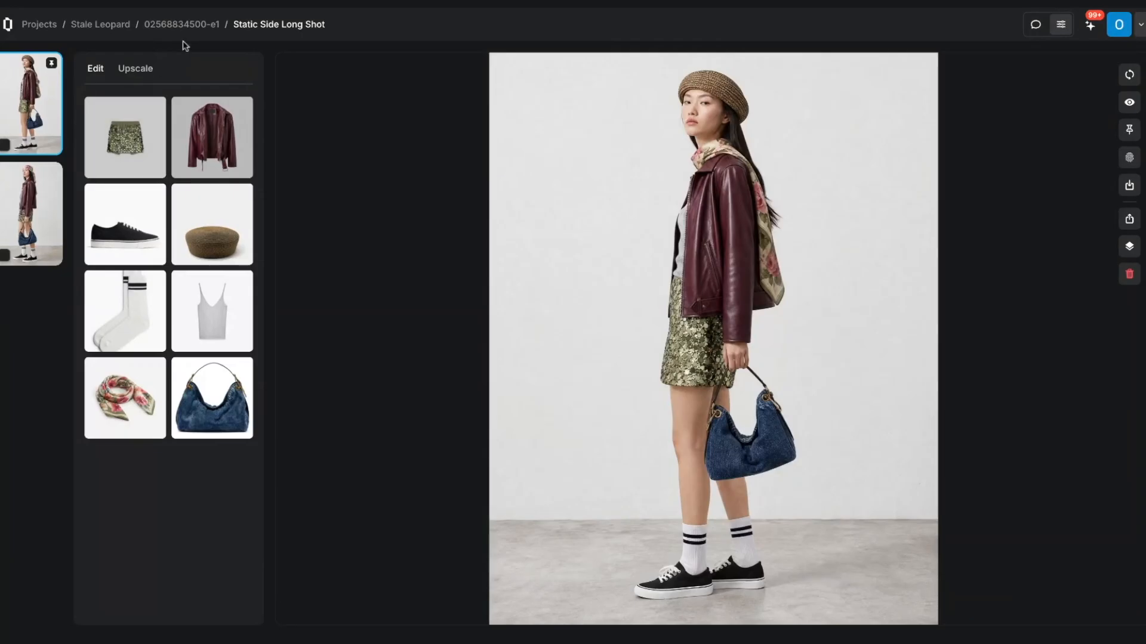
pyautogui.click(31, 216)
pyautogui.moveTo(716, 222)
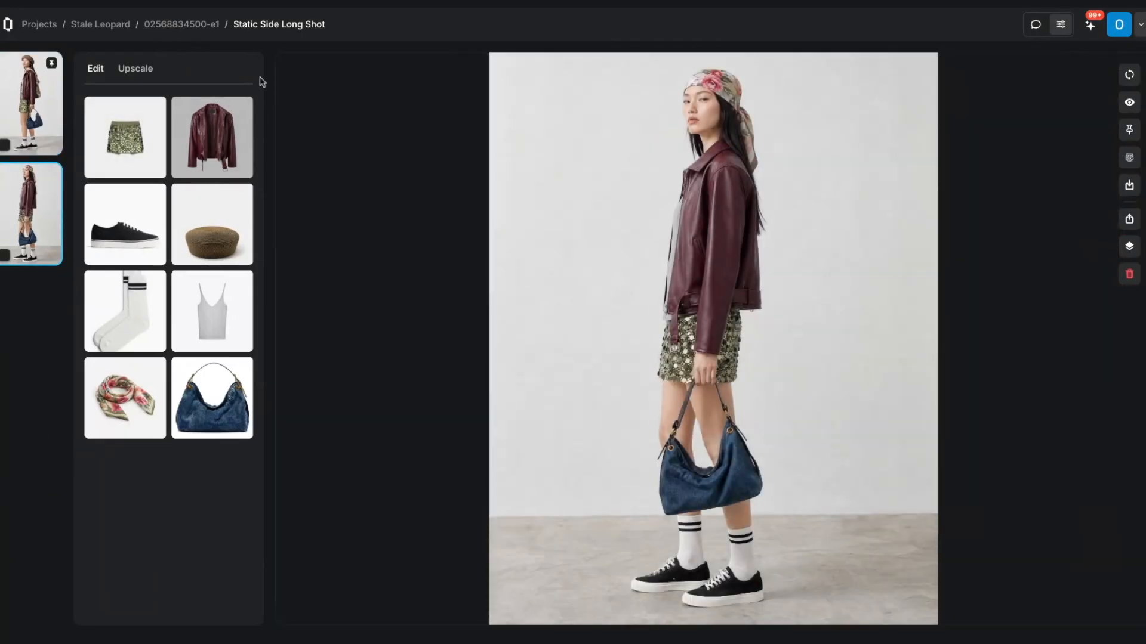
pyautogui.click(31, 105)
pyautogui.click(1124, 275)
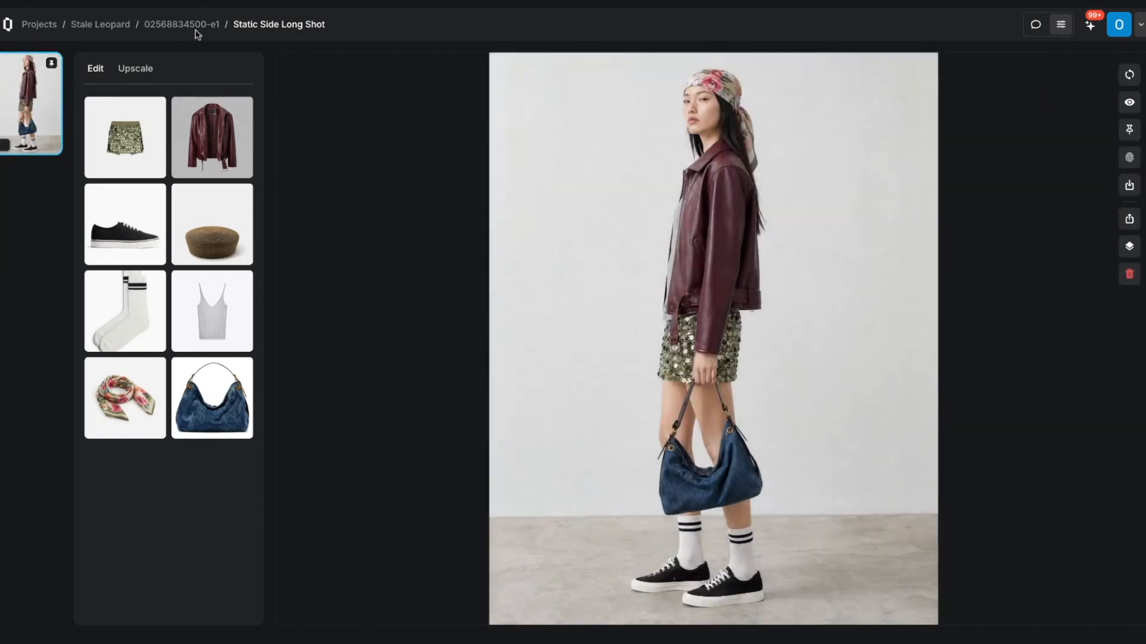
# Step: Reopen the sequin skirt's PDP from the Stale Leopard project and open its Dynamic 3/4 Long Shot
pyautogui.click(194, 26)
pyautogui.click(106, 26)
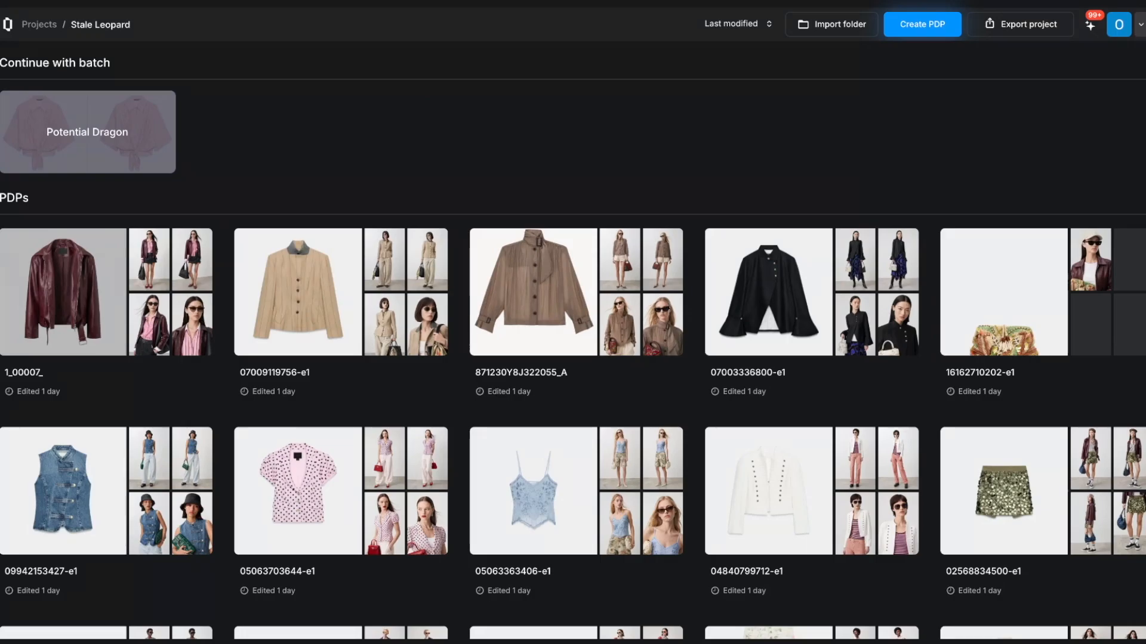
pyautogui.click(1033, 474)
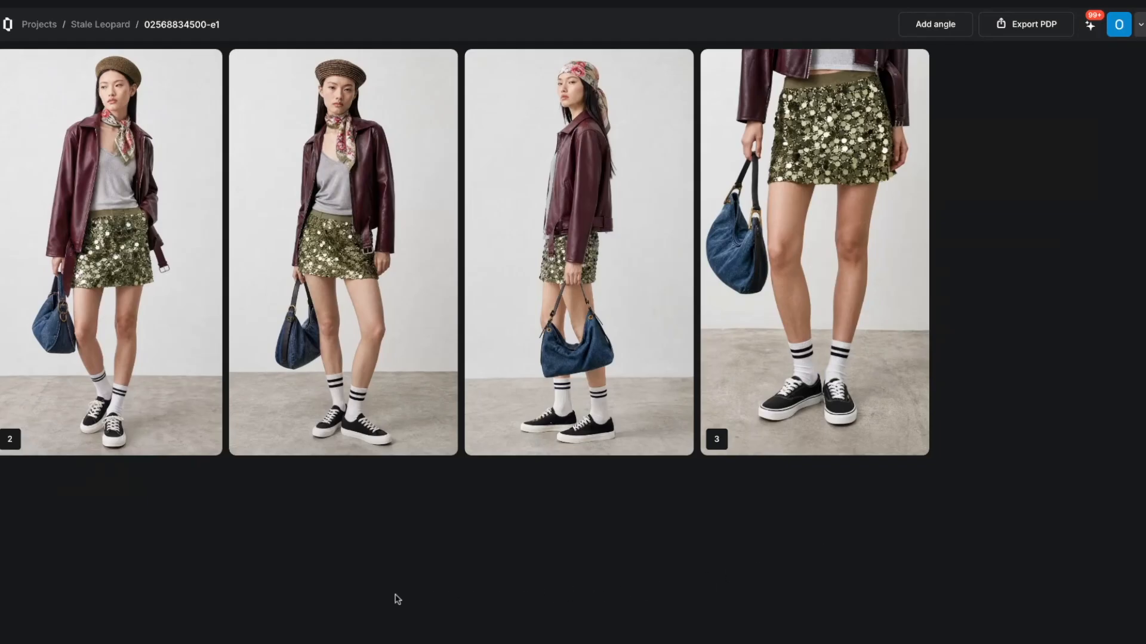
pyautogui.moveTo(297, 428)
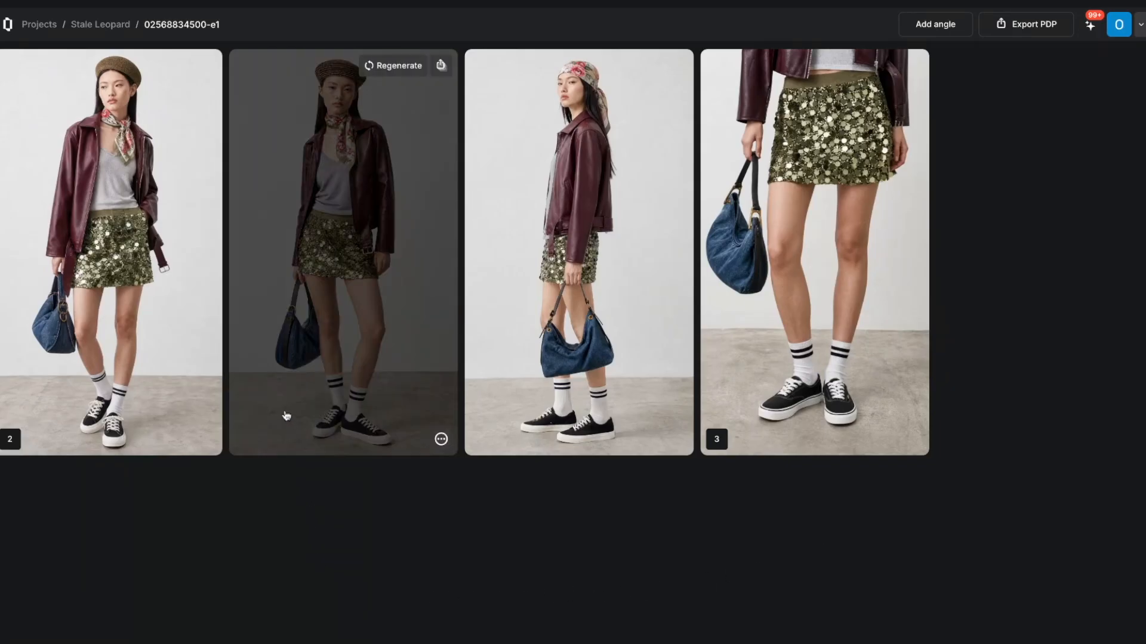
pyautogui.click(286, 416)
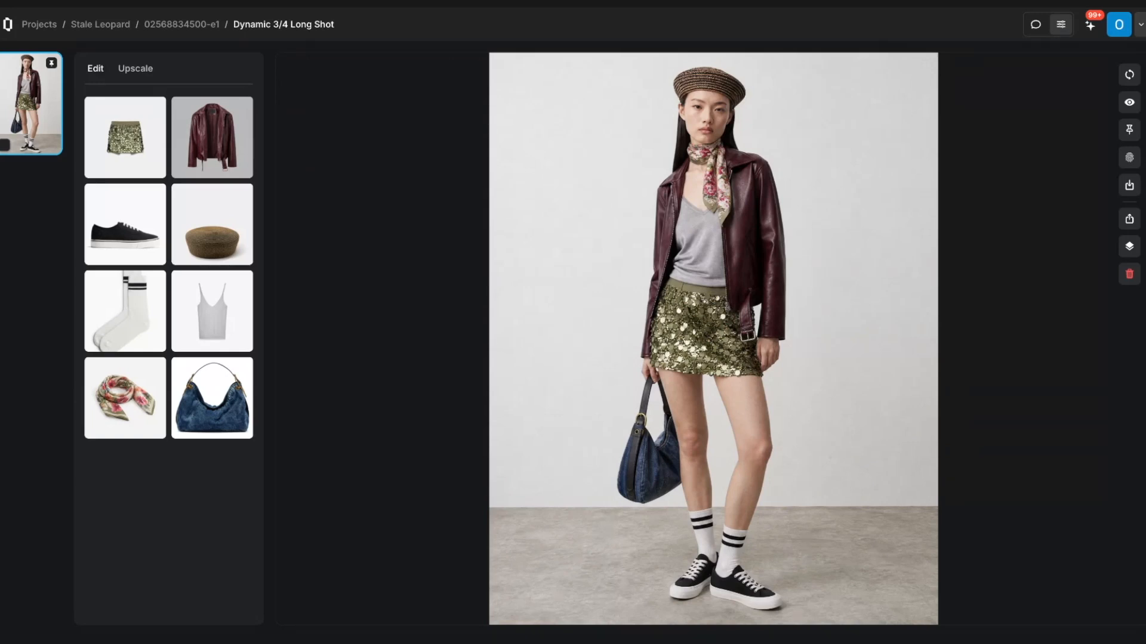
# Step: Inspect the Dynamic 3/4 Long Shot up close, check its upscale option and return to the editing options
pyautogui.moveTo(610, 437)
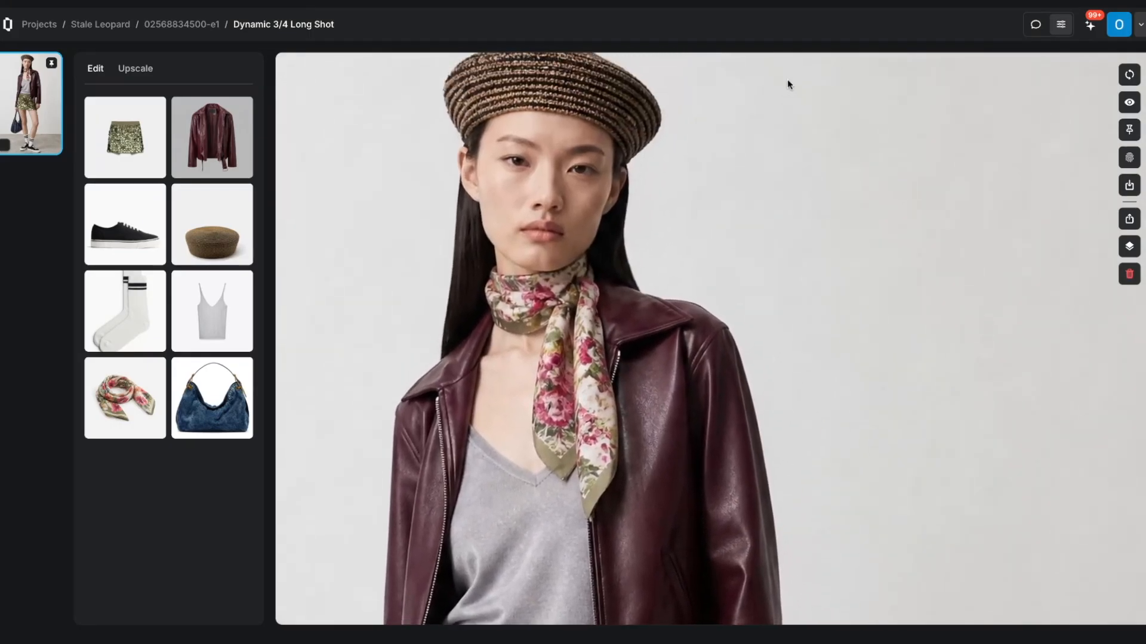
pyautogui.click(788, 78)
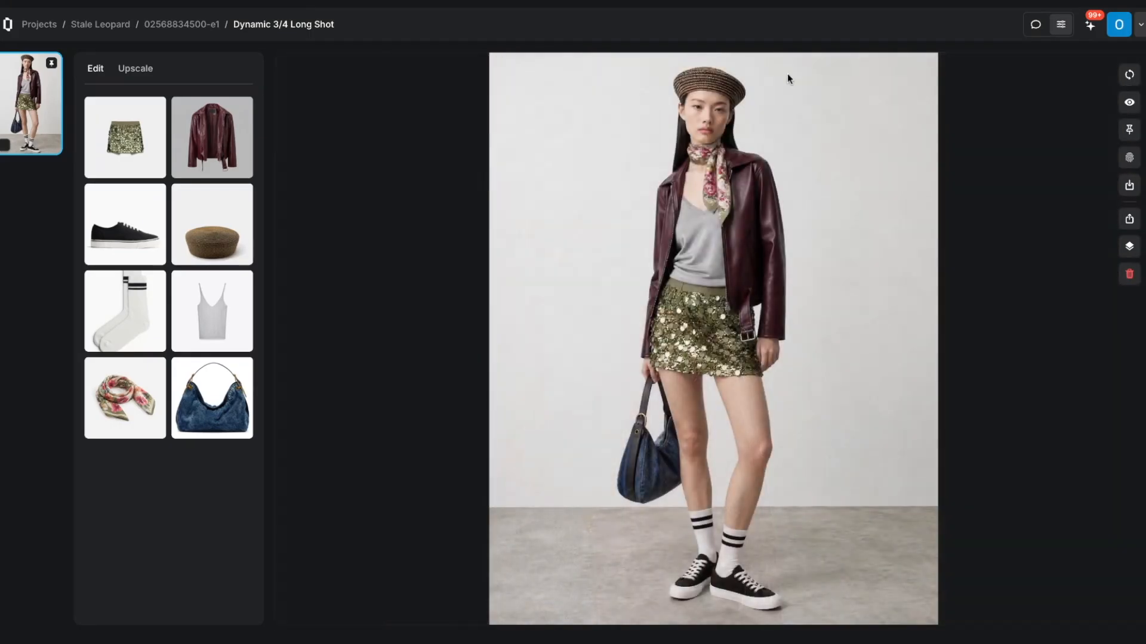
pyautogui.click(142, 74)
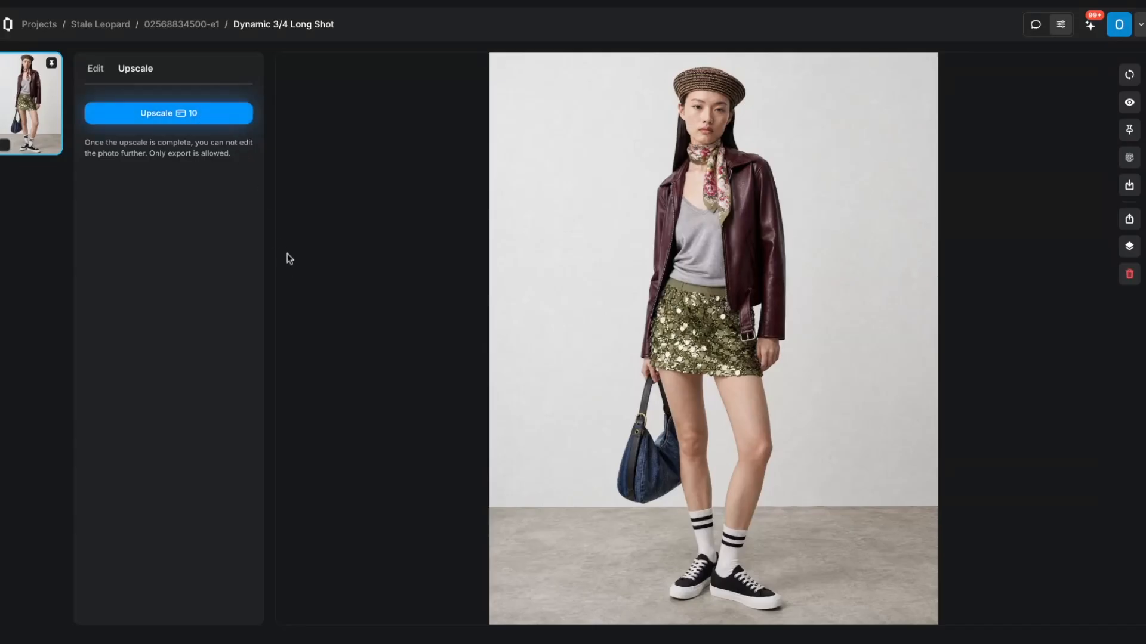
pyautogui.click(91, 73)
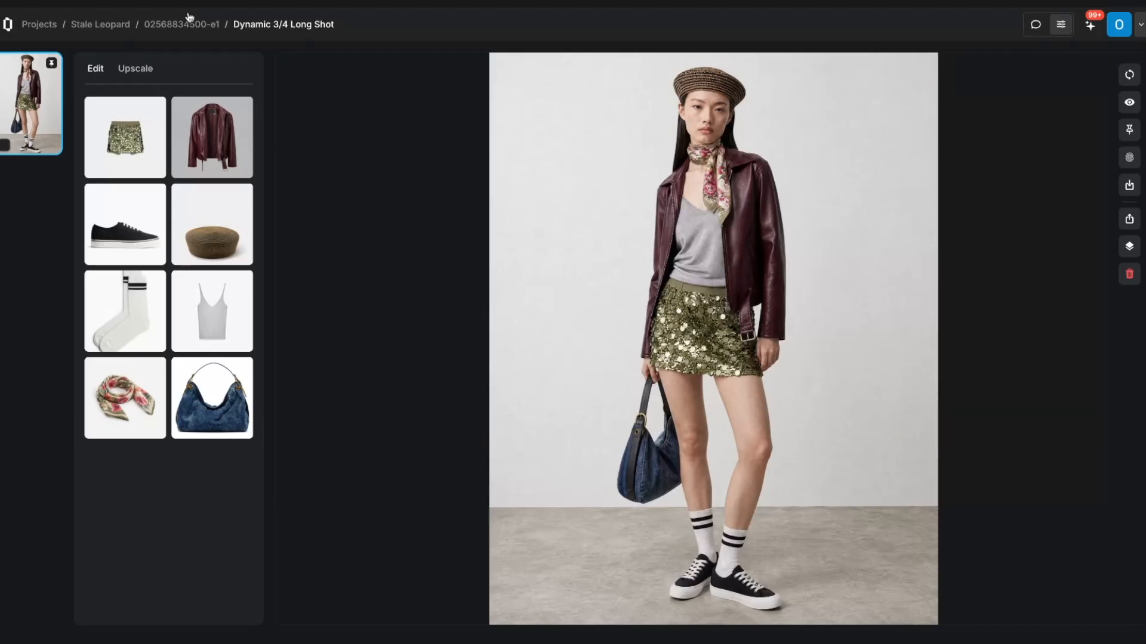
# Step: Regenerate the Dynamic 3/4 Long Shot at Standard quality with the prompt "Model is holding bag in left hand"
pyautogui.click(1129, 74)
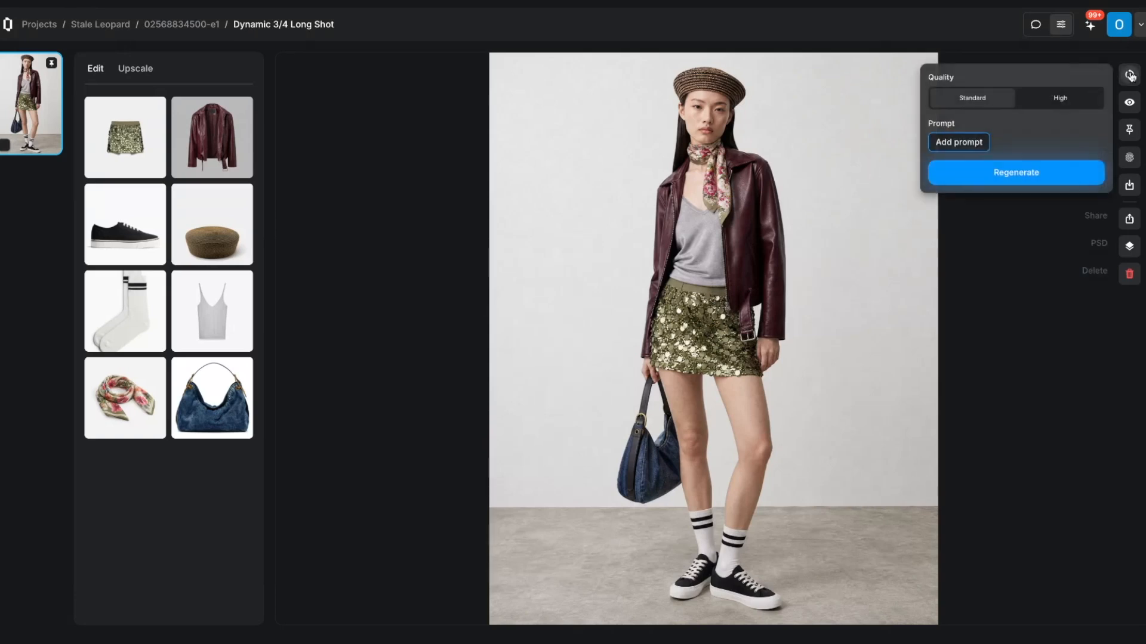
pyautogui.click(971, 146)
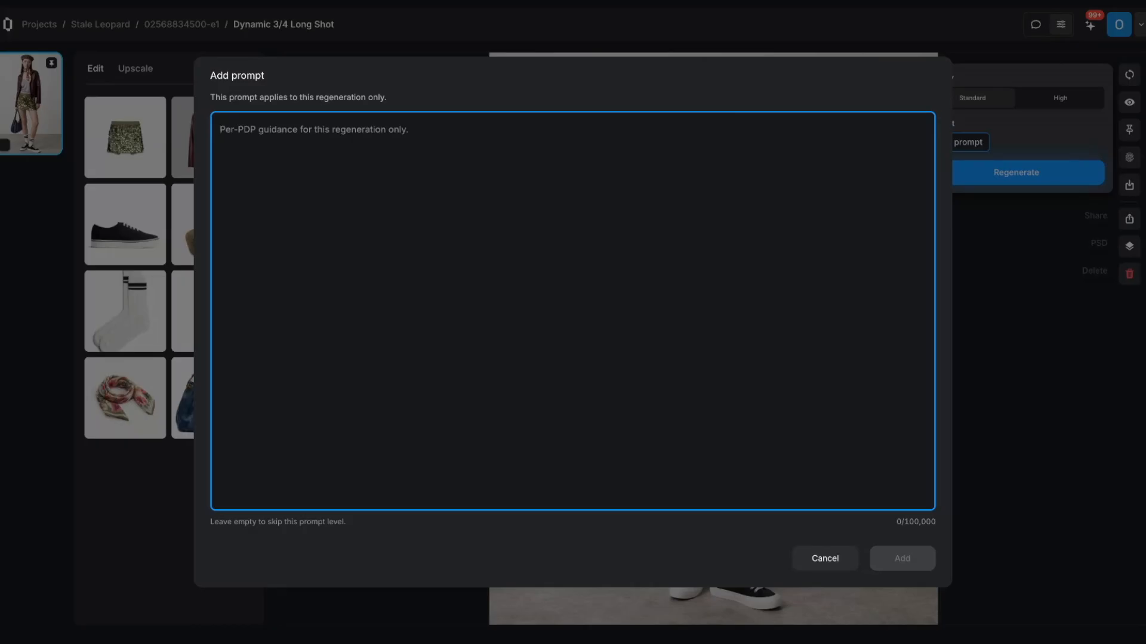
pyautogui.write('Mode')
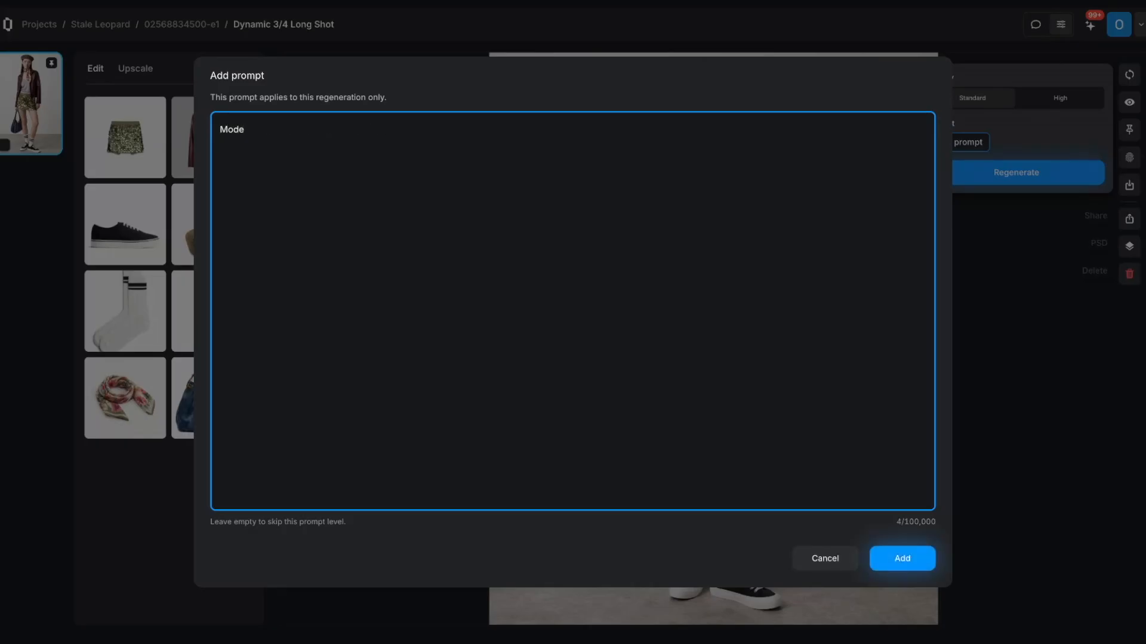
pyautogui.write('l is holding bag in left hand')
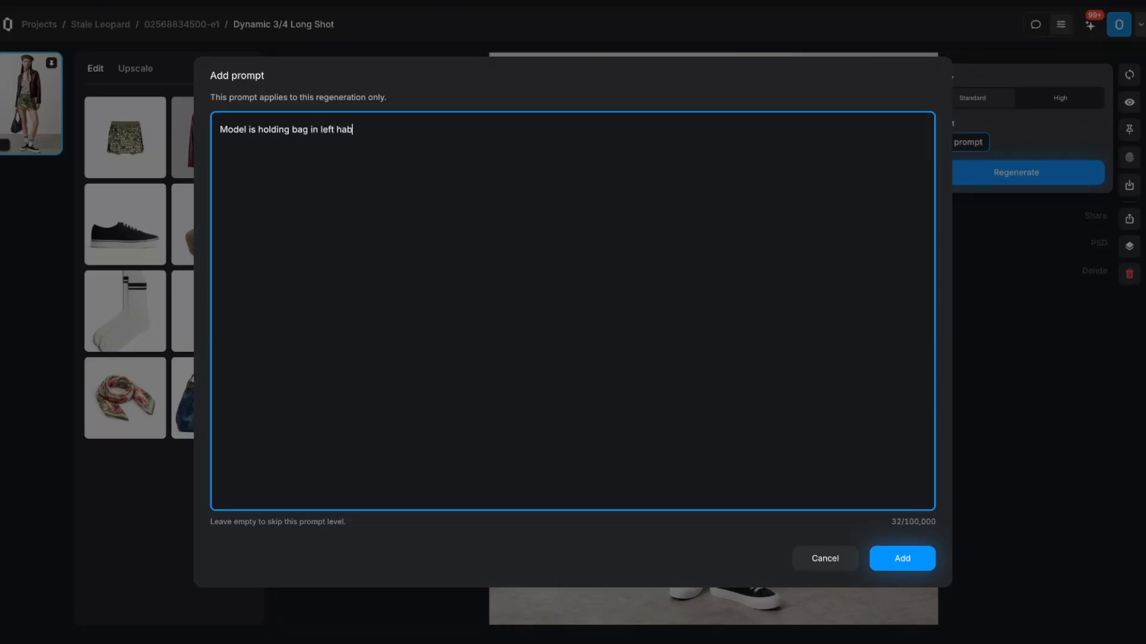
pyautogui.click(901, 562)
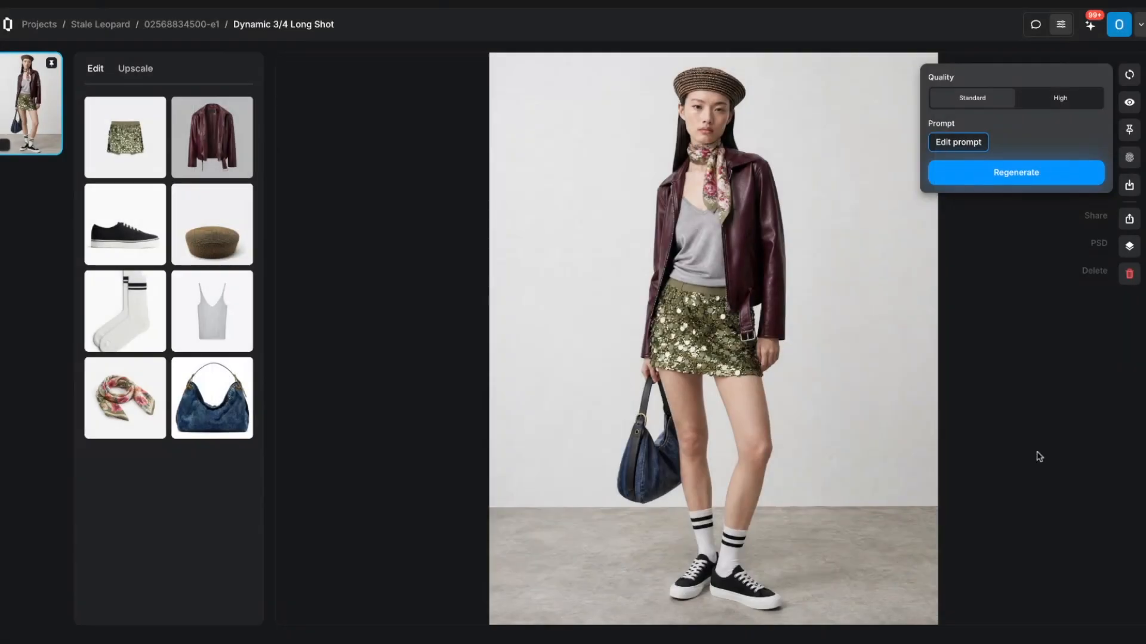
pyautogui.click(1049, 174)
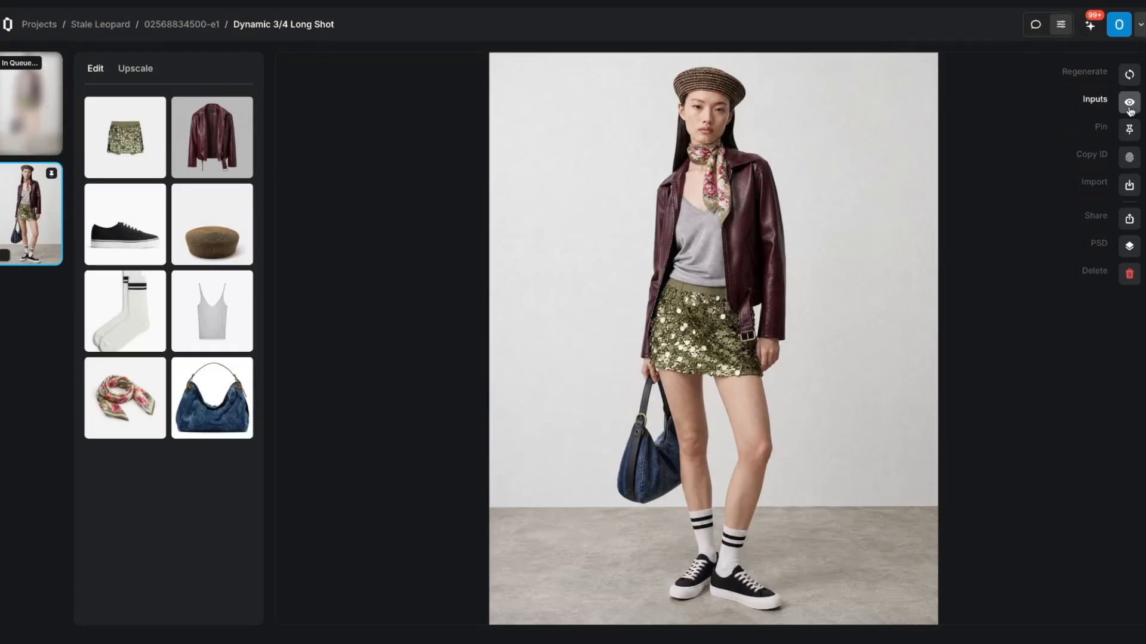
# Step: Pin the existing Dynamic 3/4 Long Shot variant and show its generation inputs
pyautogui.click(1129, 130)
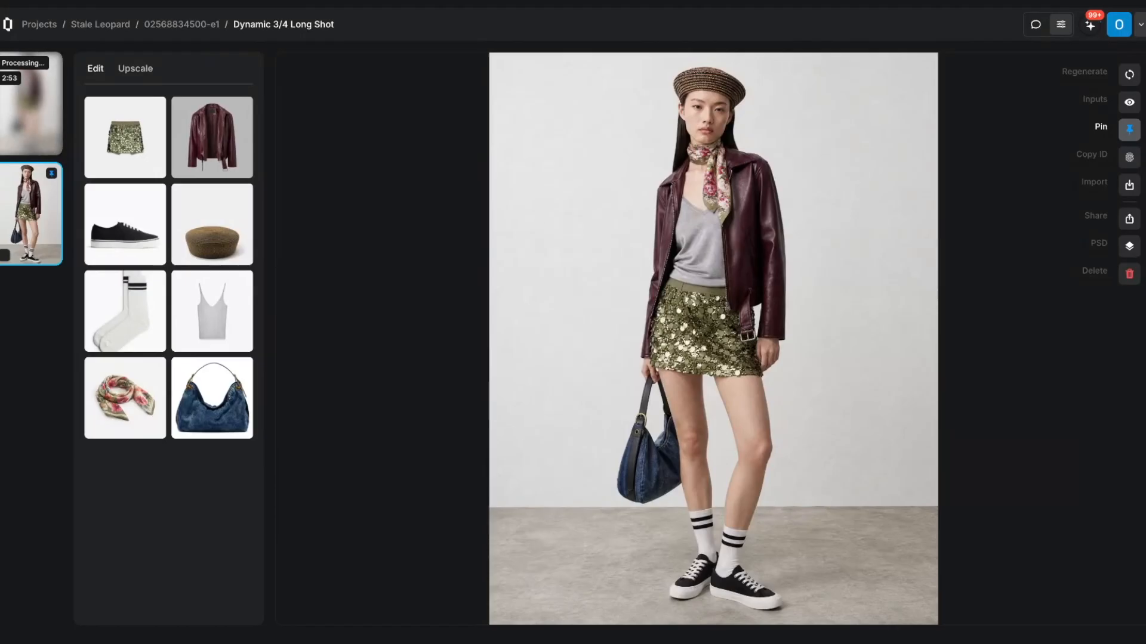
pyautogui.click(1131, 105)
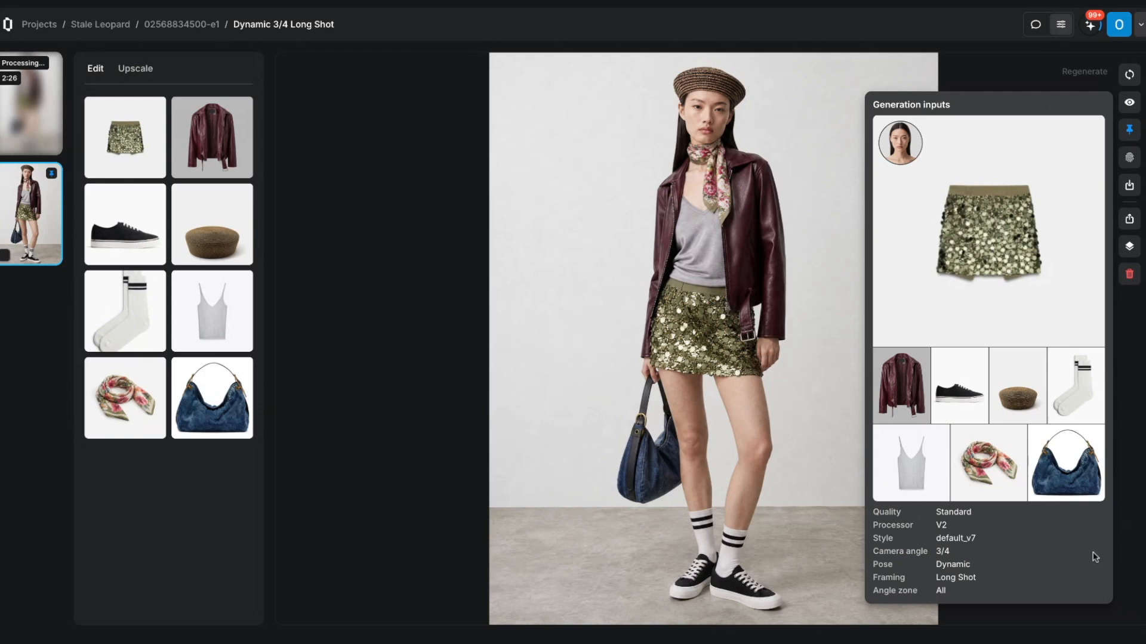
# Step: Return to the sequin skirt's PDP and regenerate its Static Front Mid Shot at Standard quality without a prompt
pyautogui.click(126, 24)
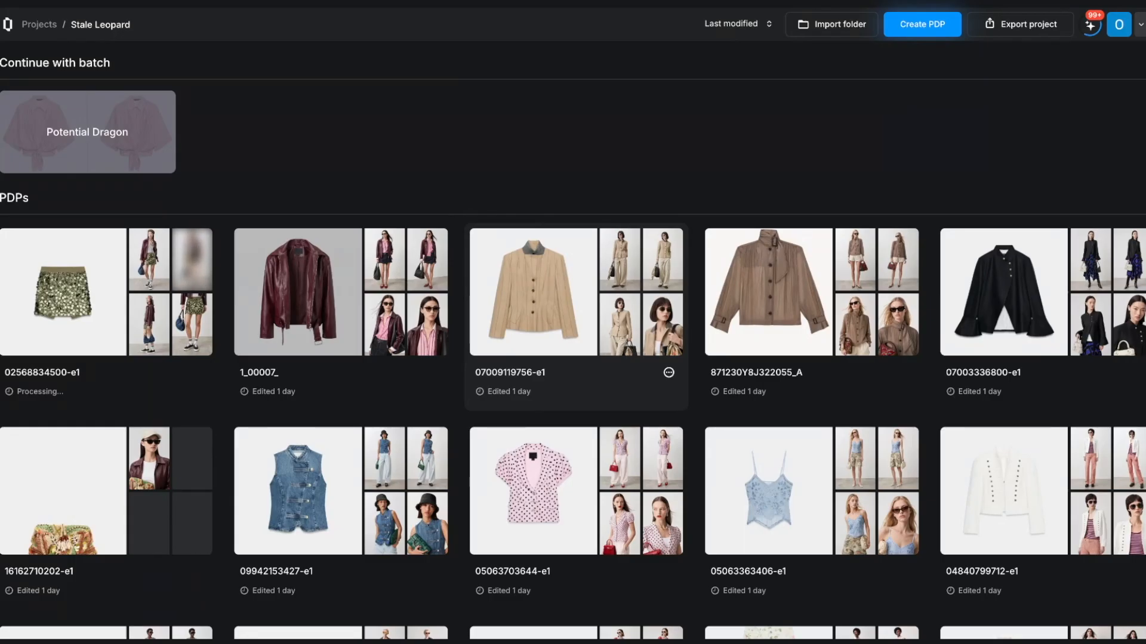
pyautogui.click(92, 307)
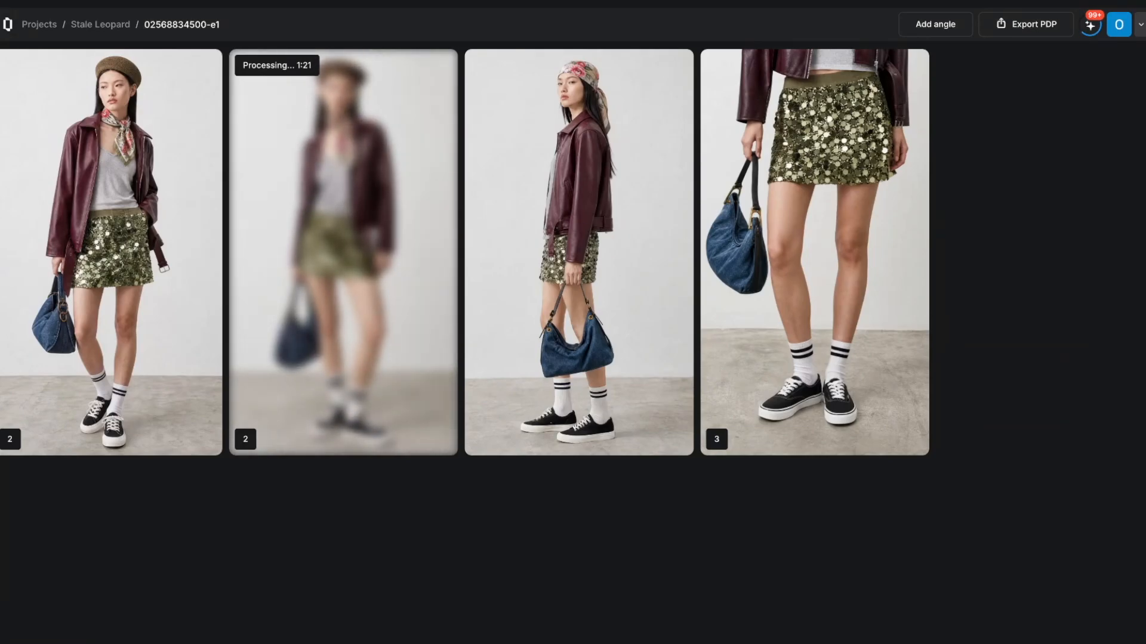
pyautogui.moveTo(854, 67)
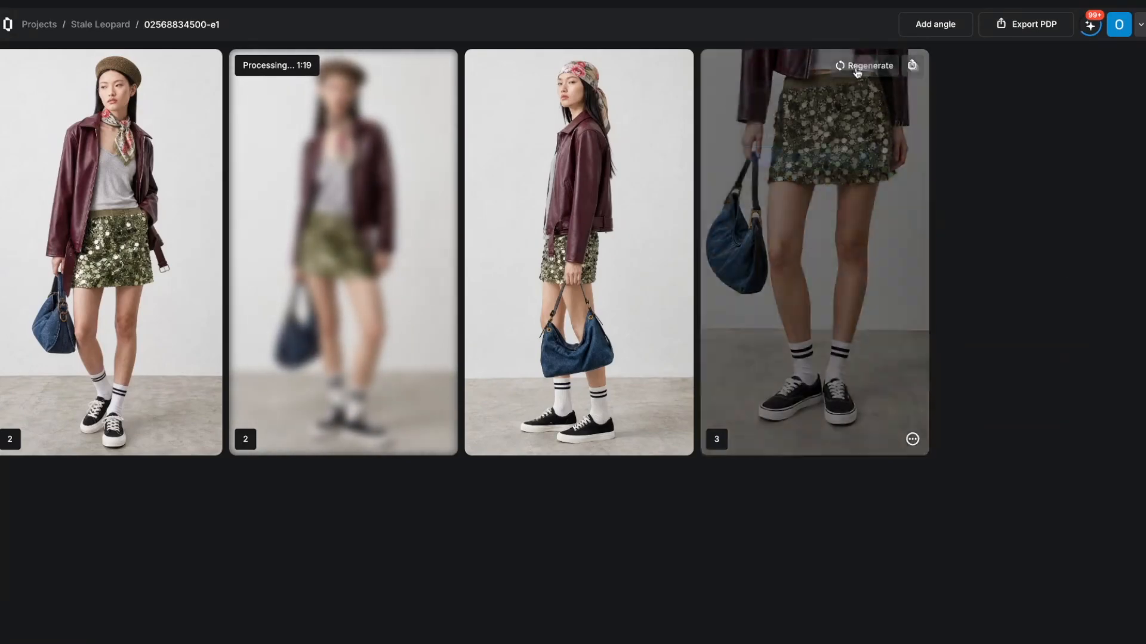
pyautogui.click(865, 66)
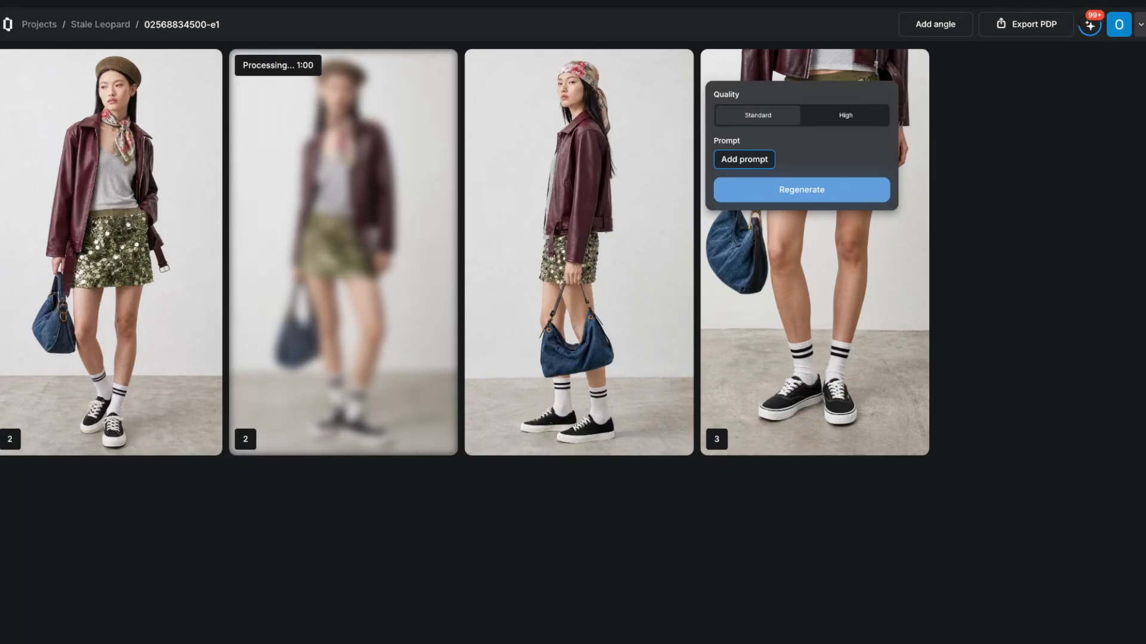
pyautogui.press('Escape')
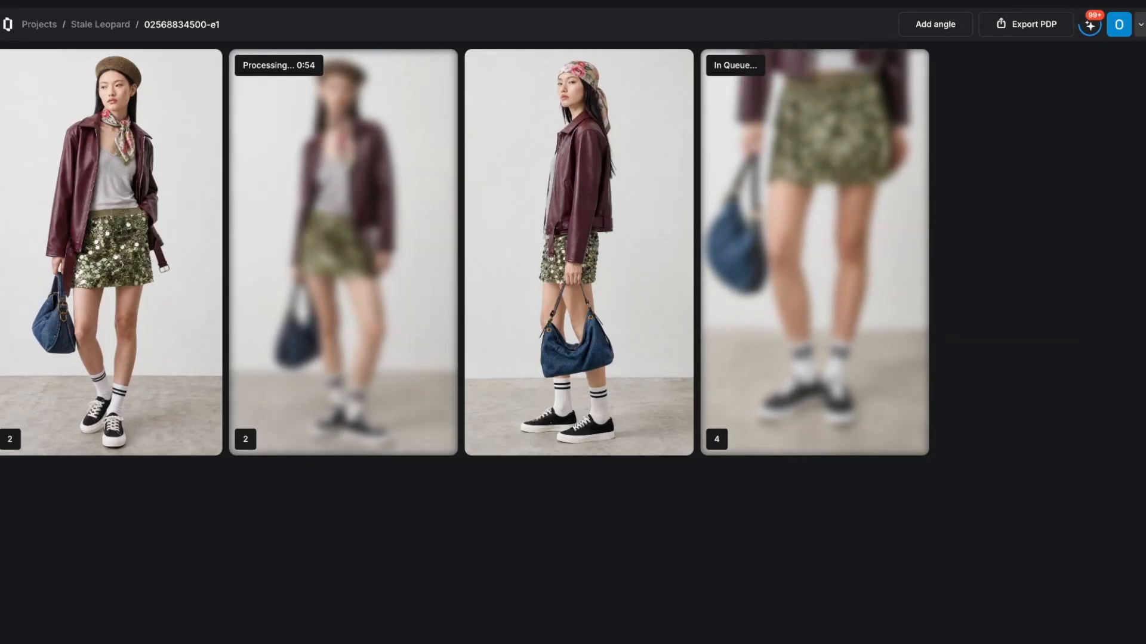
# Step: Start adding an angle to the PDP and browse the Genera poses available
pyautogui.click(937, 27)
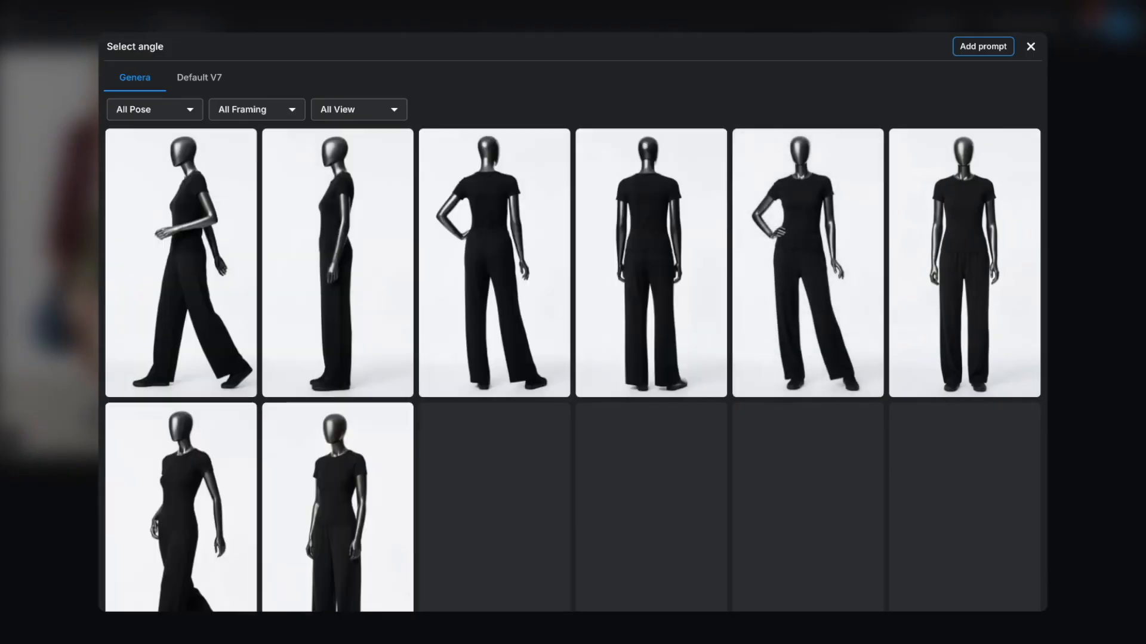
pyautogui.scroll(-10, 341, 480)
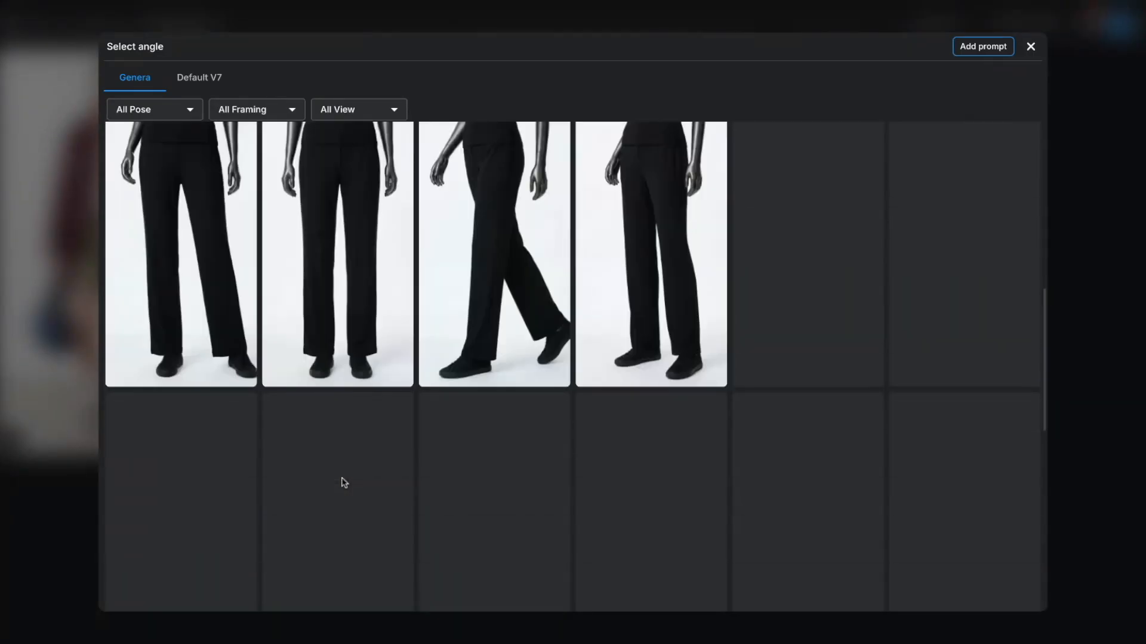
pyautogui.scroll(-5, 344, 483)
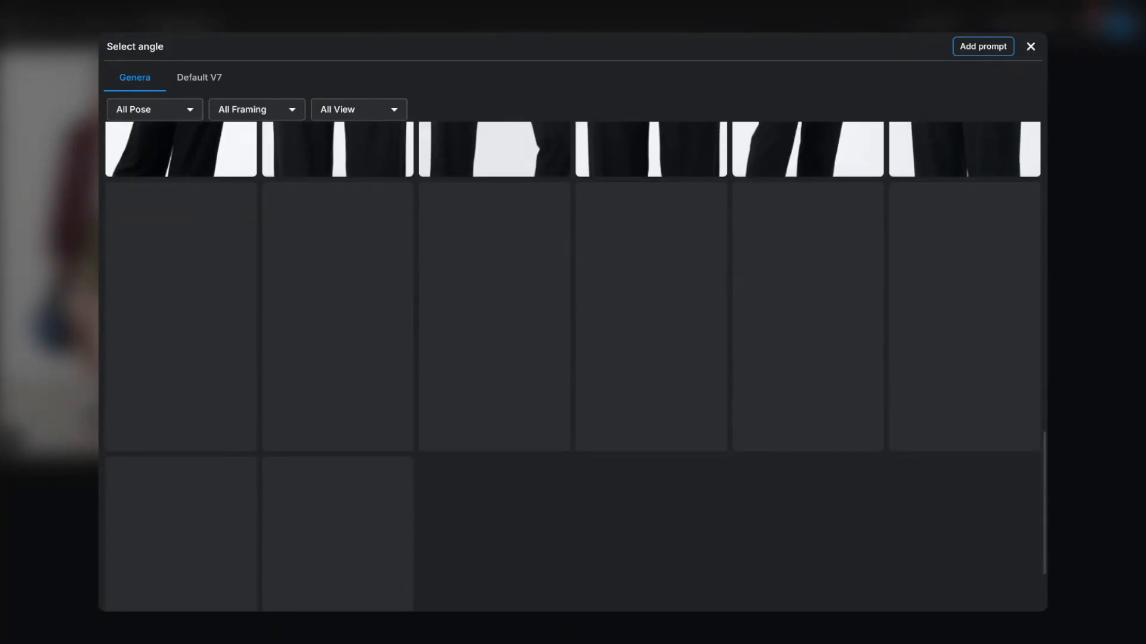
pyautogui.scroll(6, 344, 482)
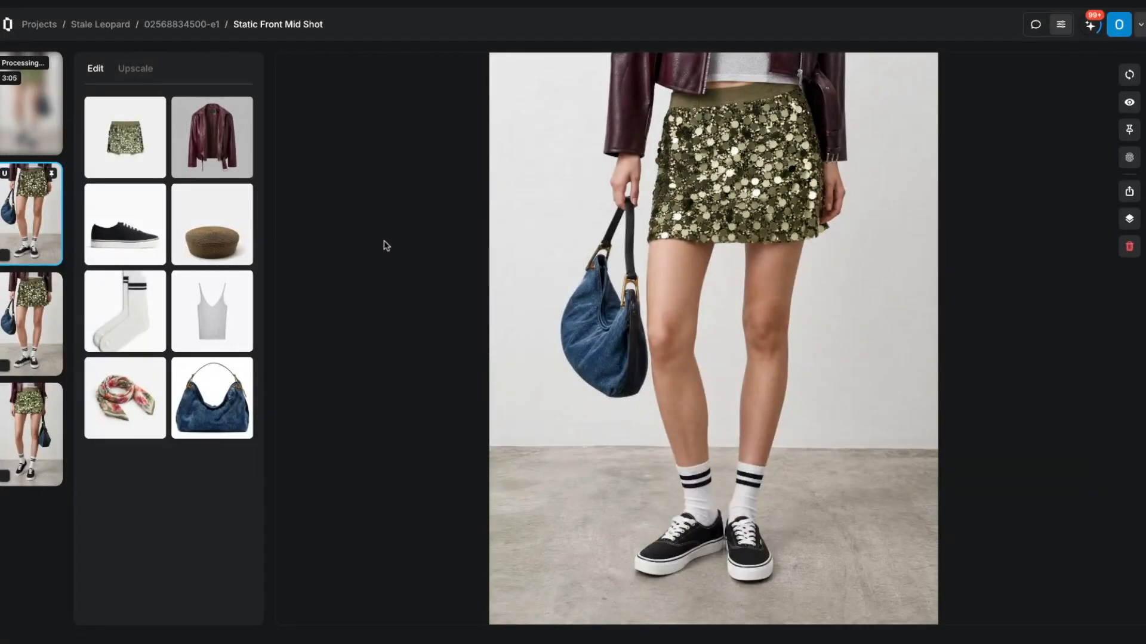
# Step: In the Static Front Mid Shot, choose the skirt for editing and apply a point-based mask covering the skirt and waistband but excluding the top
pyautogui.scroll(5, 617, 245)
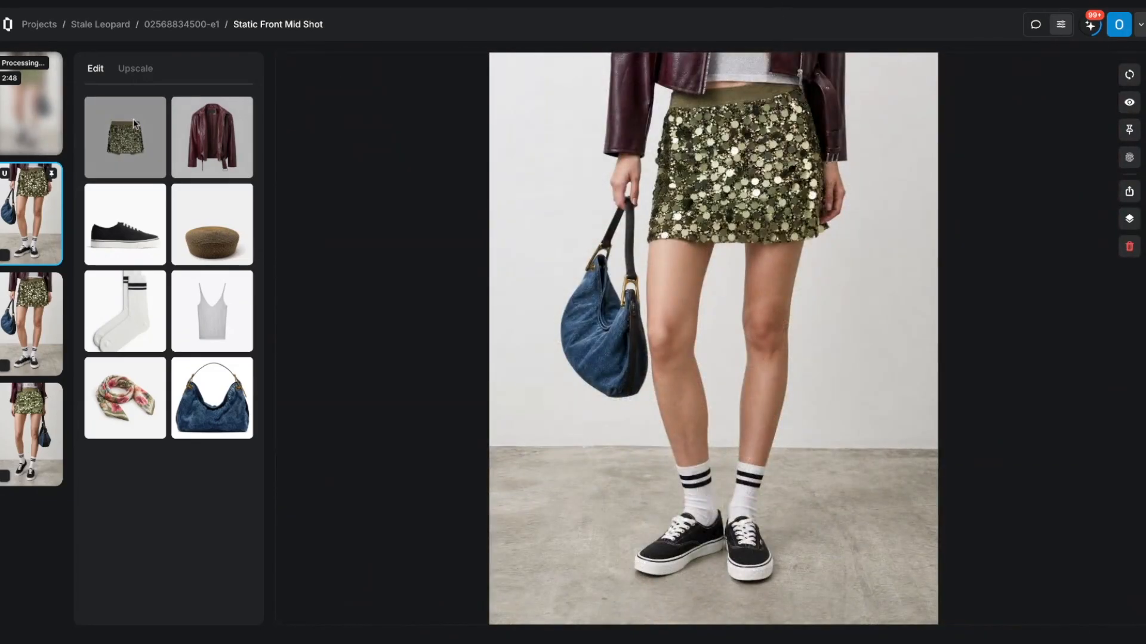
pyautogui.click(118, 146)
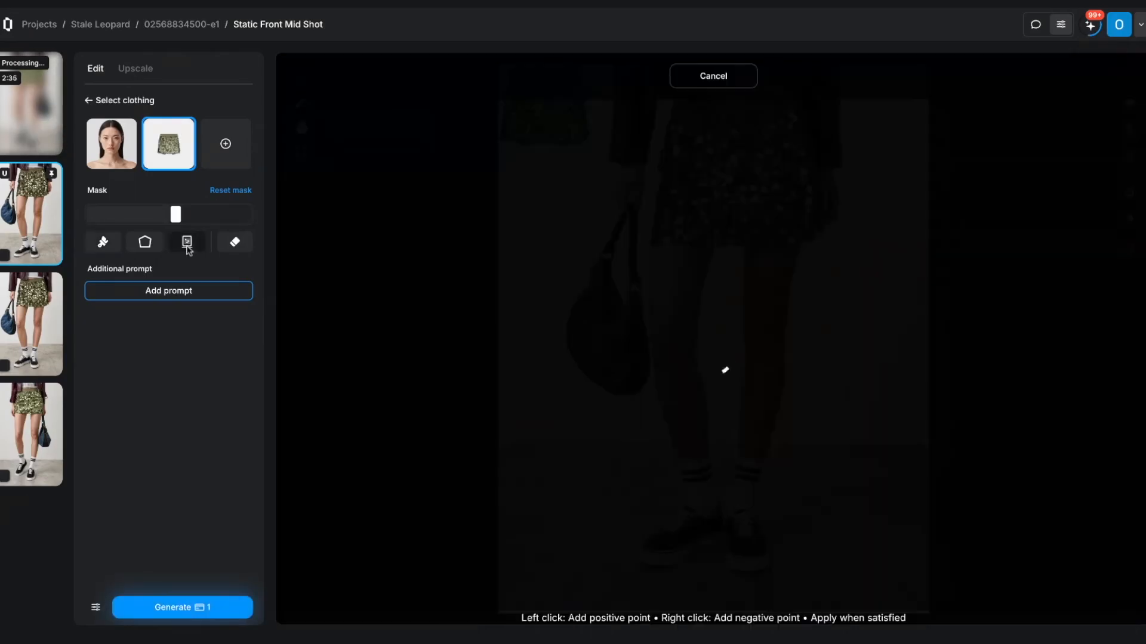
pyautogui.click(188, 247)
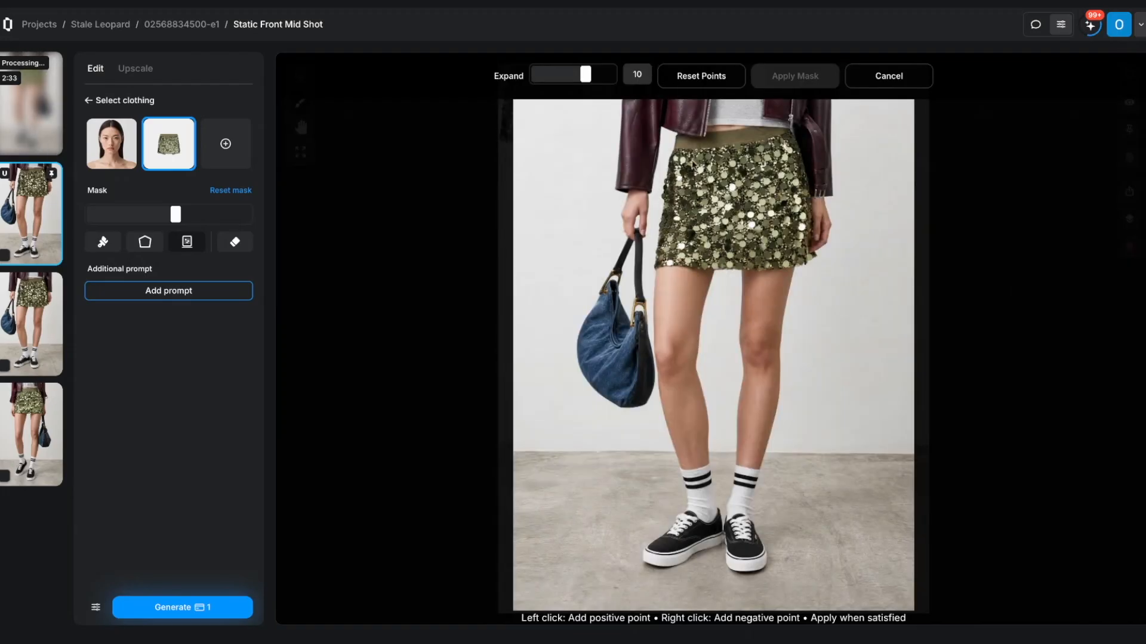
pyautogui.click(724, 371)
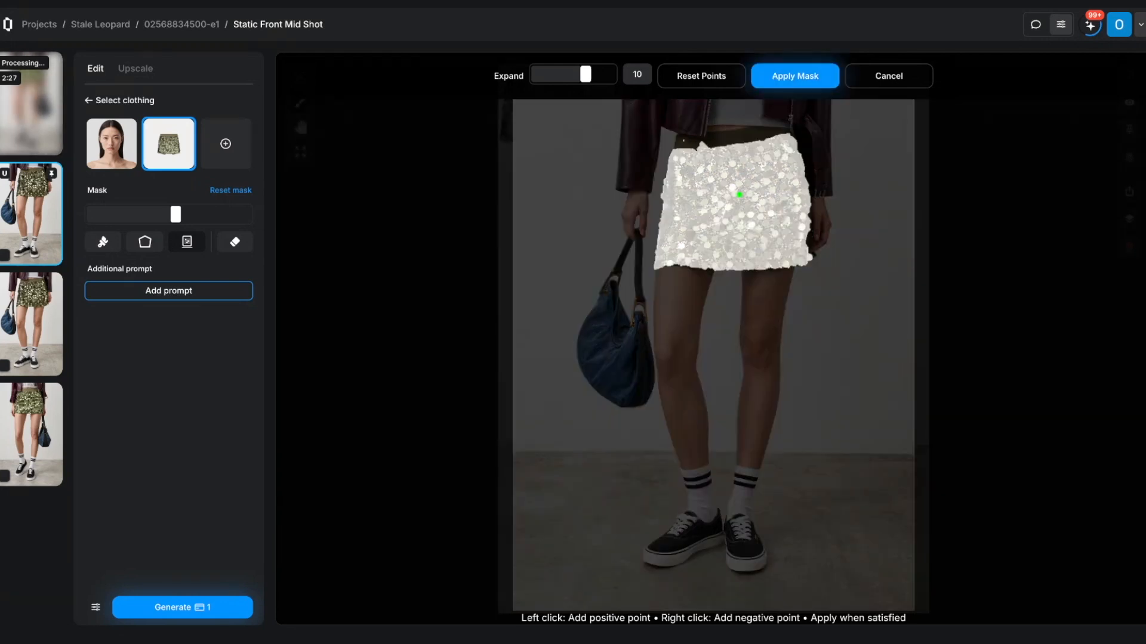
pyautogui.click(728, 109)
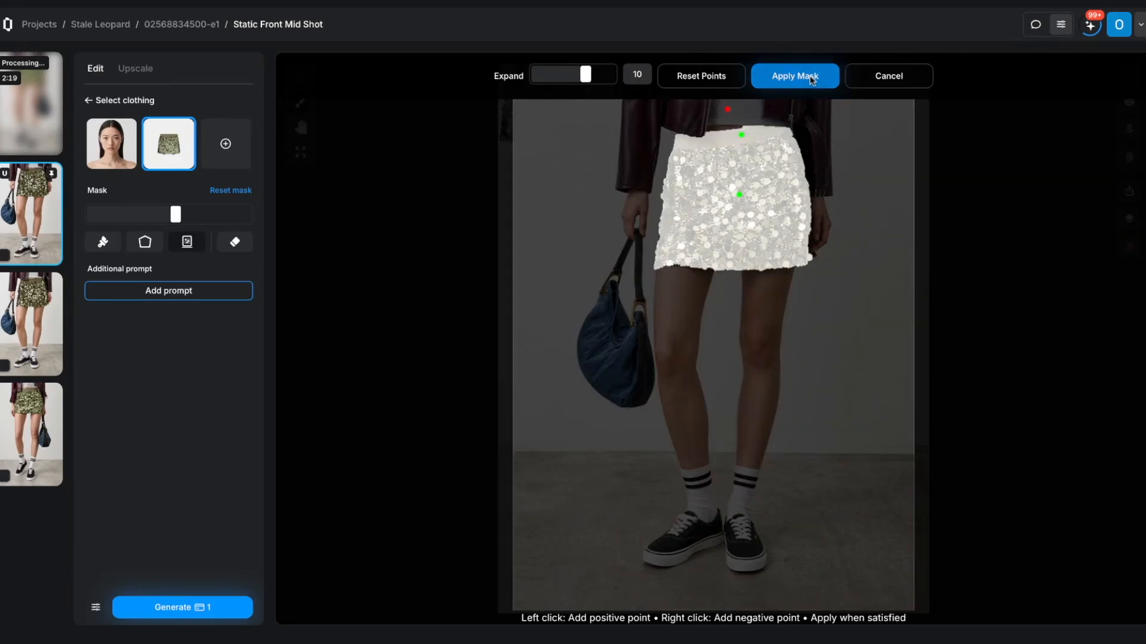
pyautogui.click(795, 76)
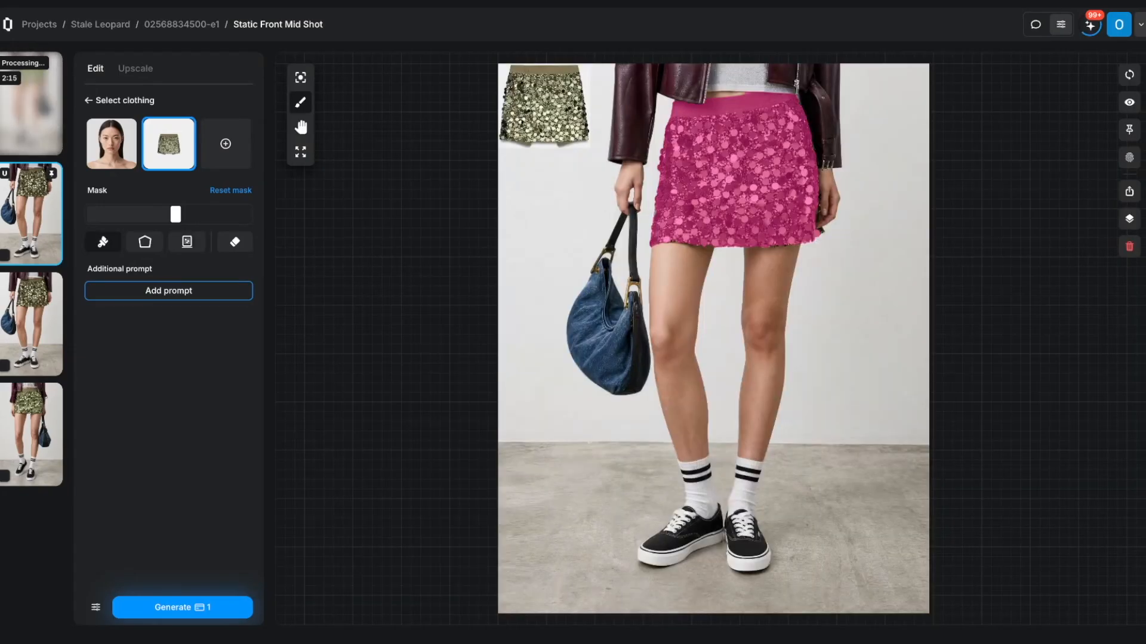
# Step: Brush the mask outward along the skirt's side edge nearest the handbag in the Static Front Mid Shot
pyautogui.scroll(3, 725, 186)
pyautogui.scroll(-1, 739, 151)
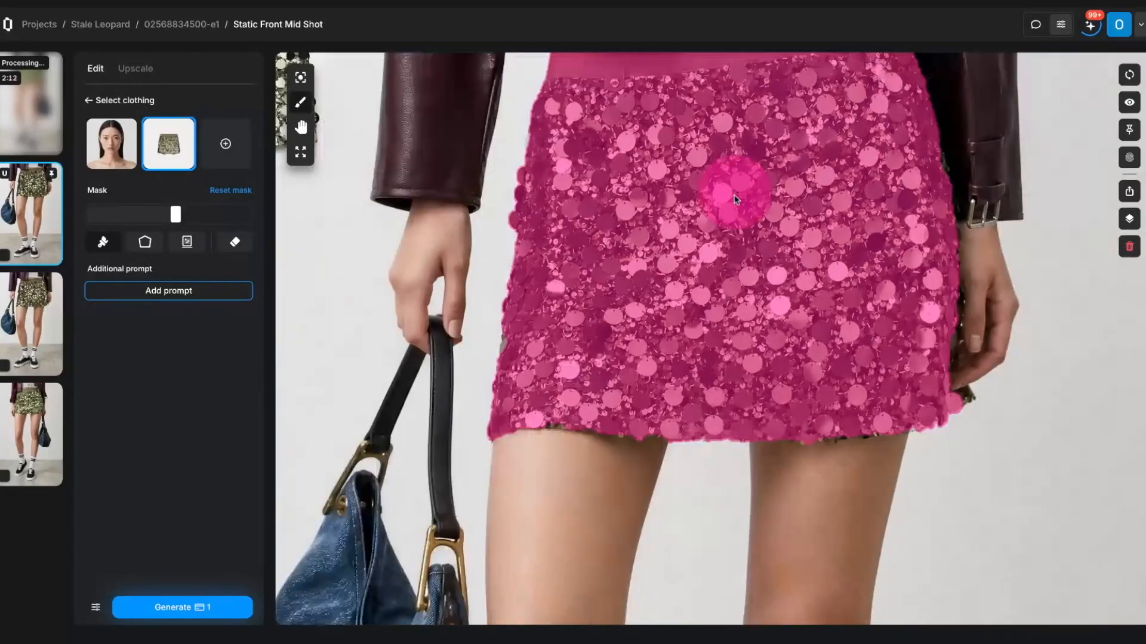
pyautogui.scroll(1, 736, 199)
pyautogui.scroll(1, 736, 198)
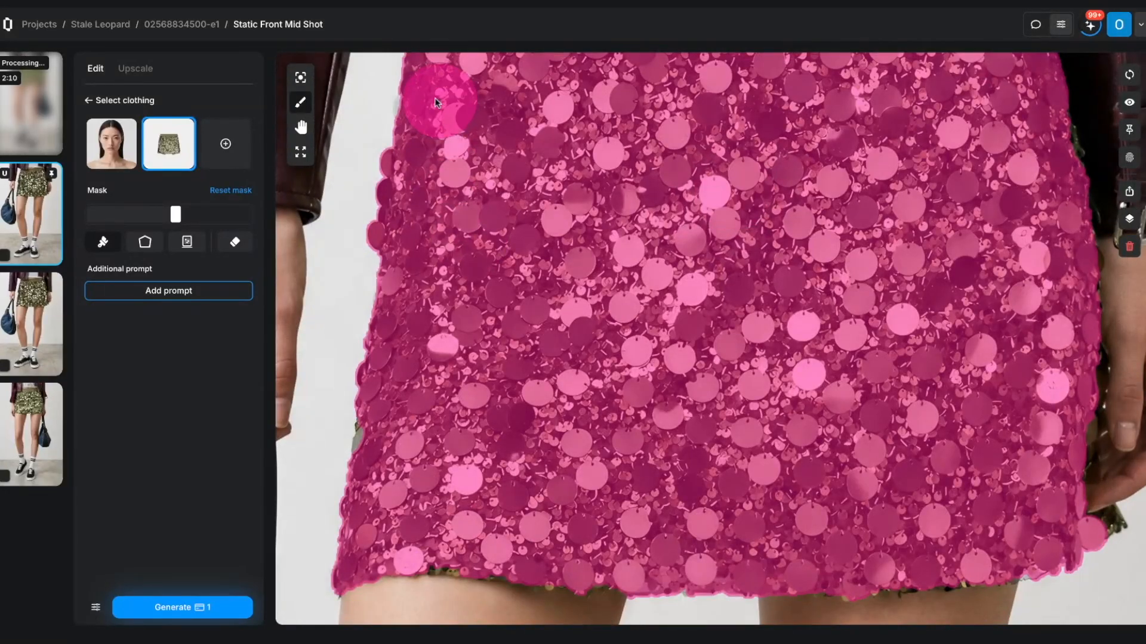
pyautogui.moveTo(437, 99)
pyautogui.mouseDown()
pyautogui.moveTo(387, 473)
pyautogui.moveTo(388, 416)
pyautogui.moveTo(441, 495)
pyautogui.moveTo(424, 528)
pyautogui.moveTo(413, 514)
pyautogui.moveTo(414, 536)
pyautogui.moveTo(506, 543)
pyautogui.mouseUp()
pyautogui.scroll(-5, 507, 543)
pyautogui.scroll(3, 508, 544)
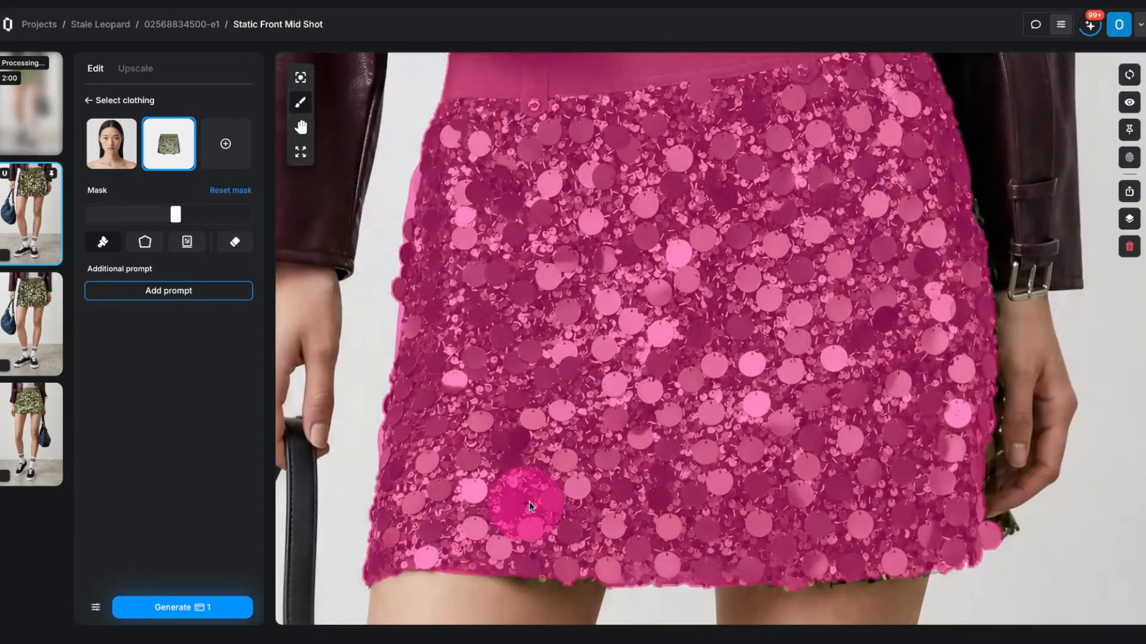
# Step: With a smaller brush, extend the mask in a band below the skirt's hem from one side to the other
pyautogui.scroll(-3, 529, 501)
pyautogui.moveTo(514, 481)
pyautogui.mouseDown()
pyautogui.moveTo(496, 519)
pyautogui.moveTo(692, 524)
pyautogui.mouseUp()
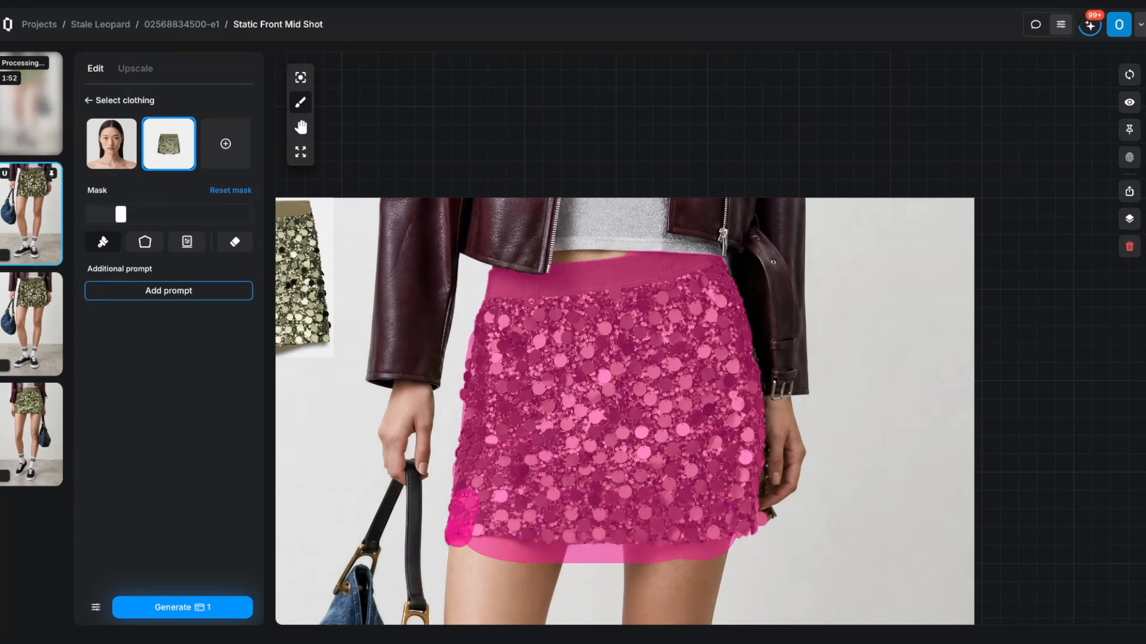
pyautogui.moveTo(455, 549)
pyautogui.mouseDown()
pyautogui.moveTo(685, 556)
pyautogui.moveTo(769, 529)
pyautogui.mouseUp()
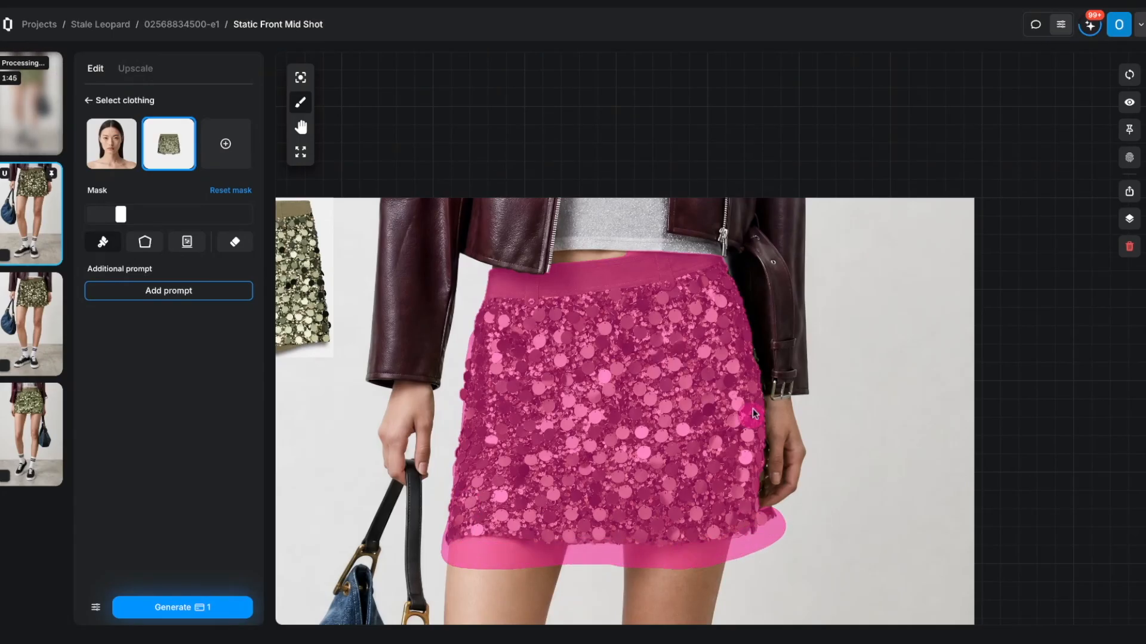
# Step: Fill the mask along the skirt's side edge beside the free hand and touch up the hem corner there
pyautogui.moveTo(719, 272)
pyautogui.mouseDown()
pyautogui.moveTo(750, 371)
pyautogui.moveTo(760, 517)
pyautogui.mouseUp()
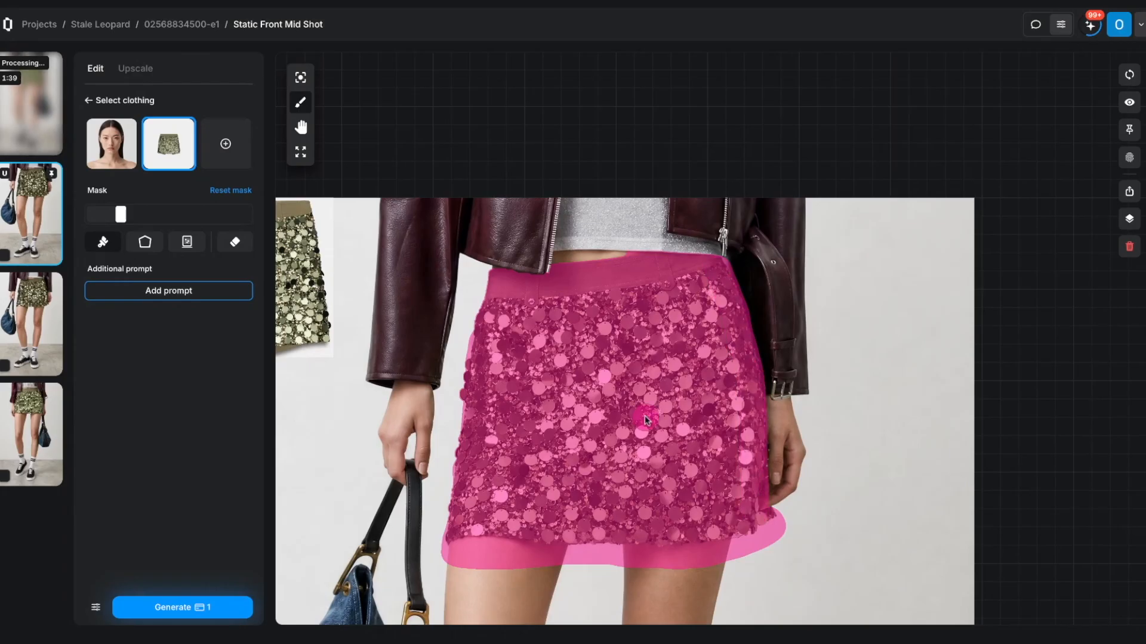
pyautogui.scroll(-3, 644, 420)
pyautogui.moveTo(996, 408); pyautogui.dragTo(991, 181)
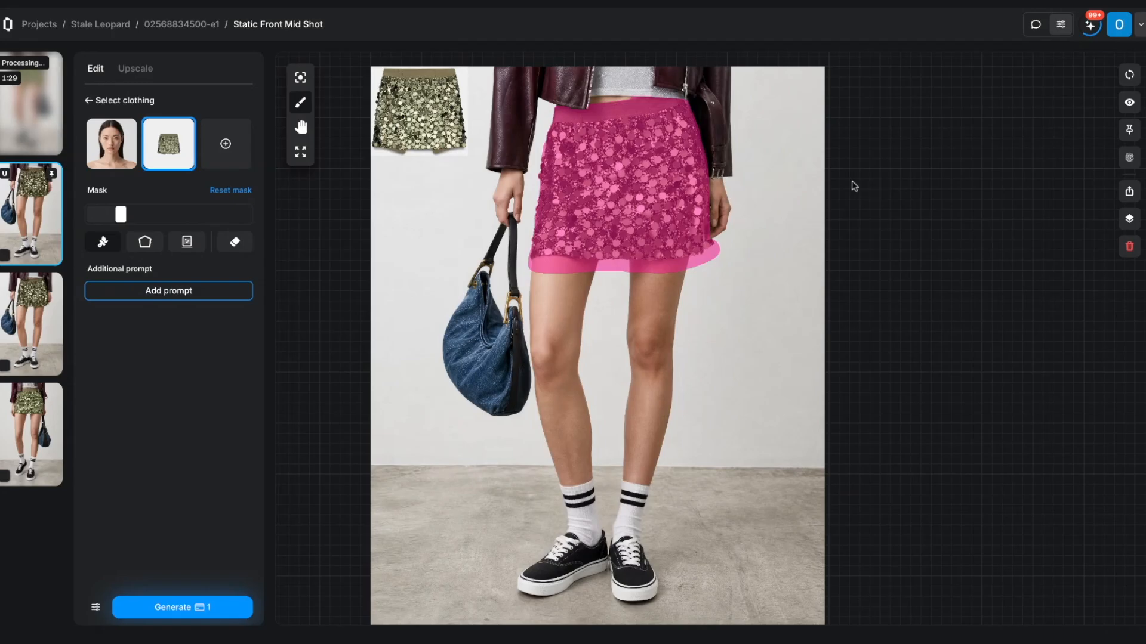
pyautogui.scroll(5, 740, 258)
pyautogui.moveTo(632, 189); pyautogui.dragTo(641, 227)
pyautogui.scroll(-5, 636, 188)
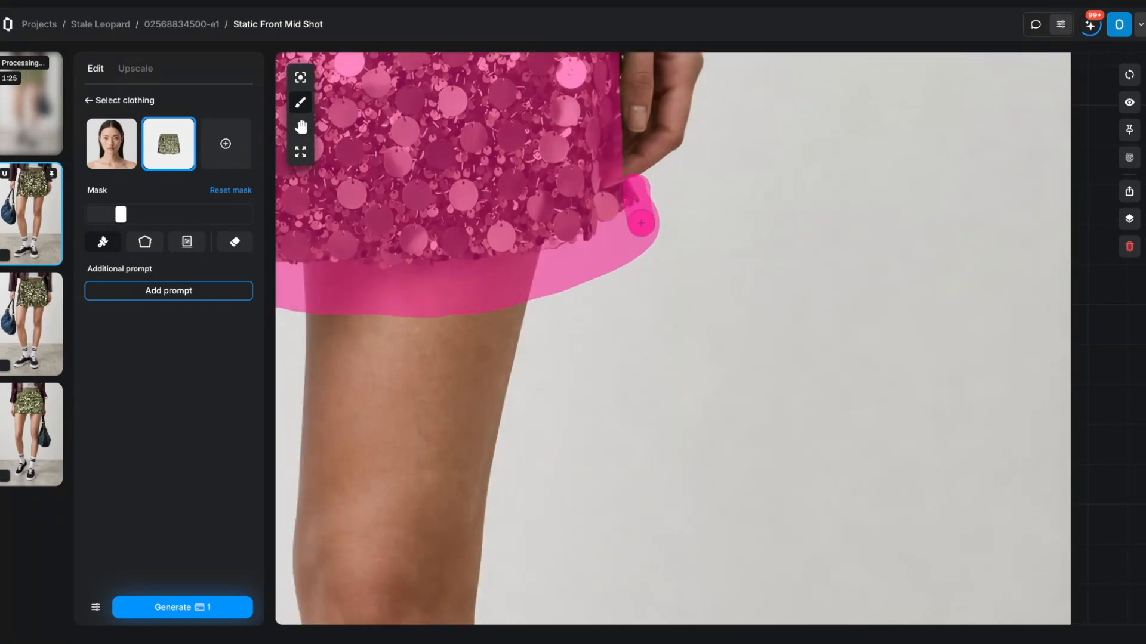
pyautogui.moveTo(846, 297); pyautogui.dragTo(920, 324)
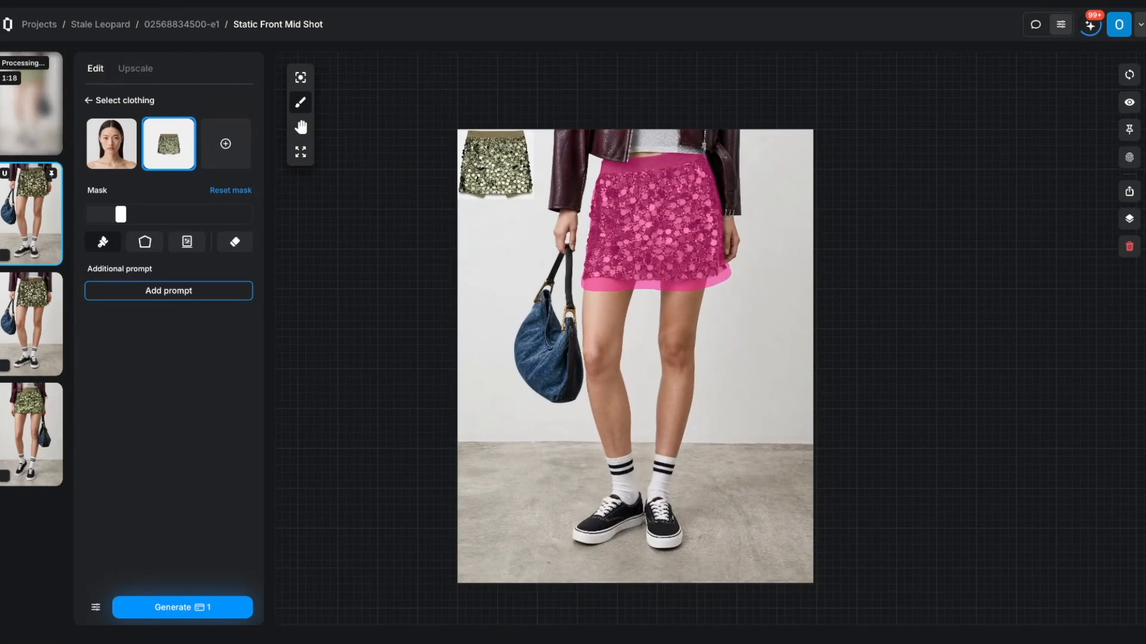
# Step: Add the additional prompt "make skirt longer" to the masked skirt edit
pyautogui.click(190, 296)
pyautogui.write('mak')
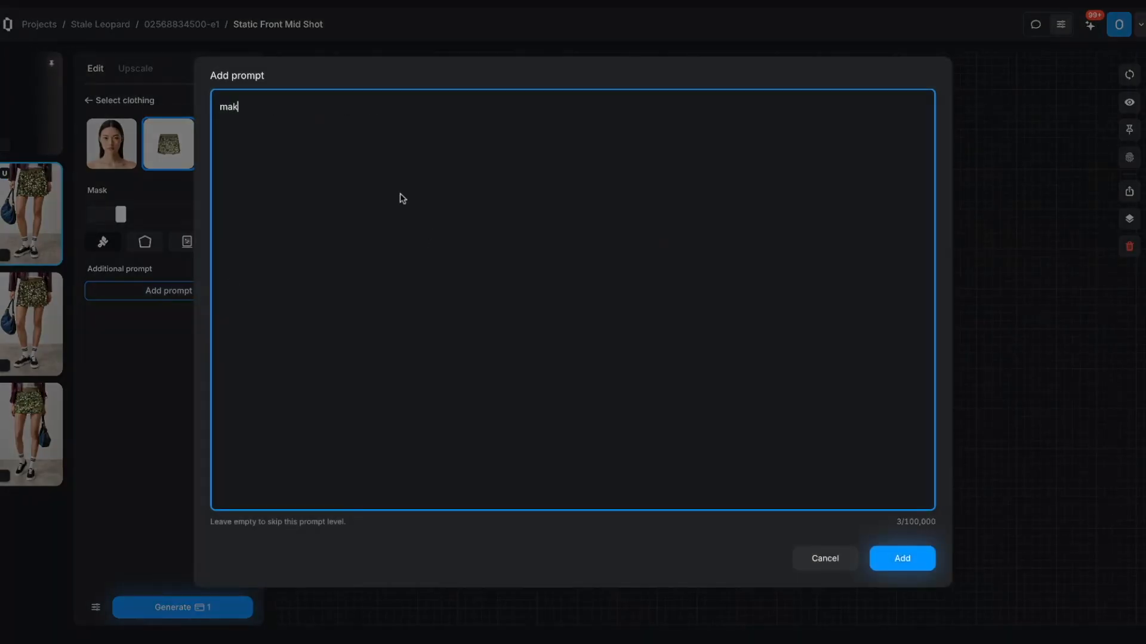
pyautogui.write('e skirt')
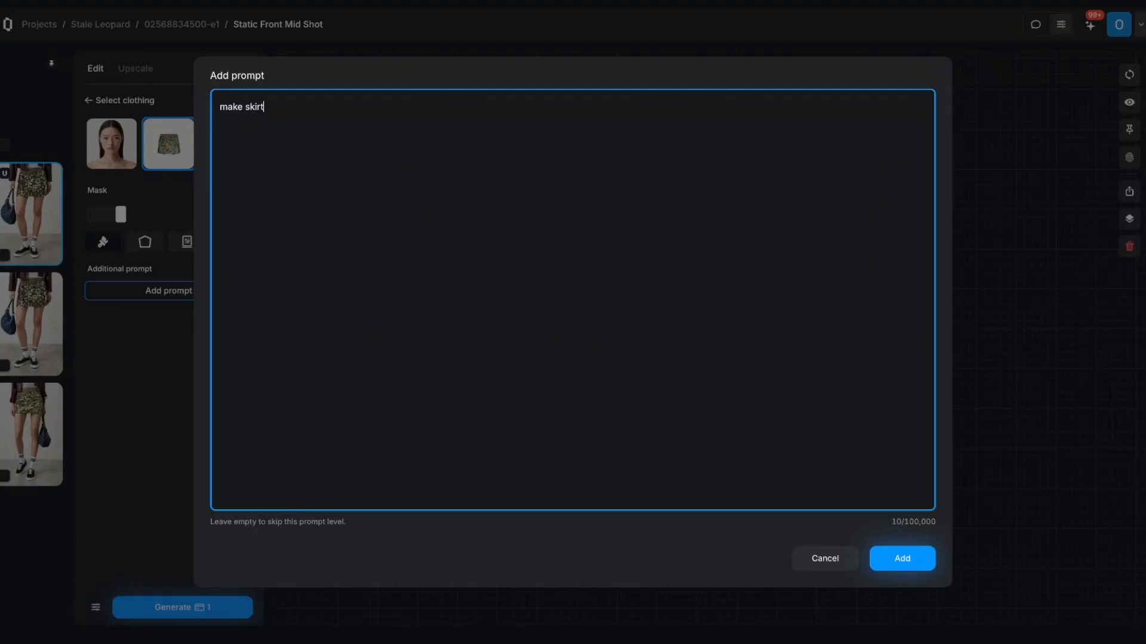
pyautogui.write(' longer')
pyautogui.click(892, 561)
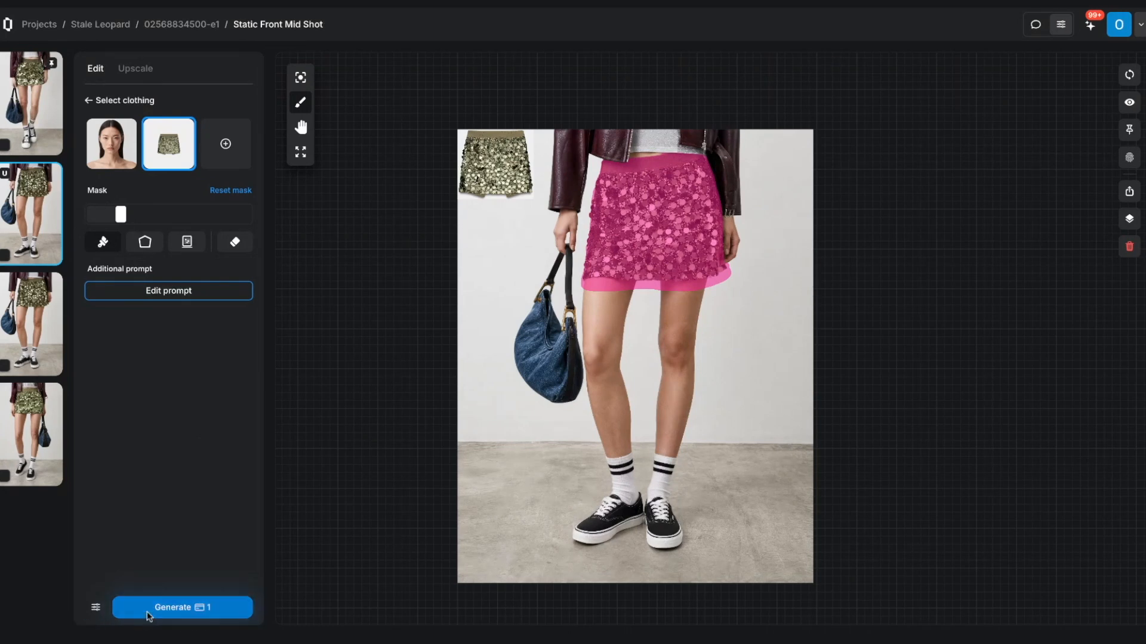
# Step: Set the skirt edit to two generations per image
pyautogui.click(95, 608)
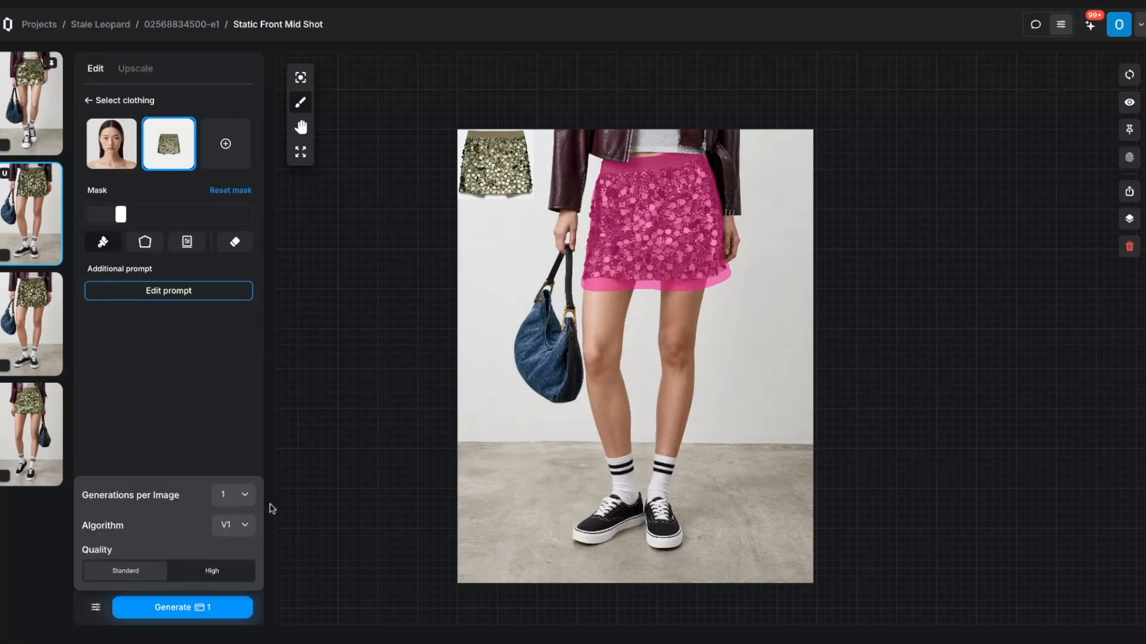
pyautogui.click(245, 495)
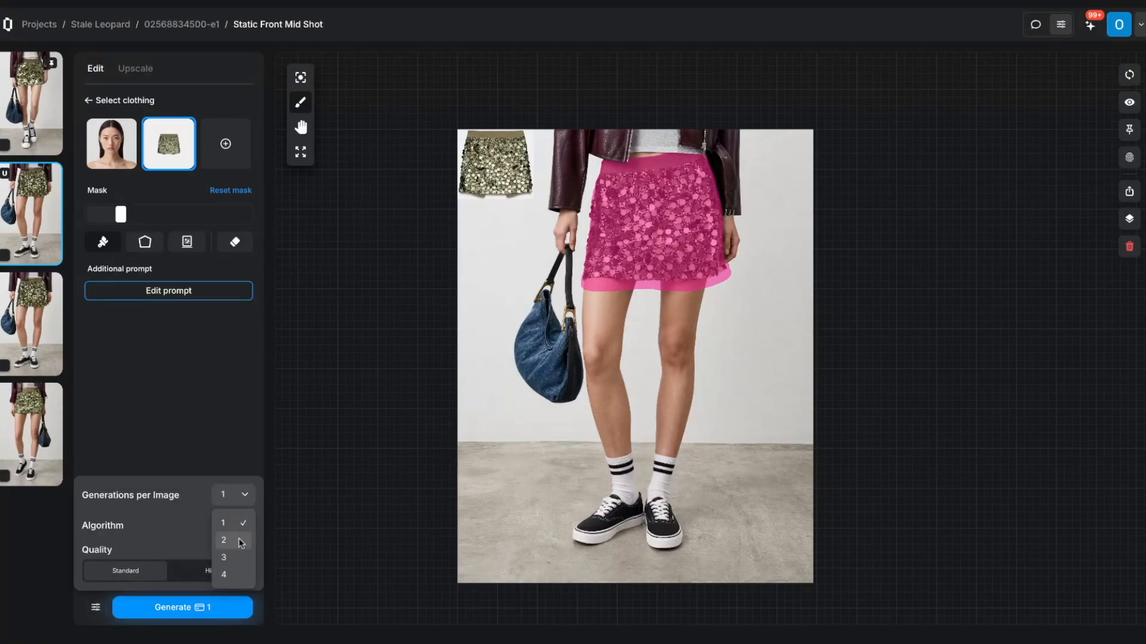
pyautogui.click(241, 541)
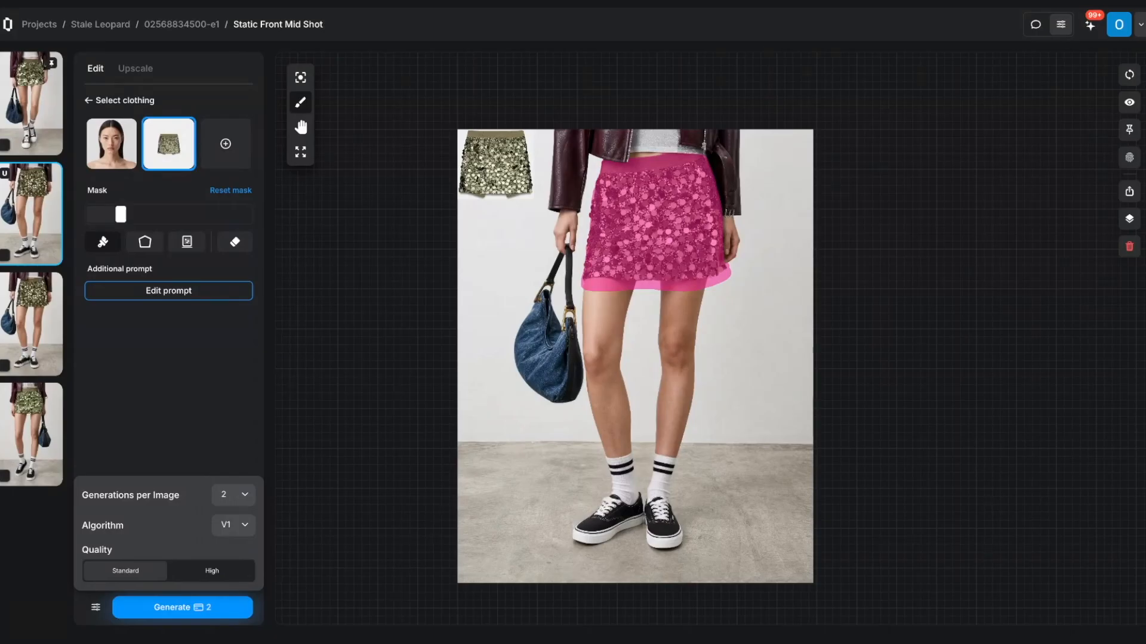
pyautogui.click(210, 615)
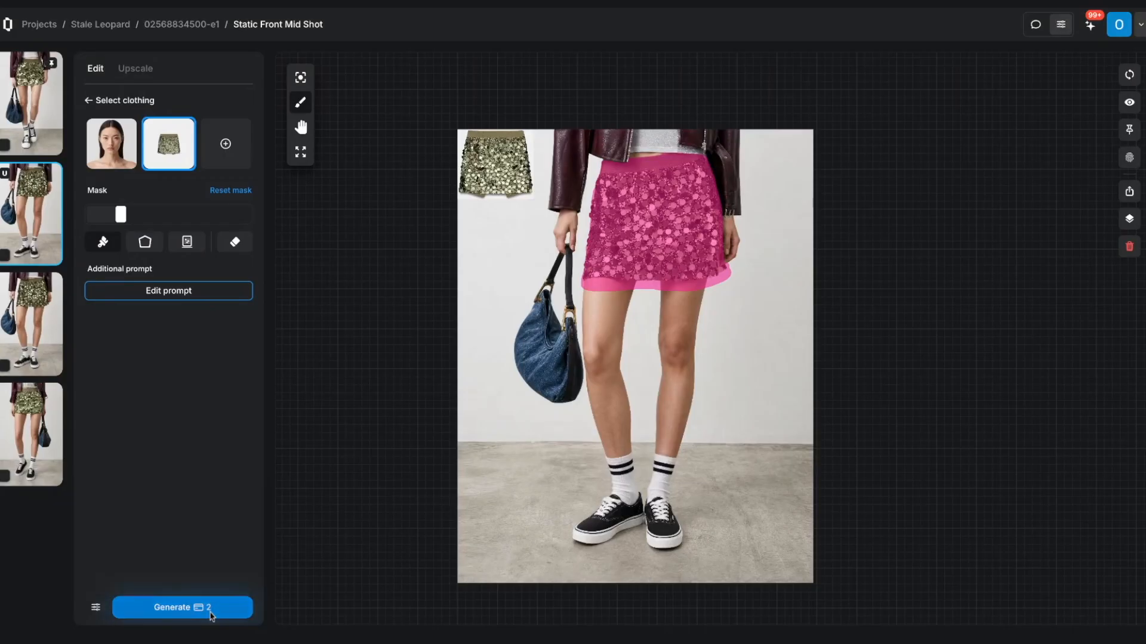
# Step: Review the algorithm choices, keep V1 at Standard quality, and generate the masked skirt edit
pyautogui.click(100, 607)
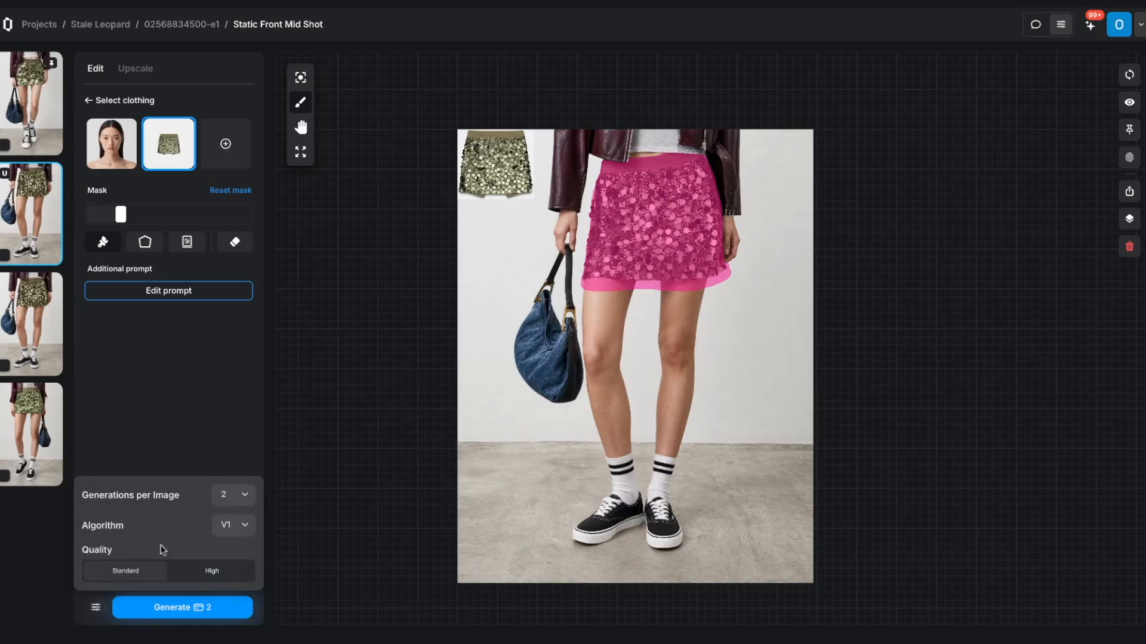
pyautogui.click(245, 526)
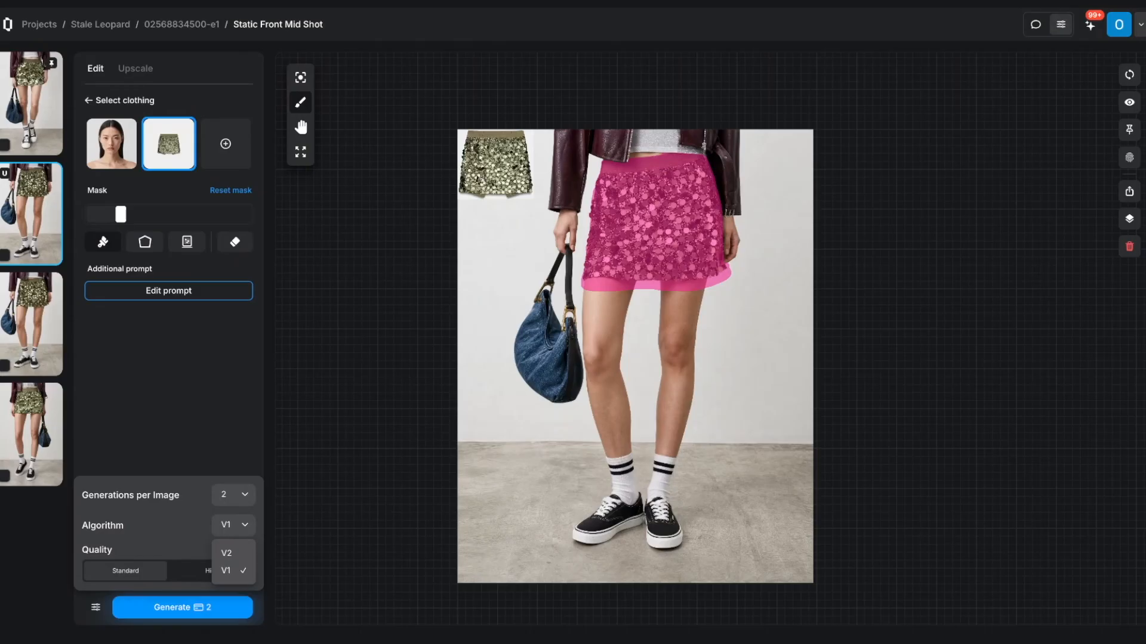
pyautogui.click(158, 542)
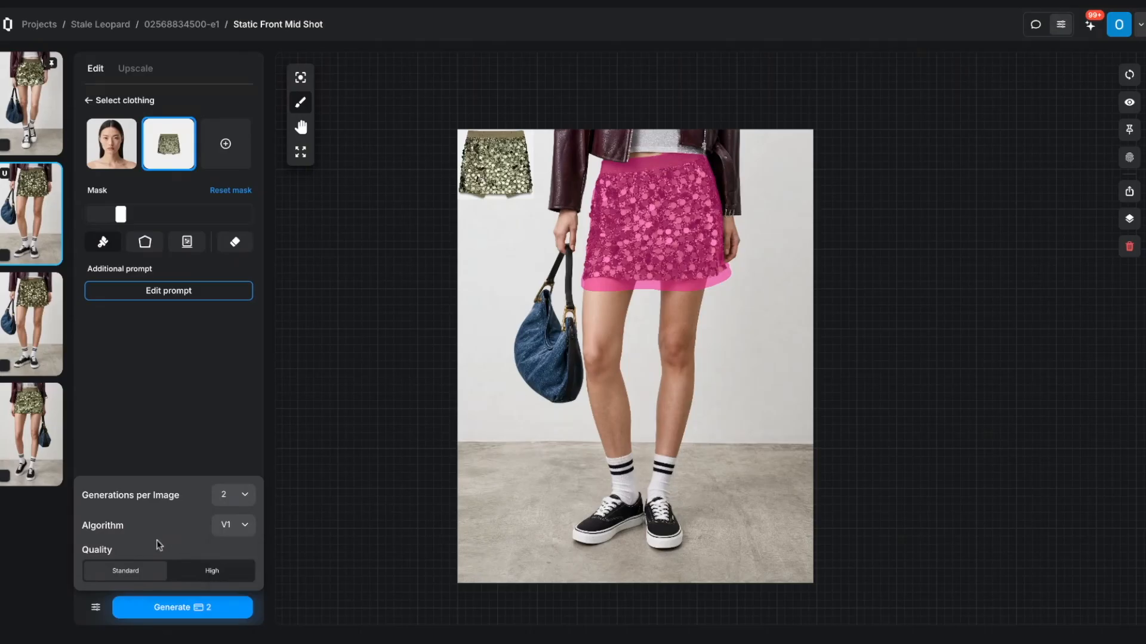
pyautogui.click(94, 608)
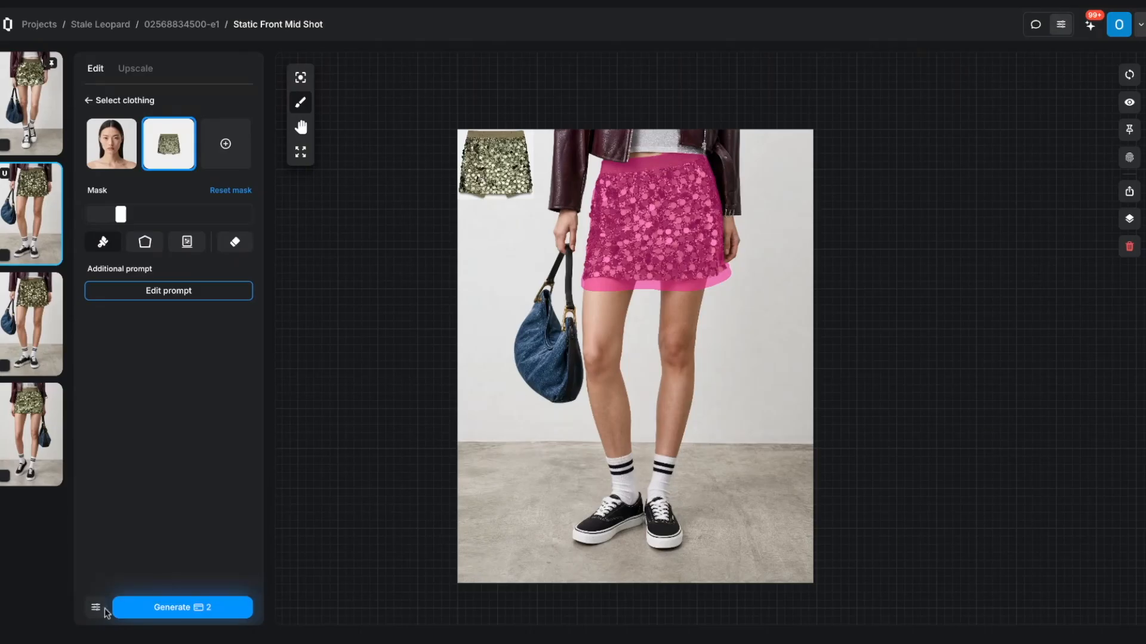
pyautogui.click(189, 612)
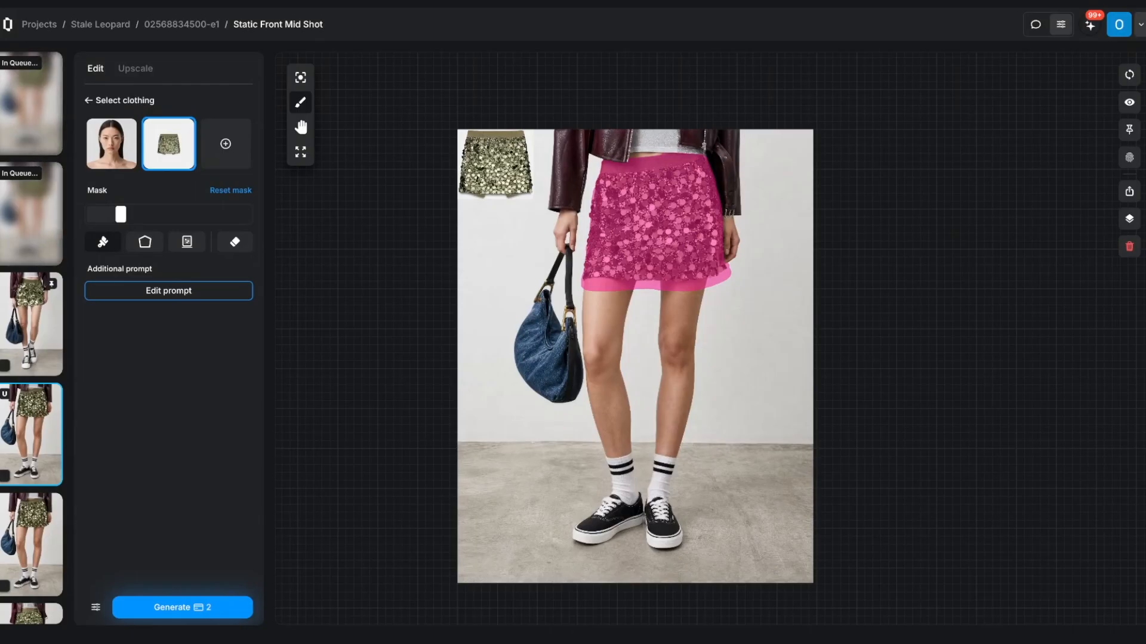
pyautogui.click(92, 25)
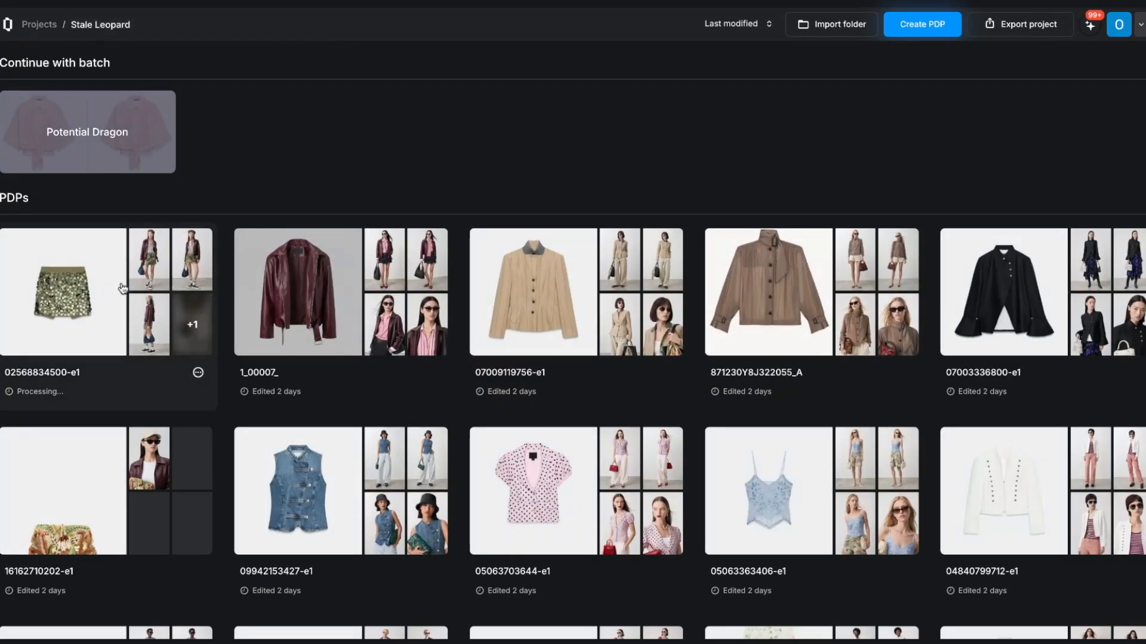
pyautogui.scroll(-1, 209, 282)
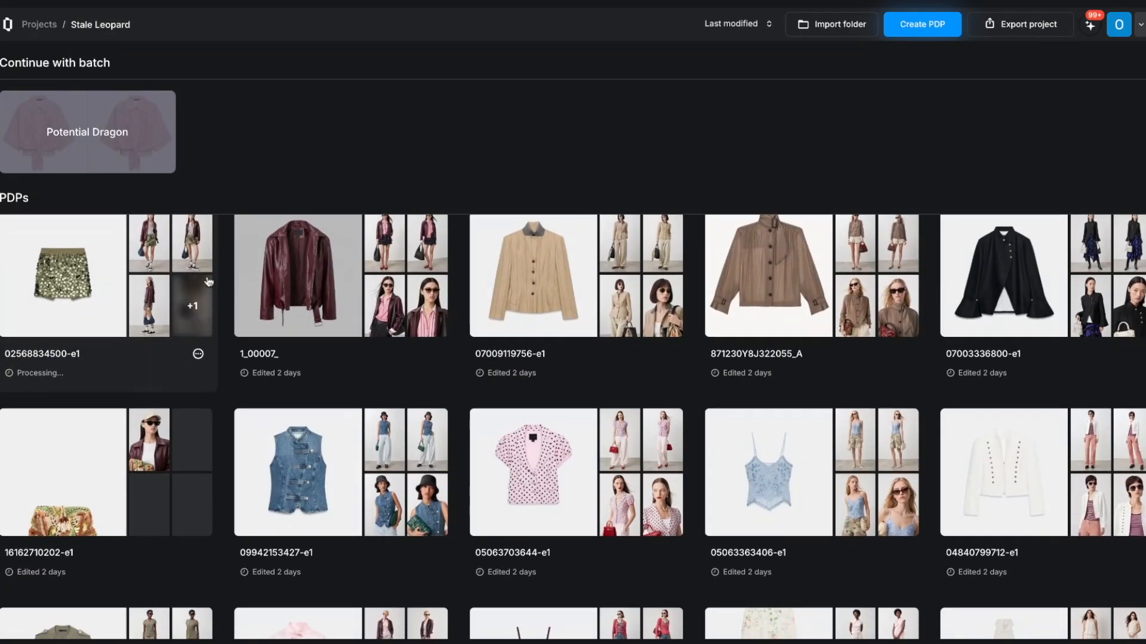
pyautogui.scroll(1, 208, 283)
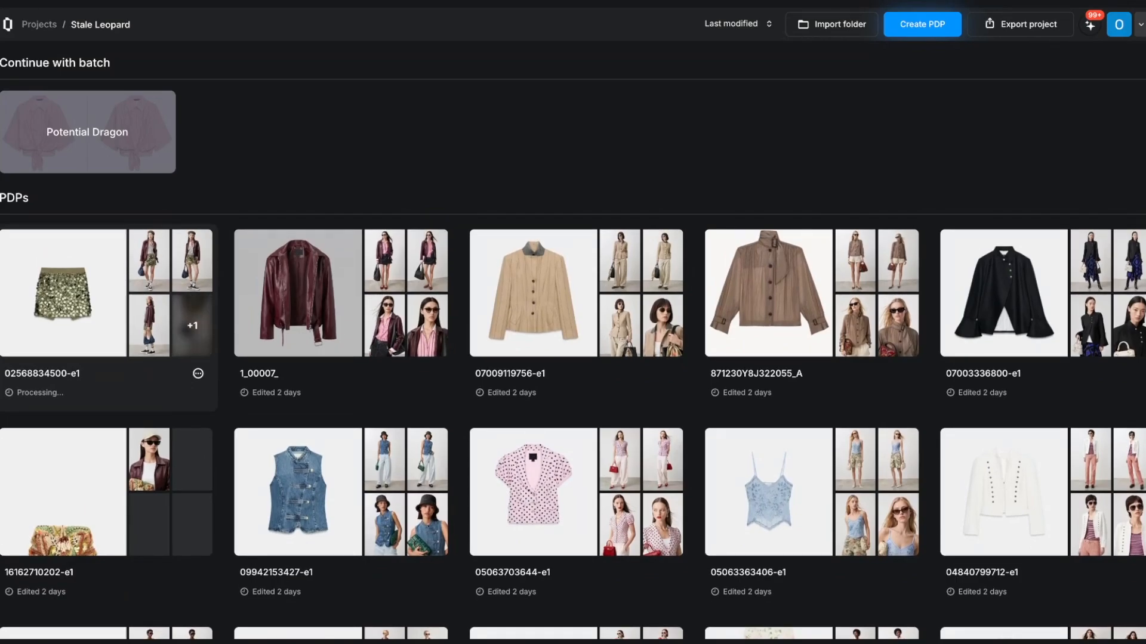
pyautogui.scroll(1, 220, 263)
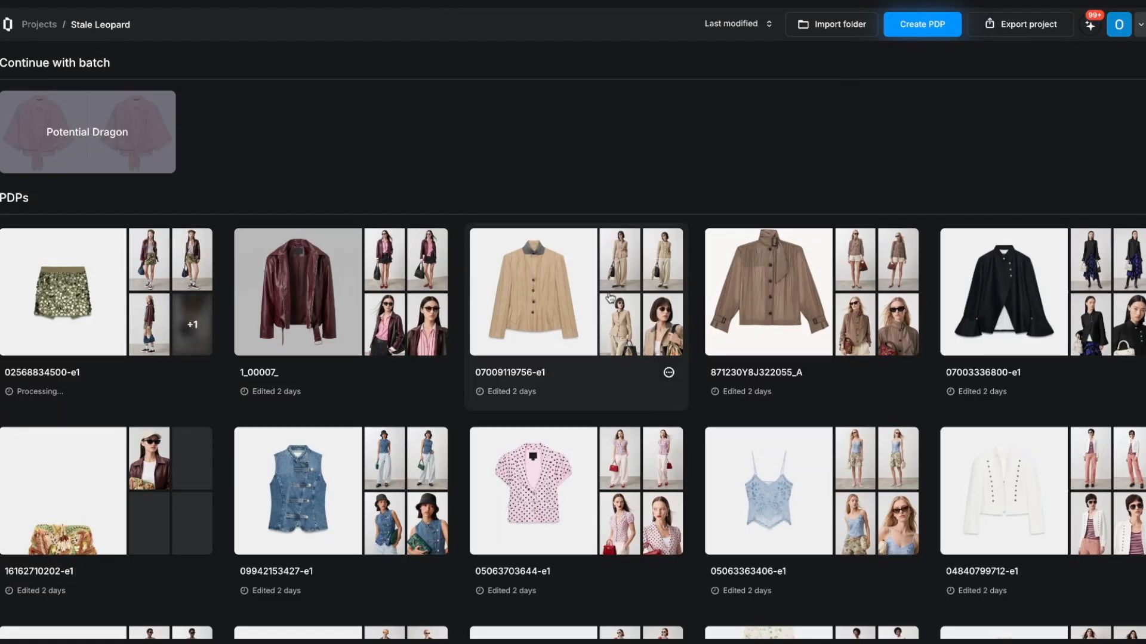
pyautogui.click(533, 292)
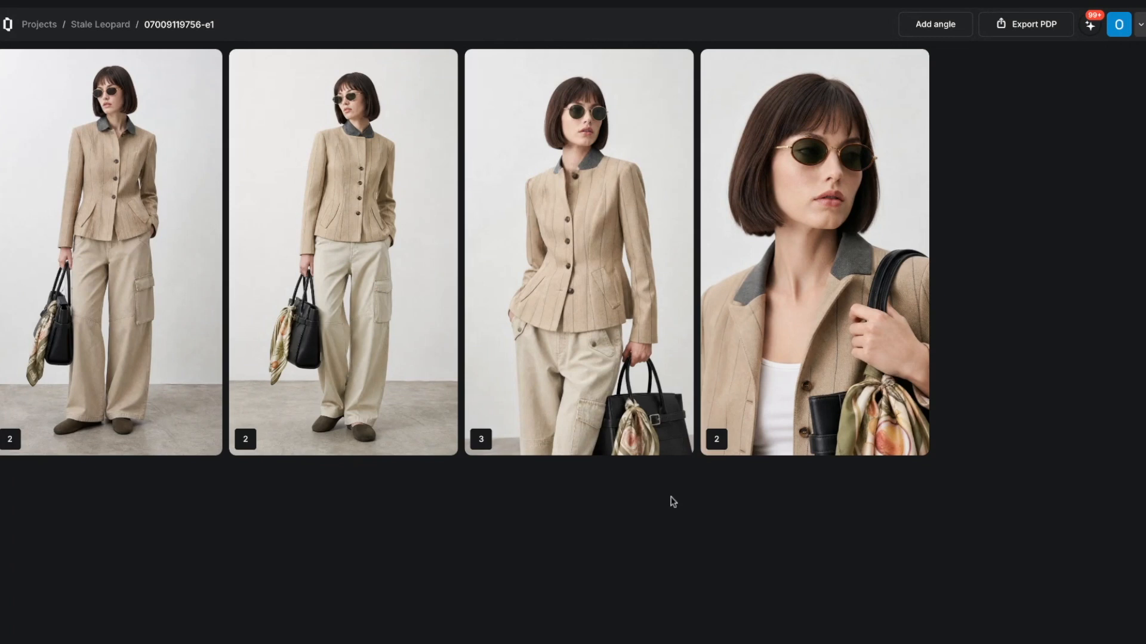
# Step: Reopen the beige jacket's PDP from the project and compare the variants of its Static 3/4 Mid Shot
pyautogui.click(84, 24)
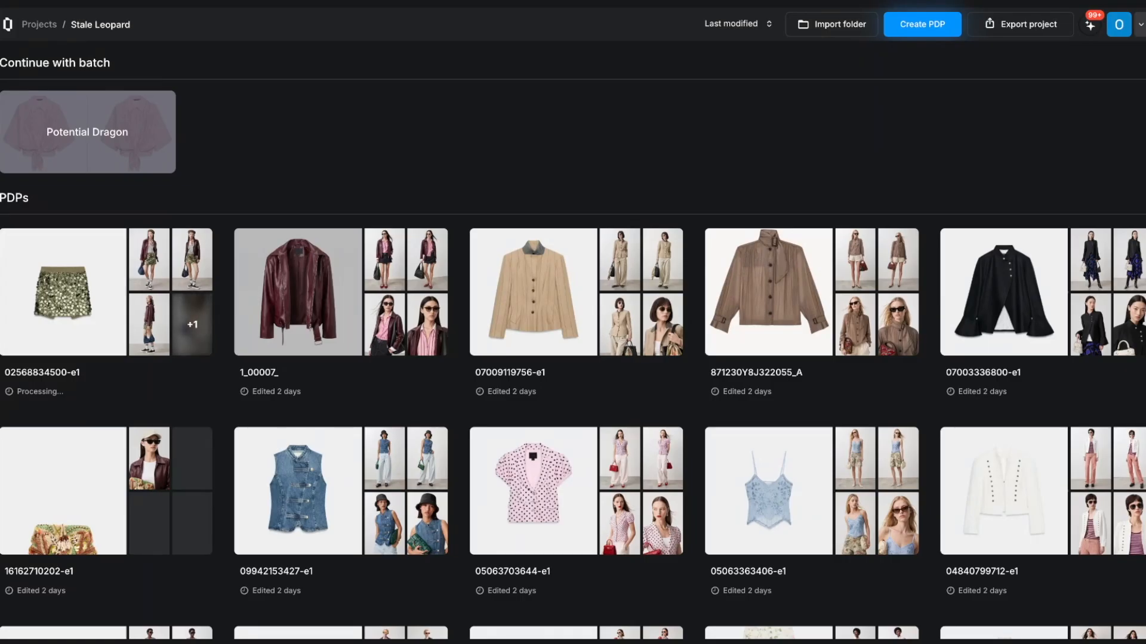
pyautogui.click(577, 292)
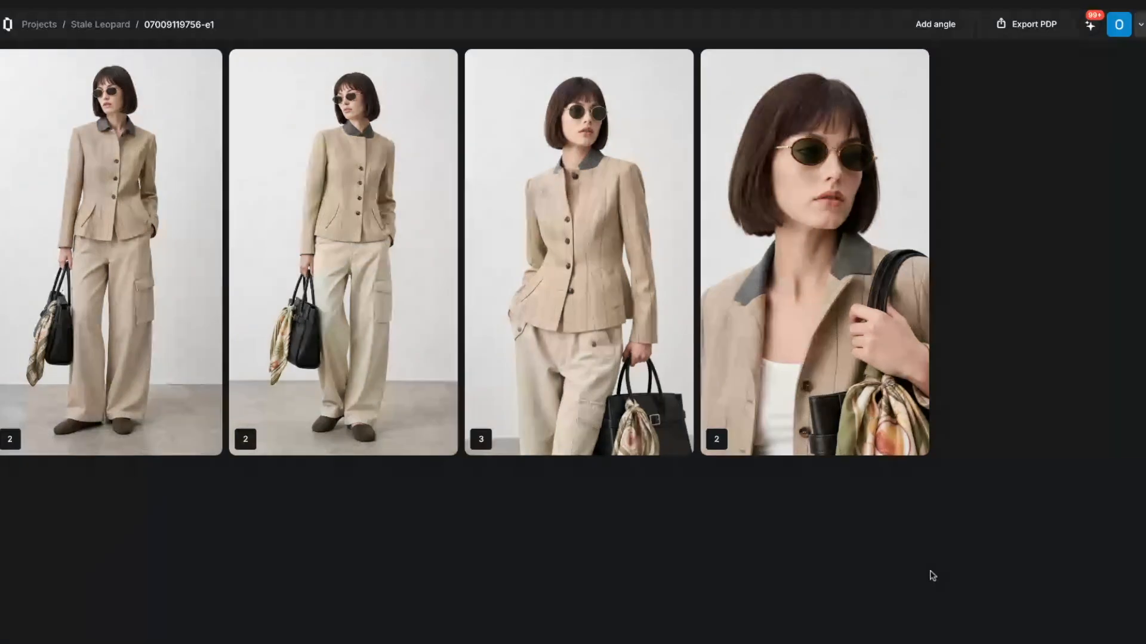
pyautogui.click(580, 220)
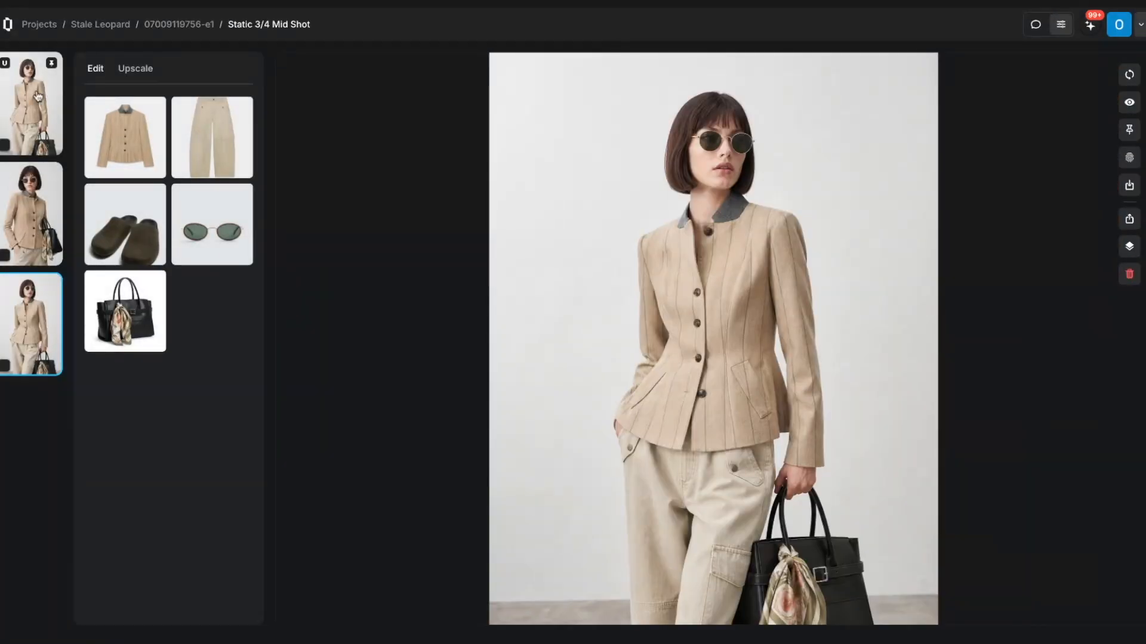
pyautogui.click(37, 96)
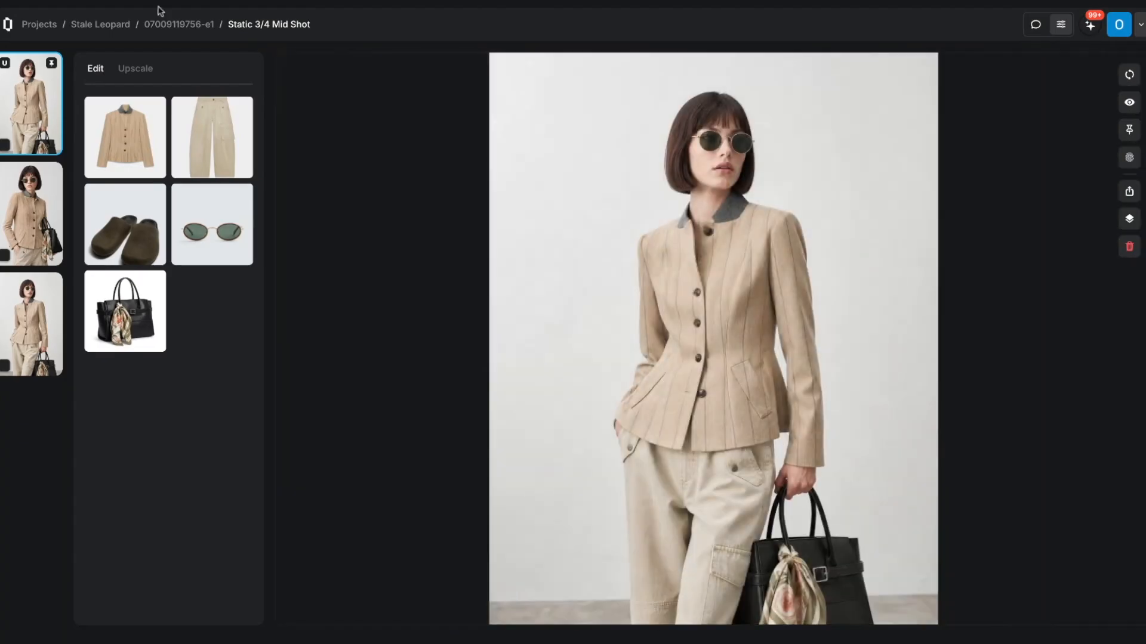
pyautogui.click(37, 227)
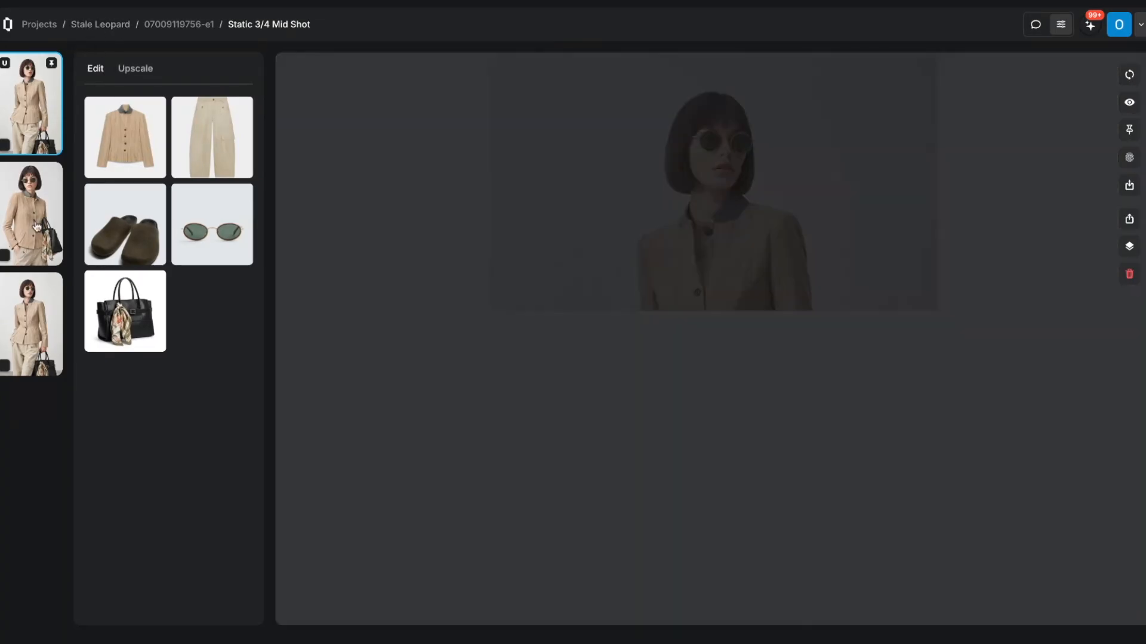
# Step: Inspect the beige jacket's Static Front Long Shot and return to the Stale Leopard project's PDP list
pyautogui.click(158, 25)
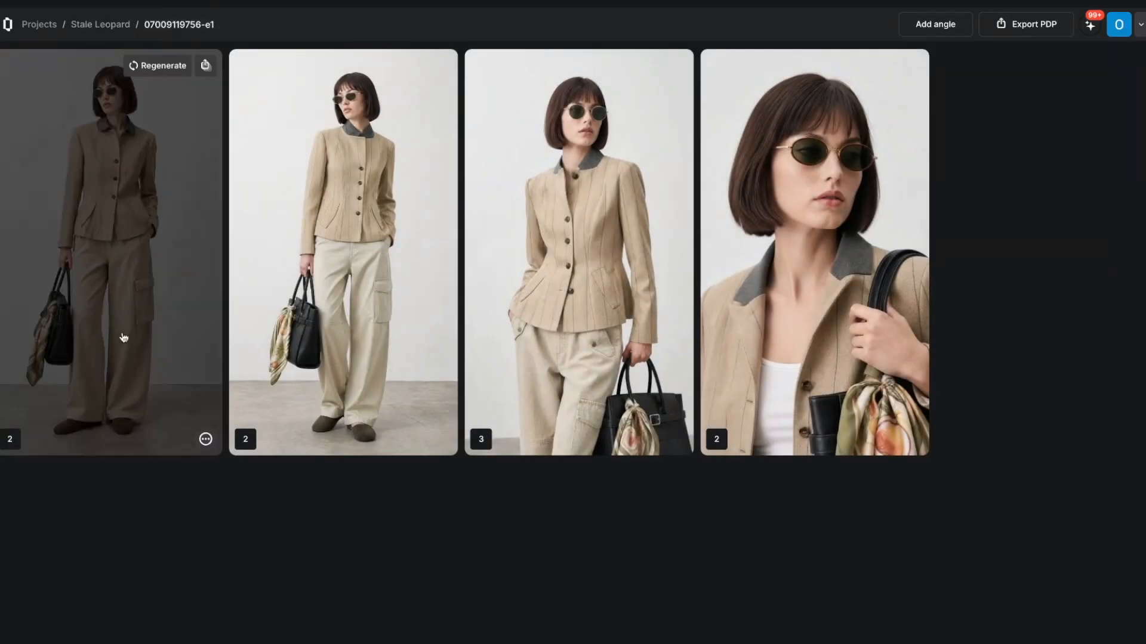
pyautogui.click(119, 421)
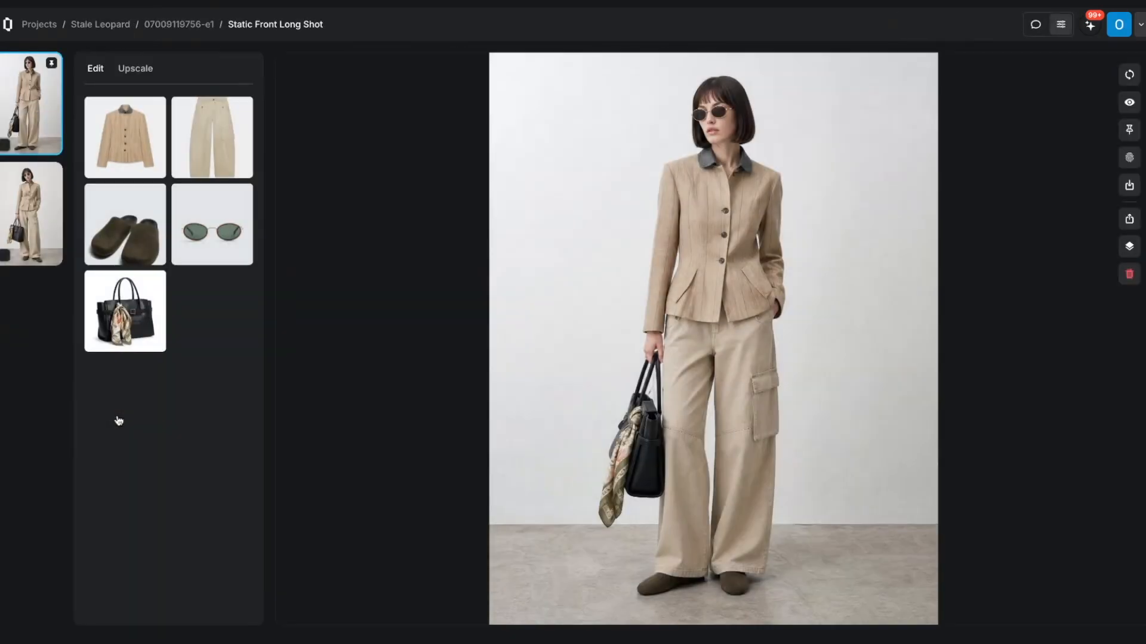
pyautogui.click(496, 410)
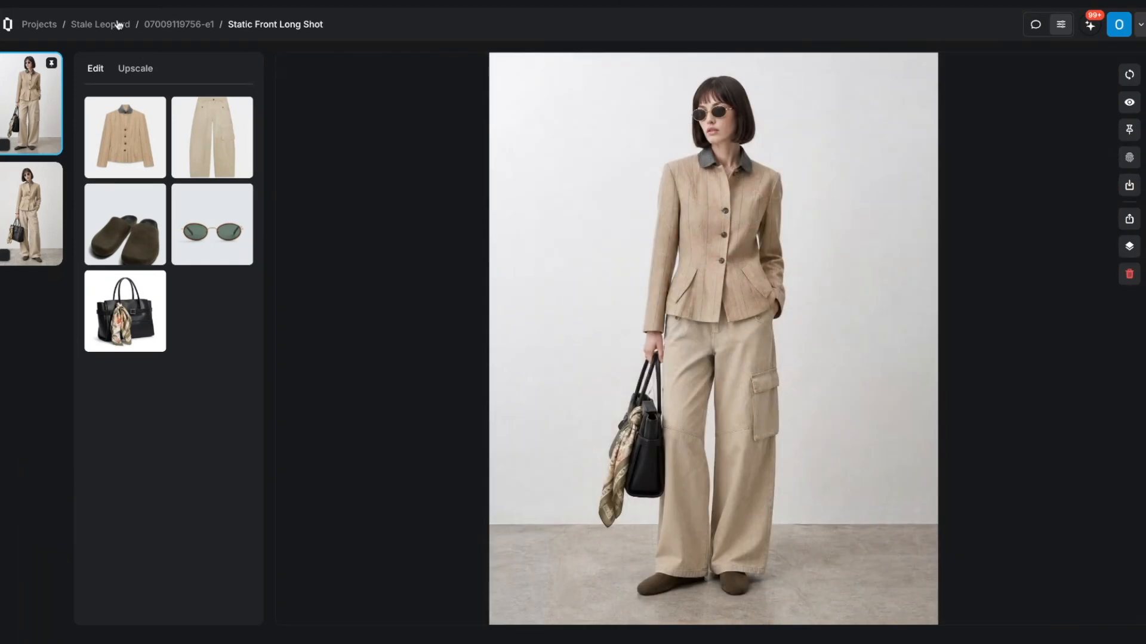
pyautogui.click(119, 24)
pyautogui.scroll(-1, 293, 357)
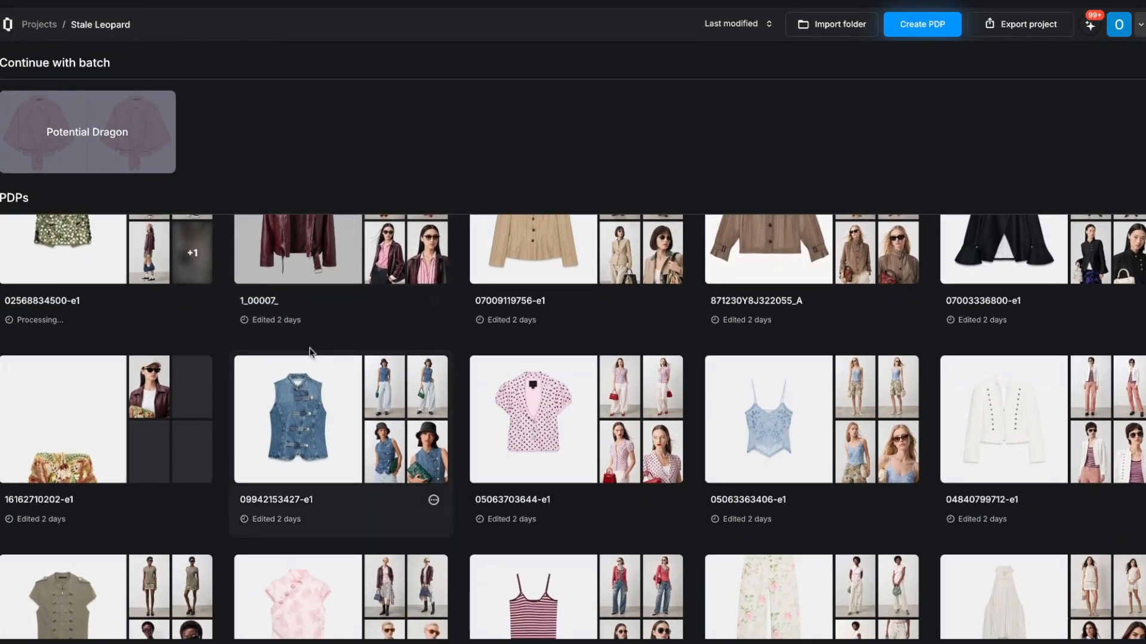
pyautogui.click(1110, 391)
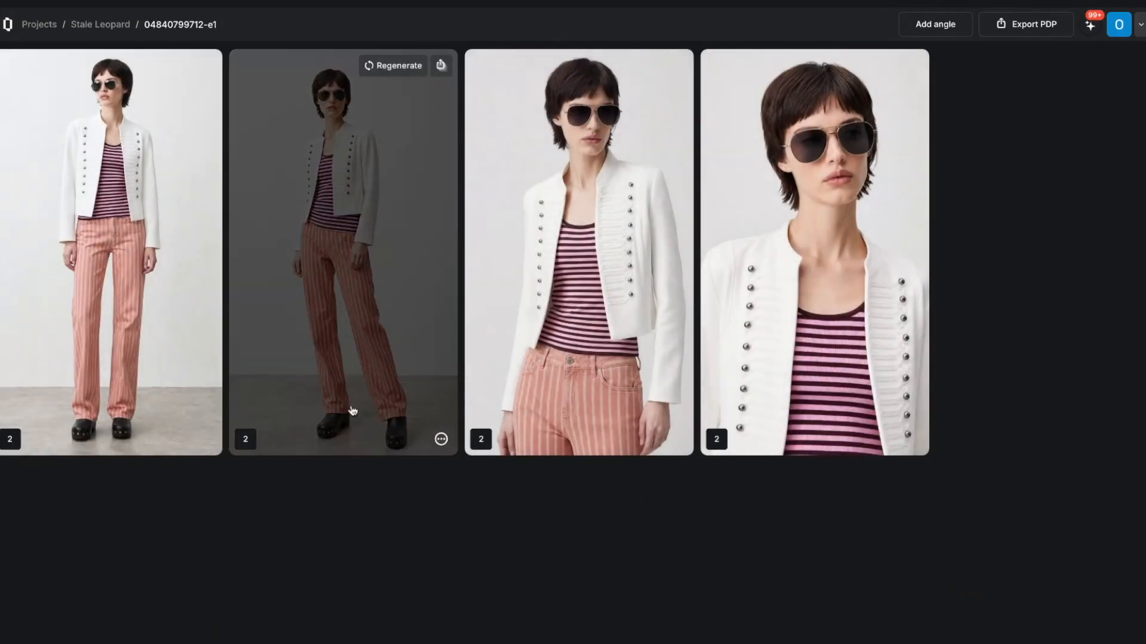
pyautogui.click(349, 411)
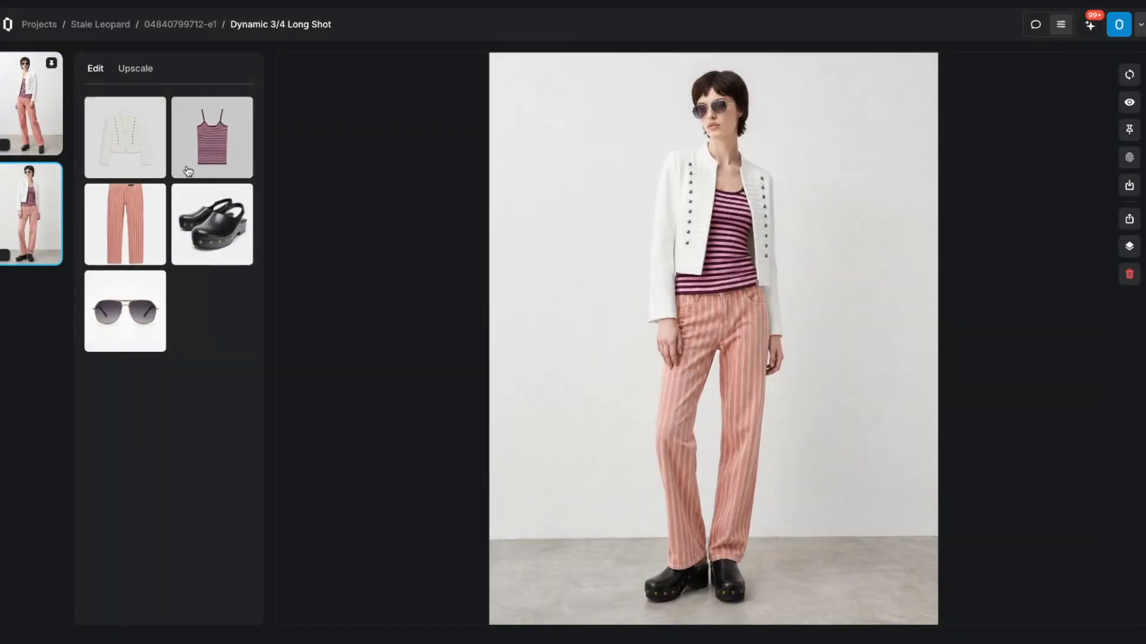
pyautogui.click(576, 190)
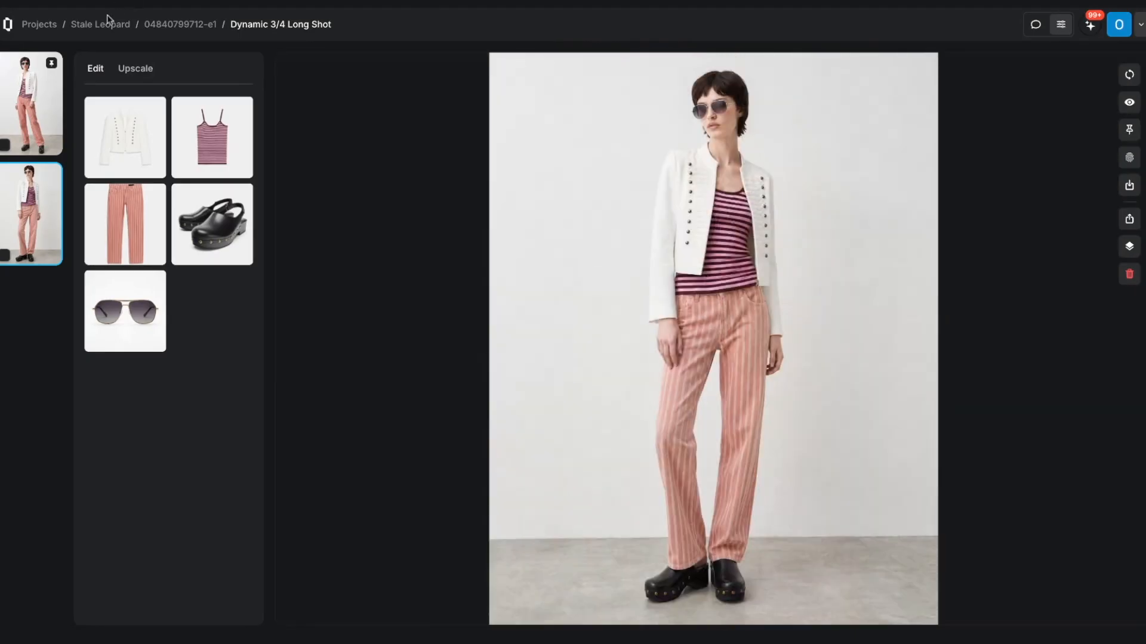
pyautogui.click(108, 23)
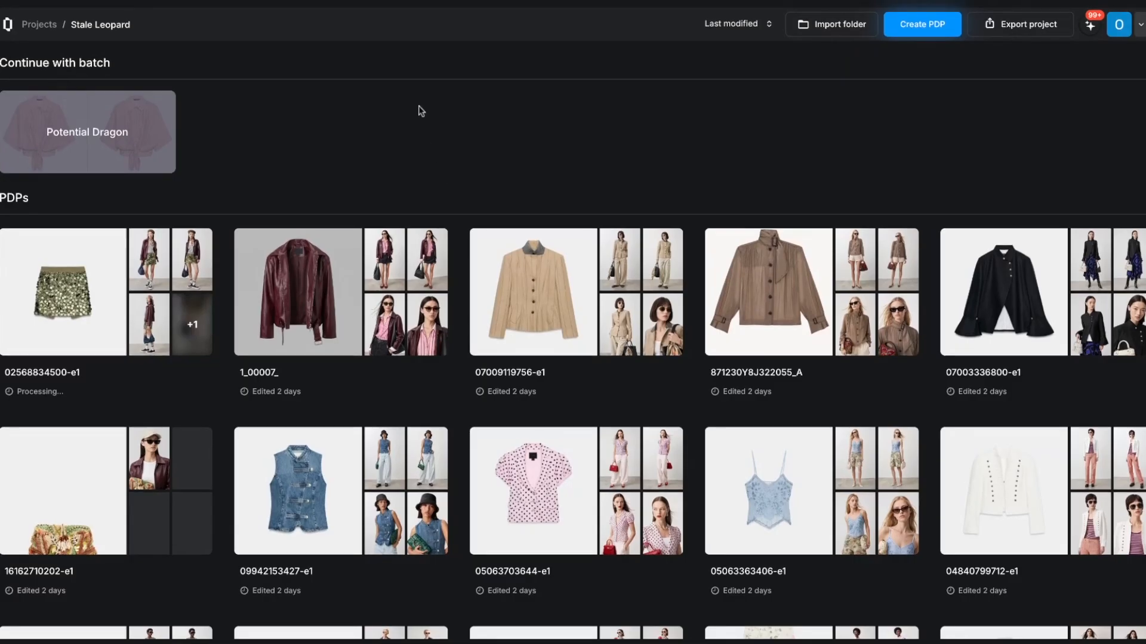
# Step: Inspect the Static 3/4 Mid Shot of the brown shirt's PDP 871230Y8J322055_A and return to the project's PDP list
pyautogui.click(798, 306)
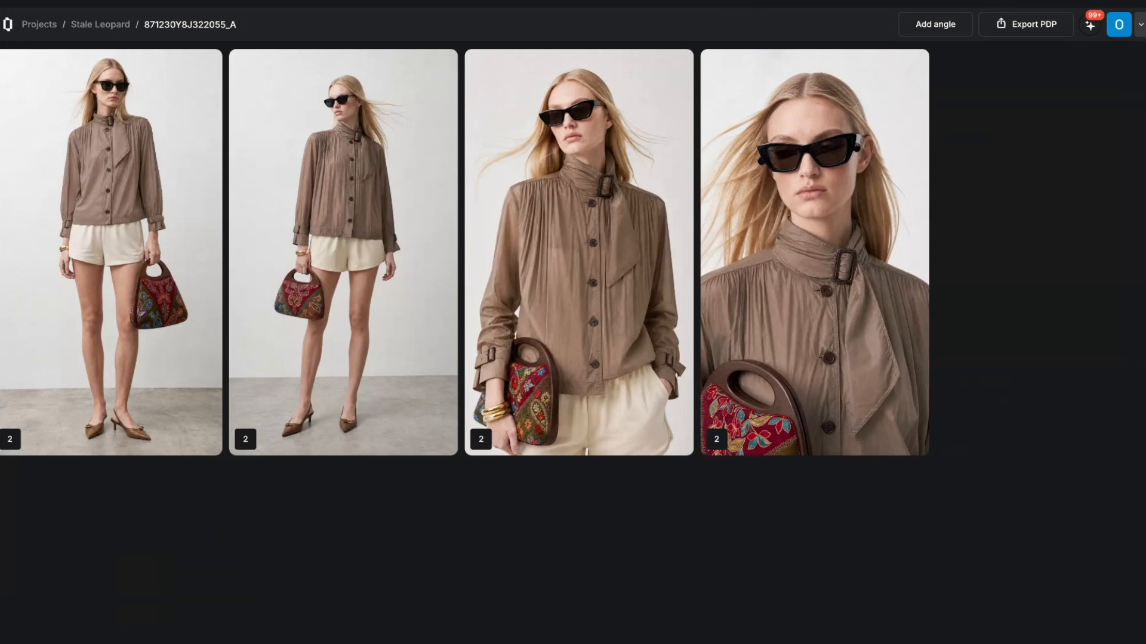
pyautogui.moveTo(537, 138)
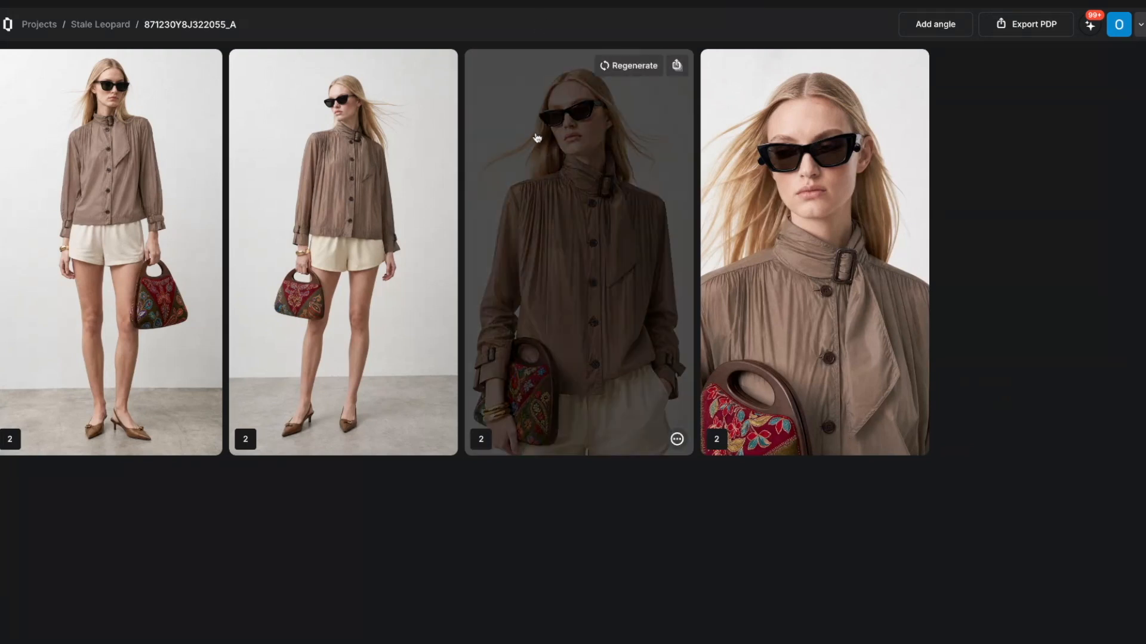
pyautogui.click(545, 170)
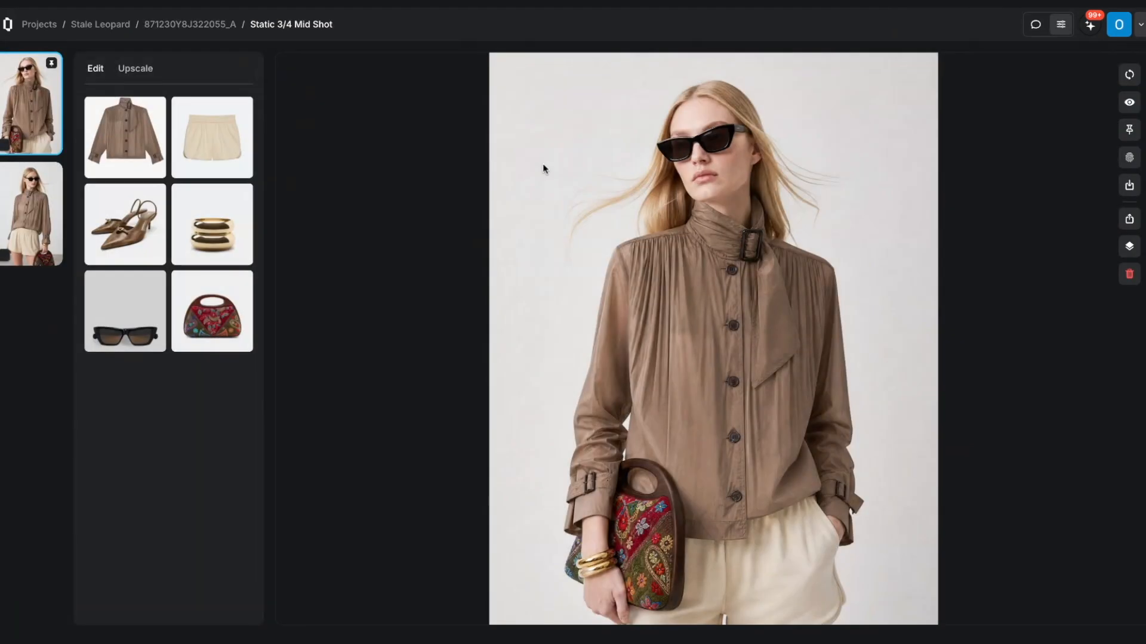
pyautogui.click(542, 167)
pyautogui.click(91, 25)
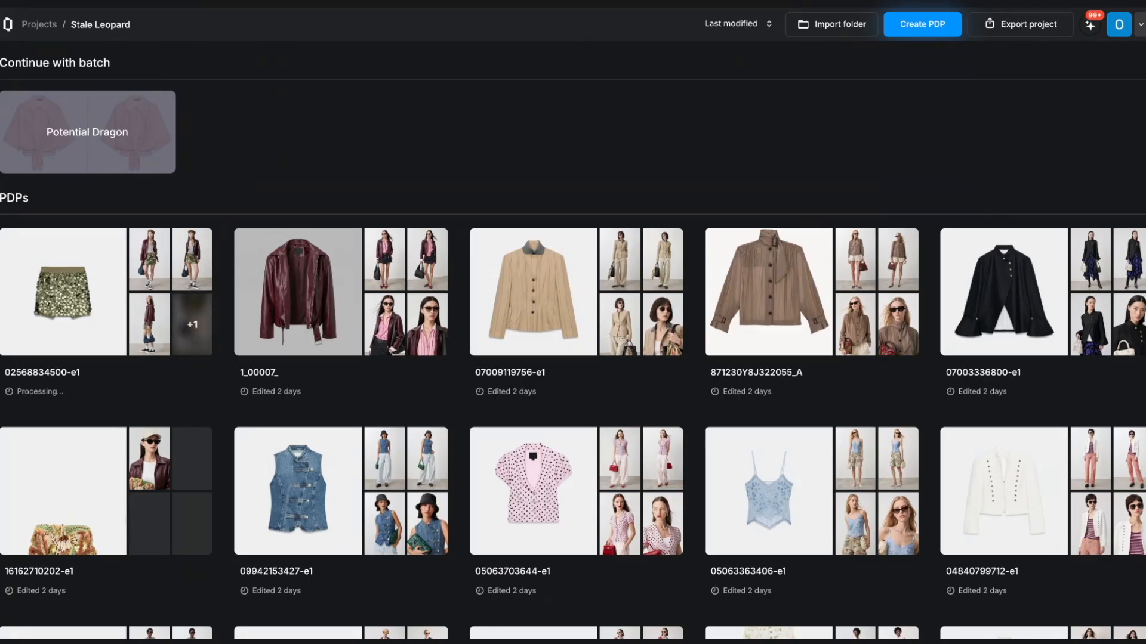
pyautogui.click(1004, 292)
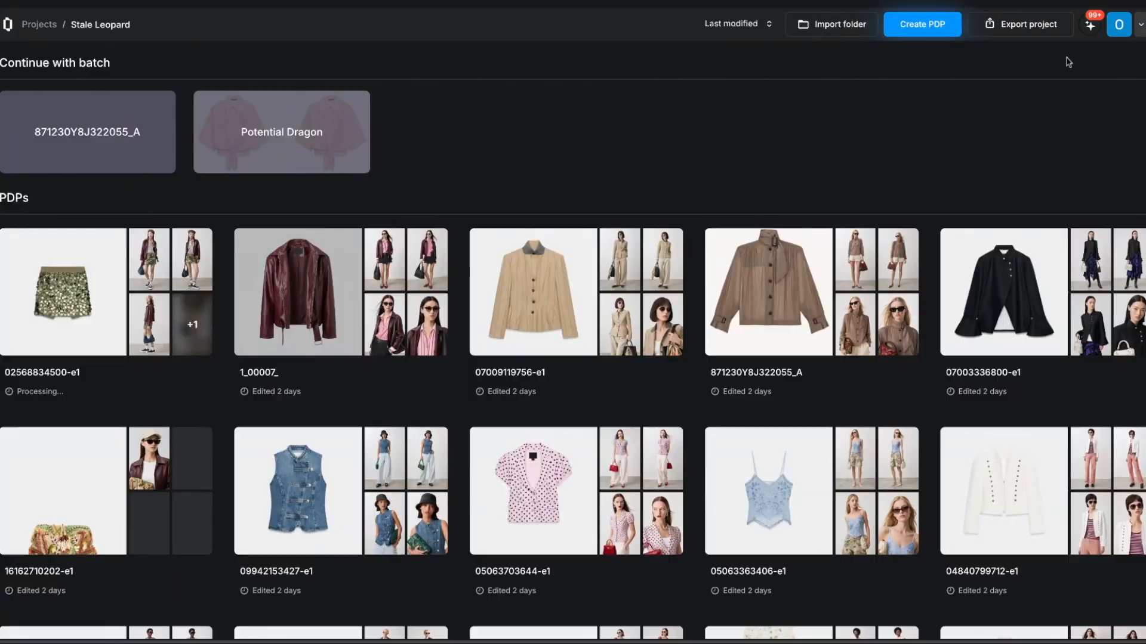
# Step: Rename the brown shirt's PDP 871230Y8J322055_A as shirt1
pyautogui.doubleClick(738, 370)
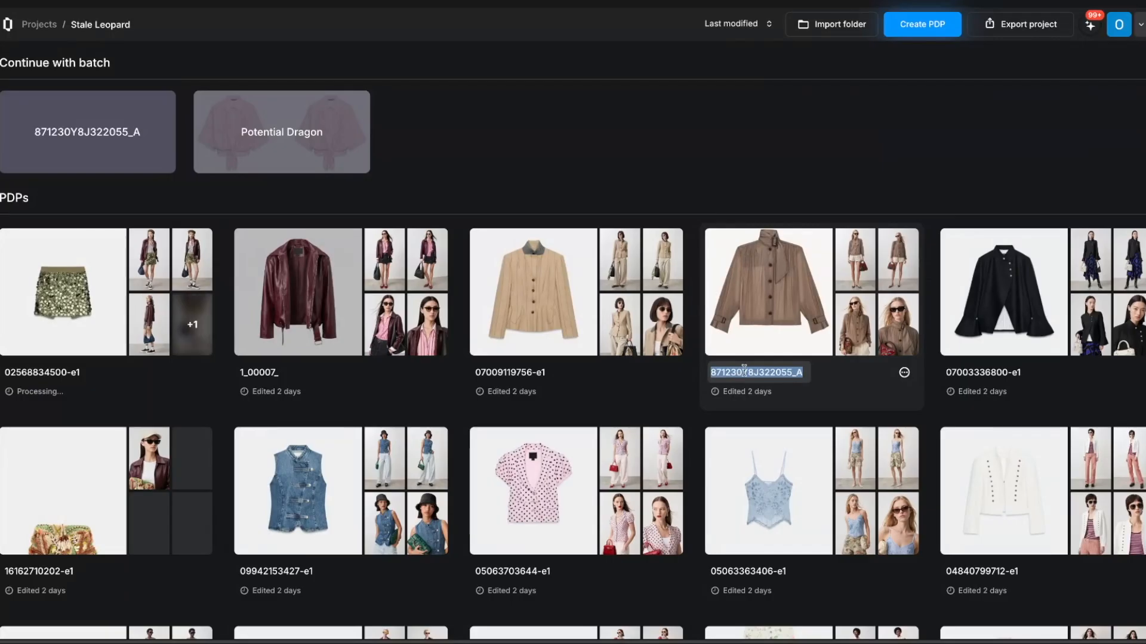
pyautogui.click(798, 371)
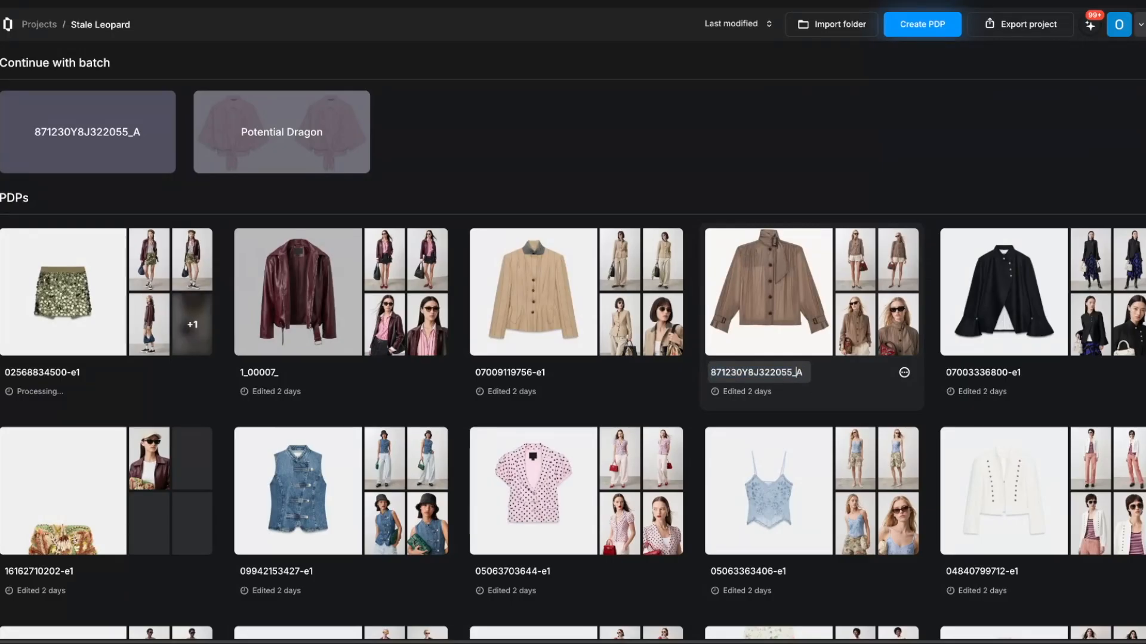
pyautogui.doubleClick(783, 373)
pyautogui.write('shirt')
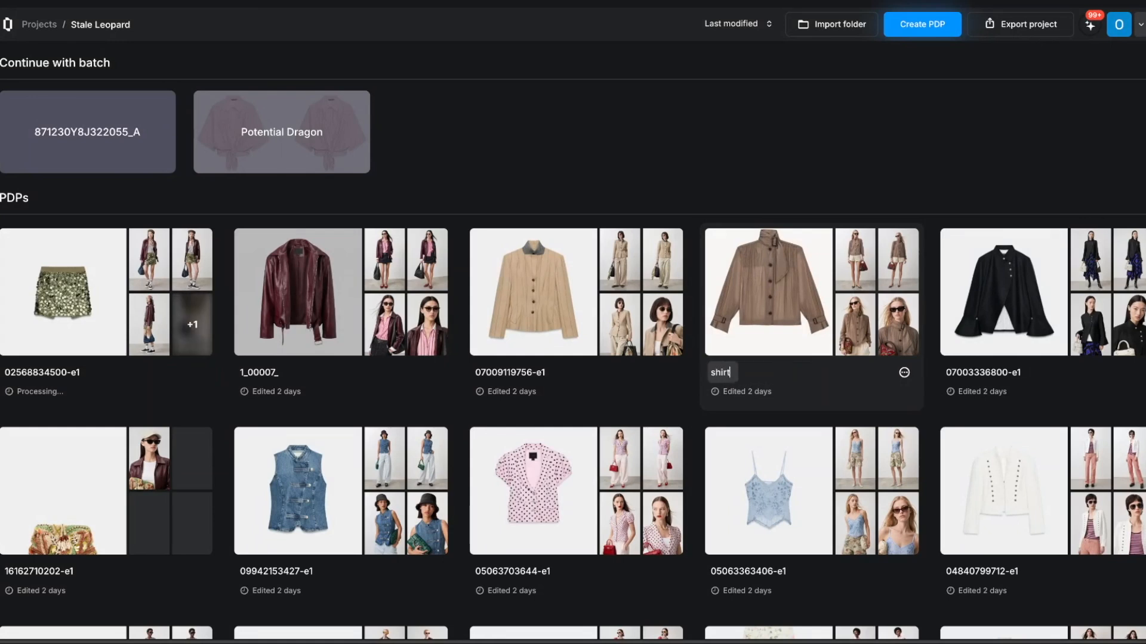
pyautogui.write('1')
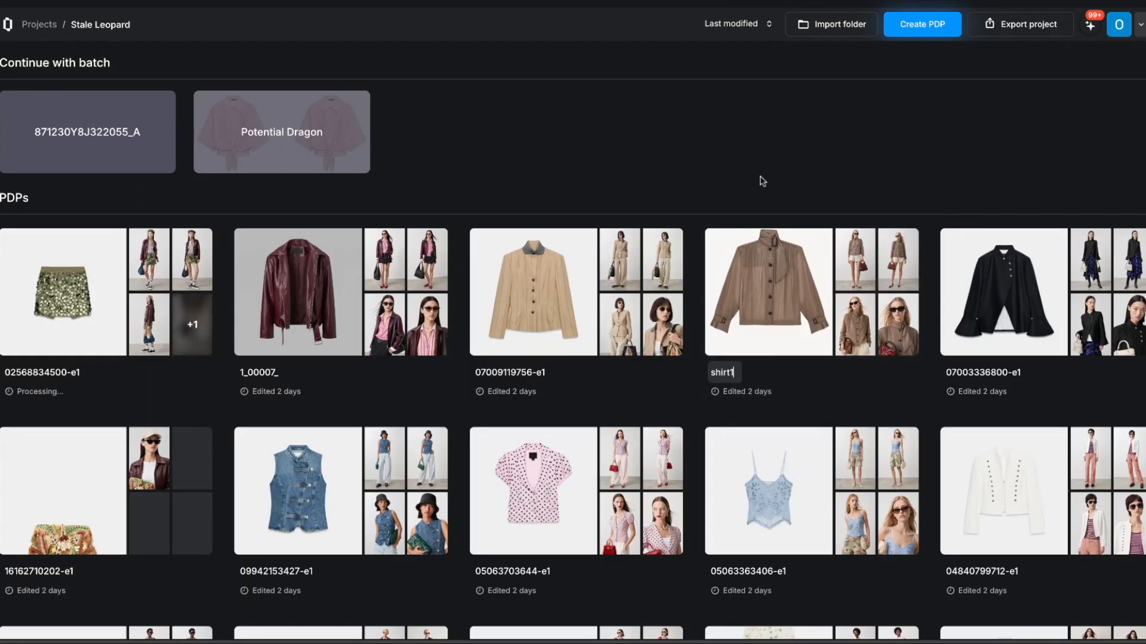
pyautogui.press('Return')
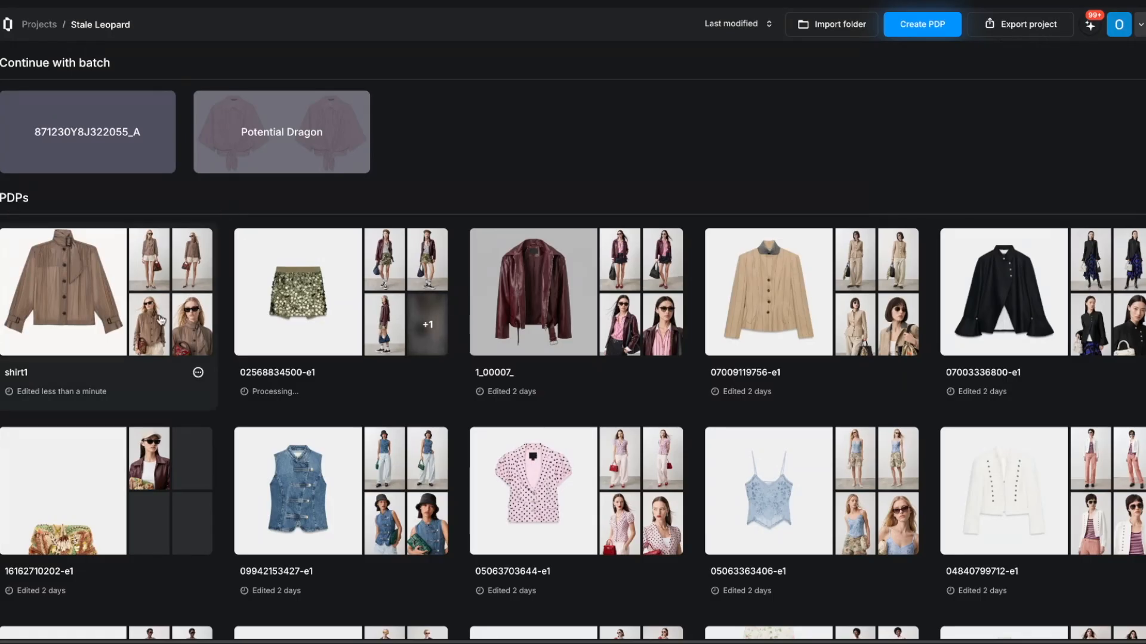
# Step: Append _final to the brown shirt's PDP name, making it shirt1_final
pyautogui.click(28, 373)
pyautogui.write('_final')
pyautogui.click(313, 200)
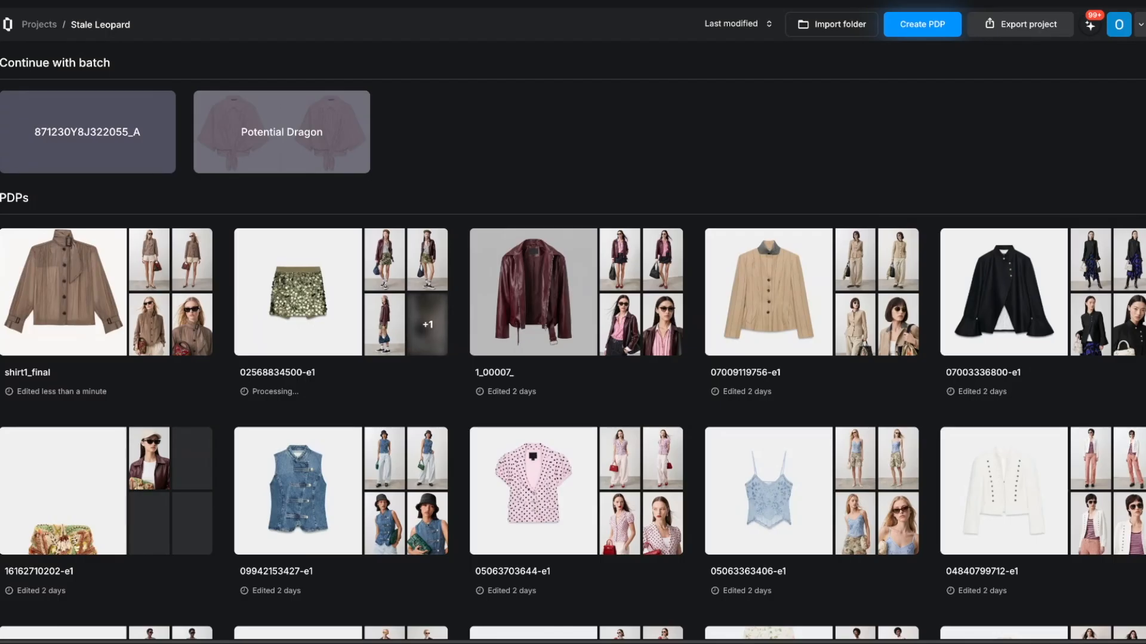
# Step: Export the whole Stale Leopard project
pyautogui.click(1021, 25)
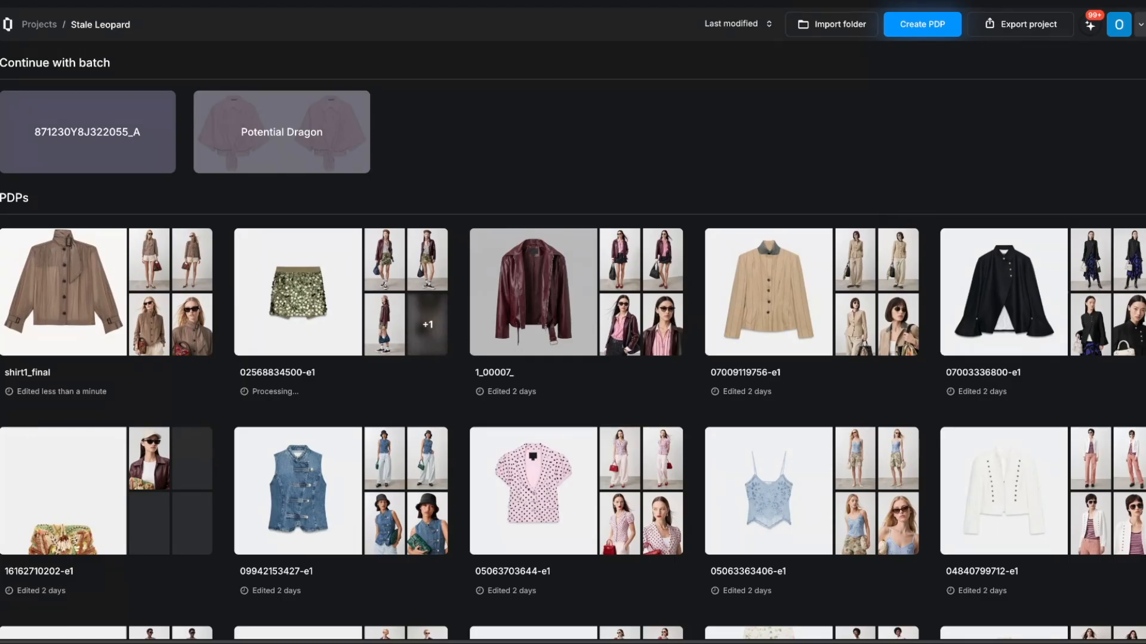
pyautogui.click(1021, 25)
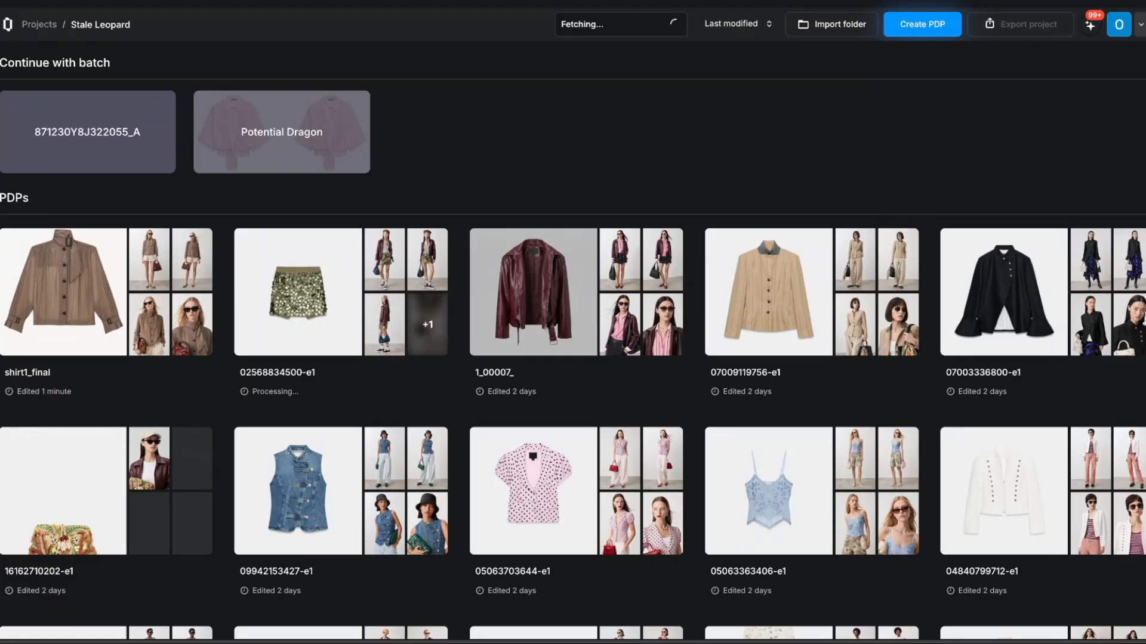